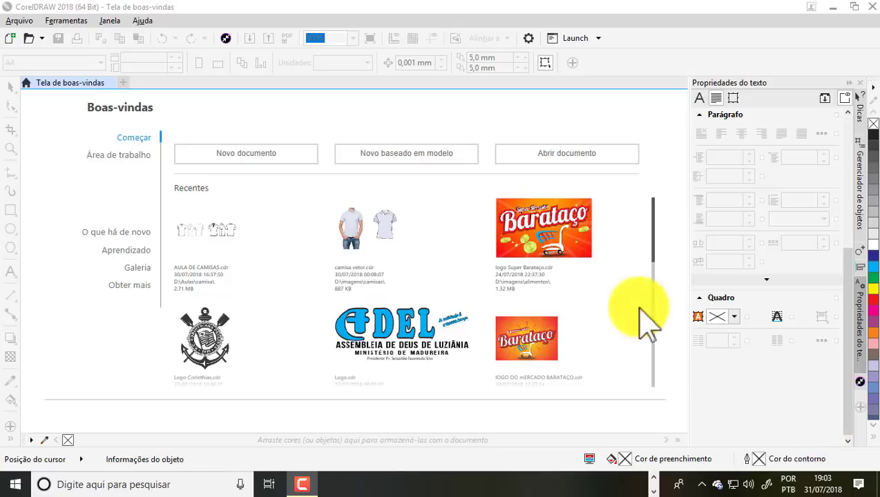
Create a new A3 document of 420 × 297 mm and collapse the text properties docker
{"action": "left_click", "coordinate": [248, 159]}
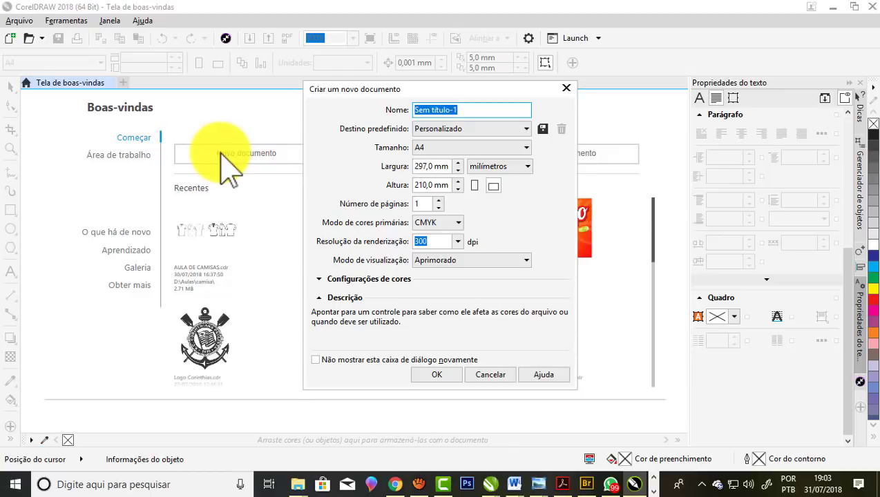
{"action": "left_click", "coordinate": [528, 147]}
{"action": "left_click", "coordinate": [447, 188]}
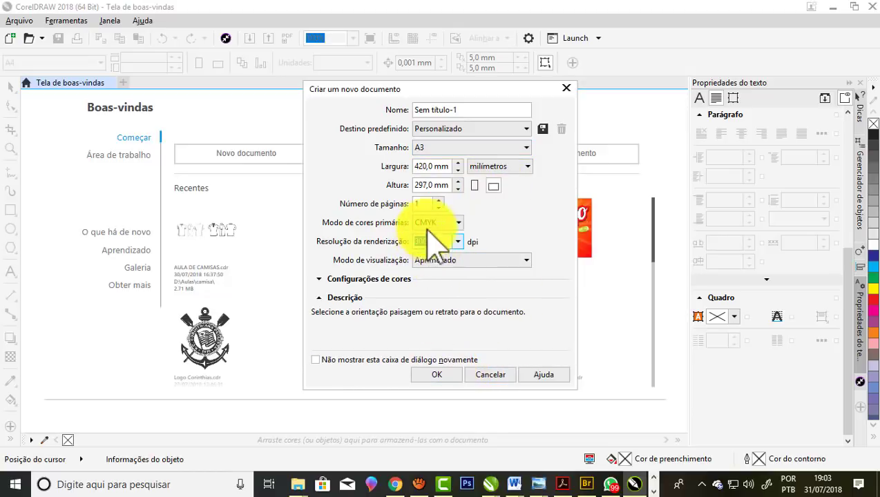
{"action": "mouse_move", "coordinate": [471, 260]}
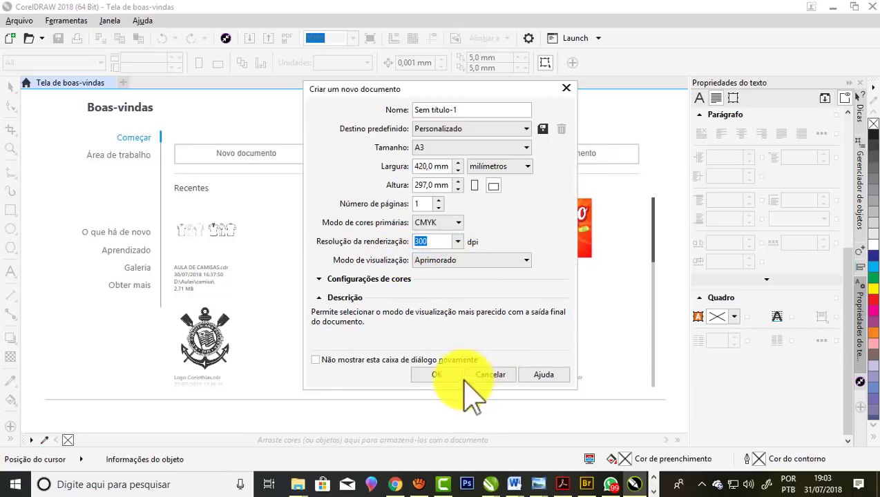
{"action": "left_click", "coordinate": [450, 374]}
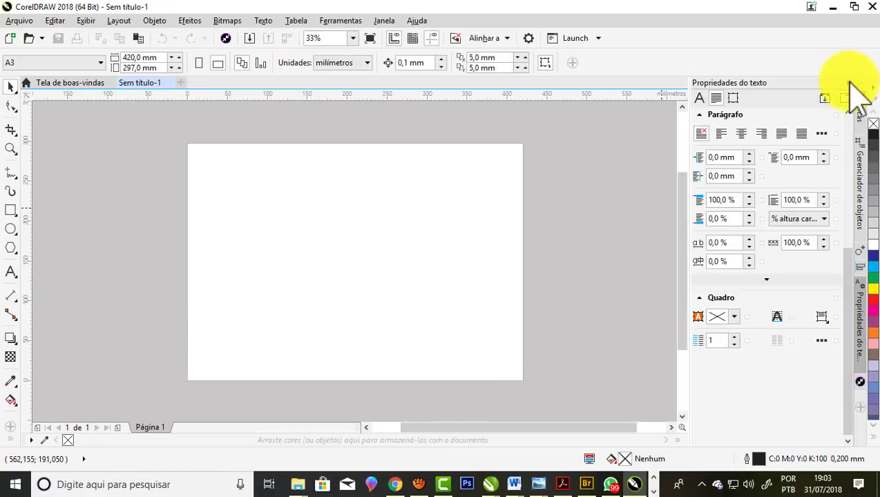
{"action": "left_click", "coordinate": [851, 81]}
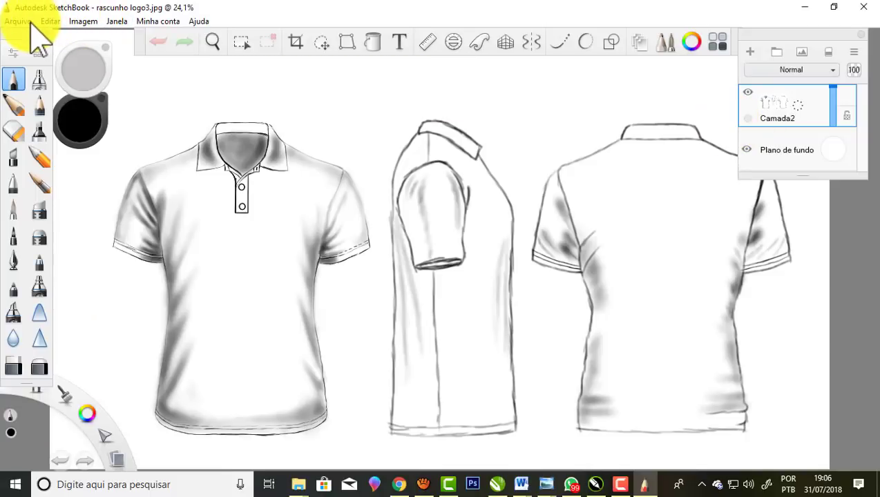
{"action": "scroll", "coordinate": [222, 173], "scroll_direction": "up", "scroll_amount": 1}
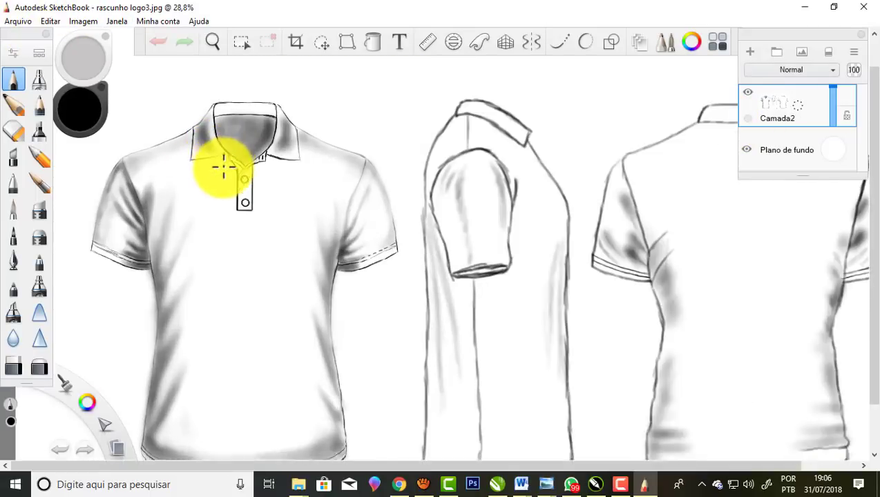
{"action": "scroll", "coordinate": [249, 163], "scroll_direction": "up", "scroll_amount": 3}
{"action": "scroll", "coordinate": [310, 143], "scroll_direction": "down", "scroll_amount": 3}
{"action": "scroll", "coordinate": [304, 159], "scroll_direction": "down", "scroll_amount": 1}
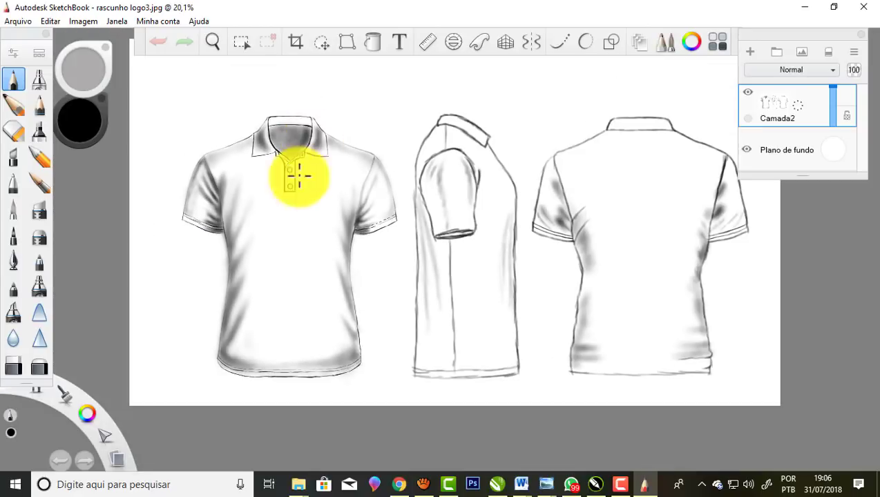
{"action": "scroll", "coordinate": [486, 207], "scroll_direction": "up", "scroll_amount": 3}
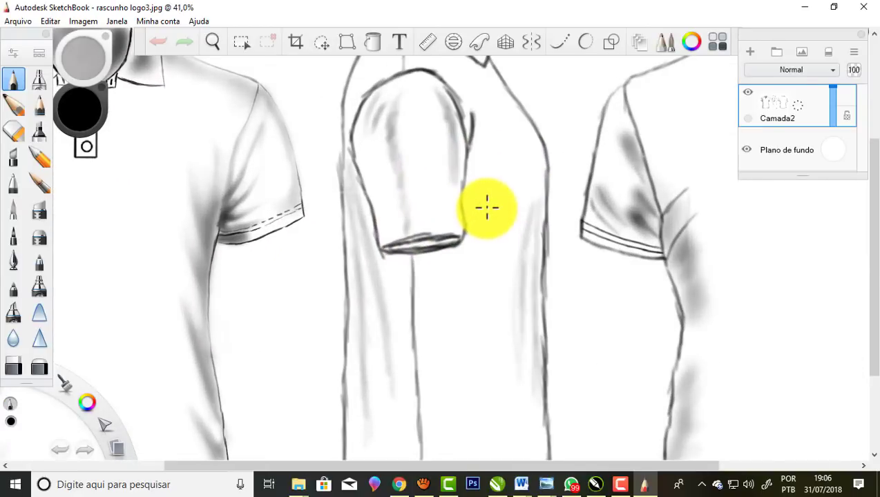
{"action": "scroll", "coordinate": [485, 206], "scroll_direction": "down", "scroll_amount": 3}
{"action": "scroll", "coordinate": [212, 204], "scroll_direction": "up", "scroll_amount": 1}
{"action": "scroll", "coordinate": [212, 204], "scroll_direction": "up", "scroll_amount": 2}
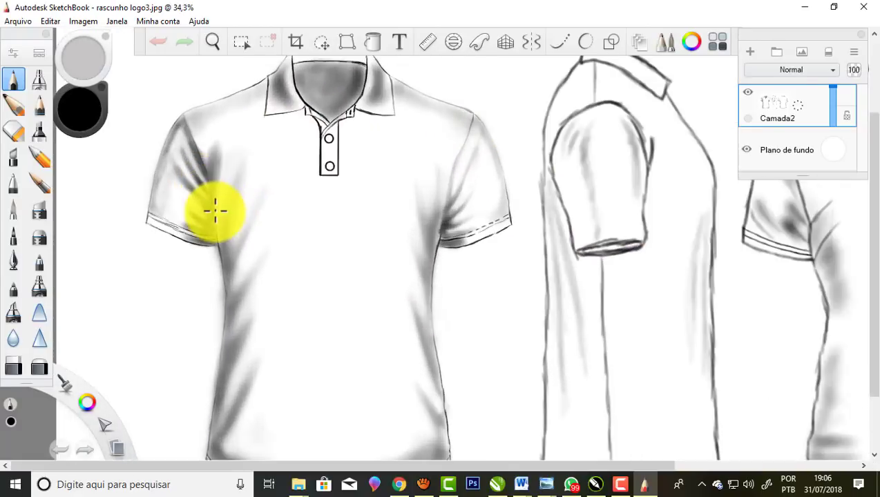
{"action": "scroll", "coordinate": [212, 207], "scroll_direction": "up", "scroll_amount": 1}
{"action": "scroll", "coordinate": [217, 203], "scroll_direction": "down", "scroll_amount": 3}
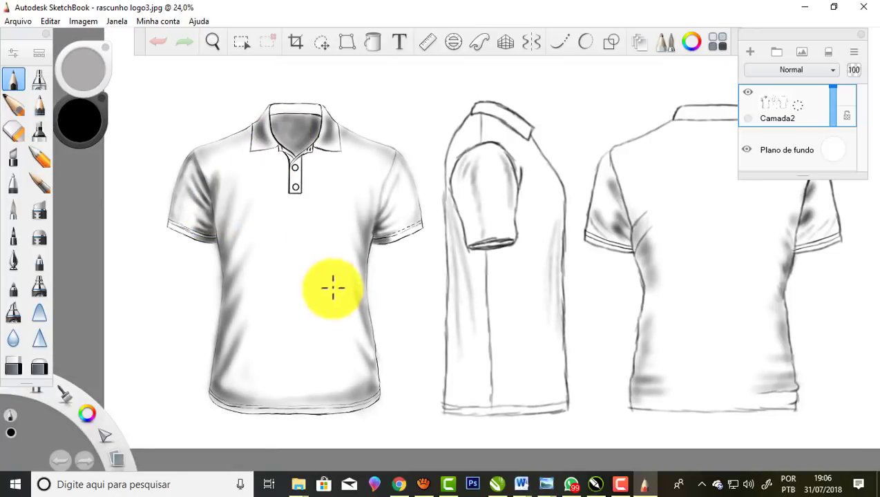
{"action": "scroll", "coordinate": [344, 354], "scroll_direction": "up", "scroll_amount": 2}
{"action": "scroll", "coordinate": [344, 353], "scroll_direction": "up", "scroll_amount": 1}
{"action": "scroll", "coordinate": [357, 338], "scroll_direction": "up", "scroll_amount": 1}
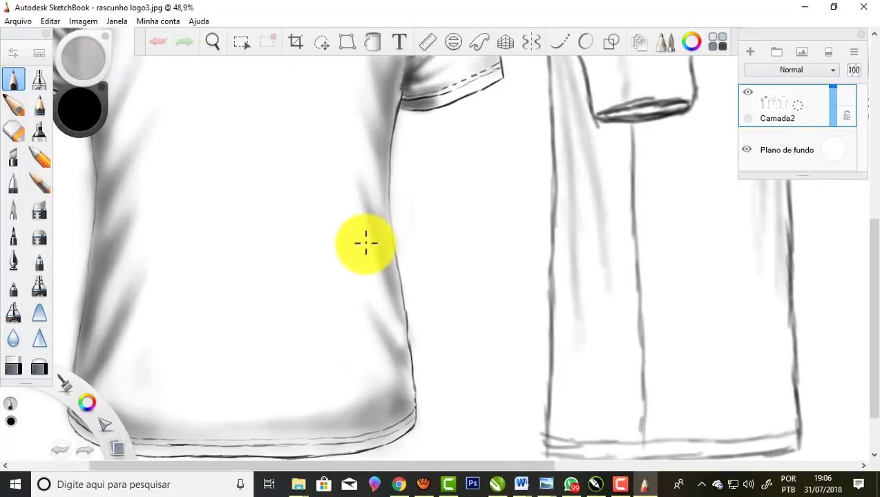
{"action": "scroll", "coordinate": [365, 241], "scroll_direction": "down", "scroll_amount": 1}
{"action": "scroll", "coordinate": [365, 247], "scroll_direction": "down", "scroll_amount": 2}
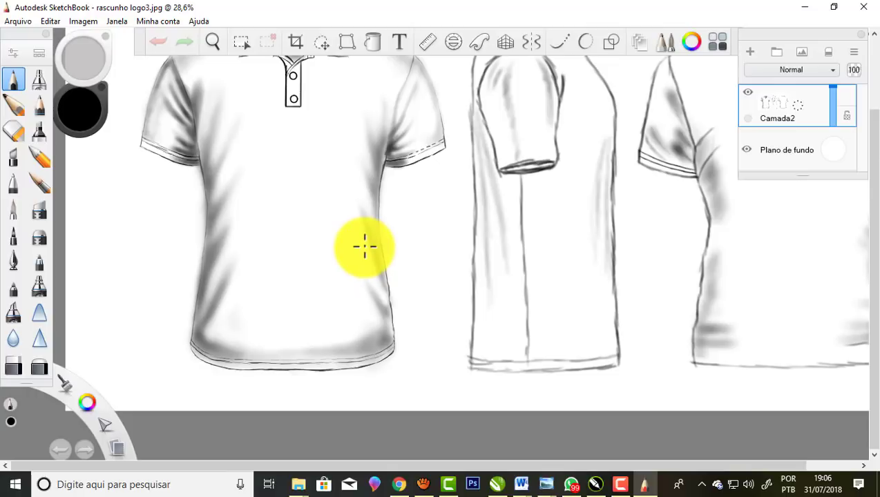
{"action": "scroll", "coordinate": [365, 247], "scroll_direction": "down", "scroll_amount": 1}
{"action": "scroll", "coordinate": [411, 104], "scroll_direction": "up", "scroll_amount": 1}
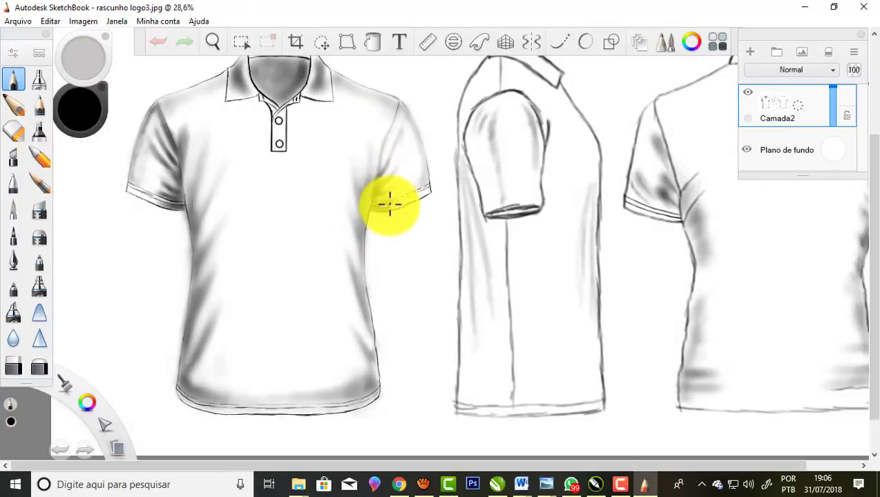
{"action": "scroll", "coordinate": [472, 149], "scroll_direction": "down", "scroll_amount": 5}
{"action": "scroll", "coordinate": [556, 179], "scroll_direction": "up", "scroll_amount": 4}
{"action": "scroll", "coordinate": [518, 188], "scroll_direction": "down", "scroll_amount": 3}
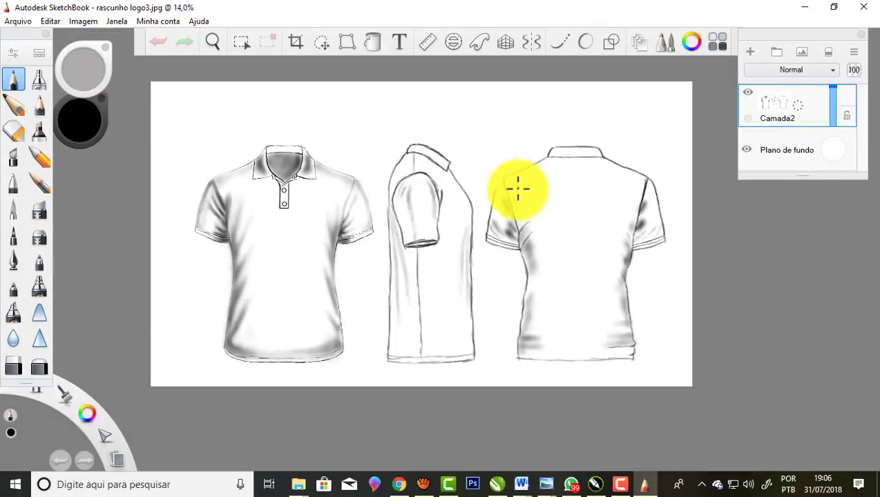
{"action": "scroll", "coordinate": [349, 211], "scroll_direction": "up", "scroll_amount": 3}
{"action": "scroll", "coordinate": [347, 340], "scroll_direction": "up", "scroll_amount": 1}
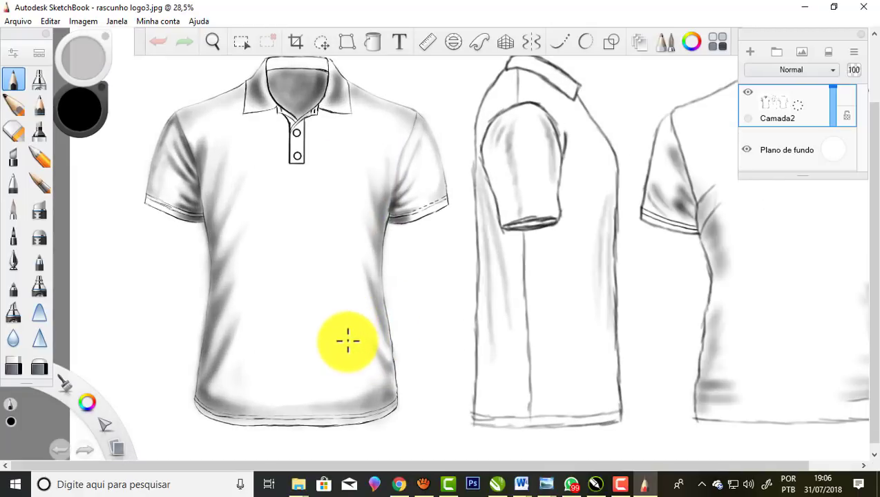
{"action": "scroll", "coordinate": [331, 200], "scroll_direction": "down", "scroll_amount": 1}
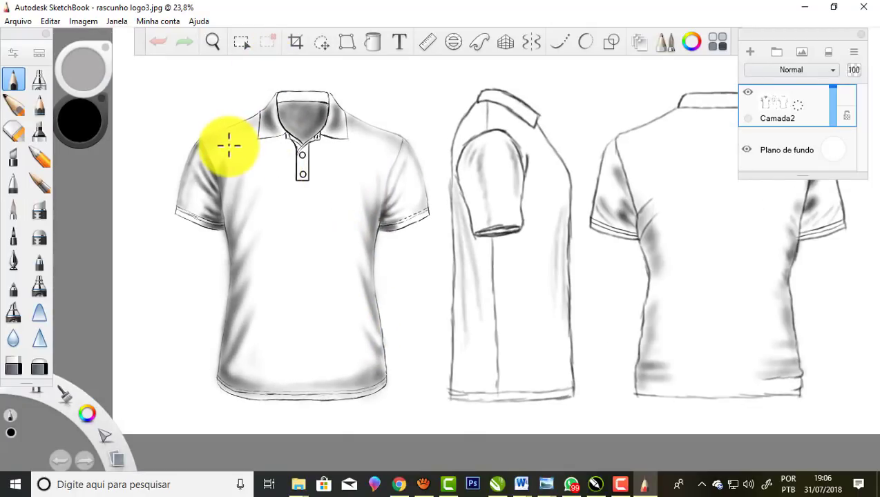
{"action": "scroll", "coordinate": [230, 141], "scroll_direction": "down", "scroll_amount": 2}
{"action": "scroll", "coordinate": [227, 146], "scroll_direction": "down", "scroll_amount": 1}
{"action": "scroll", "coordinate": [412, 69], "scroll_direction": "up", "scroll_amount": 1}
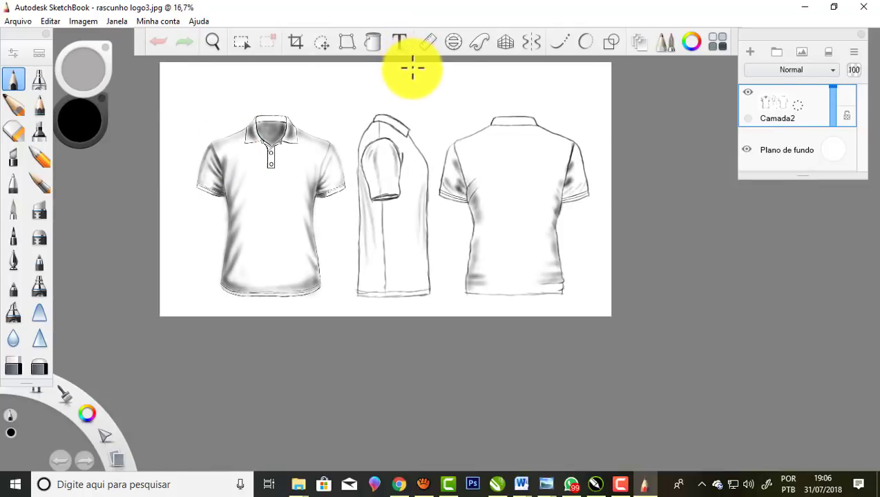
{"action": "scroll", "coordinate": [412, 69], "scroll_direction": "up", "scroll_amount": 2}
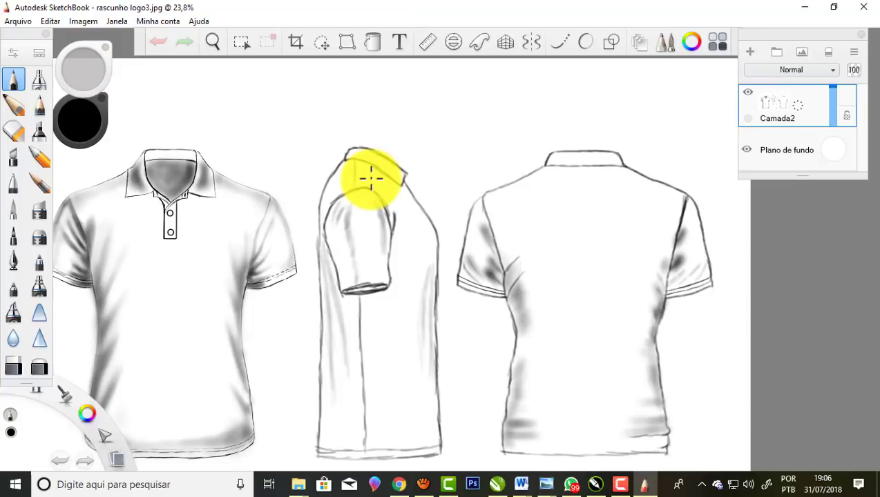
{"action": "scroll", "coordinate": [371, 178], "scroll_direction": "down", "scroll_amount": 1}
{"action": "scroll", "coordinate": [356, 181], "scroll_direction": "down", "scroll_amount": 1}
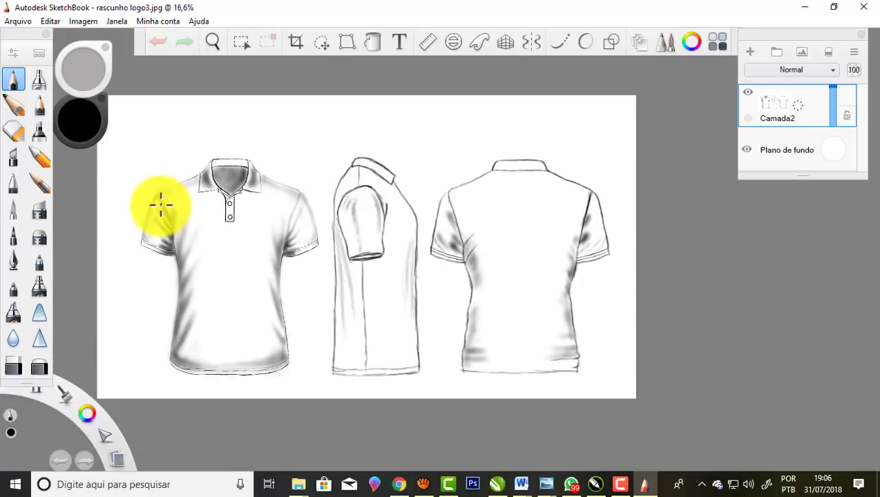
{"action": "scroll", "coordinate": [157, 199], "scroll_direction": "up", "scroll_amount": 1}
Save the SketchBook sketch as the TIFF file rascunho logo4, then return to CorelDRAW
{"action": "left_click", "coordinate": [18, 20]}
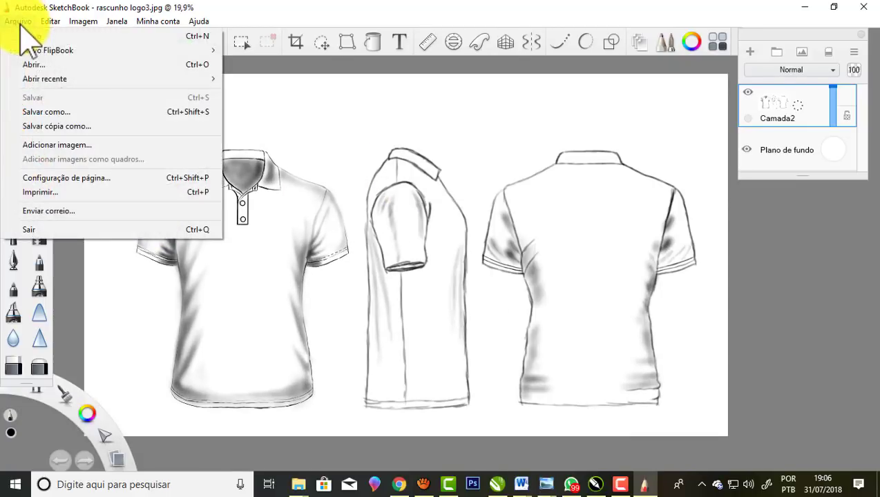
{"action": "left_click", "coordinate": [53, 112]}
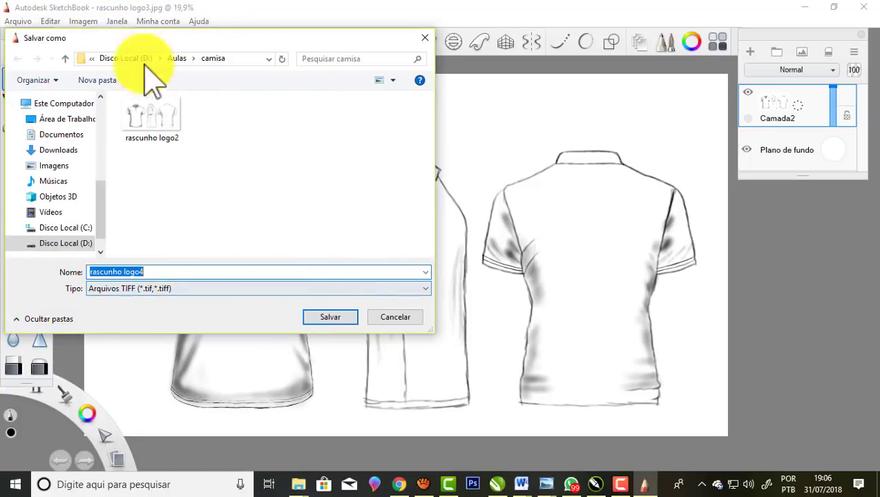
{"action": "left_click", "coordinate": [319, 318]}
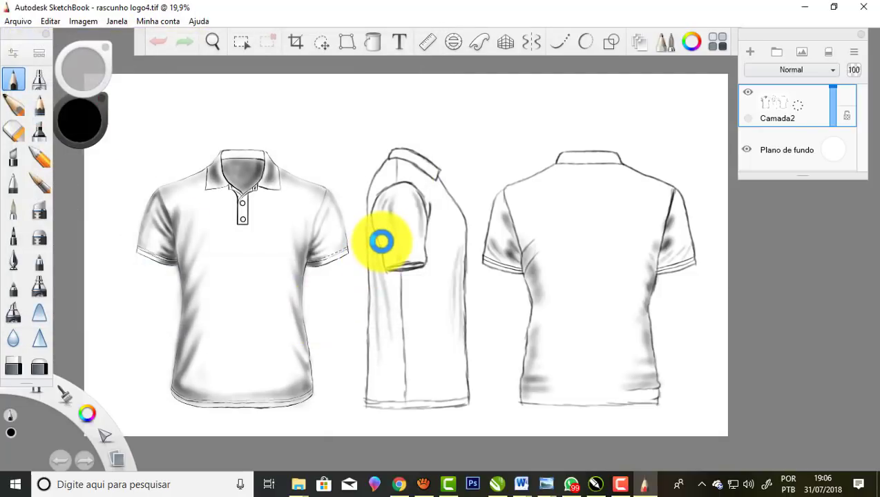
{"action": "left_click", "coordinate": [596, 484]}
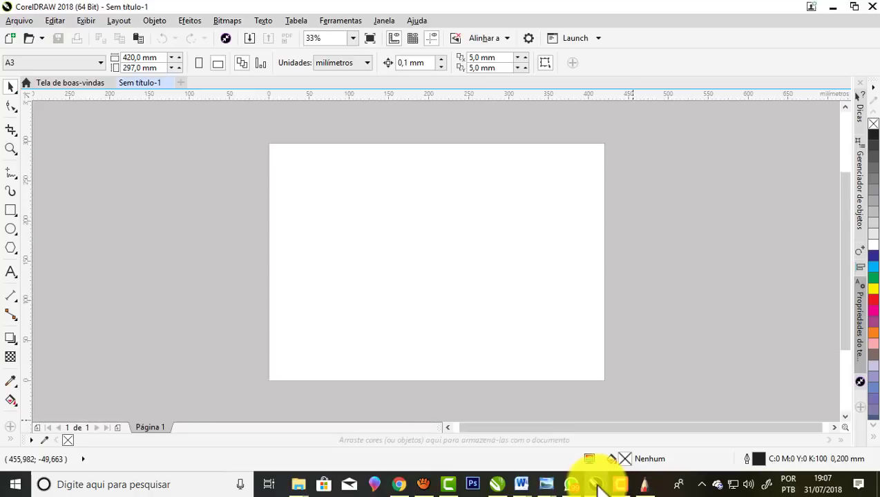
Import rascunho logo4.tif and place it on the A3 page
{"action": "left_click", "coordinate": [250, 38]}
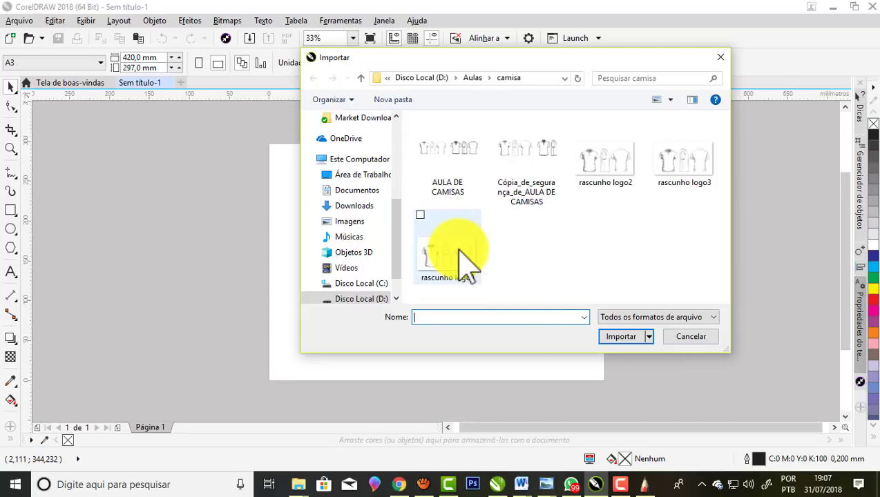
{"action": "left_click", "coordinate": [467, 265]}
{"action": "left_click", "coordinate": [616, 337]}
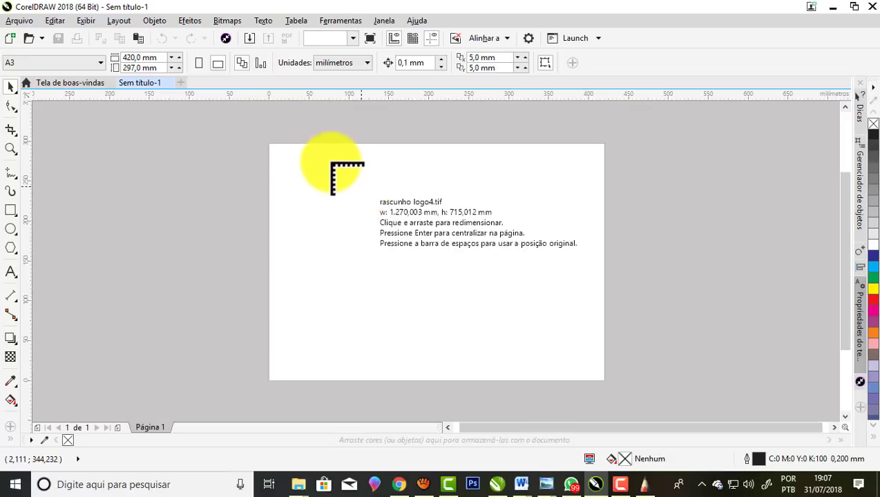
{"action": "left_click", "coordinate": [279, 150]}
Shrink the sketch bitmap in stages with the corner handles to 30.9%
{"action": "scroll", "coordinate": [326, 152], "scroll_direction": "down", "scroll_amount": 5}
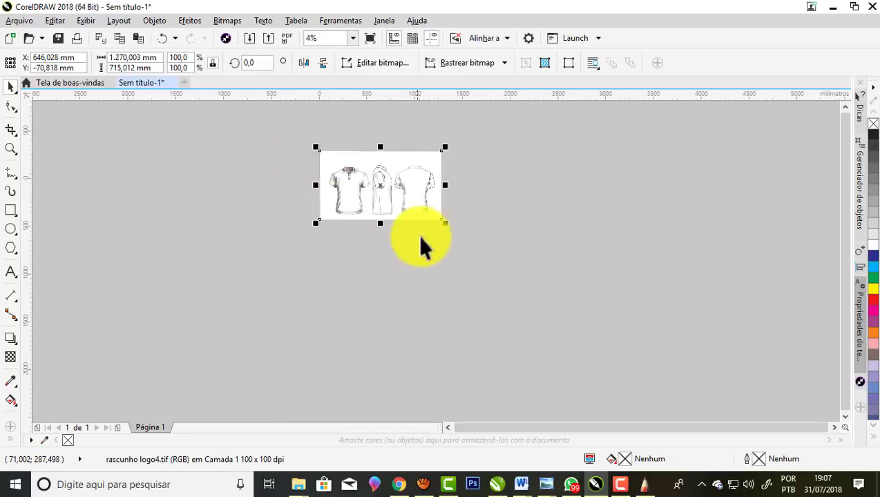
{"action": "left_click_drag", "start_coordinate": [446, 225], "coordinate": [382, 186]}
{"action": "scroll", "coordinate": [344, 160], "scroll_direction": "up", "scroll_amount": 3}
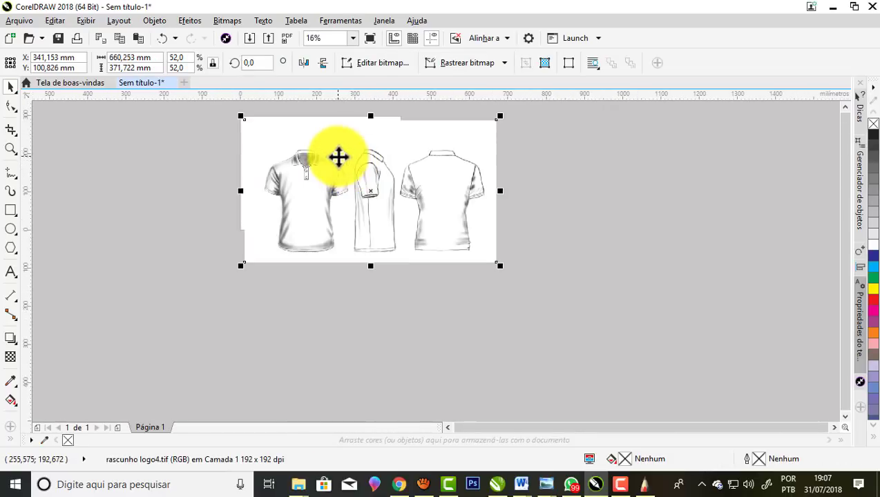
{"action": "right_click", "coordinate": [339, 157]}
{"action": "key", "text": "Escape"}
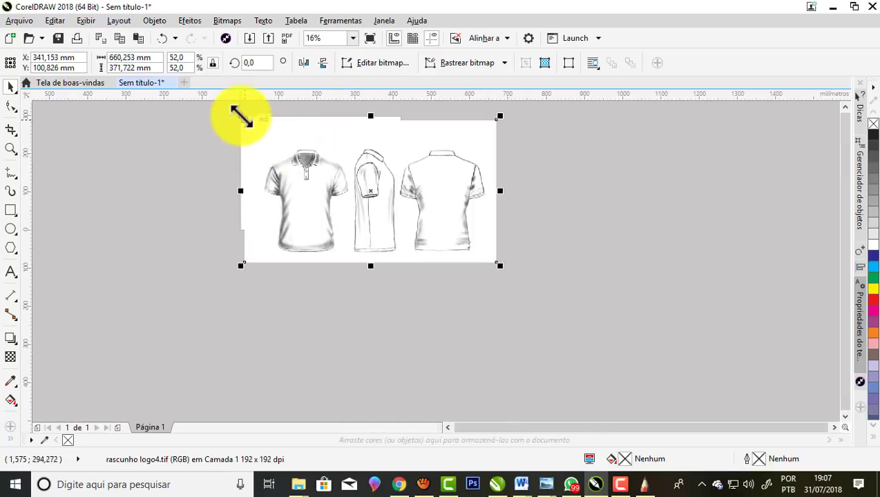
{"action": "mouse_move", "coordinate": [240, 116]}
{"action": "left_mouse_down"}
{"action": "mouse_move", "coordinate": [277, 149]}
{"action": "mouse_move", "coordinate": [310, 155]}
{"action": "mouse_move", "coordinate": [298, 153]}
{"action": "left_mouse_up"}
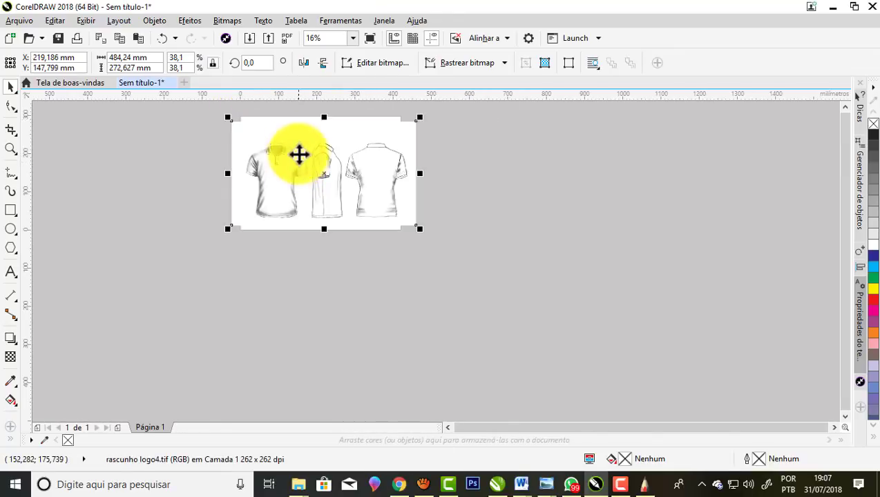
{"action": "scroll", "coordinate": [304, 153], "scroll_direction": "down", "scroll_amount": 2}
{"action": "scroll", "coordinate": [255, 138], "scroll_direction": "up", "scroll_amount": 2}
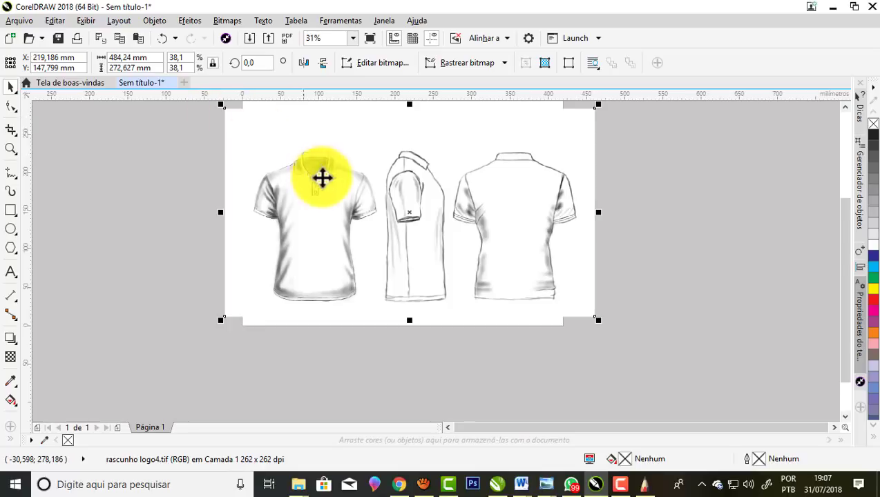
{"action": "scroll", "coordinate": [318, 166], "scroll_direction": "down", "scroll_amount": 1}
{"action": "left_click_drag", "start_coordinate": [270, 141], "coordinate": [298, 161]}
{"action": "scroll", "coordinate": [338, 209], "scroll_direction": "up", "scroll_amount": 1}
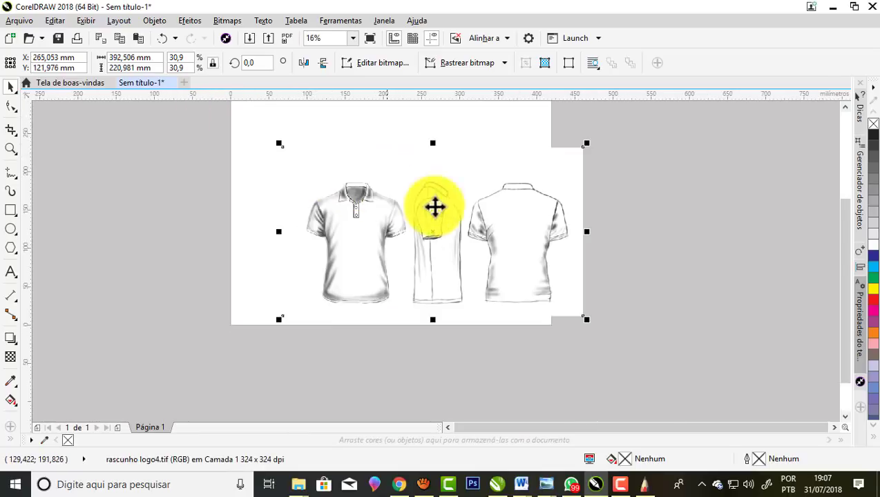
{"action": "scroll", "coordinate": [619, 235], "scroll_direction": "down", "scroll_amount": 1}
Move the sketch onto the page and centre it at 210, 148.5 mm
{"action": "left_click_drag", "start_coordinate": [533, 228], "coordinate": [518, 214]}
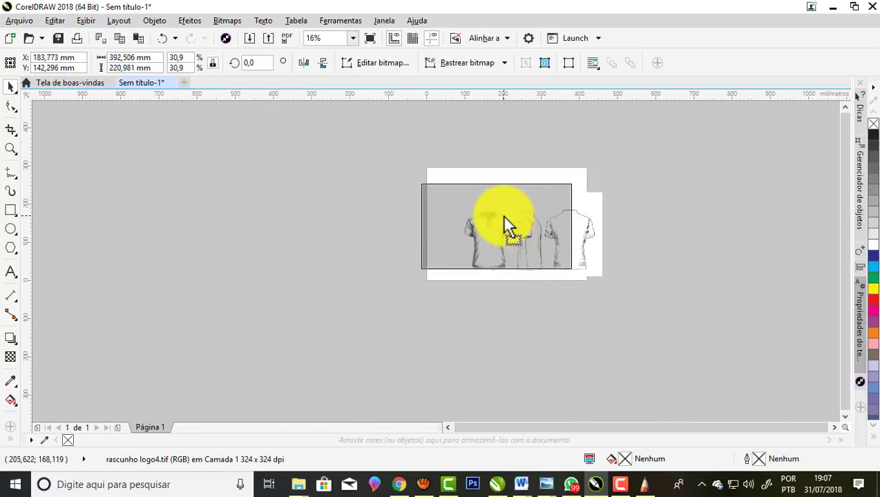
{"action": "scroll", "coordinate": [517, 214], "scroll_direction": "up", "scroll_amount": 1}
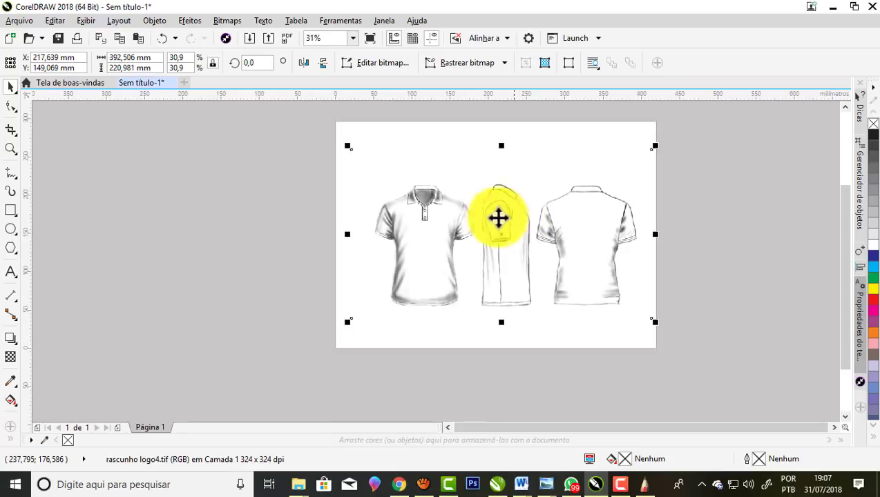
{"action": "scroll", "coordinate": [456, 219], "scroll_direction": "up", "scroll_amount": 1}
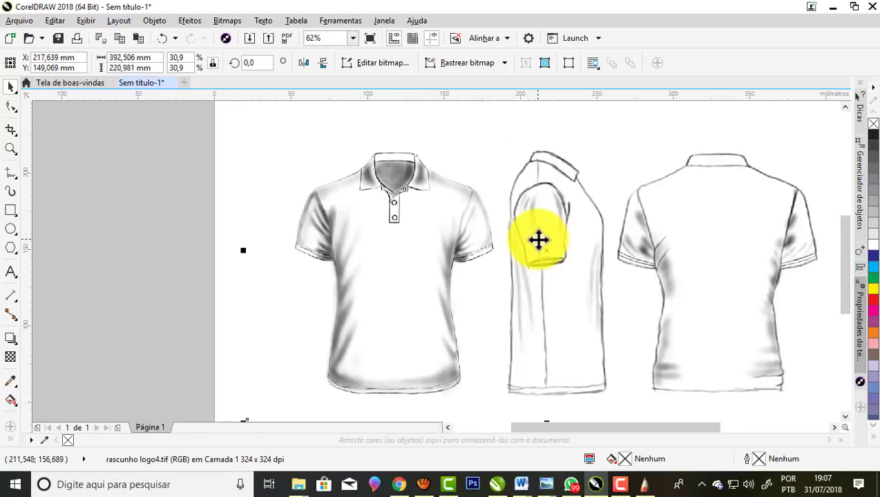
{"action": "scroll", "coordinate": [485, 219], "scroll_direction": "down", "scroll_amount": 1}
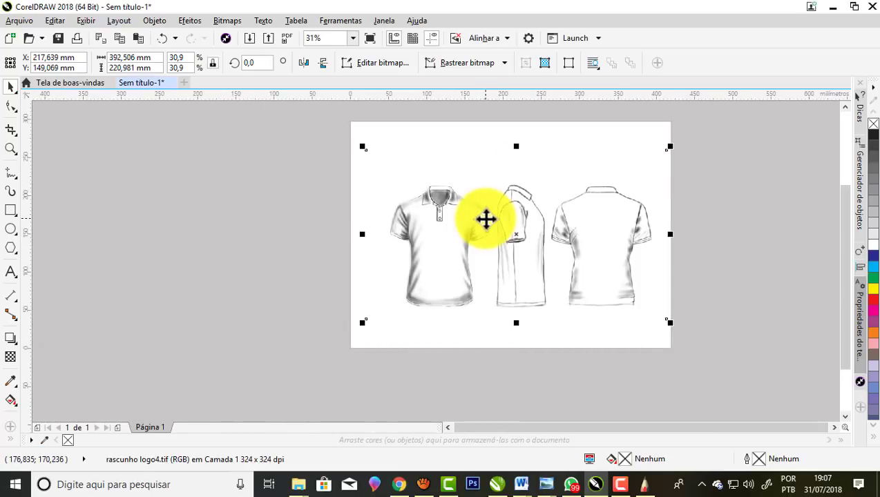
{"action": "key", "text": "p"}
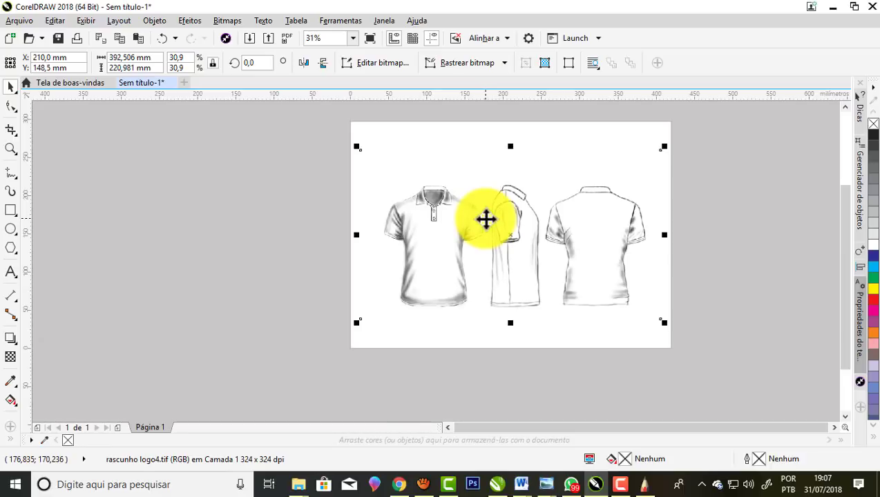
With nothing selected, set the nudge distance to 420 mm, the page width
{"action": "left_click", "coordinate": [296, 189]}
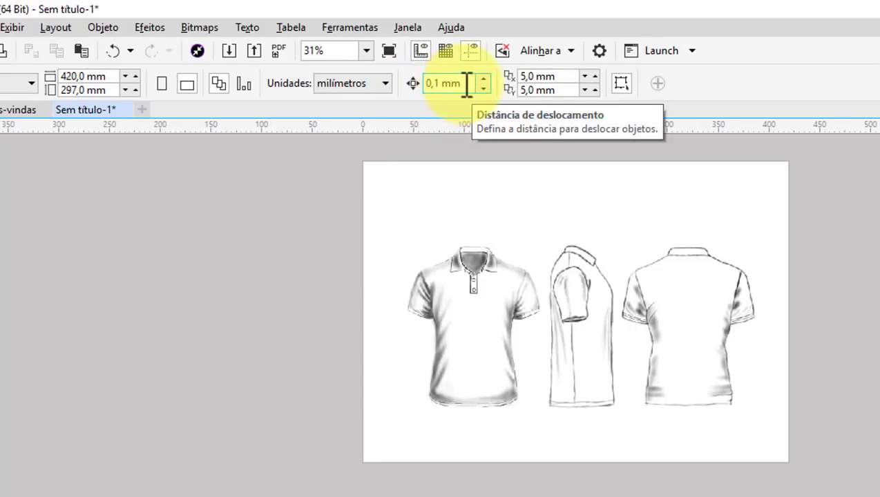
{"action": "left_click_drag", "start_coordinate": [456, 83], "coordinate": [410, 84]}
{"action": "type", "text": "420"}
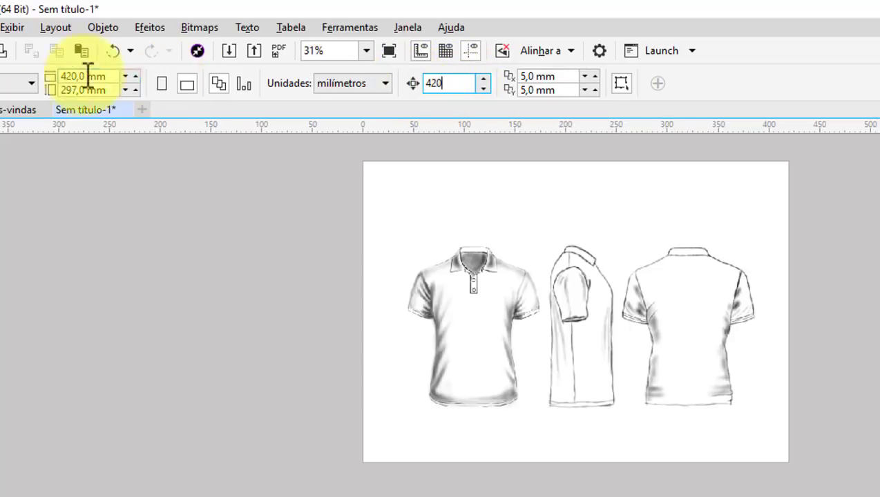
{"action": "left_click", "coordinate": [187, 84]}
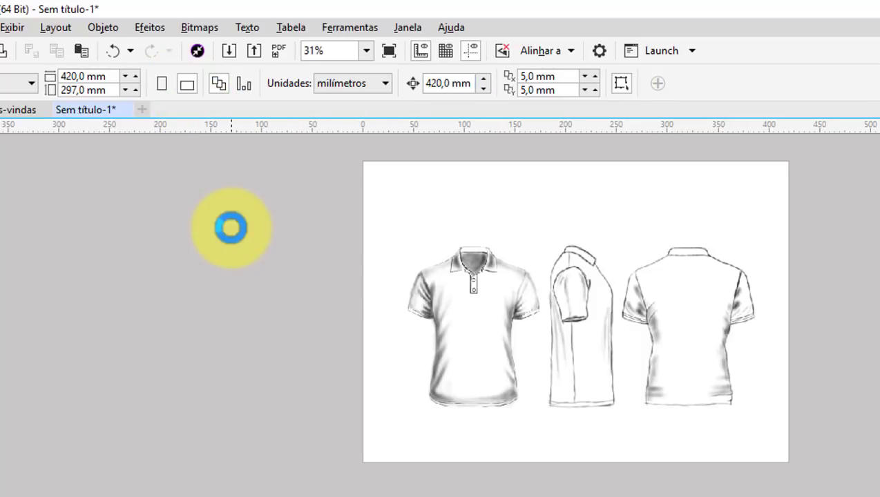
{"action": "left_click", "coordinate": [14, 197]}
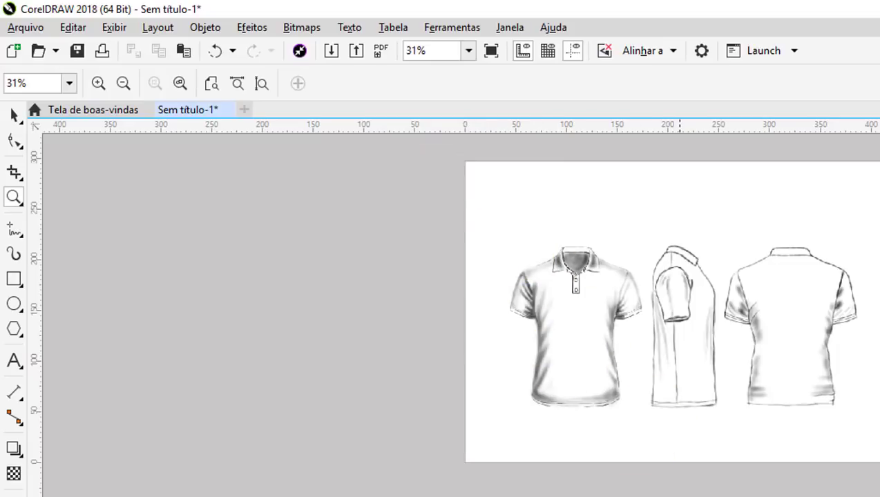
Nudge the shirt sketch one page-width left off the page to X −210 mm
{"action": "scroll", "coordinate": [680, 307], "scroll_direction": "left", "scroll_amount": 3}
{"action": "key", "text": "space"}
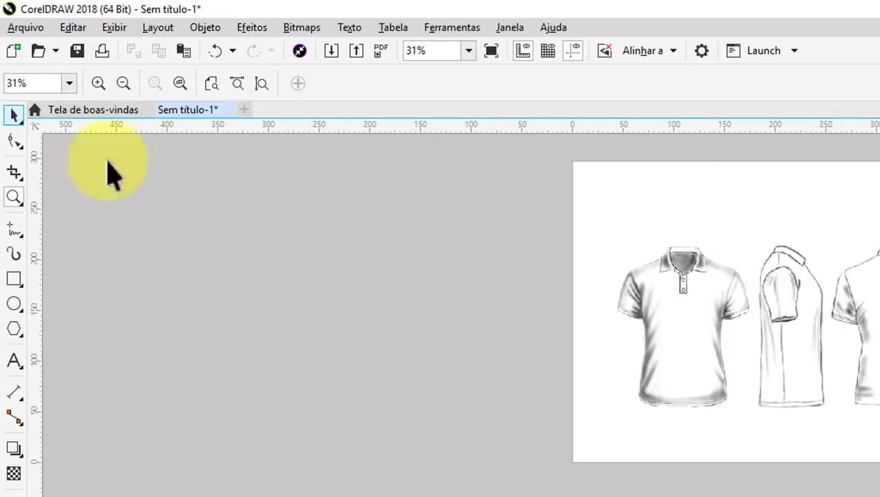
{"action": "left_click", "coordinate": [720, 318]}
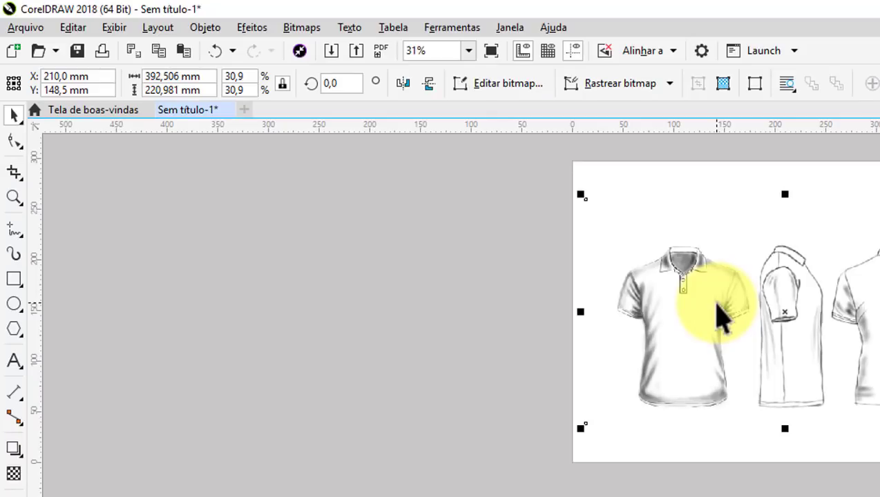
{"action": "key", "text": "Left"}
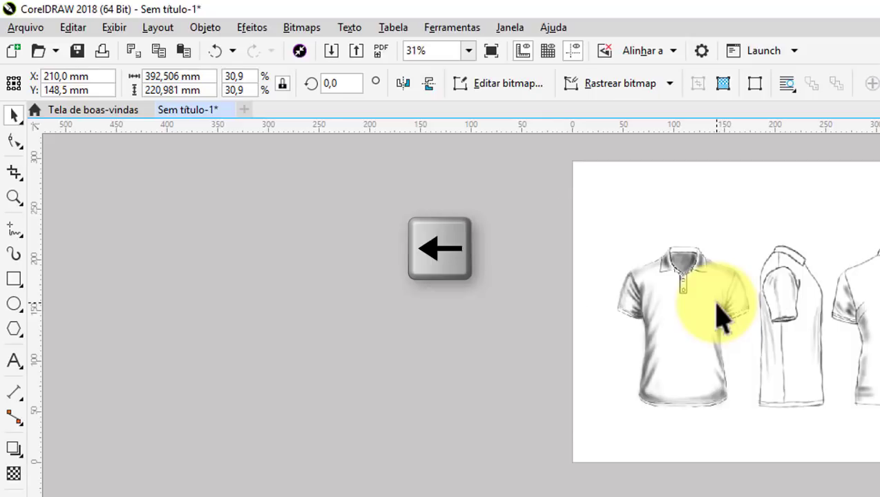
{"action": "type", "text": "-"}
{"action": "key", "text": "Return"}
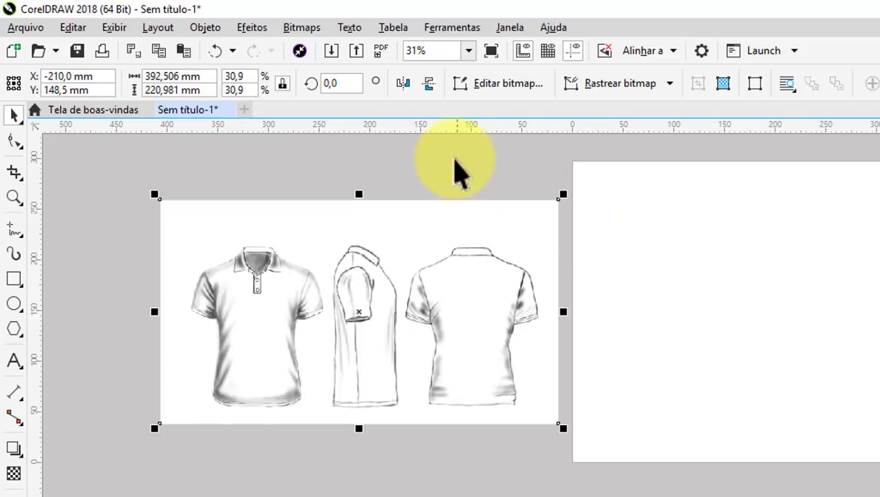
{"action": "left_click", "coordinate": [457, 171]}
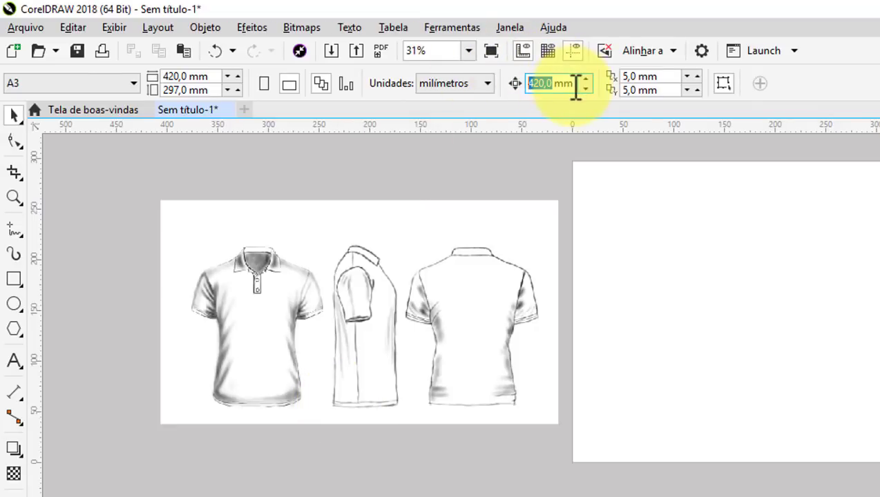
{"action": "left_click_drag", "start_coordinate": [576, 88], "coordinate": [559, 89]}
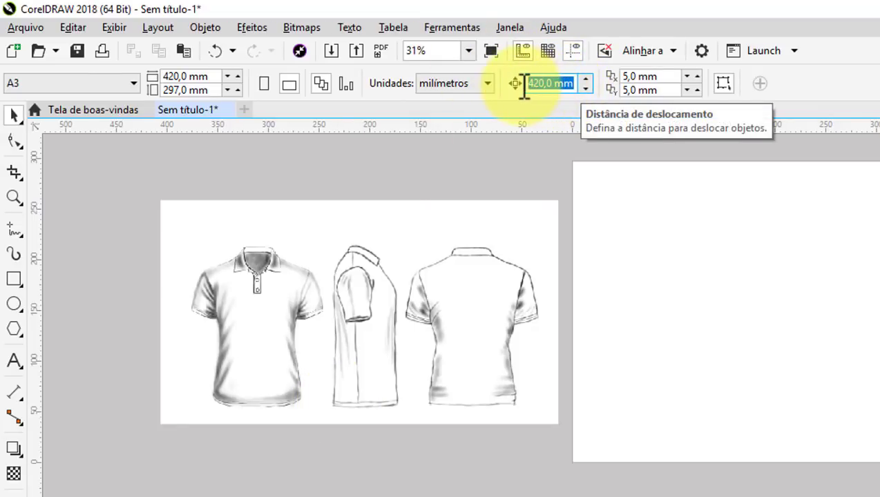
{"action": "left_click", "coordinate": [252, 310]}
{"action": "right_click", "coordinate": [252, 310]}
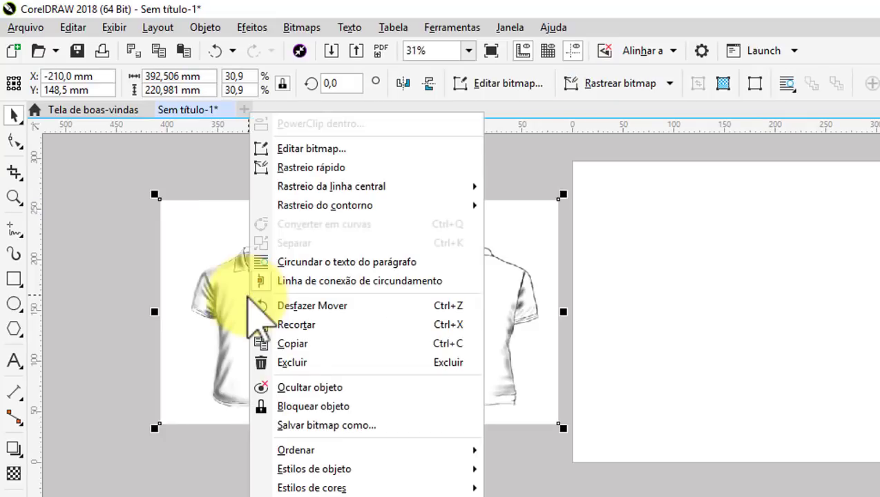
Lock the shirt sketch bitmap so it can no longer move
{"action": "left_click", "coordinate": [297, 409]}
{"action": "scroll", "coordinate": [228, 308], "scroll_direction": "up", "scroll_amount": 2}
{"action": "scroll", "coordinate": [509, 288], "scroll_direction": "down", "scroll_amount": 1}
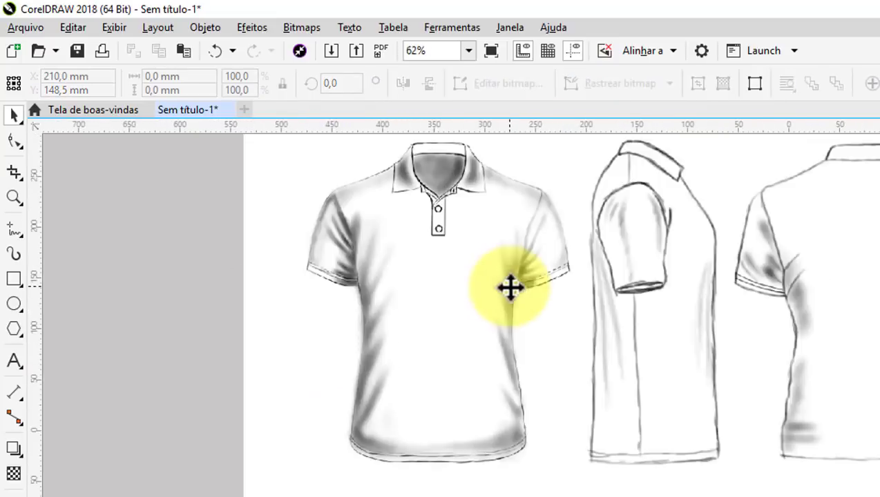
{"action": "scroll", "coordinate": [507, 276], "scroll_direction": "down", "scroll_amount": 1}
{"action": "scroll", "coordinate": [506, 274], "scroll_direction": "up", "scroll_amount": 1}
{"action": "scroll", "coordinate": [499, 266], "scroll_direction": "down", "scroll_amount": 2}
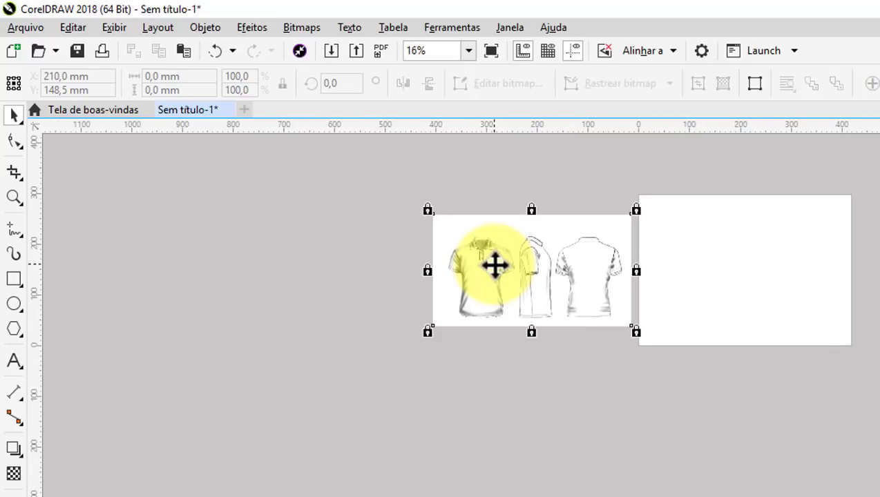
{"action": "scroll", "coordinate": [495, 265], "scroll_direction": "up", "scroll_amount": 2}
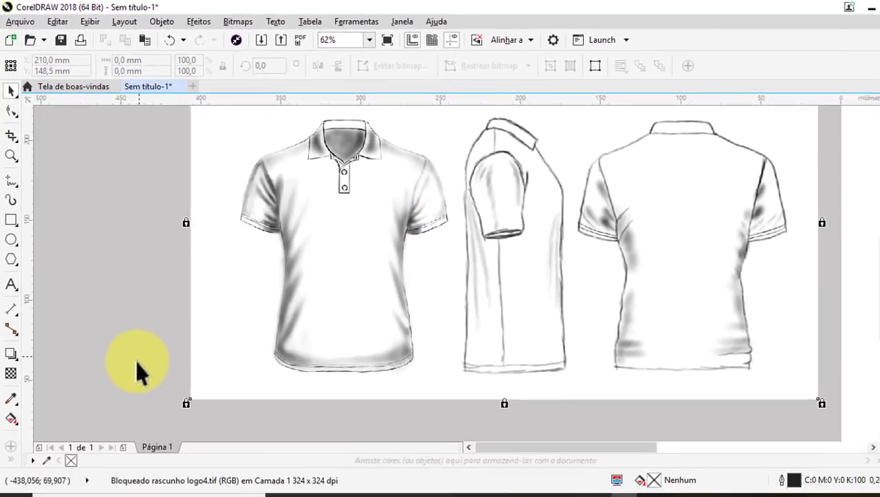
Draw a trial rectangle over the front shirt body, then delete it
{"action": "key", "text": "F6"}
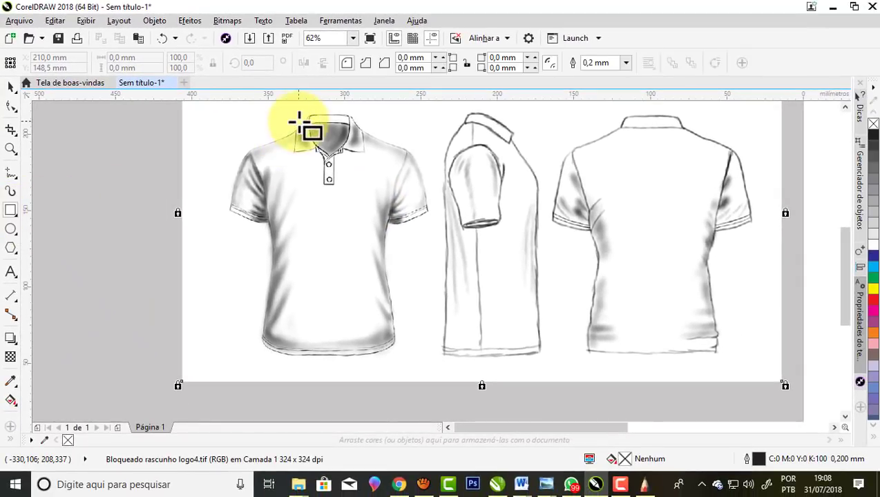
{"action": "scroll", "coordinate": [304, 128], "scroll_direction": "up", "scroll_amount": 1}
{"action": "scroll", "coordinate": [314, 121], "scroll_direction": "down", "scroll_amount": 1}
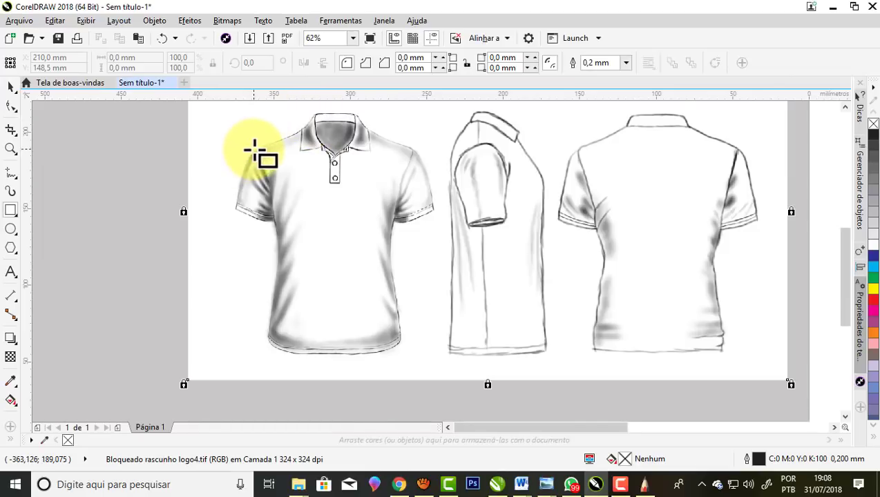
{"action": "mouse_move", "coordinate": [254, 149]}
{"action": "left_mouse_down"}
{"action": "mouse_move", "coordinate": [421, 283]}
{"action": "mouse_move", "coordinate": [410, 340]}
{"action": "left_mouse_up"}
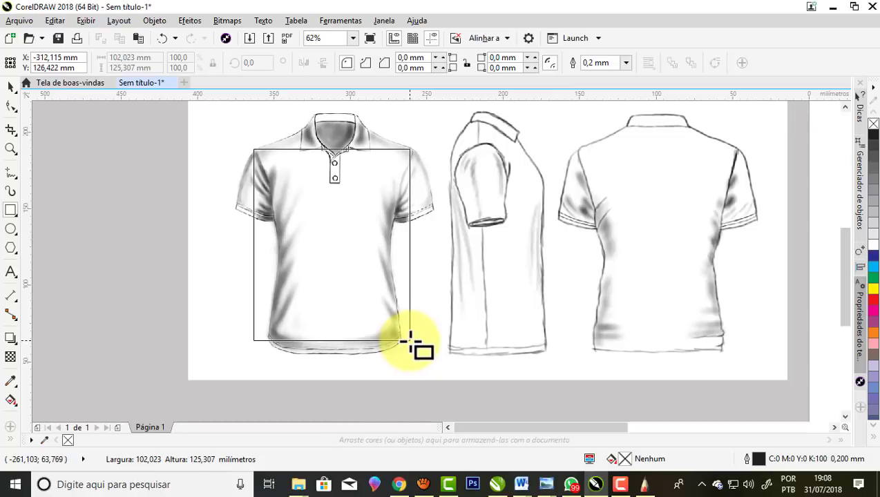
{"action": "left_click_drag", "start_coordinate": [410, 340], "coordinate": [410, 341]}
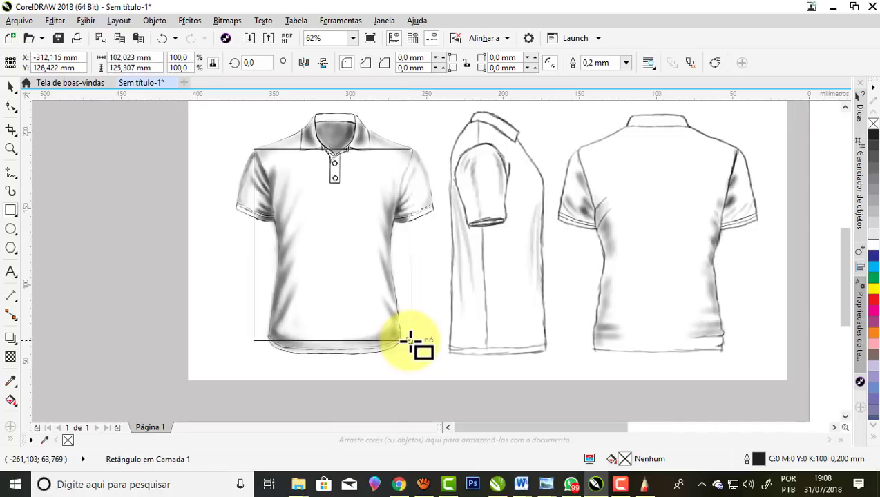
{"action": "key", "text": "d"}
{"action": "key", "text": "Delete"}
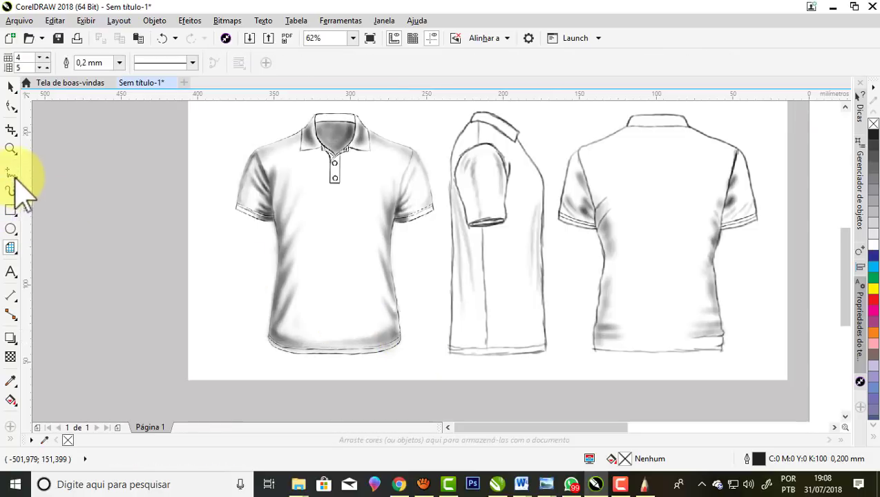
Zoom in and draw a 103.054 × 121.882 mm rectangle from shoulder line to hem
{"action": "left_click", "coordinate": [11, 149]}
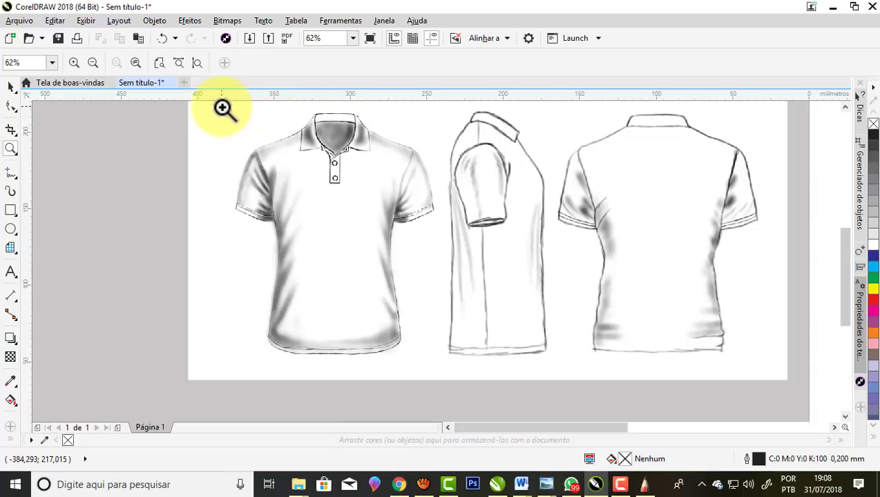
{"action": "left_click_drag", "start_coordinate": [222, 109], "coordinate": [432, 359]}
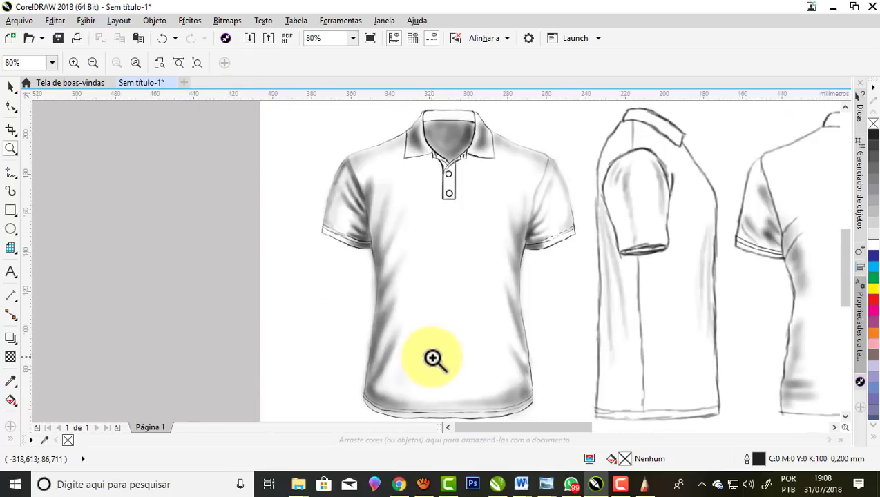
{"action": "left_click", "coordinate": [11, 210]}
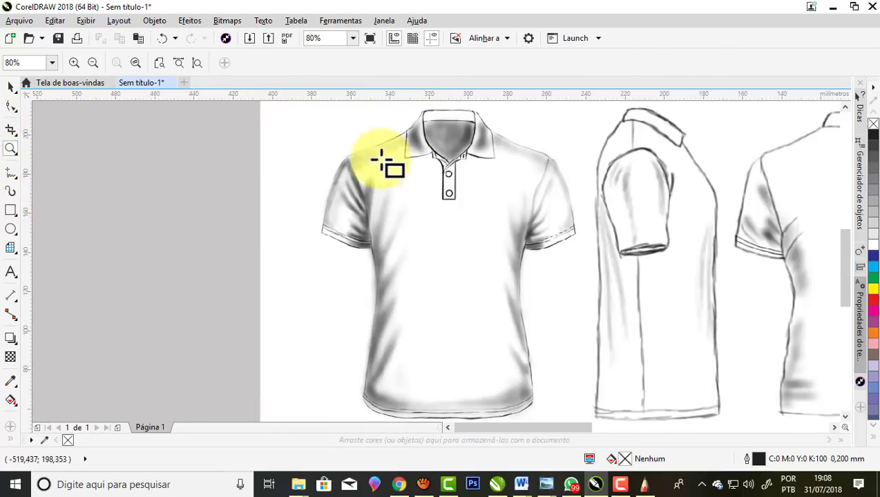
{"action": "mouse_move", "coordinate": [348, 159]}
{"action": "left_mouse_down"}
{"action": "mouse_move", "coordinate": [548, 171]}
{"action": "mouse_move", "coordinate": [531, 399]}
{"action": "left_mouse_up"}
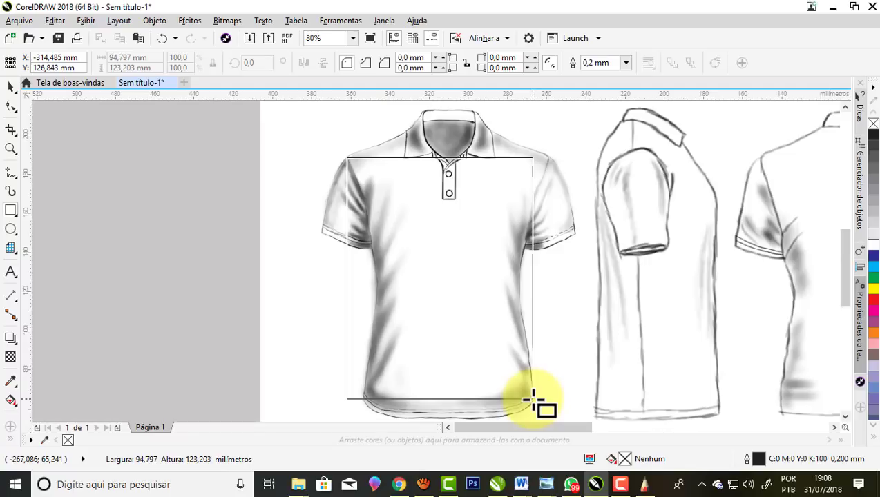
{"action": "left_click_drag", "start_coordinate": [532, 398], "coordinate": [548, 396]}
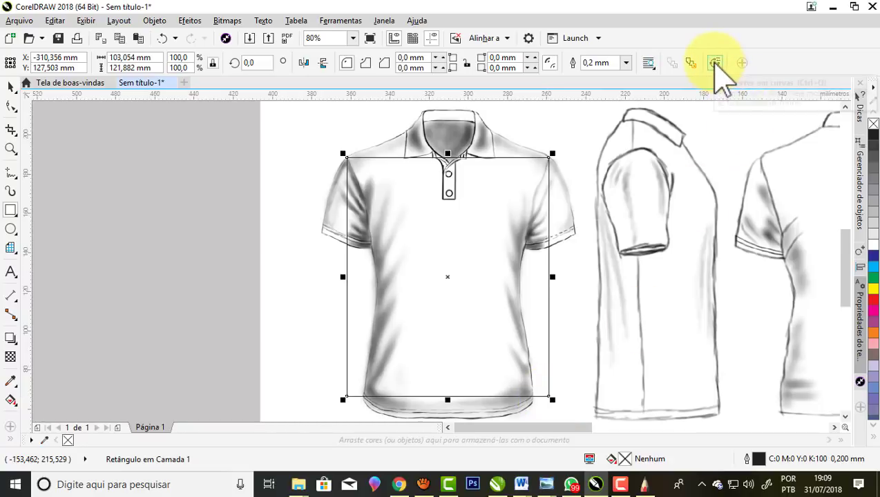
Convert the rectangle to curves and pull both bottom corner nodes inward onto the hem
{"action": "left_click", "coordinate": [714, 62]}
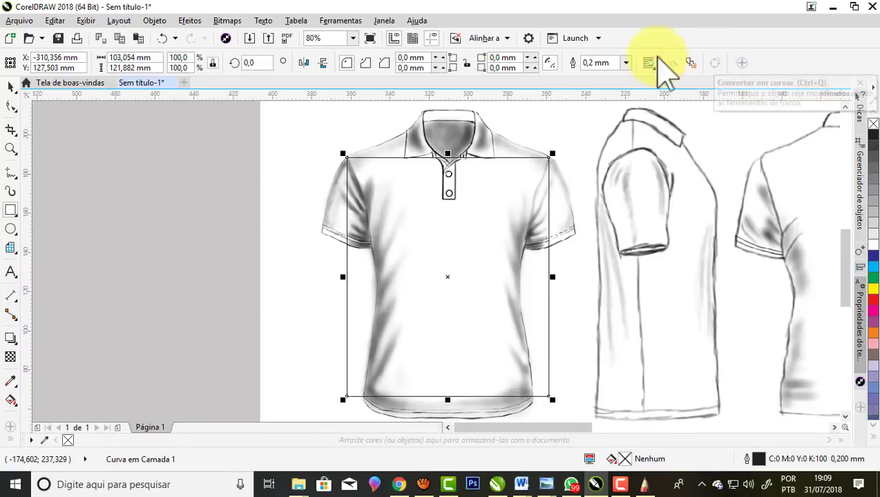
{"action": "left_click", "coordinate": [11, 106]}
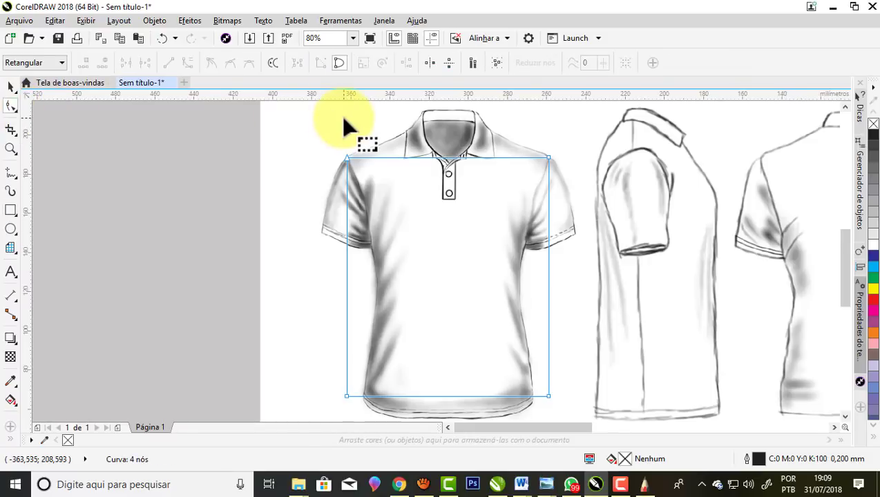
{"action": "scroll", "coordinate": [394, 269], "scroll_direction": "down", "scroll_amount": 2}
{"action": "scroll", "coordinate": [373, 332], "scroll_direction": "up", "scroll_amount": 5}
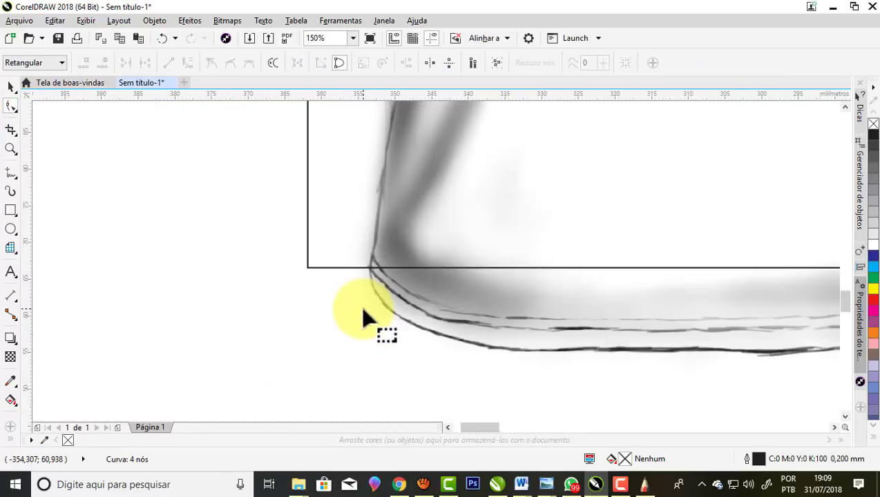
{"action": "left_click_drag", "start_coordinate": [306, 267], "coordinate": [338, 267]}
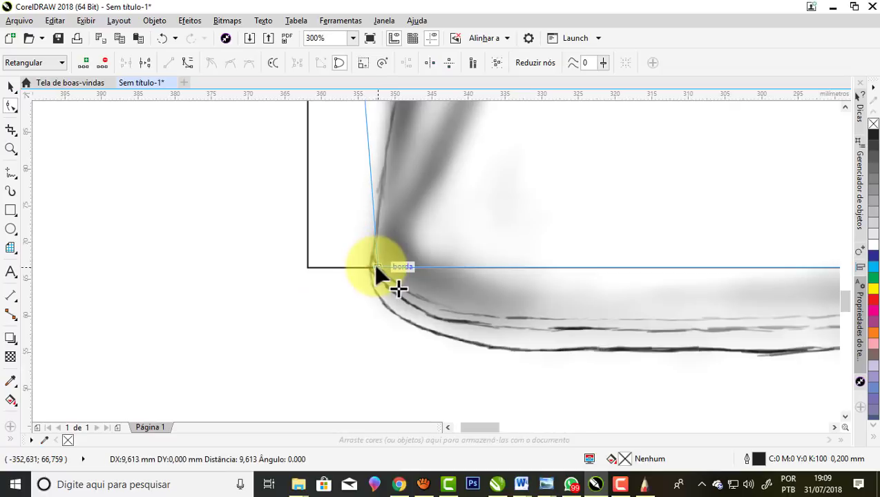
{"action": "scroll", "coordinate": [373, 269], "scroll_direction": "down", "scroll_amount": 4}
{"action": "scroll", "coordinate": [339, 271], "scroll_direction": "down", "scroll_amount": 5}
{"action": "scroll", "coordinate": [465, 287], "scroll_direction": "up", "scroll_amount": 3}
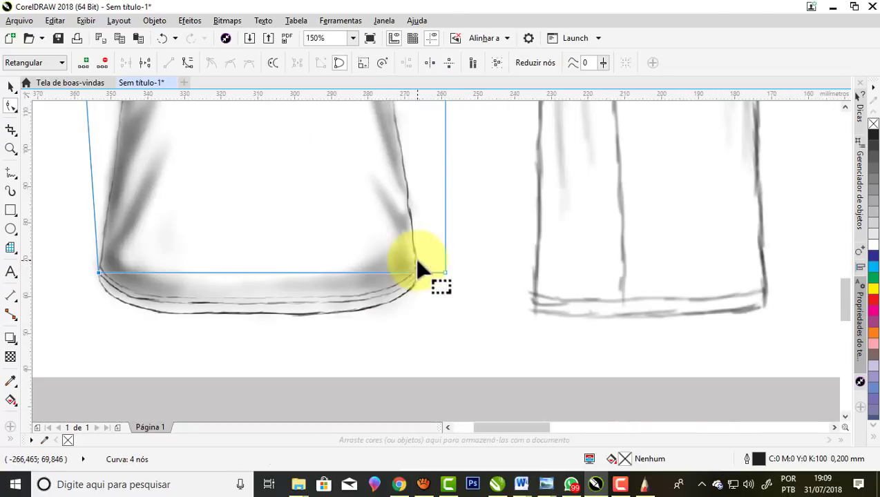
{"action": "scroll", "coordinate": [417, 261], "scroll_direction": "up", "scroll_amount": 2}
{"action": "left_click_drag", "start_coordinate": [481, 273], "coordinate": [435, 280]}
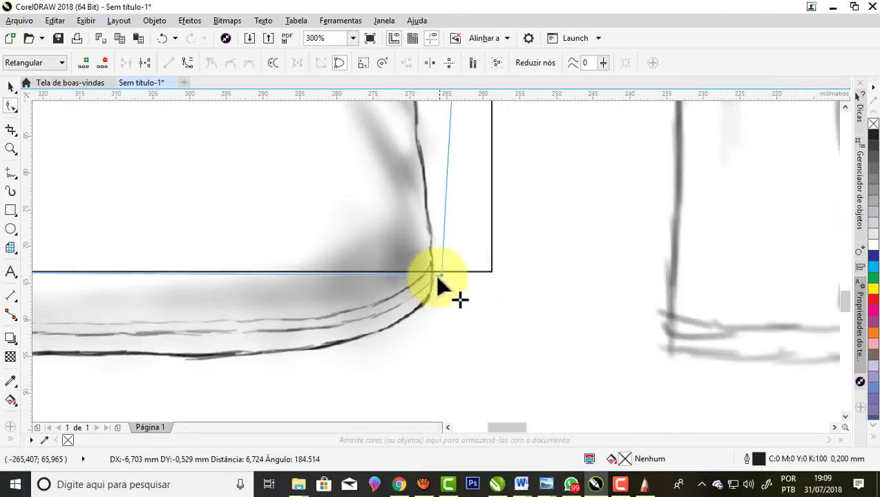
{"action": "scroll", "coordinate": [435, 283], "scroll_direction": "down", "scroll_amount": 3}
{"action": "scroll", "coordinate": [457, 275], "scroll_direction": "down", "scroll_amount": 2}
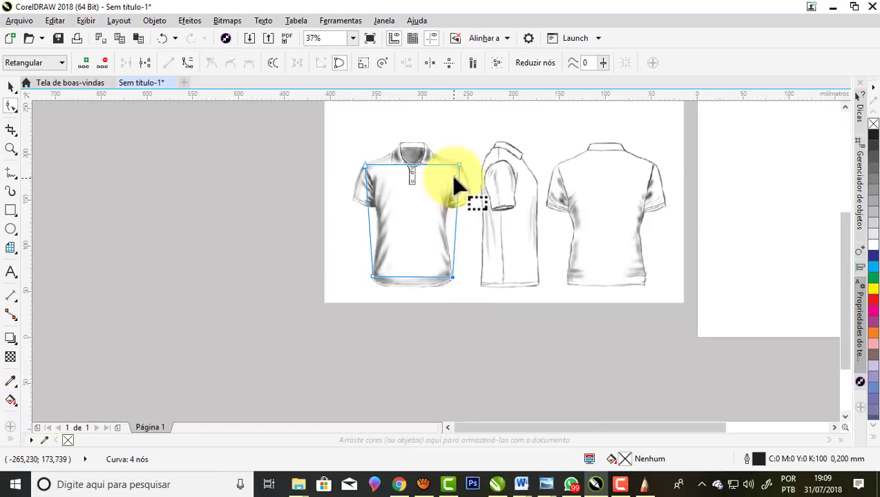
{"action": "scroll", "coordinate": [456, 186], "scroll_direction": "up", "scroll_amount": 2}
Bend the left and right side segments to follow the shirt's flanks
{"action": "left_click_drag", "start_coordinate": [234, 135], "coordinate": [483, 410]}
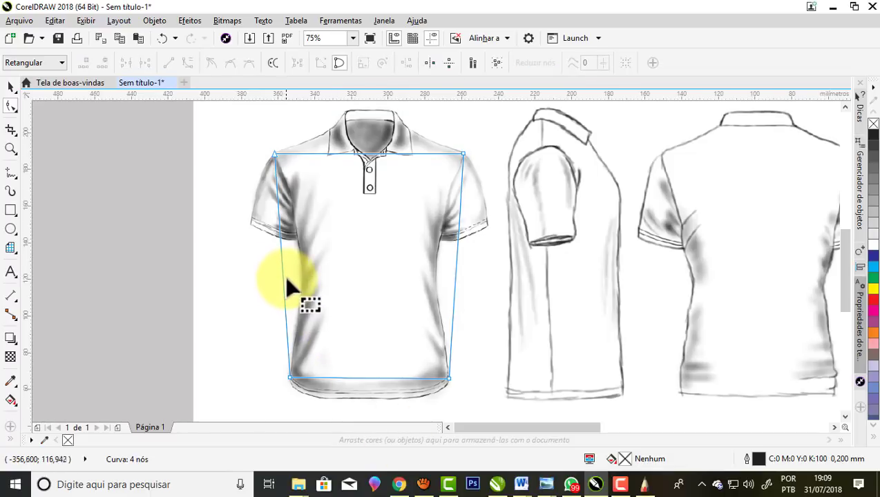
{"action": "scroll", "coordinate": [281, 283], "scroll_direction": "up", "scroll_amount": 1}
{"action": "left_click_drag", "start_coordinate": [284, 265], "coordinate": [321, 264]}
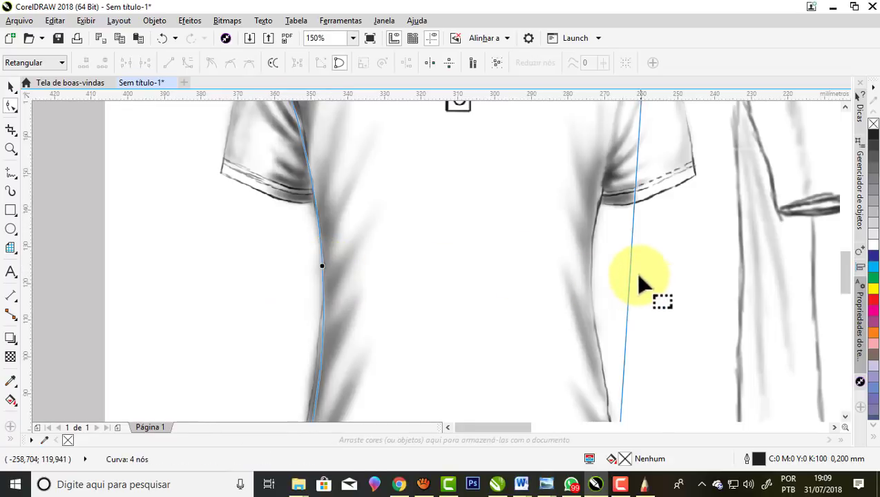
{"action": "mouse_move", "coordinate": [630, 267]}
{"action": "left_mouse_down"}
{"action": "mouse_move", "coordinate": [601, 270]}
{"action": "mouse_move", "coordinate": [592, 238]}
{"action": "left_mouse_up"}
{"action": "scroll", "coordinate": [532, 276], "scroll_direction": "down", "scroll_amount": 2}
{"action": "scroll", "coordinate": [501, 294], "scroll_direction": "up", "scroll_amount": 1}
{"action": "scroll", "coordinate": [485, 278], "scroll_direction": "up", "scroll_amount": 2}
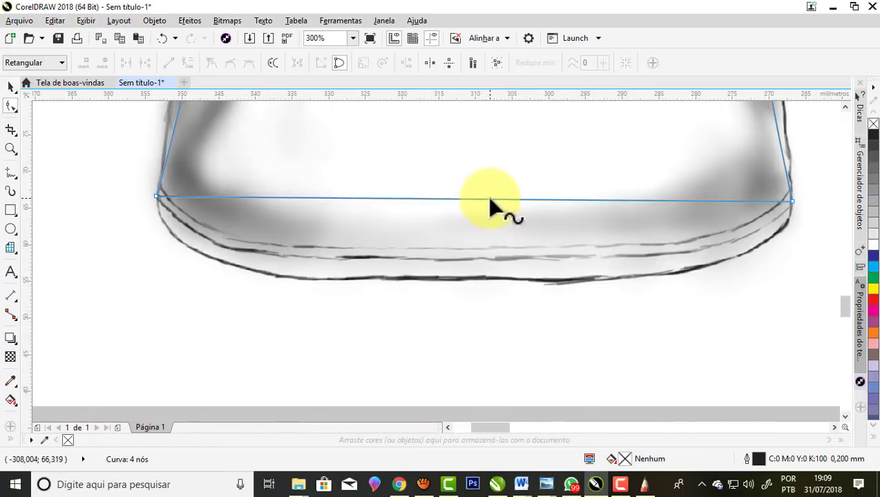
Bow the bottom edge downward and tune both corner handles to match the rounded hem
{"action": "mouse_move", "coordinate": [486, 203]}
{"action": "left_mouse_down"}
{"action": "mouse_move", "coordinate": [487, 284]}
{"action": "mouse_move", "coordinate": [476, 285]}
{"action": "left_mouse_up"}
{"action": "left_click", "coordinate": [148, 198]}
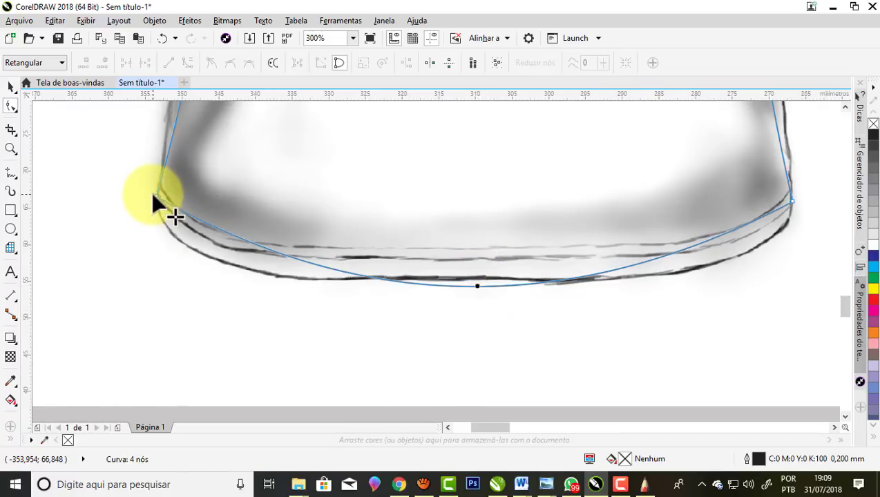
{"action": "left_click", "coordinate": [155, 198]}
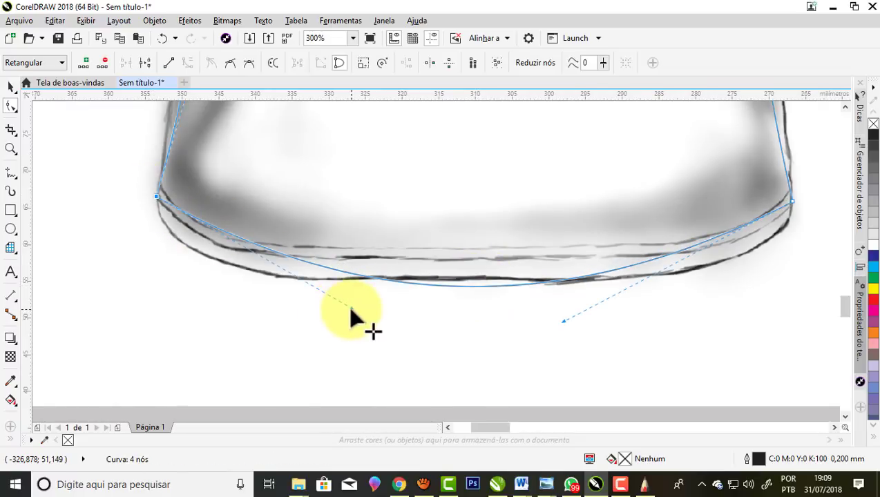
{"action": "left_click_drag", "start_coordinate": [349, 306], "coordinate": [151, 308]}
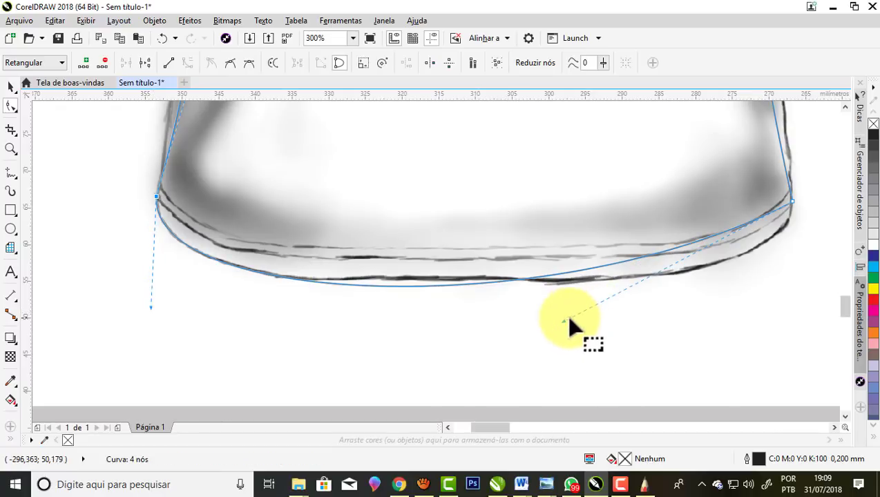
{"action": "left_click_drag", "start_coordinate": [565, 320], "coordinate": [782, 330]}
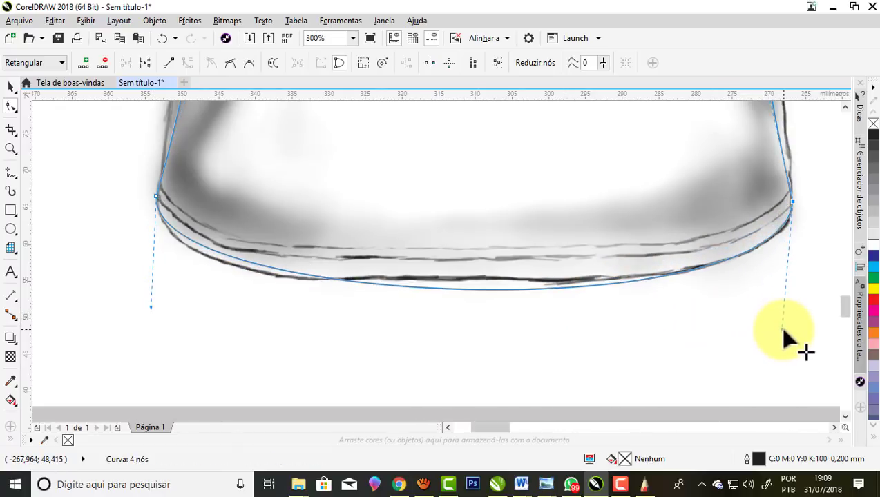
{"action": "left_click_drag", "start_coordinate": [149, 311], "coordinate": [146, 316]}
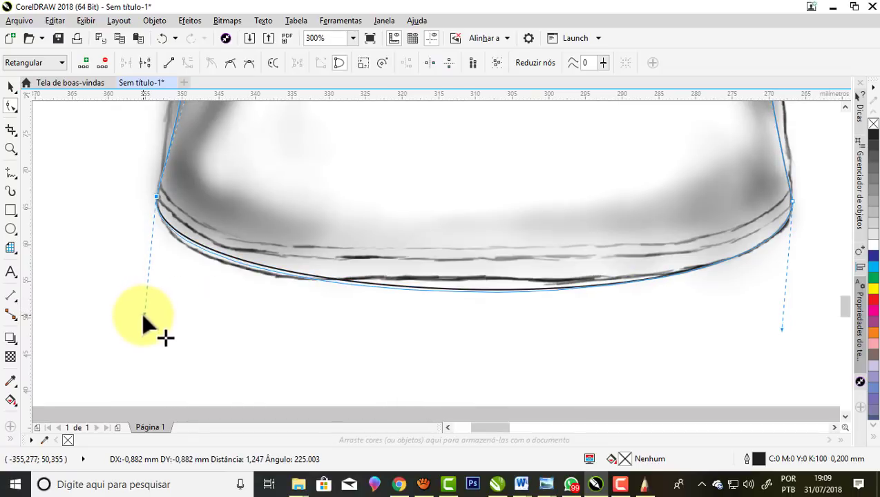
{"action": "scroll", "coordinate": [298, 305], "scroll_direction": "down", "scroll_amount": 1}
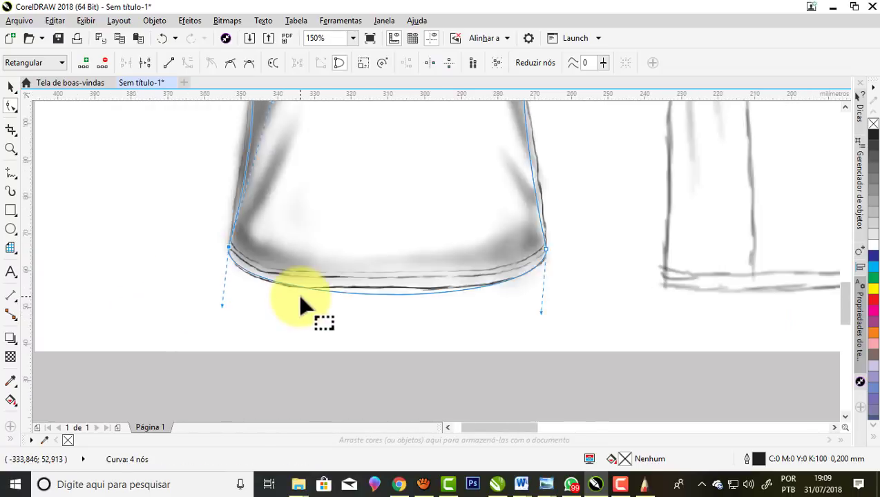
{"action": "scroll", "coordinate": [299, 304], "scroll_direction": "down", "scroll_amount": 1}
{"action": "scroll", "coordinate": [290, 290], "scroll_direction": "down", "scroll_amount": 1}
{"action": "scroll", "coordinate": [274, 261], "scroll_direction": "up", "scroll_amount": 1}
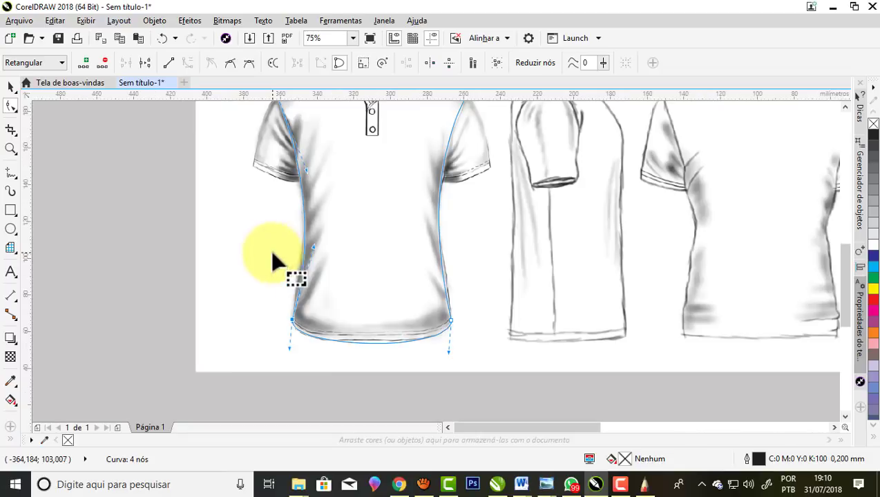
{"action": "scroll", "coordinate": [291, 290], "scroll_direction": "up", "scroll_amount": 1}
{"action": "scroll", "coordinate": [311, 310], "scroll_direction": "up", "scroll_amount": 1}
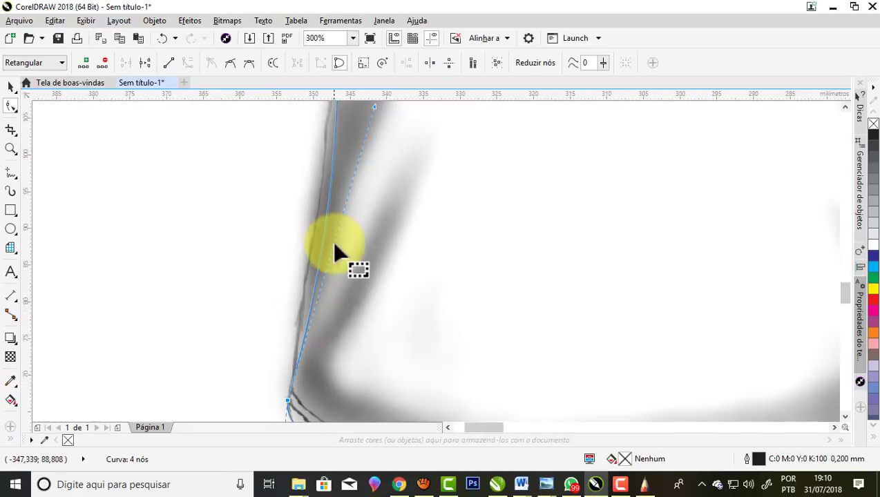
{"action": "scroll", "coordinate": [338, 221], "scroll_direction": "down", "scroll_amount": 1}
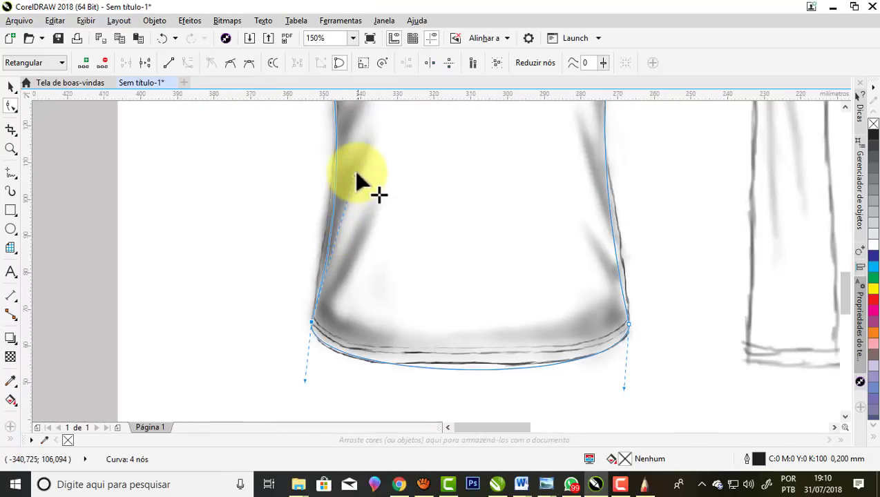
Bend the body curve's left side at the armpit and move the armpit node onto the side seam
{"action": "scroll", "coordinate": [323, 284], "scroll_direction": "down", "scroll_amount": 1}
{"action": "left_click", "coordinate": [322, 285]}
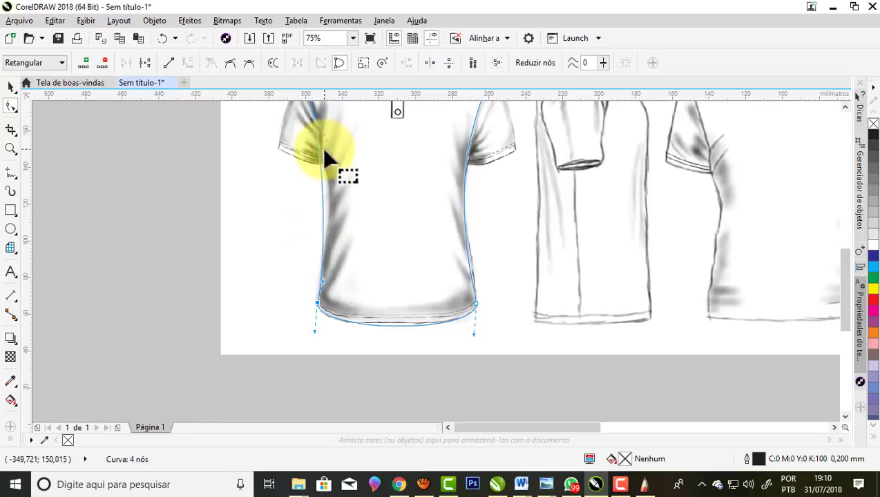
{"action": "scroll", "coordinate": [311, 128], "scroll_direction": "up", "scroll_amount": 1}
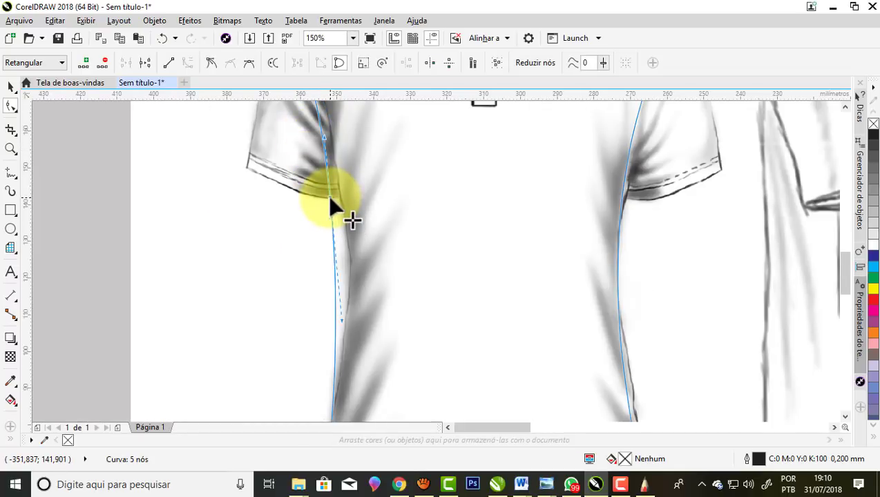
{"action": "left_click_drag", "start_coordinate": [329, 199], "coordinate": [339, 195]}
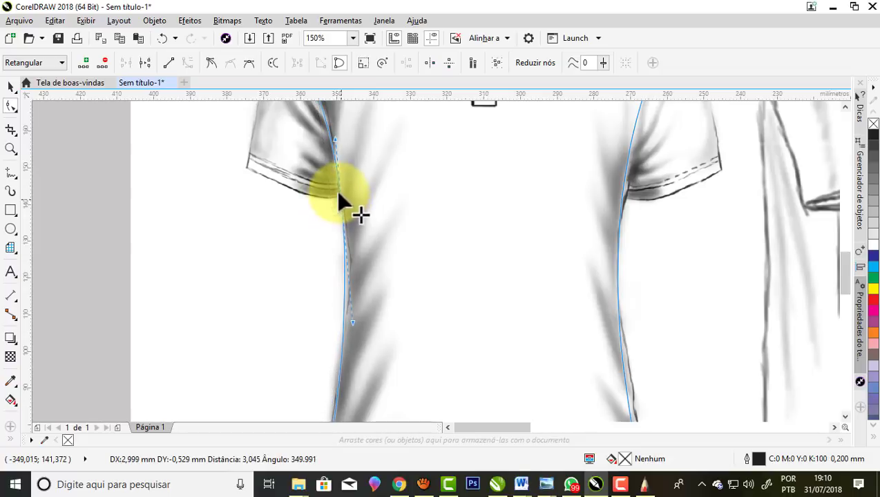
{"action": "scroll", "coordinate": [341, 200], "scroll_direction": "down", "scroll_amount": 2}
{"action": "scroll", "coordinate": [335, 173], "scroll_direction": "up", "scroll_amount": 1}
{"action": "scroll", "coordinate": [348, 231], "scroll_direction": "up", "scroll_amount": 1}
{"action": "scroll", "coordinate": [366, 197], "scroll_direction": "up", "scroll_amount": 1}
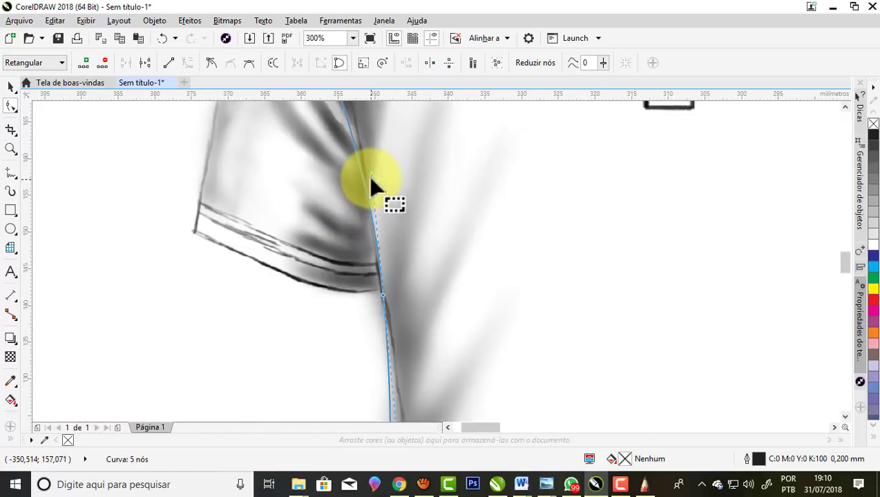
{"action": "mouse_move", "coordinate": [371, 178]}
{"action": "left_mouse_down"}
{"action": "mouse_move", "coordinate": [389, 251]}
{"action": "mouse_move", "coordinate": [392, 235]}
{"action": "left_mouse_up"}
{"action": "scroll", "coordinate": [366, 193], "scroll_direction": "down", "scroll_amount": 2}
{"action": "scroll", "coordinate": [353, 166], "scroll_direction": "up", "scroll_amount": 1}
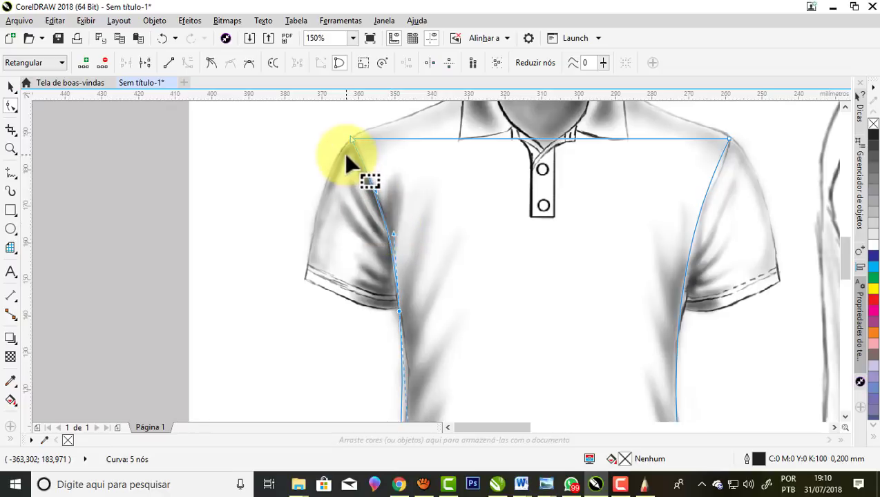
{"action": "scroll", "coordinate": [350, 165], "scroll_direction": "down", "scroll_amount": 2}
{"action": "scroll", "coordinate": [526, 191], "scroll_direction": "up", "scroll_amount": 2}
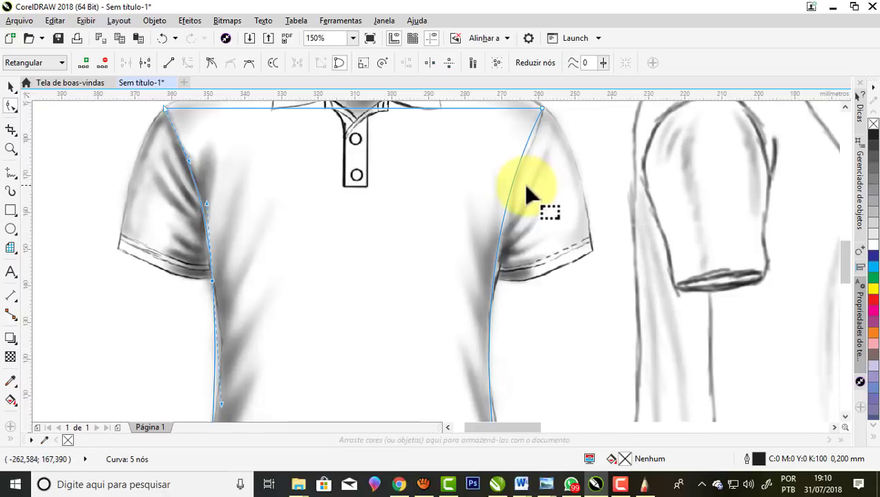
{"action": "scroll", "coordinate": [543, 121], "scroll_direction": "down", "scroll_amount": 2}
{"action": "scroll", "coordinate": [531, 148], "scroll_direction": "up", "scroll_amount": 2}
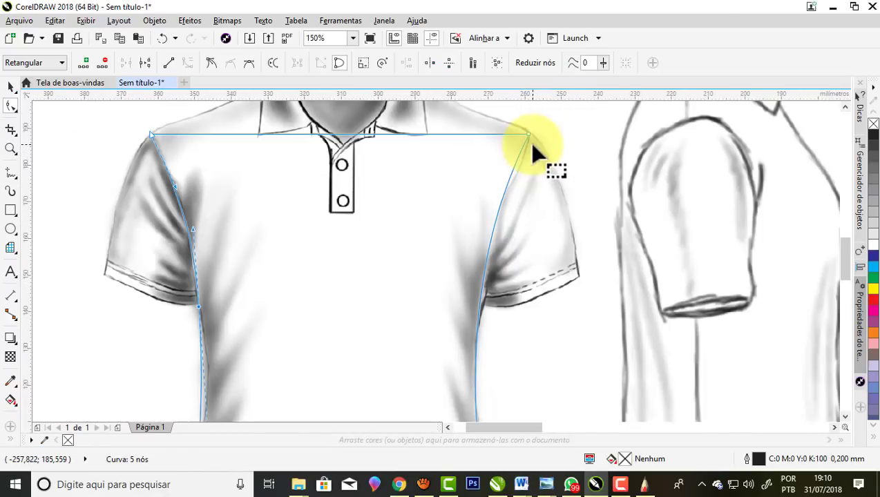
{"action": "scroll", "coordinate": [534, 145], "scroll_direction": "up", "scroll_amount": 2}
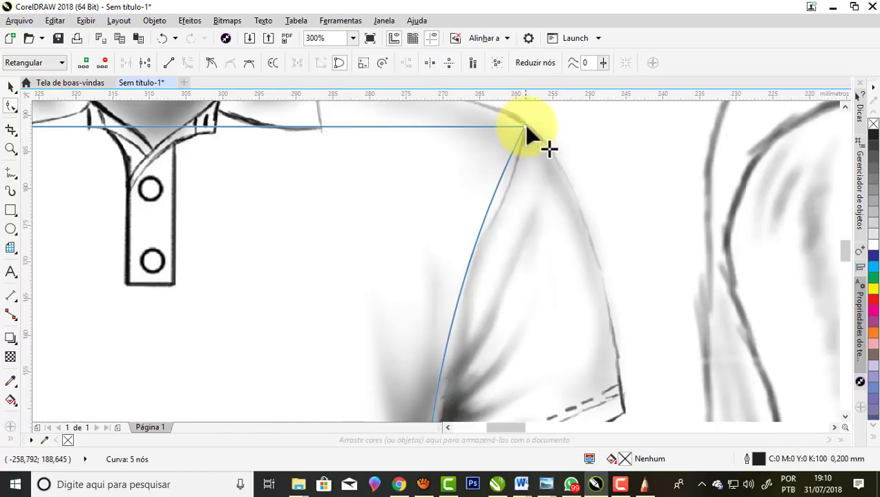
Add a cusp node on the right shoulder and bend the shoulder segment to the sketch
{"action": "double_click", "coordinate": [469, 273]}
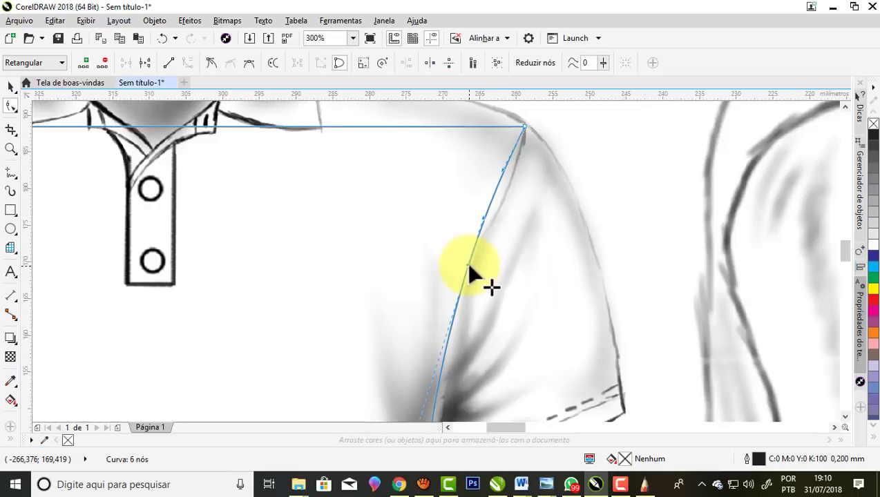
{"action": "mouse_move", "coordinate": [468, 273]}
{"action": "left_mouse_down"}
{"action": "mouse_move", "coordinate": [450, 254]}
{"action": "mouse_move", "coordinate": [486, 300]}
{"action": "left_mouse_up"}
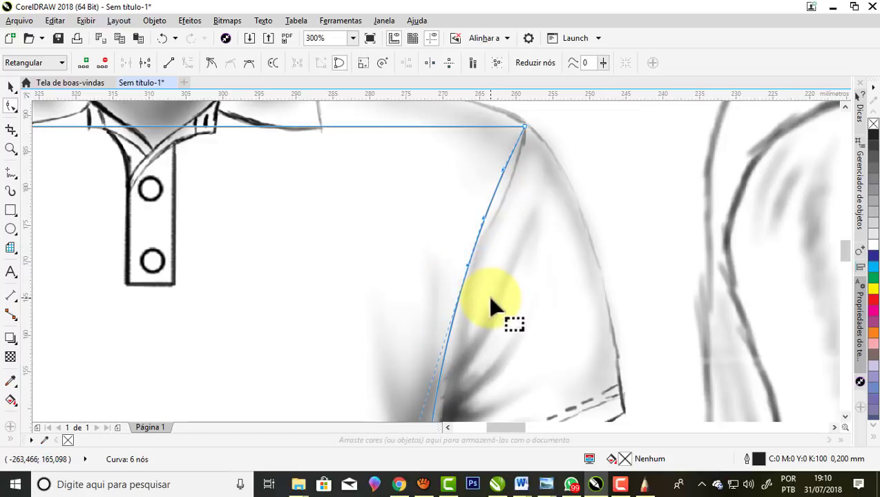
{"action": "left_click", "coordinate": [213, 64]}
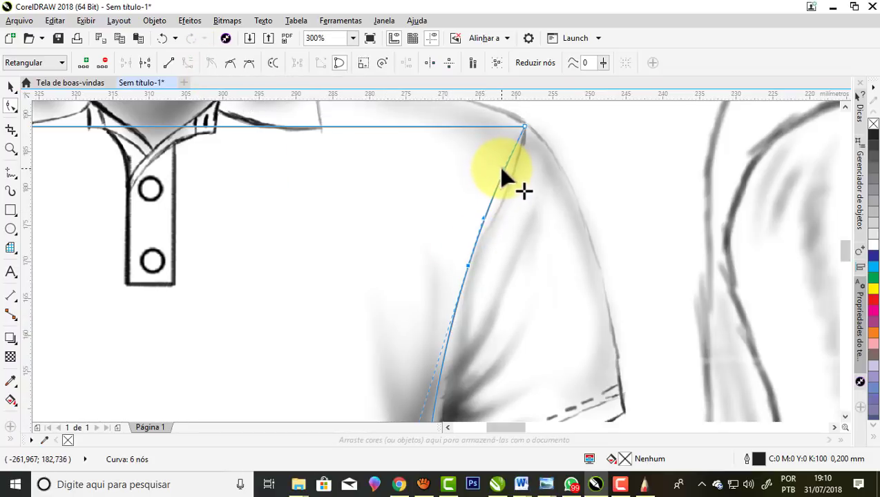
{"action": "mouse_move", "coordinate": [502, 169]}
{"action": "left_mouse_down"}
{"action": "mouse_move", "coordinate": [516, 192]}
{"action": "mouse_move", "coordinate": [485, 231]}
{"action": "mouse_move", "coordinate": [515, 176]}
{"action": "left_mouse_up"}
{"action": "scroll", "coordinate": [511, 130], "scroll_direction": "down", "scroll_amount": 3}
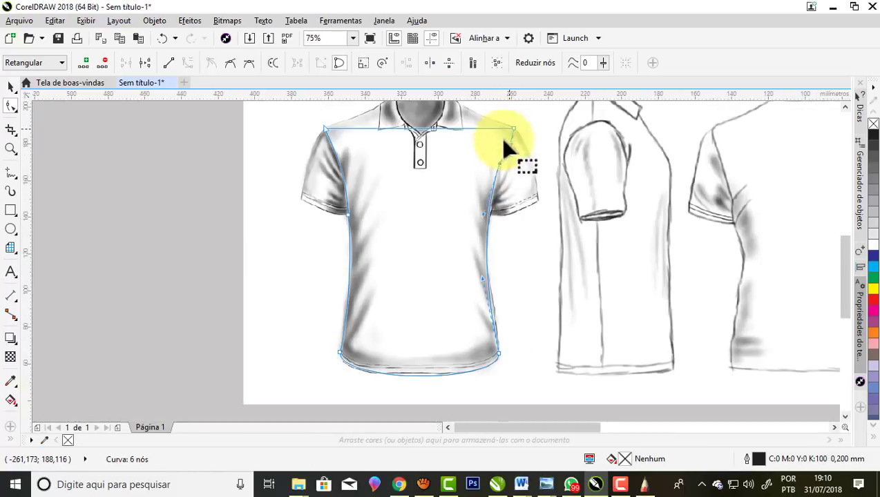
{"action": "scroll", "coordinate": [476, 231], "scroll_direction": "up", "scroll_amount": 2}
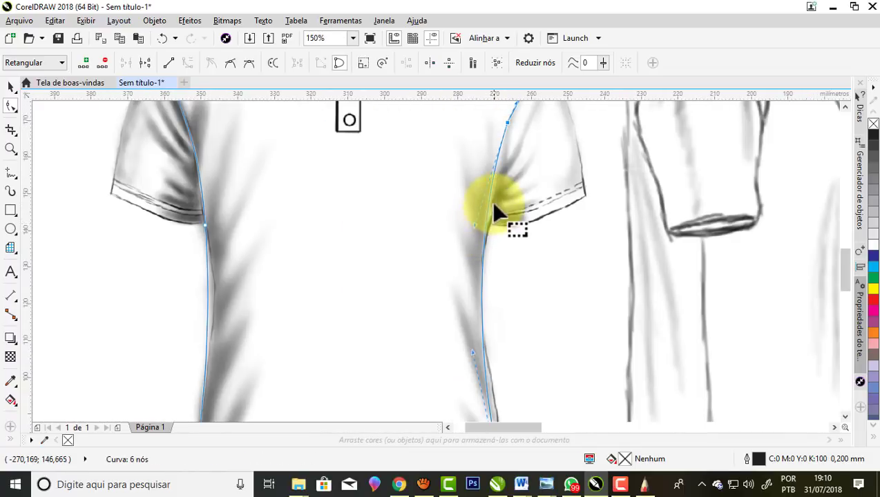
{"action": "scroll", "coordinate": [498, 221], "scroll_direction": "down", "scroll_amount": 1}
{"action": "scroll", "coordinate": [511, 227], "scroll_direction": "up", "scroll_amount": 2}
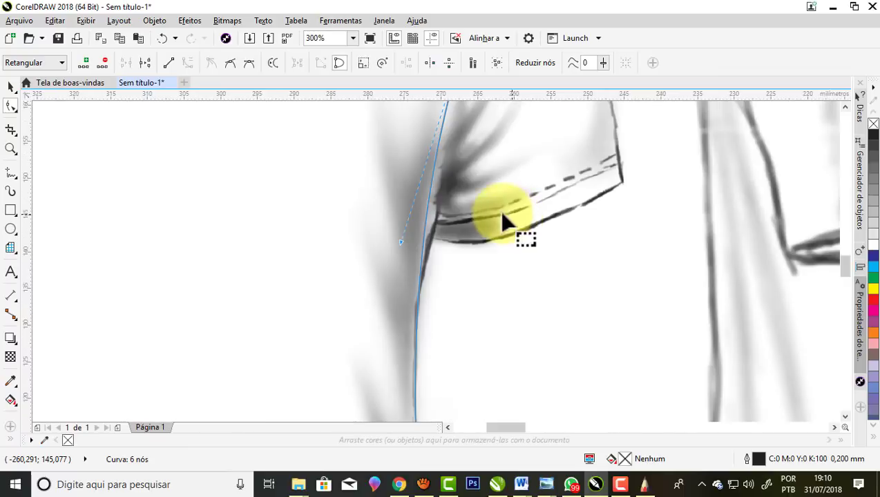
Fit the right side curve under the sleeve to the sketched underarm edge
{"action": "mouse_move", "coordinate": [428, 207]}
{"action": "left_mouse_down"}
{"action": "mouse_move", "coordinate": [438, 216]}
{"action": "mouse_move", "coordinate": [444, 163]}
{"action": "left_mouse_up"}
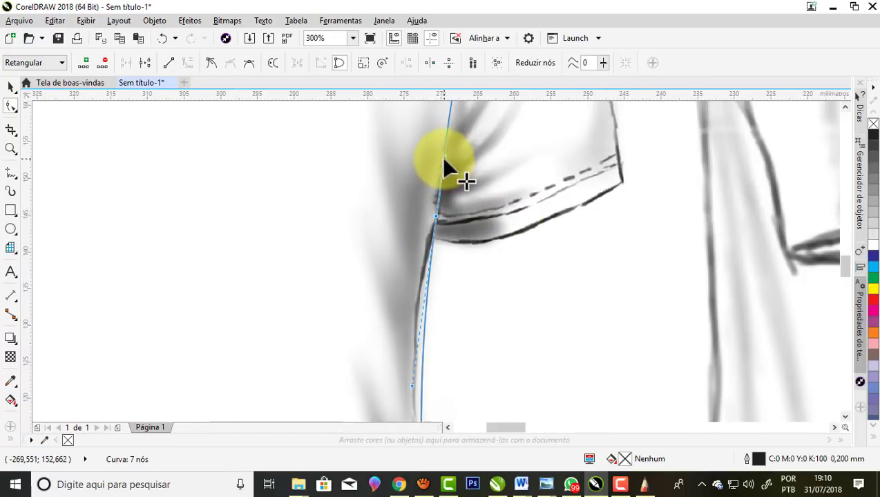
{"action": "scroll", "coordinate": [442, 194], "scroll_direction": "down", "scroll_amount": 2}
{"action": "scroll", "coordinate": [436, 234], "scroll_direction": "up", "scroll_amount": 1}
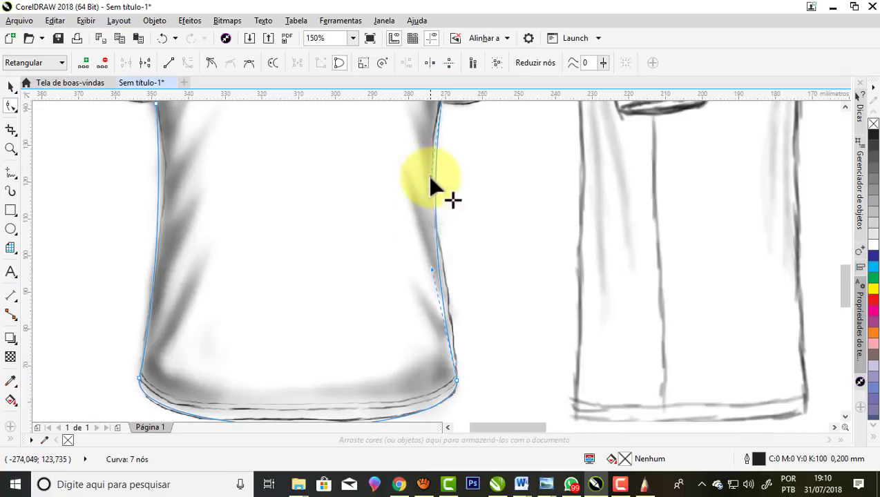
{"action": "scroll", "coordinate": [431, 187], "scroll_direction": "down", "scroll_amount": 1}
{"action": "scroll", "coordinate": [434, 176], "scroll_direction": "up", "scroll_amount": 1}
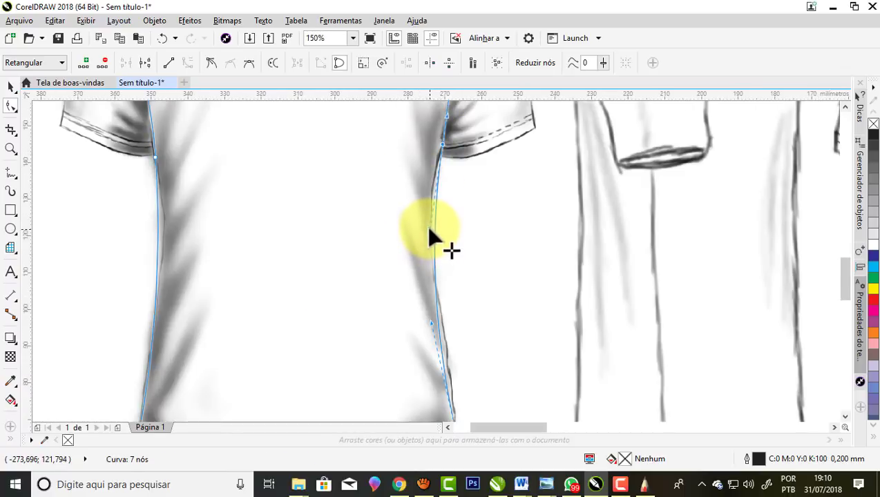
{"action": "left_click_drag", "start_coordinate": [429, 236], "coordinate": [420, 173]}
{"action": "scroll", "coordinate": [436, 261], "scroll_direction": "down", "scroll_amount": 1}
{"action": "scroll", "coordinate": [440, 273], "scroll_direction": "up", "scroll_amount": 1}
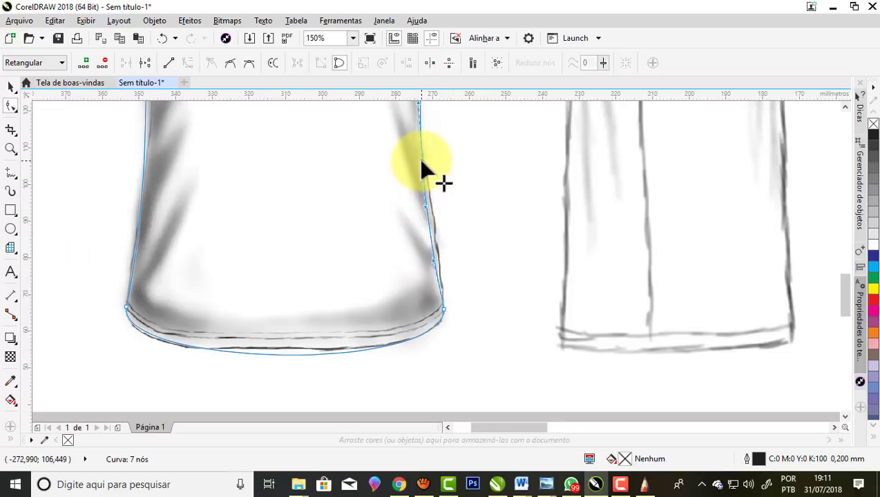
Add a node on the lower right side and reshape the flank down toward the hem
{"action": "double_click", "coordinate": [420, 163]}
{"action": "left_click_drag", "start_coordinate": [429, 238], "coordinate": [438, 248]}
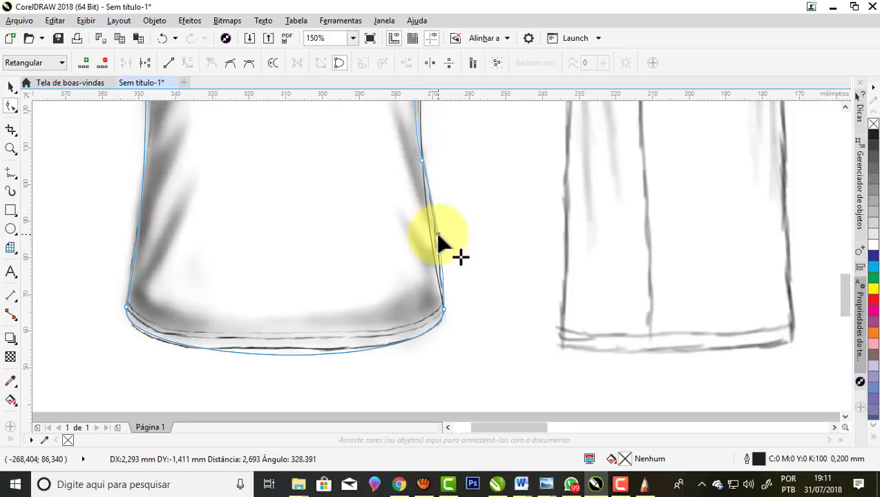
{"action": "scroll", "coordinate": [428, 247], "scroll_direction": "down", "scroll_amount": 2}
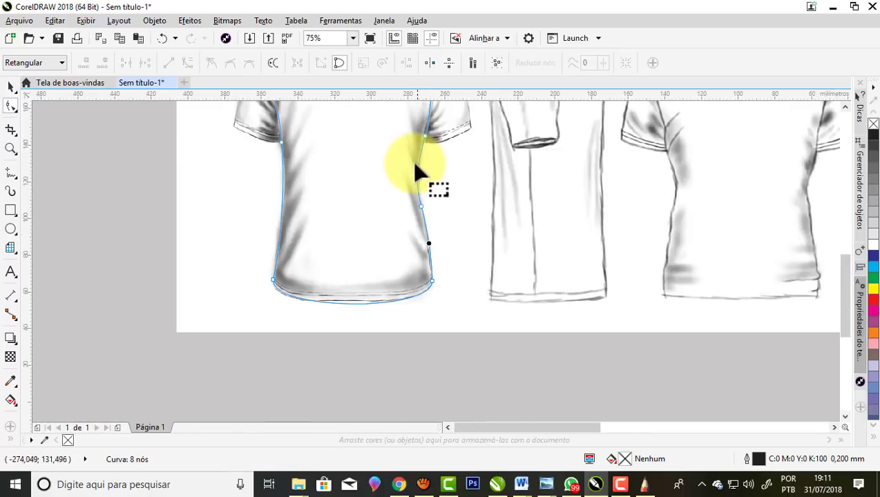
{"action": "scroll", "coordinate": [416, 180], "scroll_direction": "up", "scroll_amount": 2}
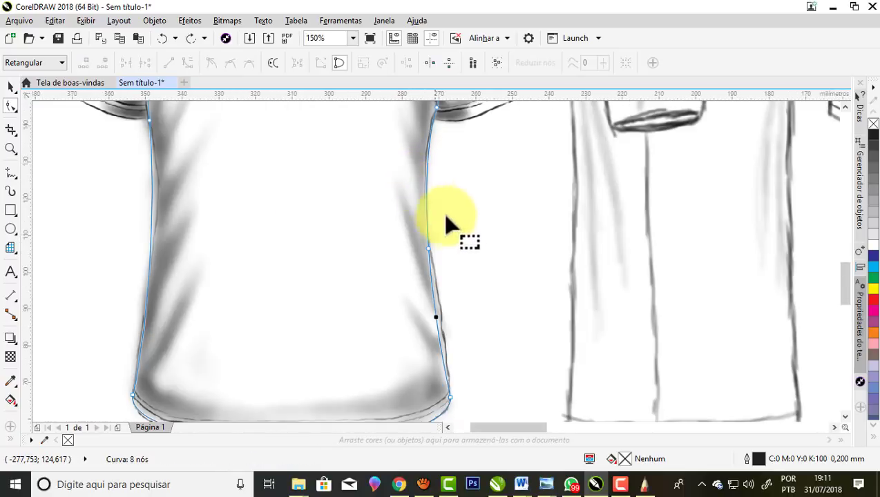
{"action": "left_click_drag", "start_coordinate": [449, 223], "coordinate": [407, 281]}
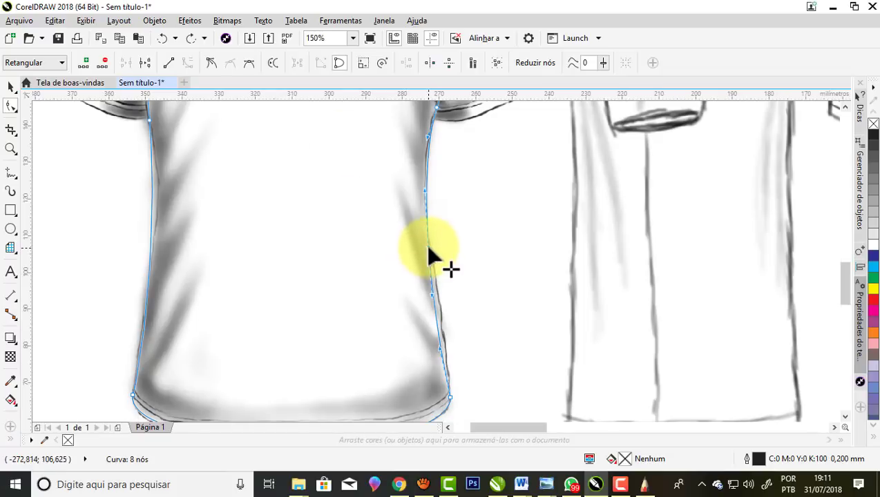
{"action": "left_click", "coordinate": [212, 63]}
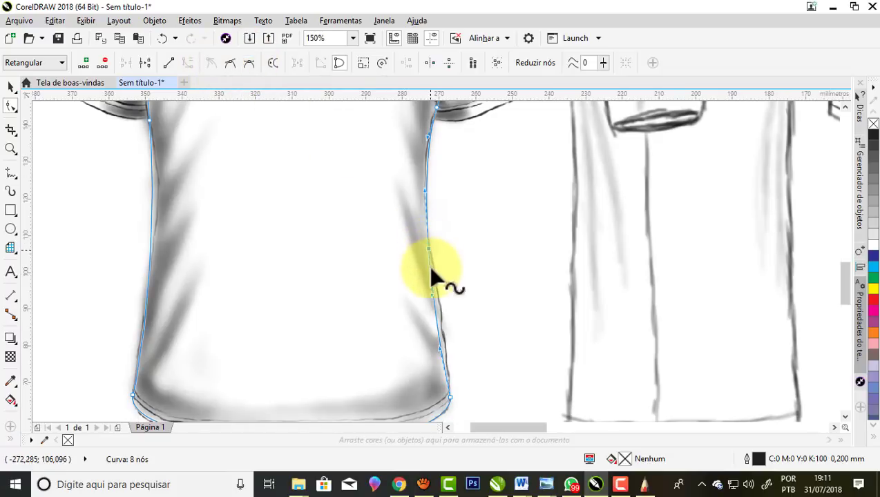
{"action": "left_click_drag", "start_coordinate": [432, 301], "coordinate": [442, 312]}
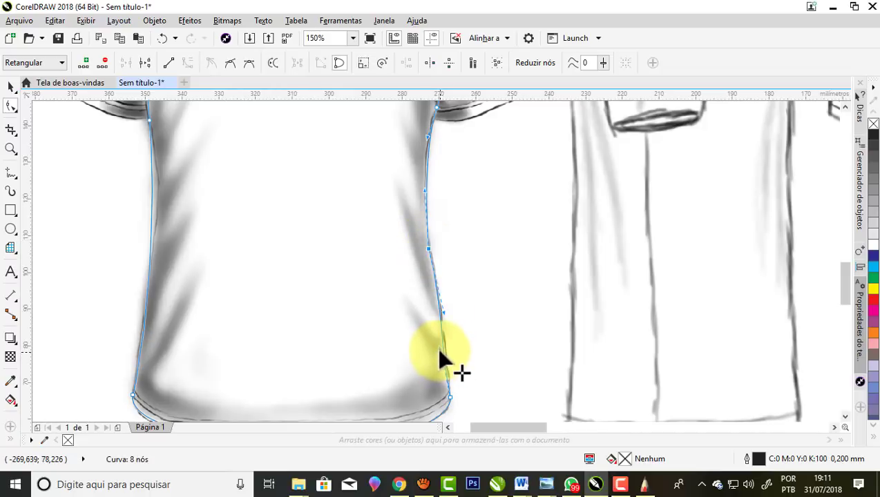
{"action": "mouse_move", "coordinate": [440, 351]}
{"action": "left_mouse_down"}
{"action": "mouse_move", "coordinate": [448, 358]}
{"action": "mouse_move", "coordinate": [444, 308]}
{"action": "left_mouse_up"}
Make the left underarm node a Cúspide corner and bend the segment below along the side seam
{"action": "scroll", "coordinate": [440, 295], "scroll_direction": "down", "scroll_amount": 2}
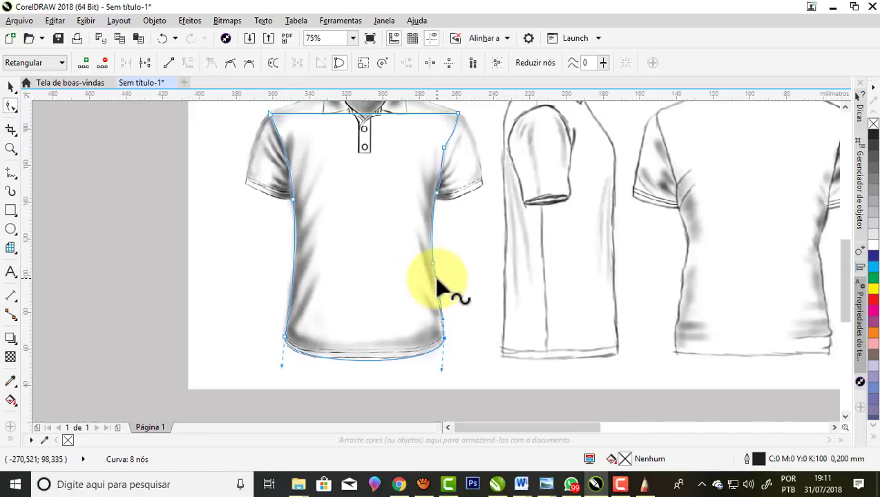
{"action": "scroll", "coordinate": [287, 247], "scroll_direction": "up", "scroll_amount": 2}
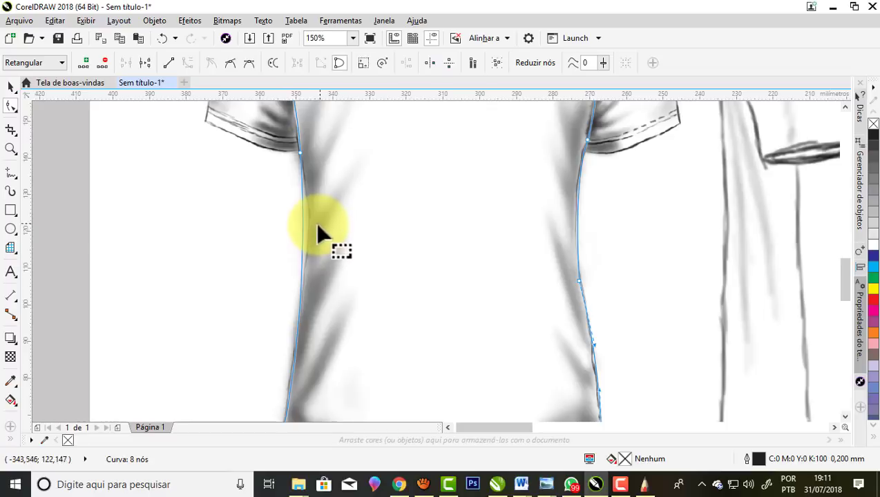
{"action": "left_click_drag", "start_coordinate": [303, 225], "coordinate": [308, 219]}
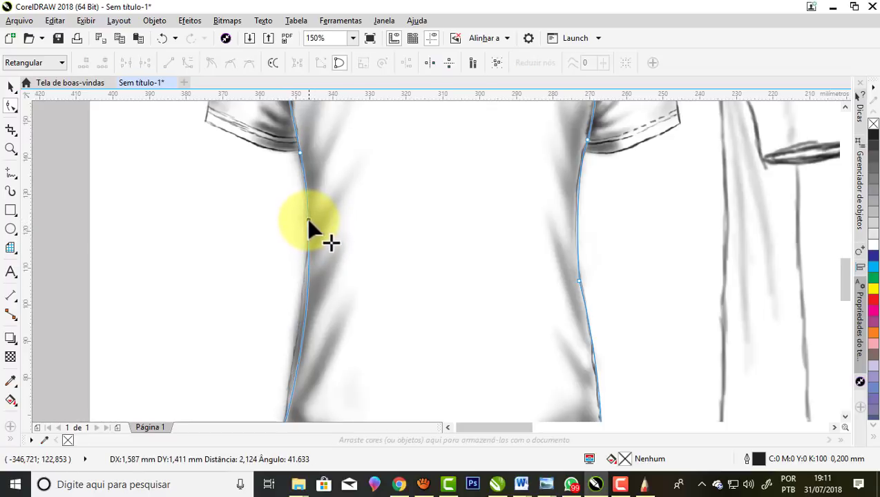
{"action": "scroll", "coordinate": [321, 240], "scroll_direction": "down", "scroll_amount": 2}
{"action": "scroll", "coordinate": [303, 173], "scroll_direction": "up", "scroll_amount": 2}
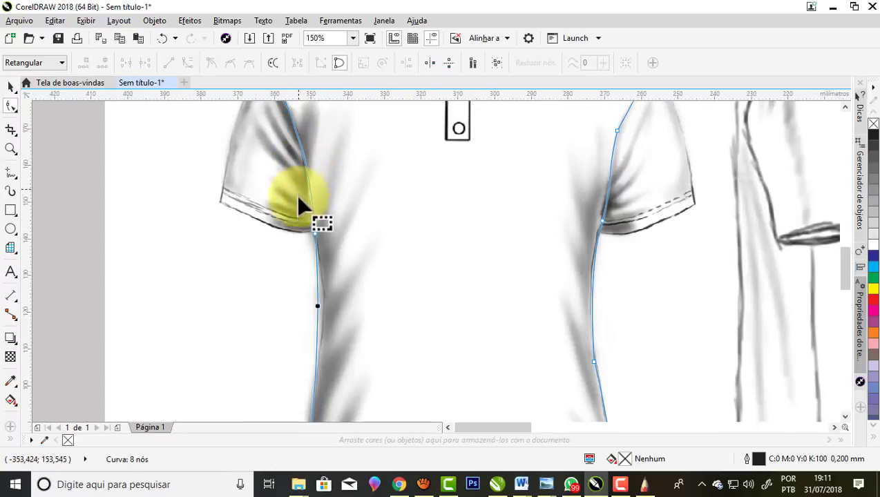
{"action": "mouse_move", "coordinate": [296, 214]}
{"action": "left_mouse_down"}
{"action": "mouse_move", "coordinate": [348, 261]}
{"action": "mouse_move", "coordinate": [305, 226]}
{"action": "left_mouse_up"}
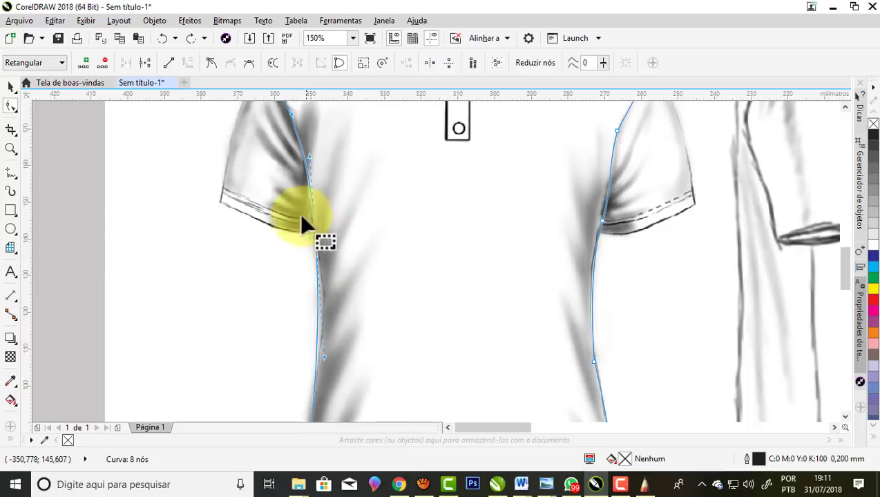
{"action": "left_click_drag", "start_coordinate": [272, 184], "coordinate": [344, 268]}
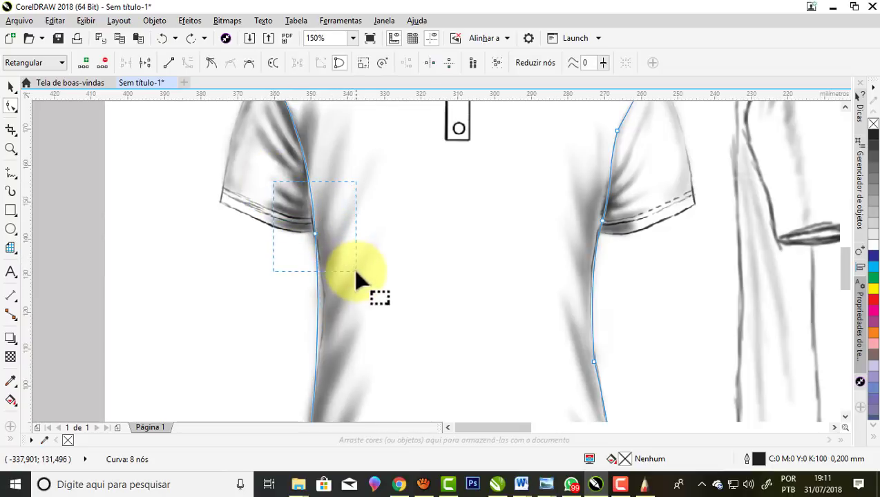
{"action": "right_click", "coordinate": [320, 235]}
{"action": "left_click", "coordinate": [314, 235]}
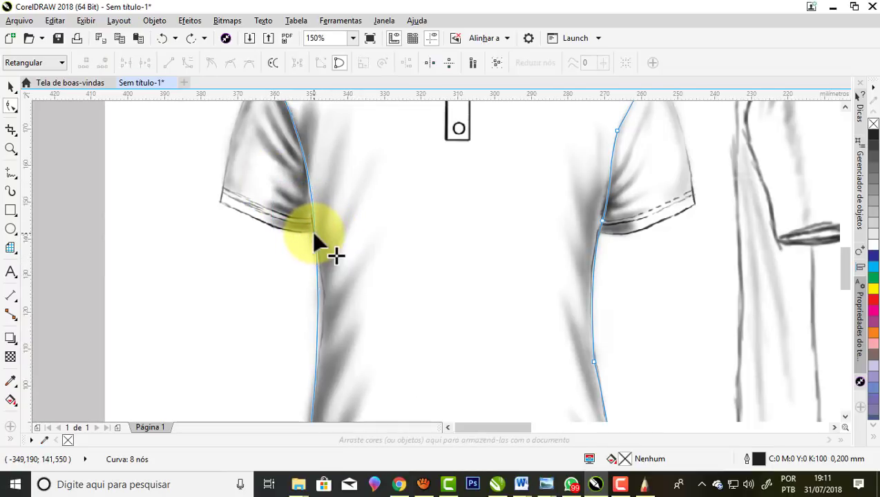
{"action": "right_click", "coordinate": [314, 235]}
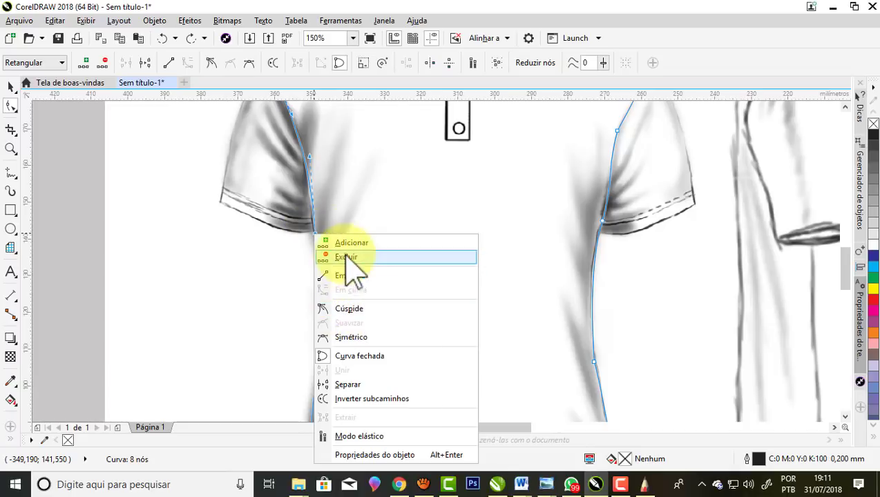
{"action": "left_click", "coordinate": [346, 309]}
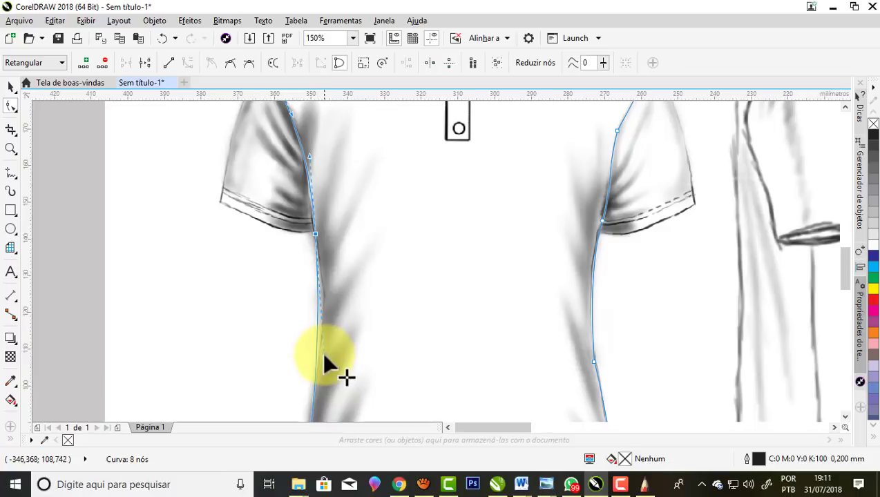
{"action": "left_click_drag", "start_coordinate": [323, 357], "coordinate": [333, 311]}
Pull the hem curve up and refit it onto the sketch's black hem stroke
{"action": "scroll", "coordinate": [398, 219], "scroll_direction": "down", "scroll_amount": 2}
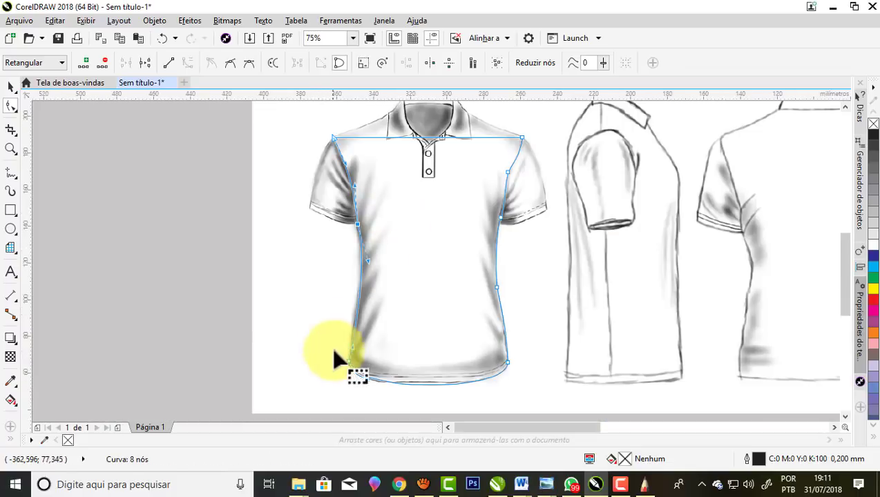
{"action": "scroll", "coordinate": [334, 358], "scroll_direction": "up", "scroll_amount": 2}
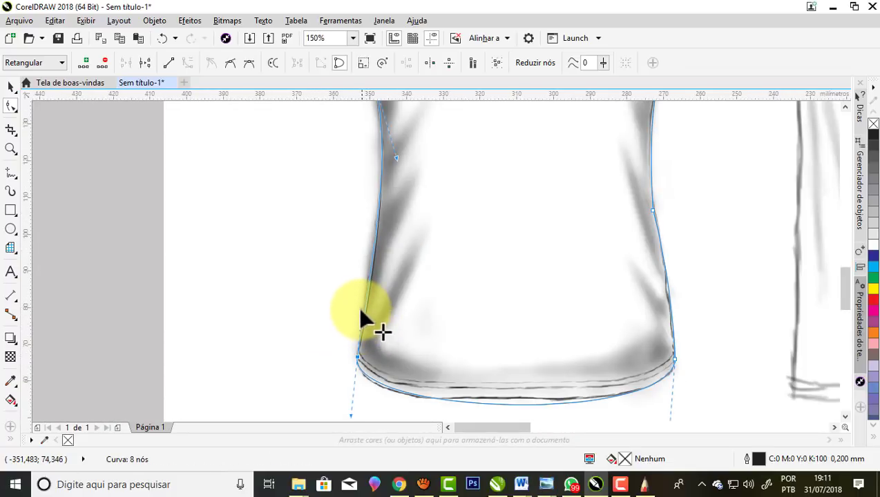
{"action": "left_click_drag", "start_coordinate": [358, 307], "coordinate": [359, 305]}
{"action": "scroll", "coordinate": [373, 318], "scroll_direction": "down", "scroll_amount": 1}
{"action": "scroll", "coordinate": [451, 360], "scroll_direction": "up", "scroll_amount": 1}
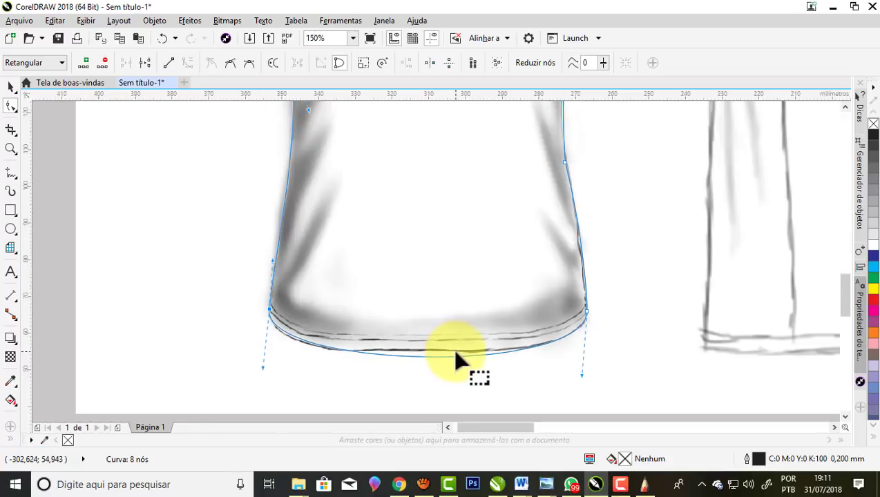
{"action": "scroll", "coordinate": [456, 359], "scroll_direction": "up", "scroll_amount": 1}
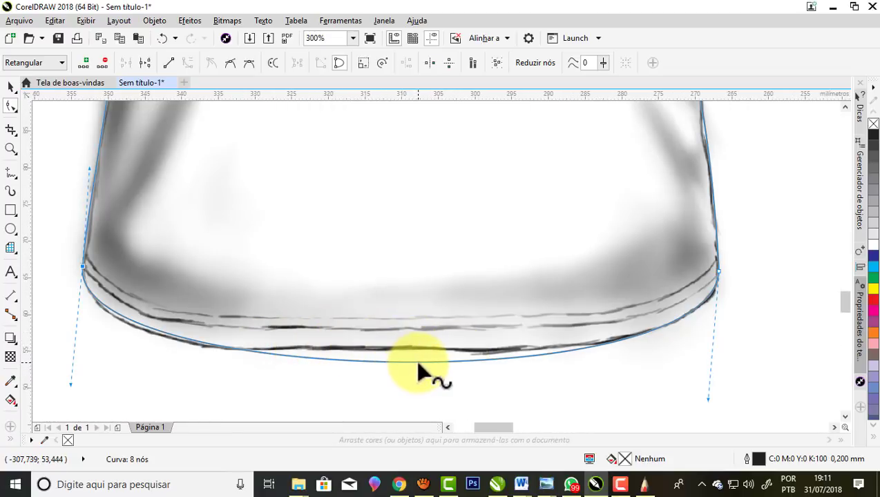
{"action": "left_click_drag", "start_coordinate": [417, 364], "coordinate": [412, 350]}
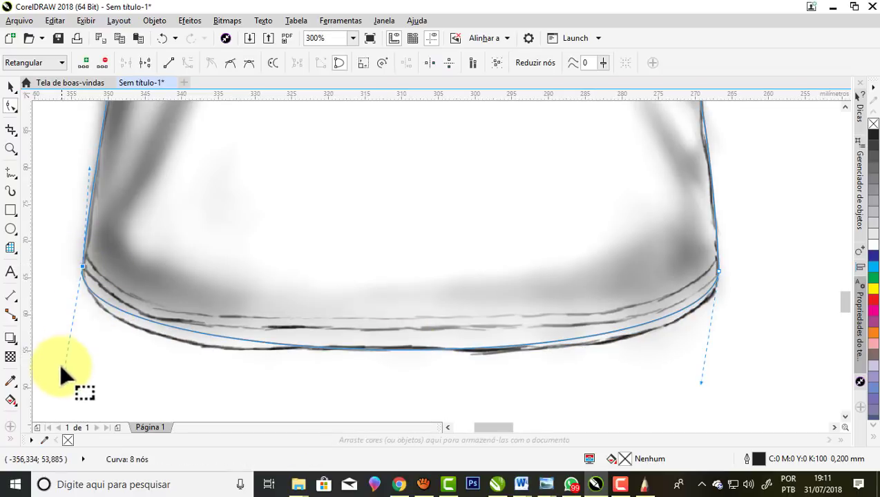
{"action": "left_click_drag", "start_coordinate": [64, 373], "coordinate": [79, 405]}
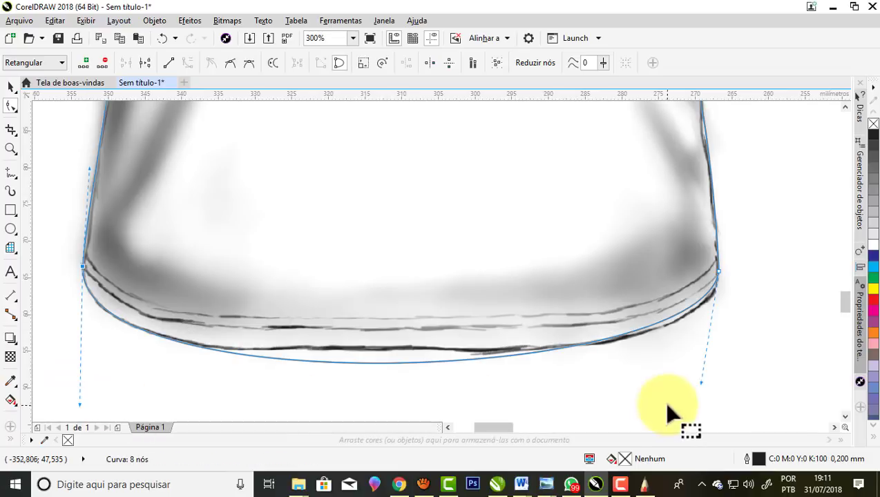
{"action": "left_click_drag", "start_coordinate": [704, 390], "coordinate": [700, 380]}
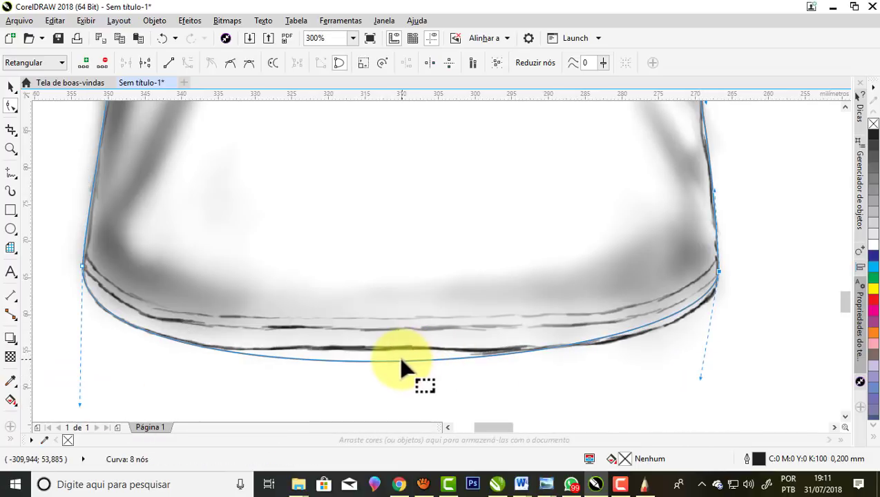
{"action": "left_click_drag", "start_coordinate": [405, 359], "coordinate": [401, 356]}
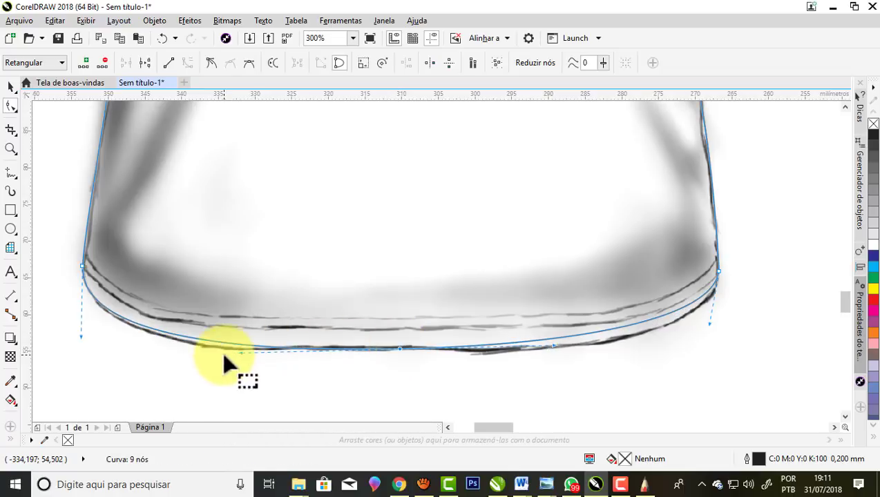
{"action": "left_click_drag", "start_coordinate": [242, 353], "coordinate": [215, 354]}
{"action": "left_click_drag", "start_coordinate": [552, 345], "coordinate": [644, 354]}
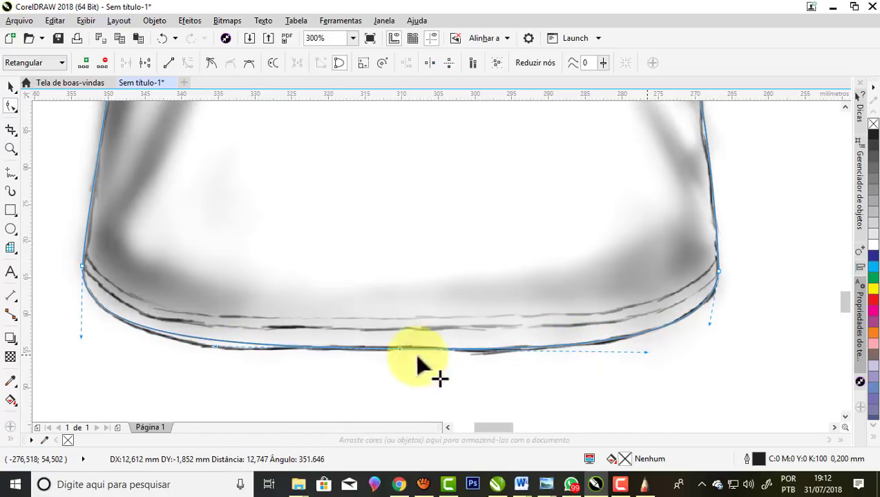
Smooth the hem curvature and round its lower-left and lower-right corners
{"action": "mouse_move", "coordinate": [211, 348]}
{"action": "left_mouse_down"}
{"action": "mouse_move", "coordinate": [210, 361]}
{"action": "mouse_move", "coordinate": [188, 353]}
{"action": "left_mouse_up"}
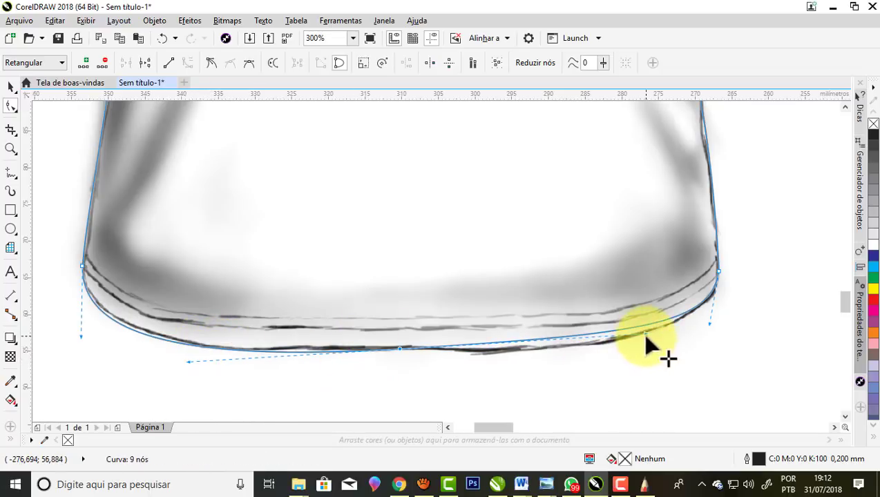
{"action": "left_click_drag", "start_coordinate": [649, 342], "coordinate": [658, 347]}
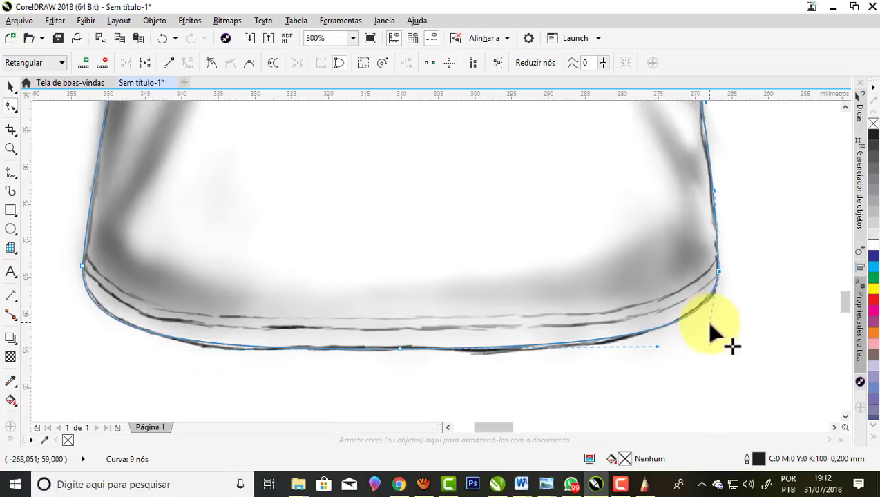
{"action": "left_click_drag", "start_coordinate": [709, 326], "coordinate": [659, 350]}
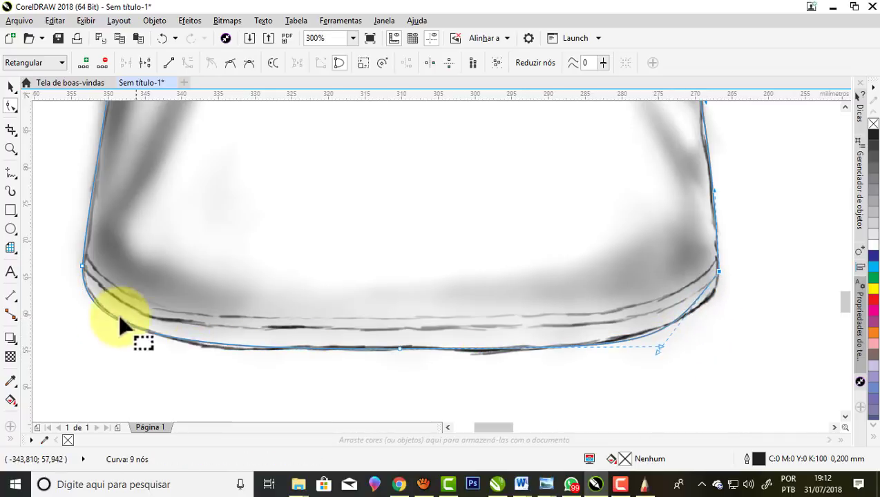
{"action": "left_click", "coordinate": [87, 283]}
{"action": "left_click_drag", "start_coordinate": [82, 343], "coordinate": [87, 340]}
{"action": "left_click_drag", "start_coordinate": [189, 353], "coordinate": [187, 355]}
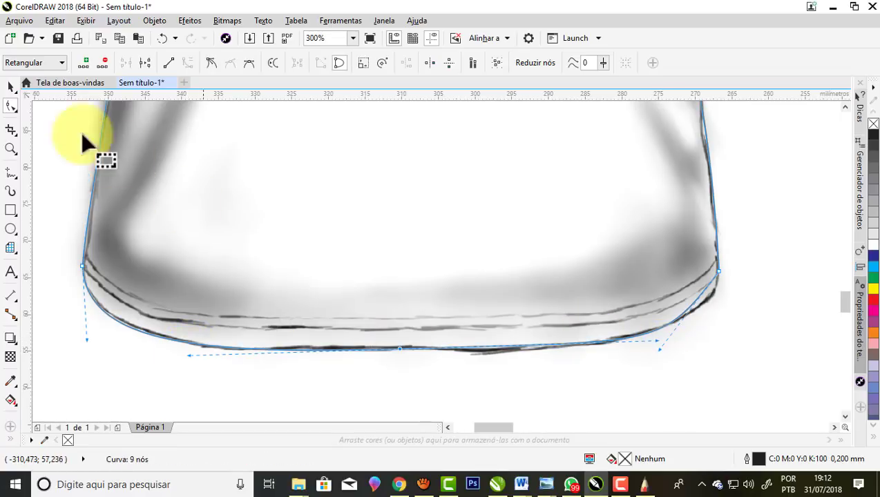
Bend the outline's top edge up to the left collar base and make that node a cusp
{"action": "left_click", "coordinate": [10, 86]}
{"action": "scroll", "coordinate": [523, 366], "scroll_direction": "down", "scroll_amount": 4}
{"action": "scroll", "coordinate": [519, 356], "scroll_direction": "down", "scroll_amount": 2}
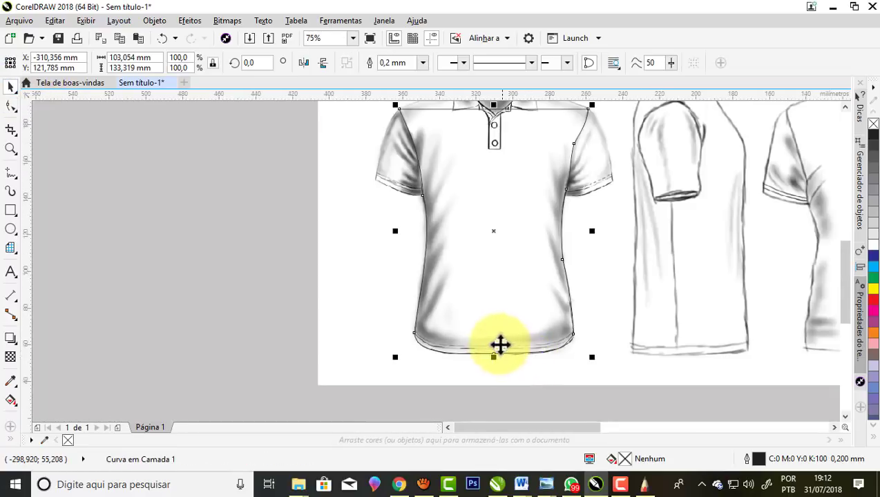
{"action": "scroll", "coordinate": [500, 349], "scroll_direction": "down", "scroll_amount": 1}
{"action": "scroll", "coordinate": [532, 225], "scroll_direction": "up", "scroll_amount": 1}
{"action": "scroll", "coordinate": [526, 228], "scroll_direction": "up", "scroll_amount": 1}
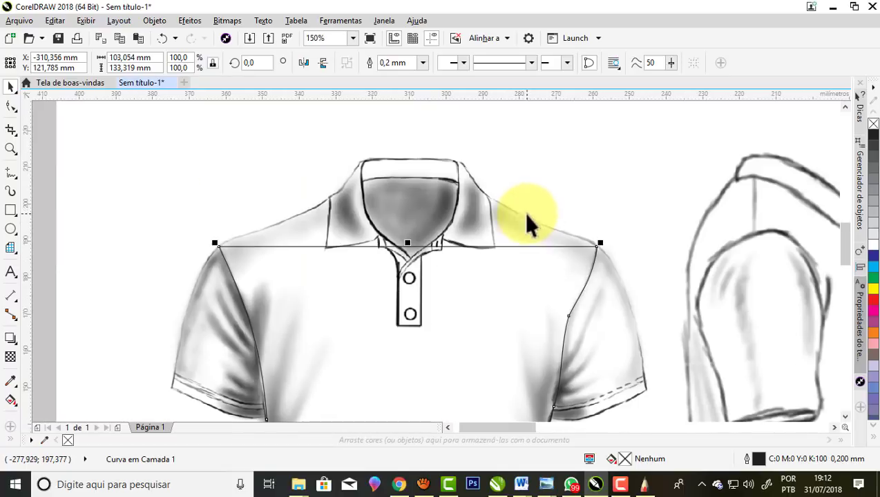
{"action": "left_click", "coordinate": [11, 106]}
{"action": "scroll", "coordinate": [294, 227], "scroll_direction": "up", "scroll_amount": 1}
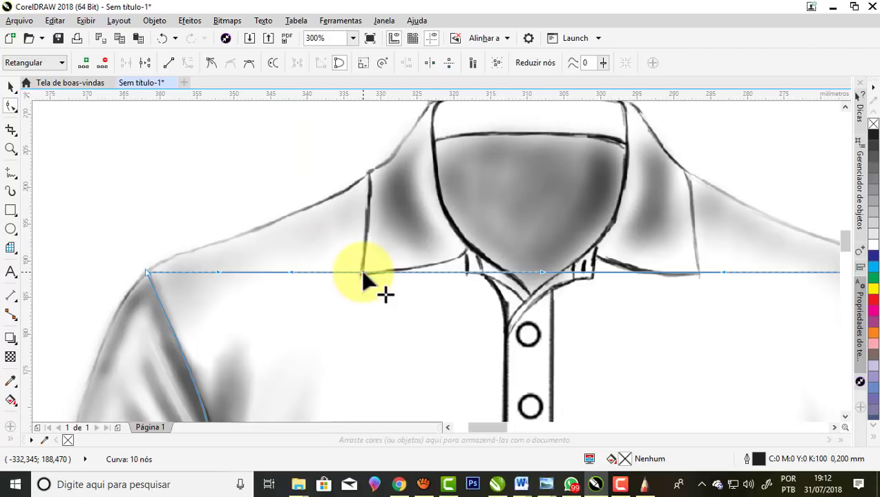
{"action": "left_click_drag", "start_coordinate": [362, 274], "coordinate": [370, 173]}
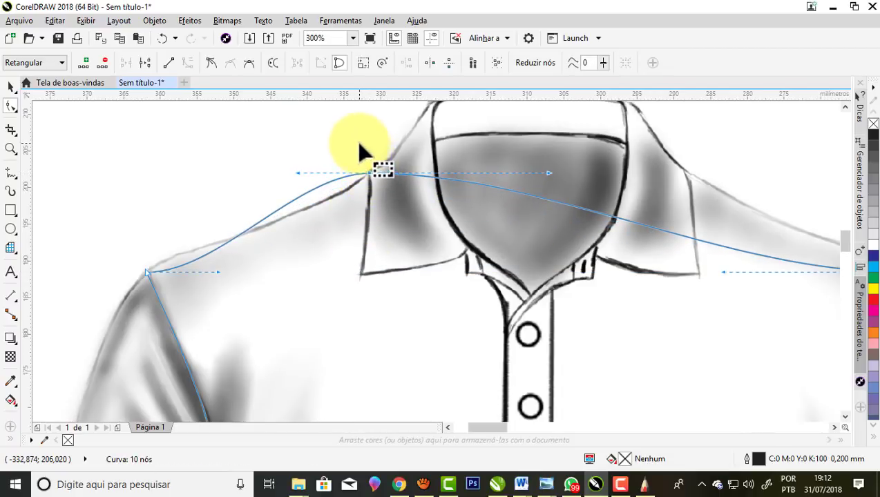
{"action": "right_click", "coordinate": [370, 174]}
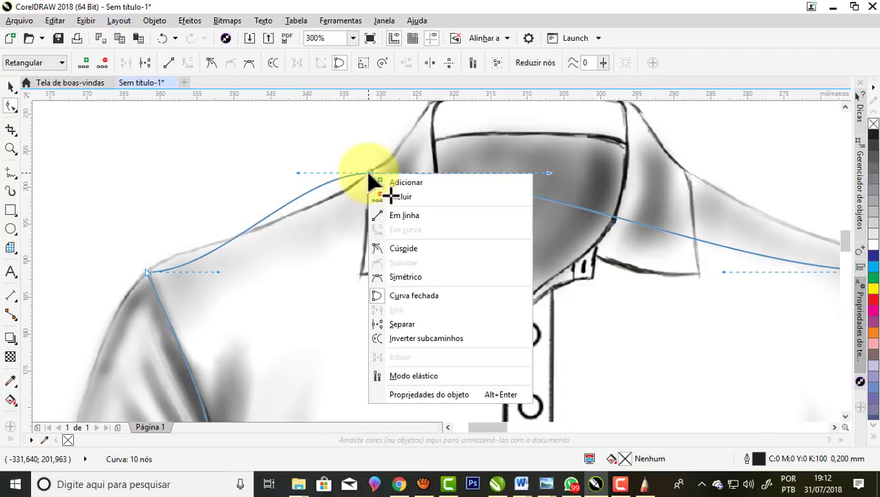
{"action": "left_click", "coordinate": [403, 247]}
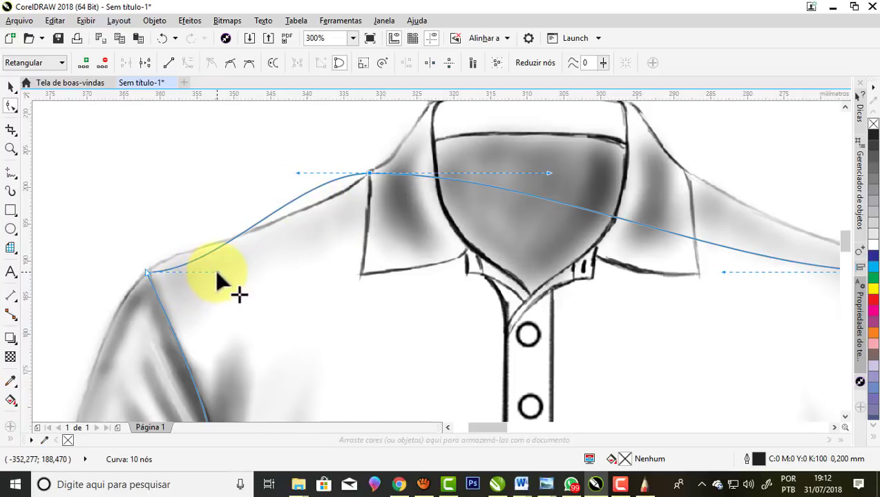
Straighten the left shoulder segment and align it with the sketched shoulder line
{"action": "left_click_drag", "start_coordinate": [216, 273], "coordinate": [138, 271]}
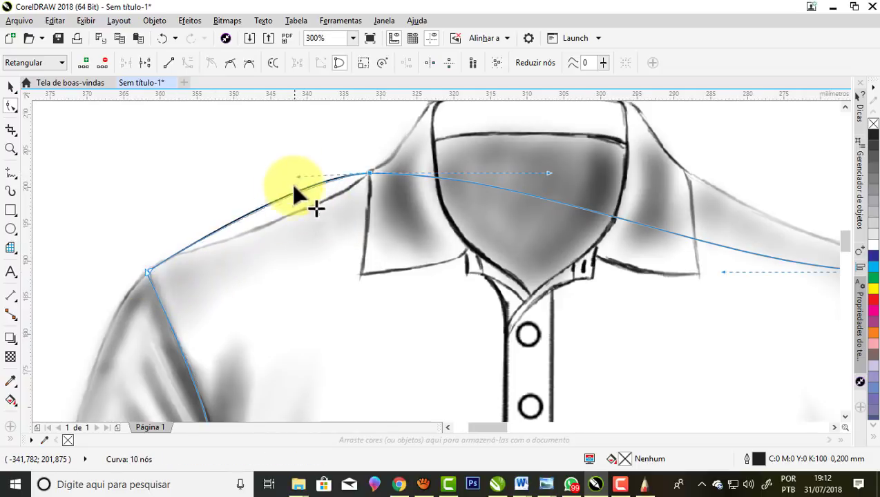
{"action": "left_click_drag", "start_coordinate": [296, 181], "coordinate": [309, 215]}
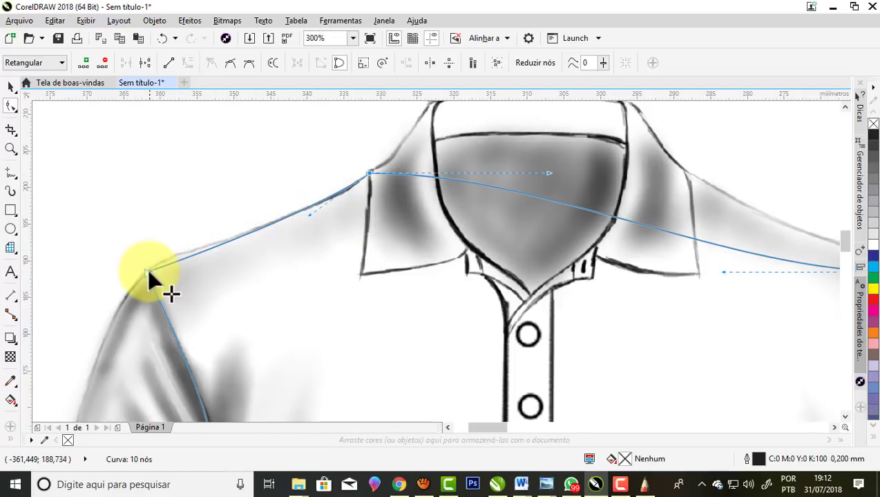
{"action": "left_click_drag", "start_coordinate": [147, 271], "coordinate": [153, 256]}
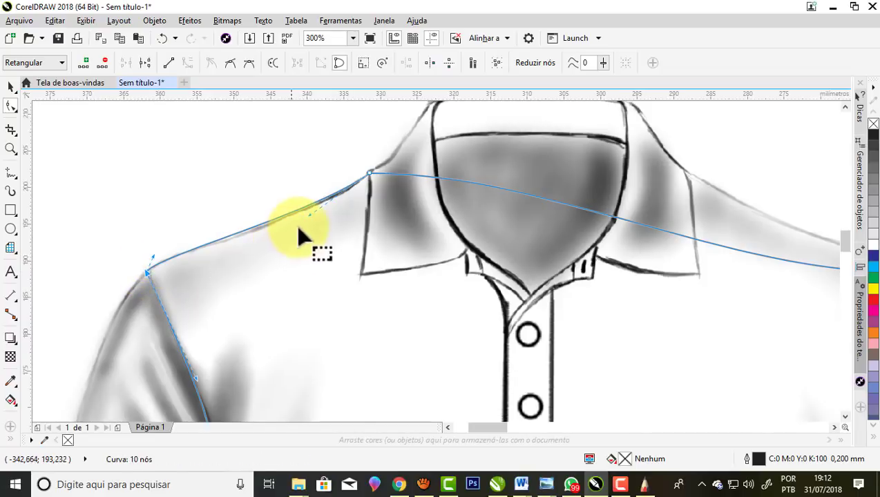
{"action": "scroll", "coordinate": [196, 226], "scroll_direction": "down", "scroll_amount": 2}
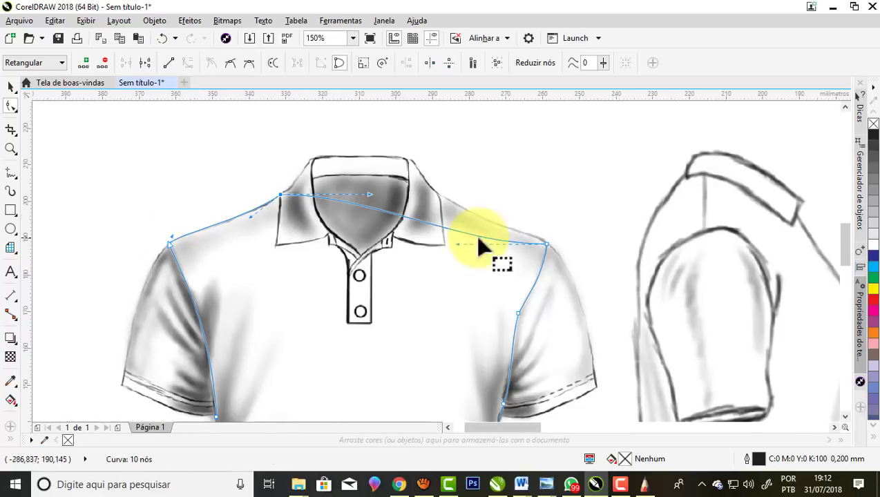
{"action": "scroll", "coordinate": [445, 207], "scroll_direction": "up", "scroll_amount": 2}
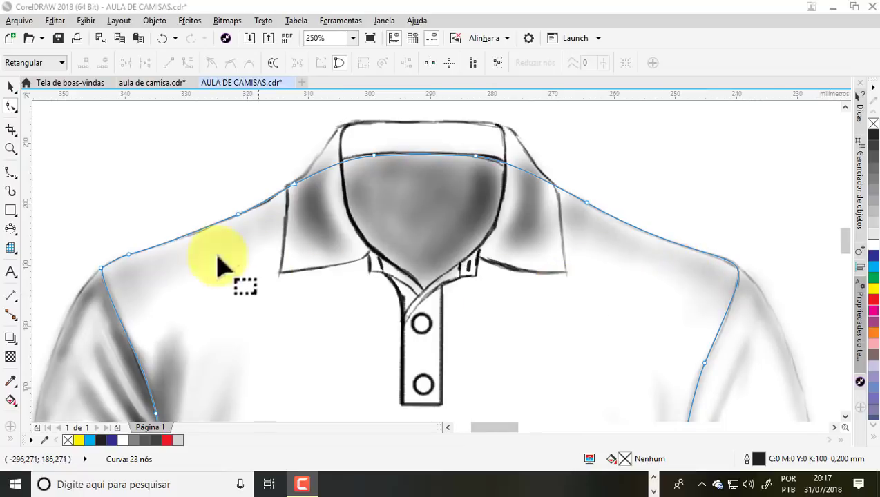
Draw a tall rectangle over the right collar piece and widen it from its side handle
{"action": "left_click", "coordinate": [10, 209]}
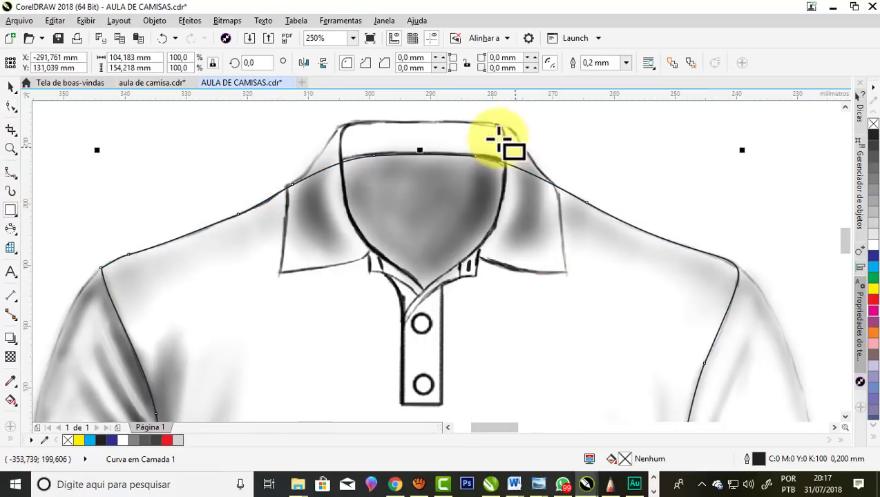
{"action": "left_click_drag", "start_coordinate": [492, 122], "coordinate": [567, 285]}
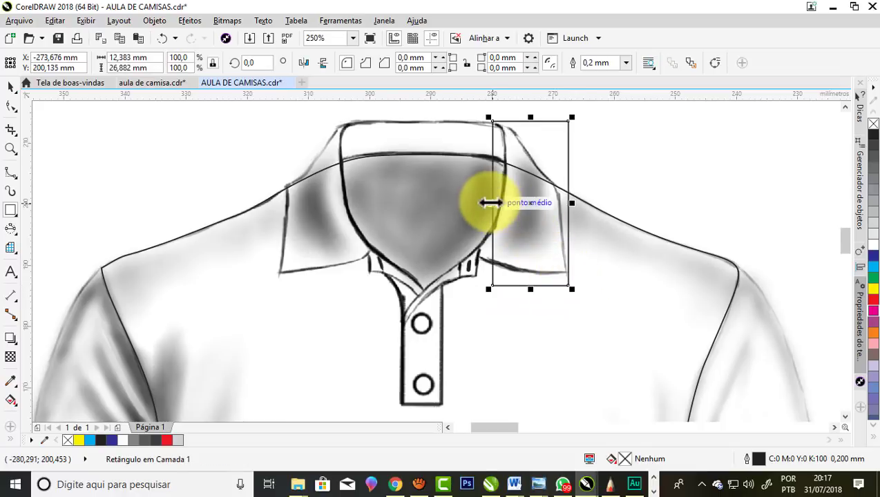
{"action": "left_click_drag", "start_coordinate": [491, 203], "coordinate": [478, 203]}
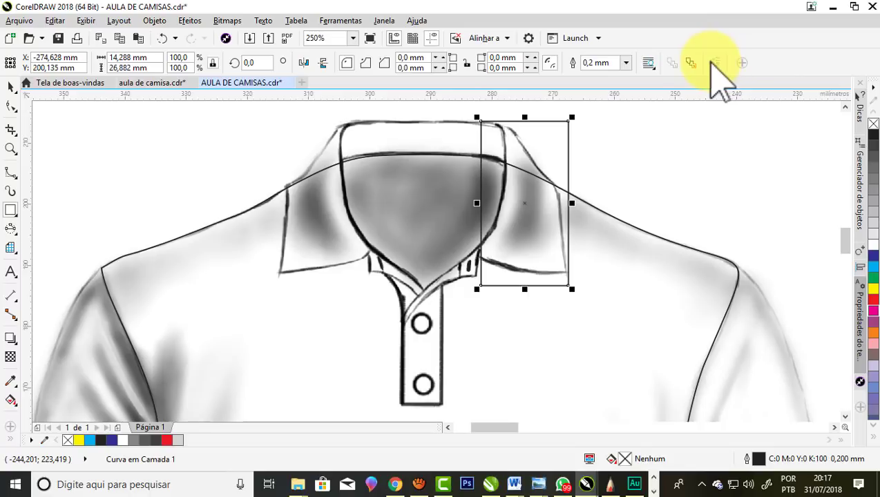
Drag the rectangle's corner nodes onto the right collar piece's edges
{"action": "left_click", "coordinate": [11, 106]}
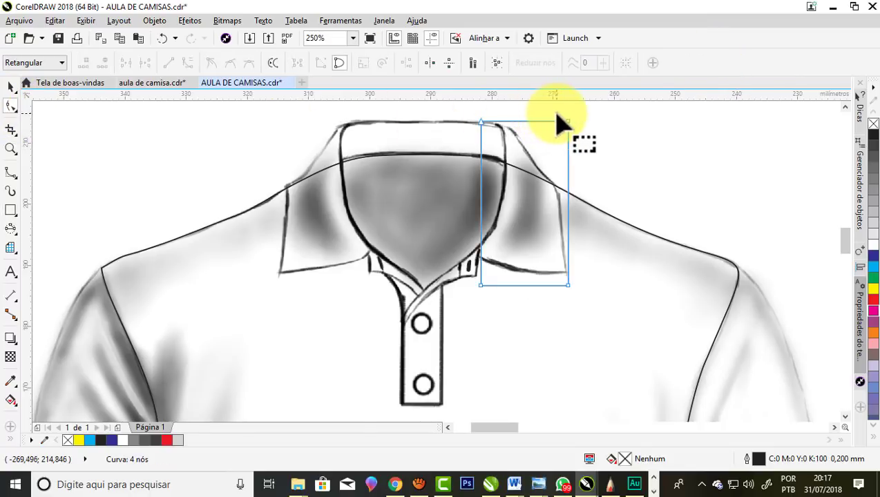
{"action": "scroll", "coordinate": [578, 131], "scroll_direction": "up", "scroll_amount": 2}
{"action": "mouse_move", "coordinate": [579, 130]}
{"action": "left_mouse_down"}
{"action": "mouse_move", "coordinate": [559, 261]}
{"action": "mouse_move", "coordinate": [534, 200]}
{"action": "left_mouse_up"}
{"action": "scroll", "coordinate": [484, 137], "scroll_direction": "down", "scroll_amount": 2}
{"action": "scroll", "coordinate": [461, 206], "scroll_direction": "down", "scroll_amount": 2}
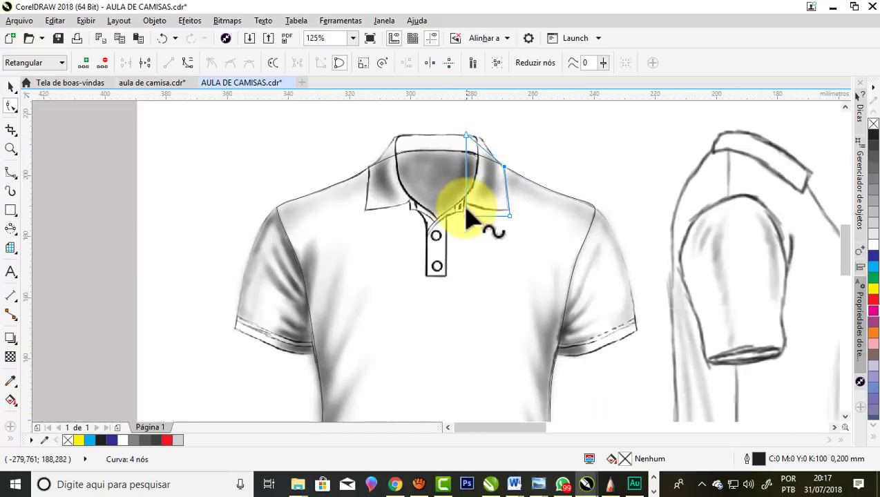
{"action": "scroll", "coordinate": [463, 225], "scroll_direction": "up", "scroll_amount": 4}
{"action": "left_click_drag", "start_coordinate": [469, 240], "coordinate": [464, 172]}
{"action": "left_click_drag", "start_coordinate": [643, 239], "coordinate": [640, 214]}
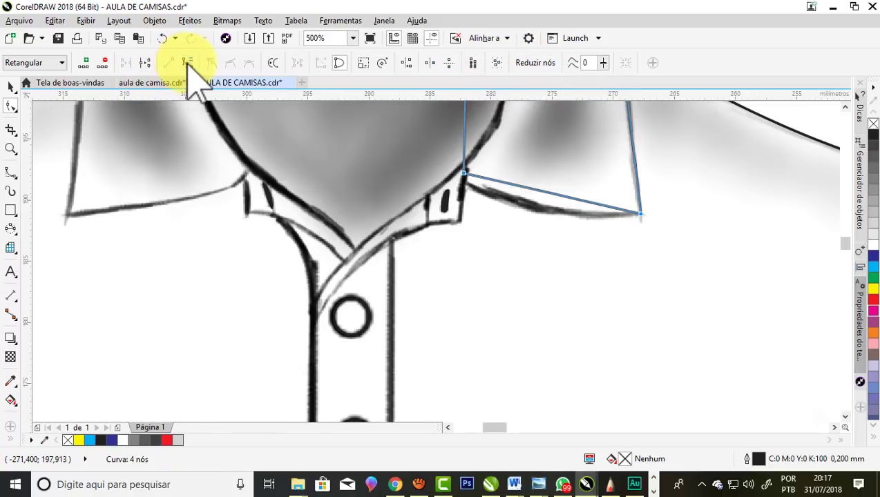
Bend the collar's bottom edge onto the sketch line and reposition its corner node
{"action": "left_click", "coordinate": [537, 231]}
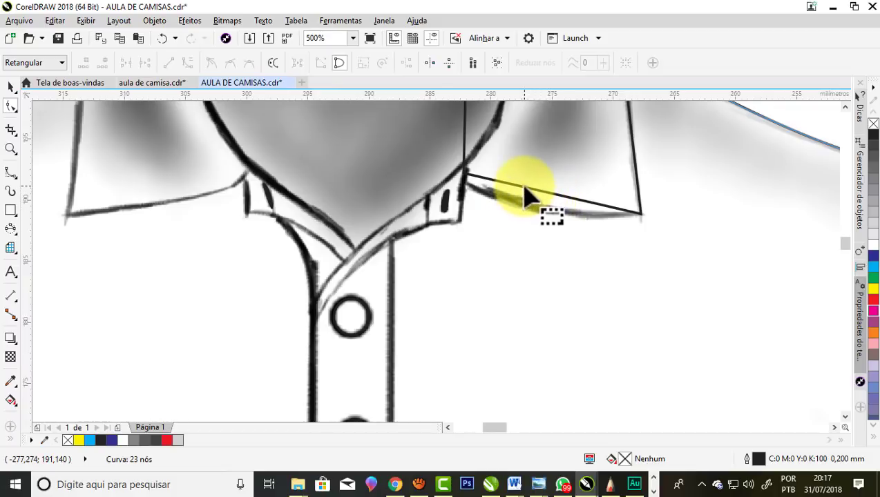
{"action": "left_click", "coordinate": [528, 199]}
{"action": "left_click_drag", "start_coordinate": [530, 191], "coordinate": [526, 207]}
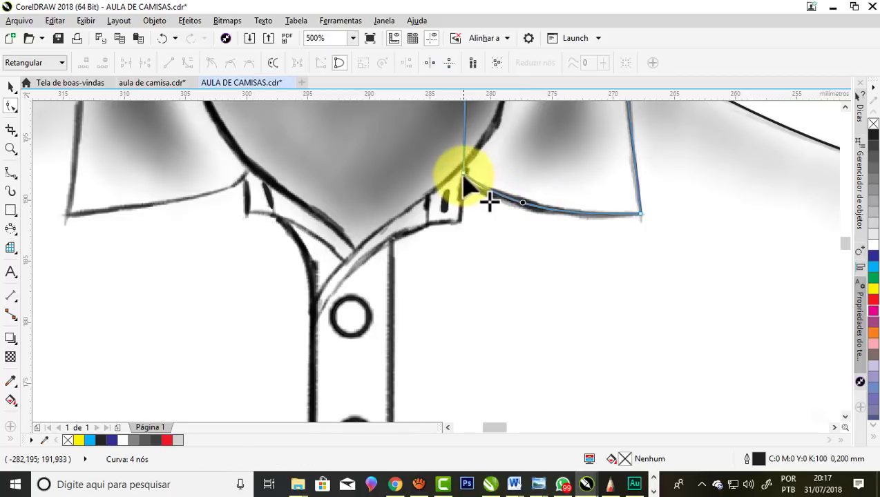
{"action": "left_click", "coordinate": [466, 181]}
{"action": "scroll", "coordinate": [475, 210], "scroll_direction": "down", "scroll_amount": 2}
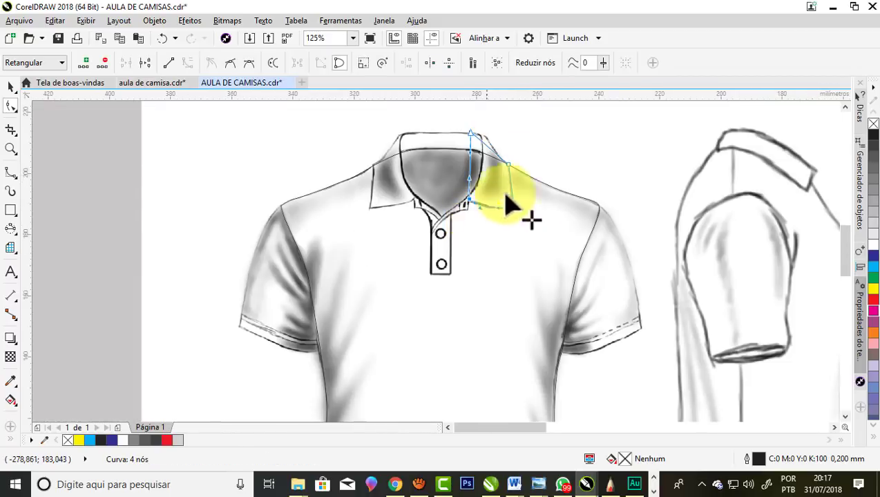
{"action": "scroll", "coordinate": [506, 202], "scroll_direction": "up", "scroll_amount": 1}
{"action": "scroll", "coordinate": [501, 147], "scroll_direction": "up", "scroll_amount": 1}
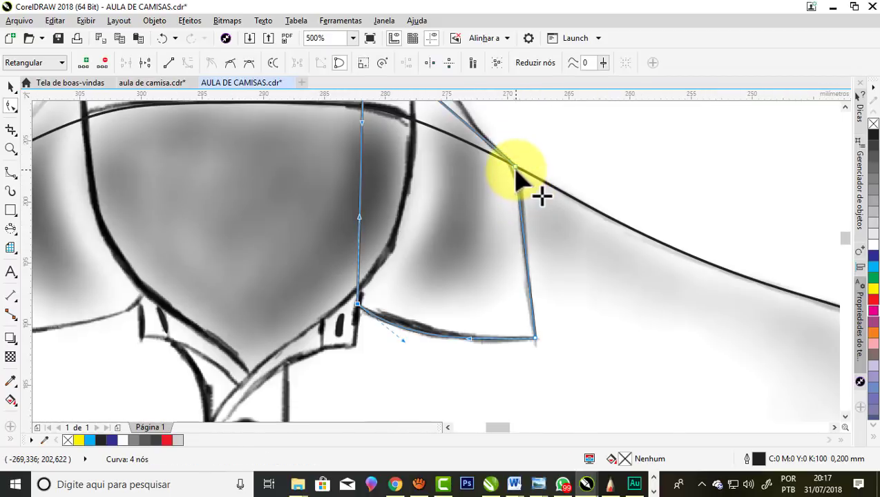
{"action": "mouse_move", "coordinate": [514, 167]}
{"action": "left_mouse_down"}
{"action": "mouse_move", "coordinate": [502, 198]}
{"action": "mouse_move", "coordinate": [530, 295]}
{"action": "left_mouse_up"}
{"action": "scroll", "coordinate": [518, 277], "scroll_direction": "down", "scroll_amount": 1}
{"action": "scroll", "coordinate": [470, 186], "scroll_direction": "up", "scroll_amount": 1}
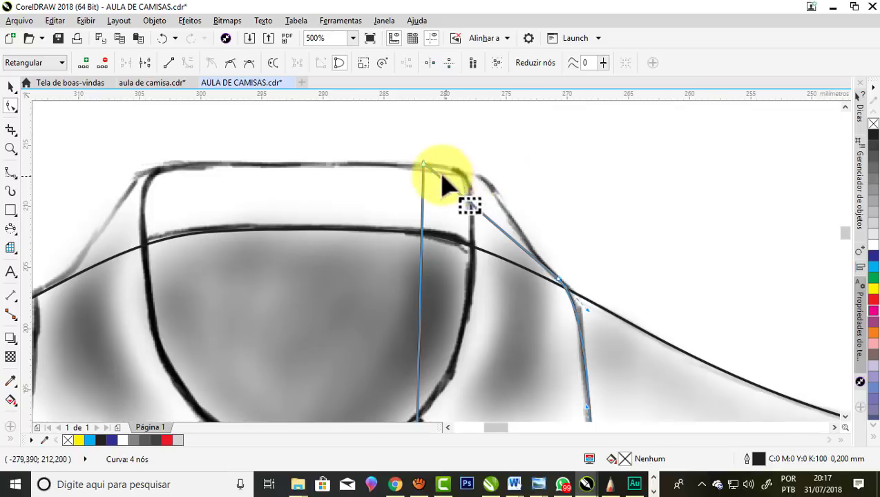
Add a node and round the collar's top corner to follow the sketch
{"action": "mouse_move", "coordinate": [442, 174]}
{"action": "left_mouse_down"}
{"action": "mouse_move", "coordinate": [469, 206]}
{"action": "mouse_move", "coordinate": [475, 177]}
{"action": "left_mouse_up"}
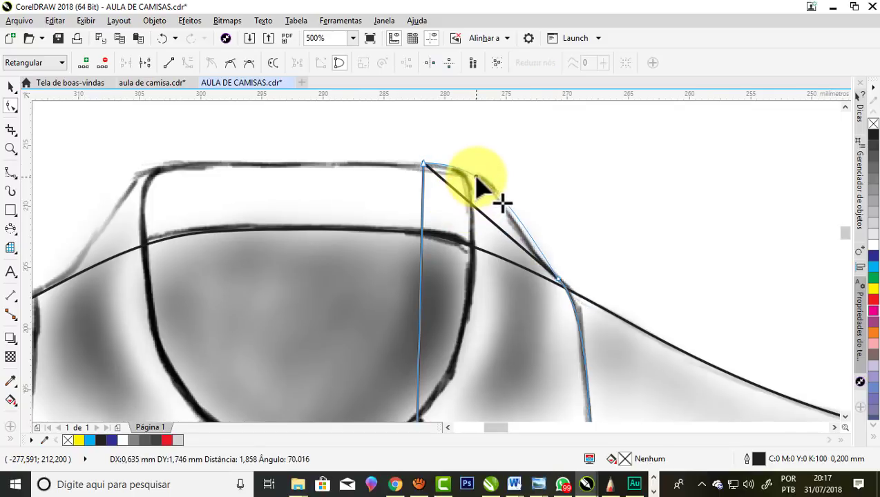
{"action": "double_click", "coordinate": [475, 177]}
{"action": "mouse_move", "coordinate": [560, 282]}
{"action": "left_mouse_down"}
{"action": "mouse_move", "coordinate": [459, 166]}
{"action": "mouse_move", "coordinate": [424, 167]}
{"action": "left_mouse_up"}
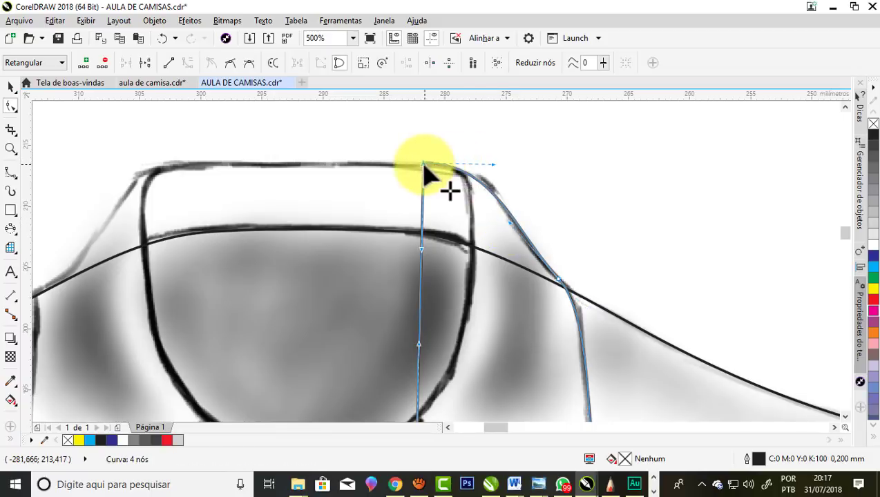
{"action": "scroll", "coordinate": [514, 181], "scroll_direction": "down", "scroll_amount": 1}
{"action": "scroll", "coordinate": [506, 236], "scroll_direction": "down", "scroll_amount": 1}
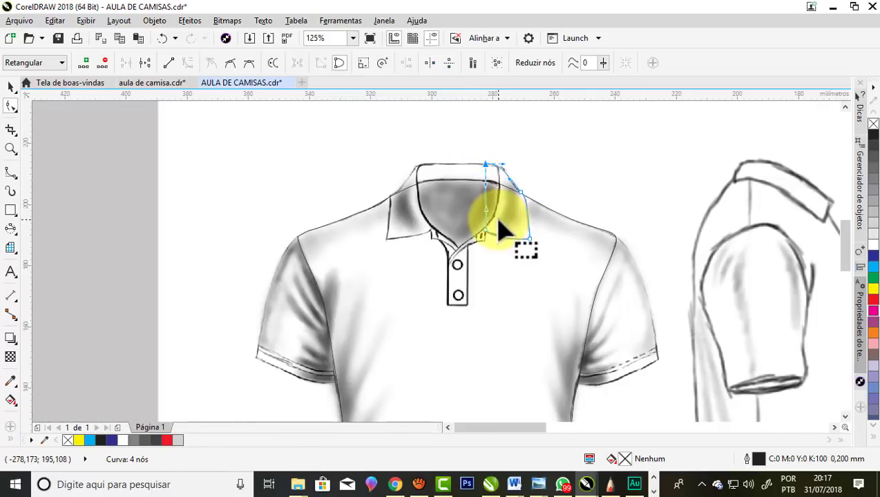
{"action": "scroll", "coordinate": [496, 242], "scroll_direction": "up", "scroll_amount": 1}
{"action": "scroll", "coordinate": [504, 290], "scroll_direction": "down", "scroll_amount": 1}
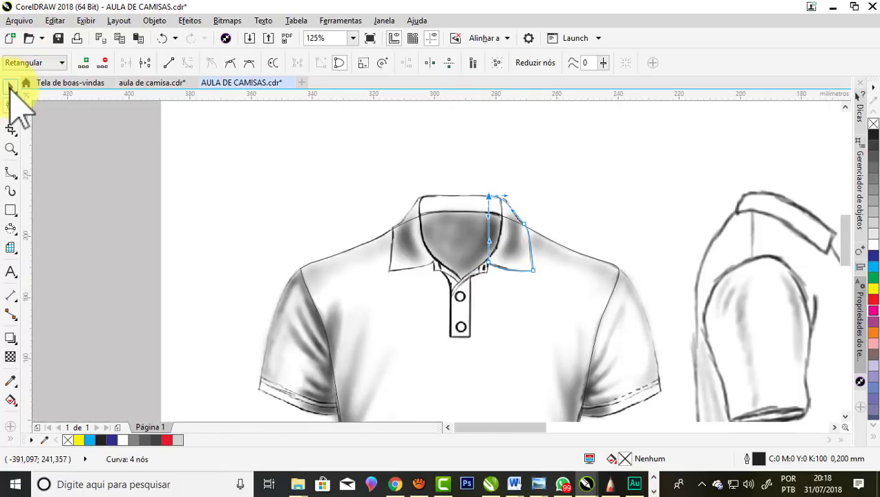
Duplicate the collar piece with Ctrl+D, mirror it horizontally, and place the copy on the left collar flap
{"action": "key", "text": "space"}
{"action": "scroll", "coordinate": [495, 211], "scroll_direction": "up", "scroll_amount": 1}
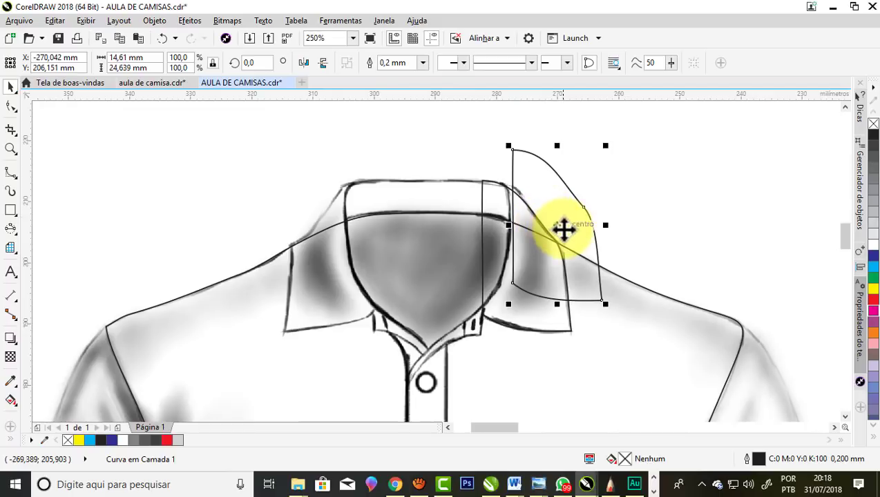
{"action": "left_click_drag", "start_coordinate": [560, 226], "coordinate": [359, 266]}
{"action": "key", "text": "ctrl+d"}
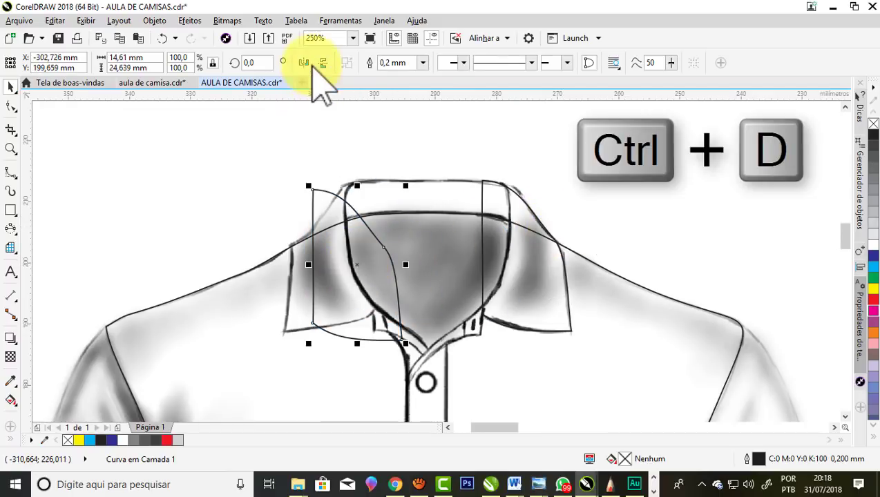
{"action": "left_click", "coordinate": [303, 63]}
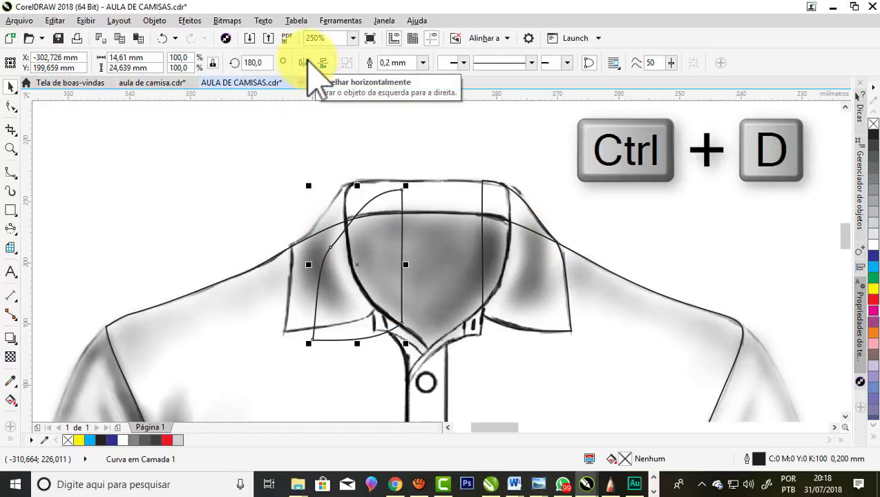
{"action": "left_click_drag", "start_coordinate": [363, 270], "coordinate": [324, 268]}
{"action": "scroll", "coordinate": [338, 196], "scroll_direction": "up", "scroll_amount": 2}
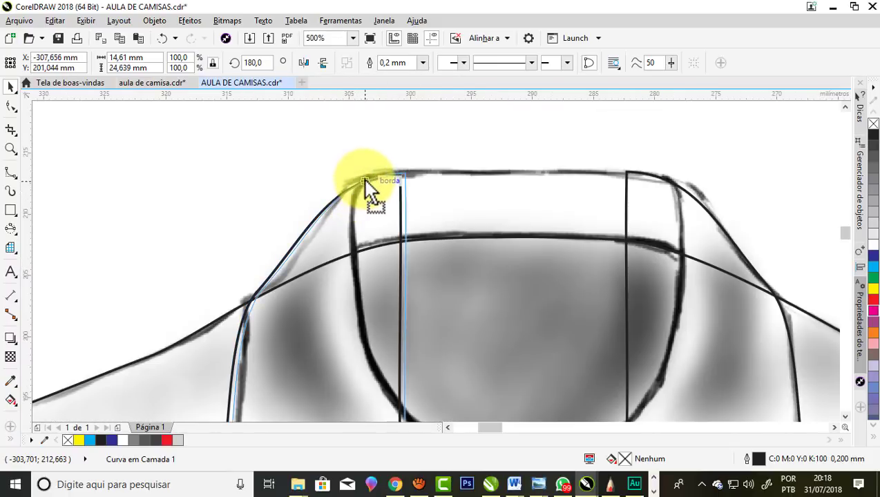
{"action": "left_click_drag", "start_coordinate": [358, 184], "coordinate": [363, 179]}
{"action": "scroll", "coordinate": [368, 176], "scroll_direction": "down", "scroll_amount": 2}
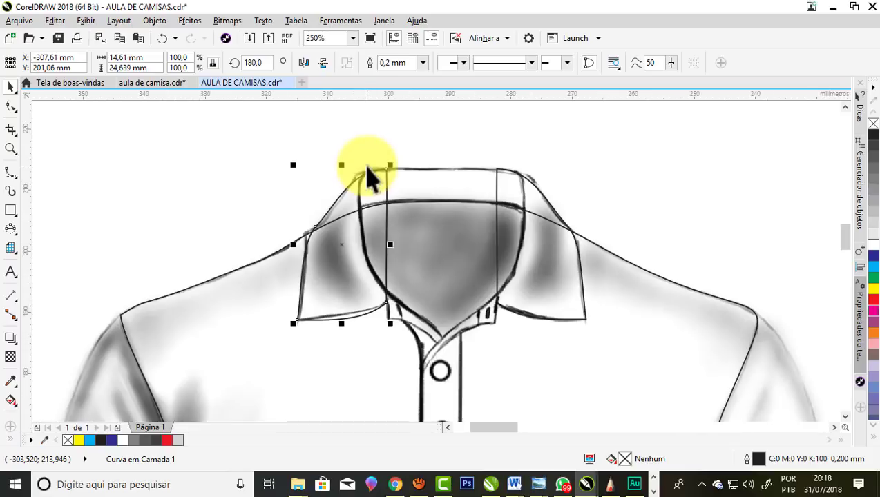
{"action": "scroll", "coordinate": [368, 176], "scroll_direction": "up", "scroll_amount": 2}
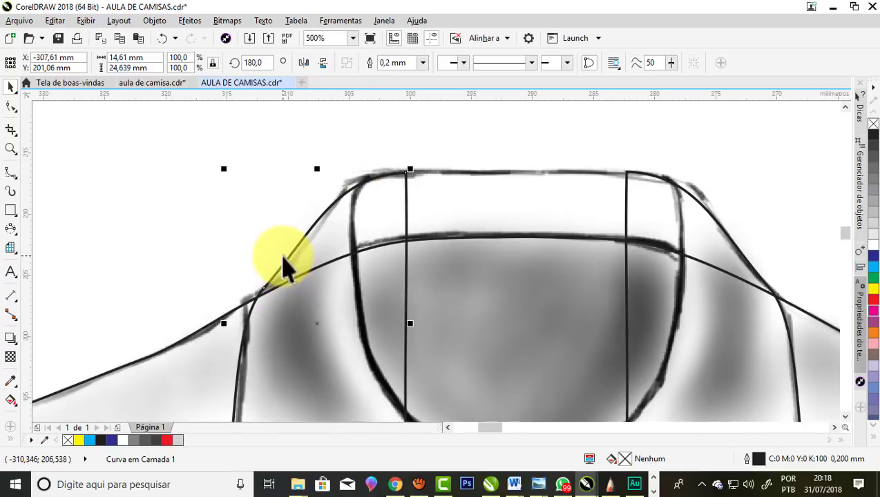
{"action": "scroll", "coordinate": [287, 257], "scroll_direction": "down", "scroll_amount": 2}
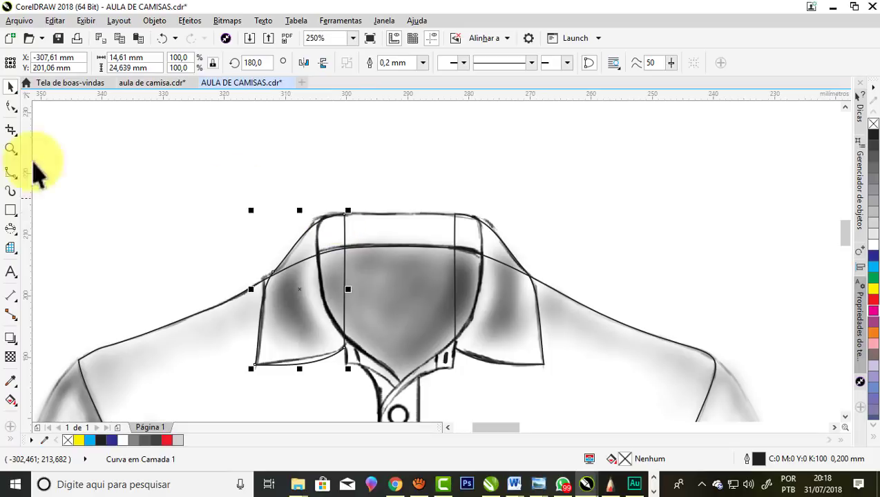
Draw a rectangle over the collar opening, narrowing its left side and lowering its top to the collar edge
{"action": "left_click", "coordinate": [10, 210]}
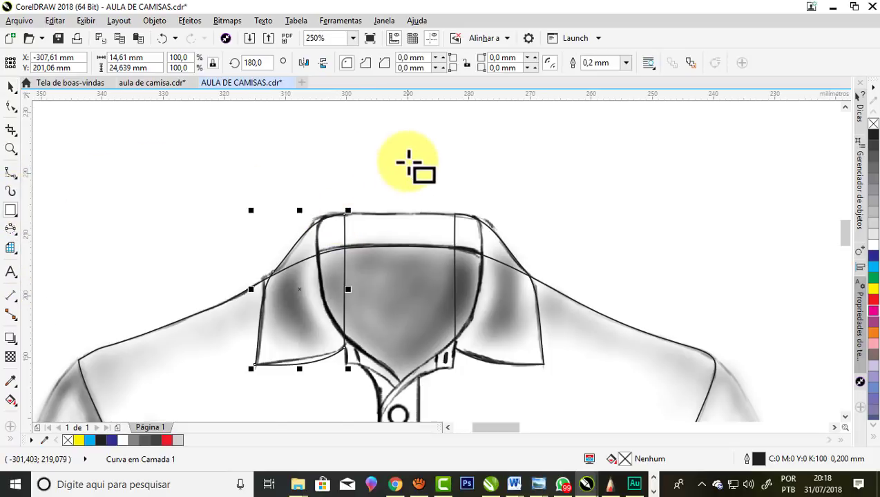
{"action": "scroll", "coordinate": [406, 165], "scroll_direction": "down", "scroll_amount": 2}
{"action": "scroll", "coordinate": [409, 212], "scroll_direction": "up", "scroll_amount": 2}
{"action": "left_click_drag", "start_coordinate": [321, 142], "coordinate": [502, 340]}
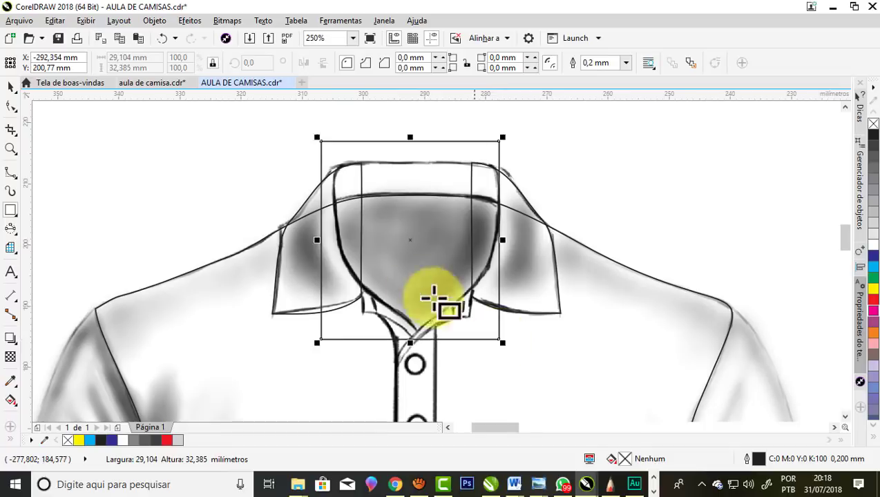
{"action": "left_click_drag", "start_coordinate": [317, 241], "coordinate": [331, 240]}
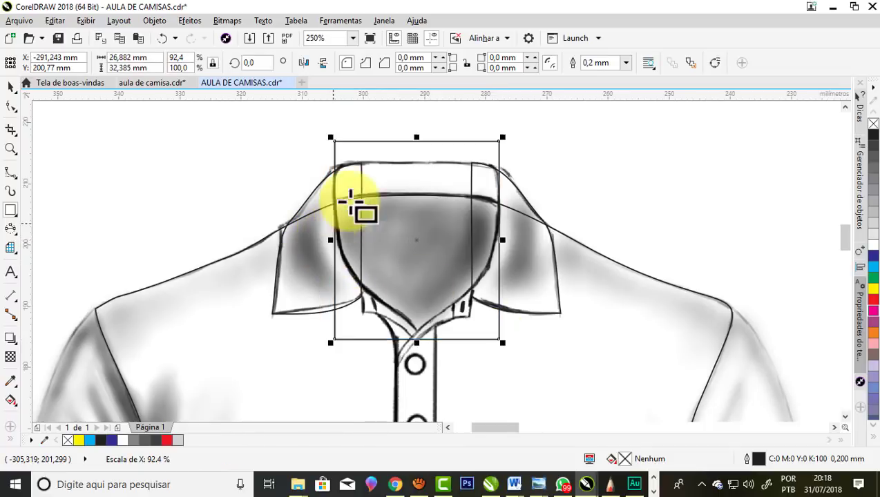
{"action": "left_click_drag", "start_coordinate": [416, 138], "coordinate": [414, 158]}
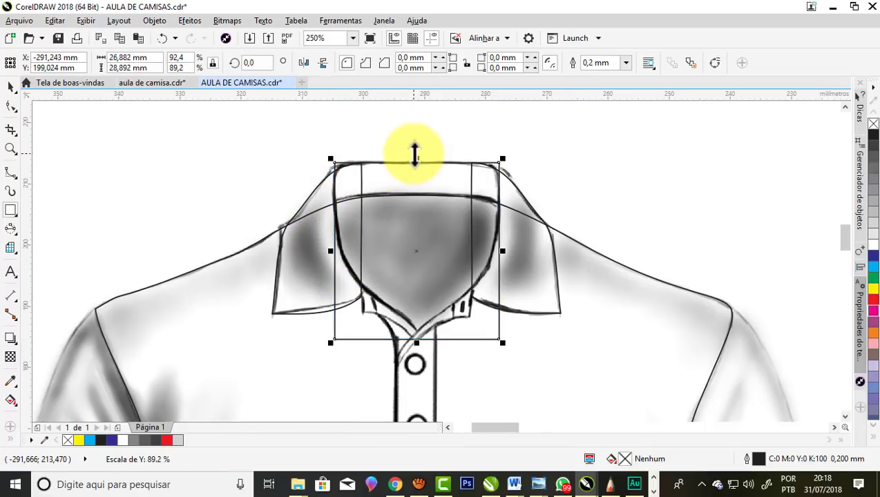
{"action": "scroll", "coordinate": [414, 156], "scroll_direction": "down", "scroll_amount": 1}
{"action": "scroll", "coordinate": [418, 224], "scroll_direction": "up", "scroll_amount": 2}
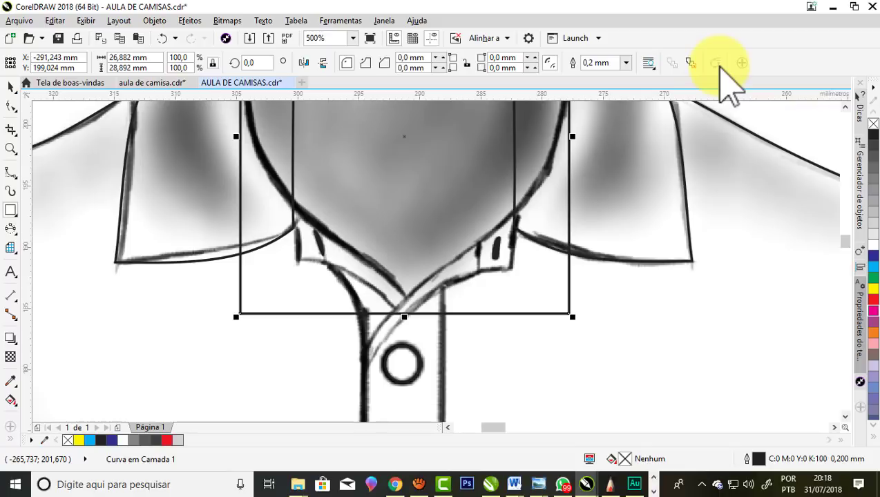
Add a bottom-centre node to the rectangle and delete both bottom corner nodes
{"action": "left_click", "coordinate": [12, 106]}
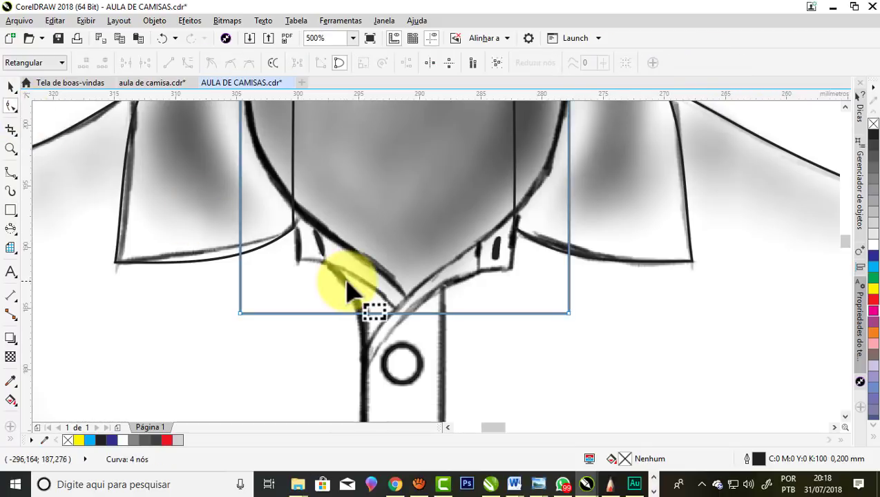
{"action": "double_click", "coordinate": [402, 314]}
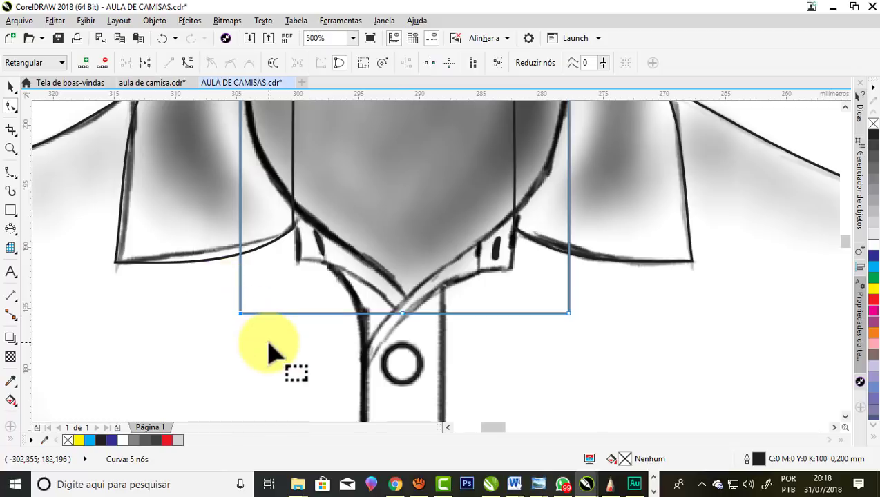
{"action": "left_click", "coordinate": [104, 62]}
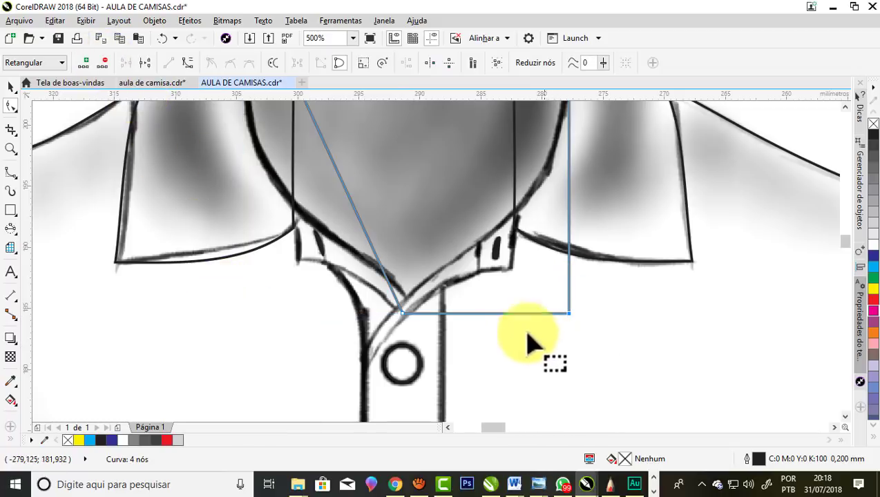
{"action": "left_click", "coordinate": [103, 63]}
{"action": "scroll", "coordinate": [442, 290], "scroll_direction": "down", "scroll_amount": 2}
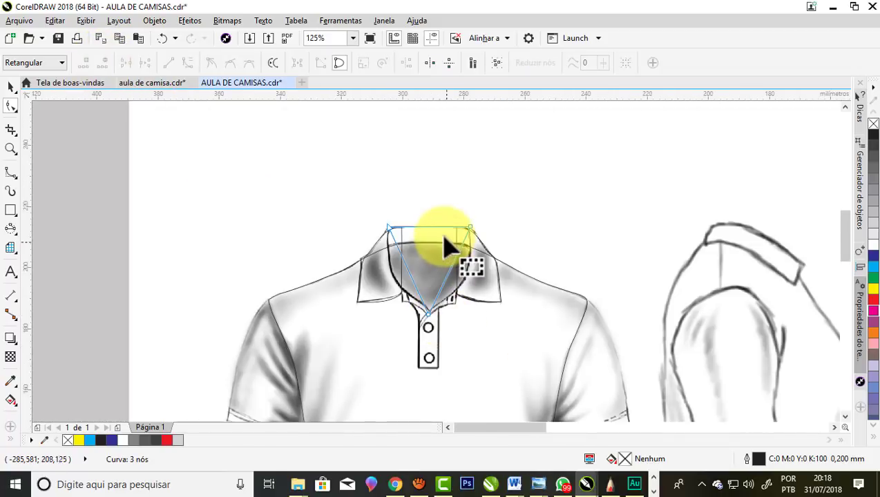
{"action": "scroll", "coordinate": [445, 243], "scroll_direction": "up", "scroll_amount": 1}
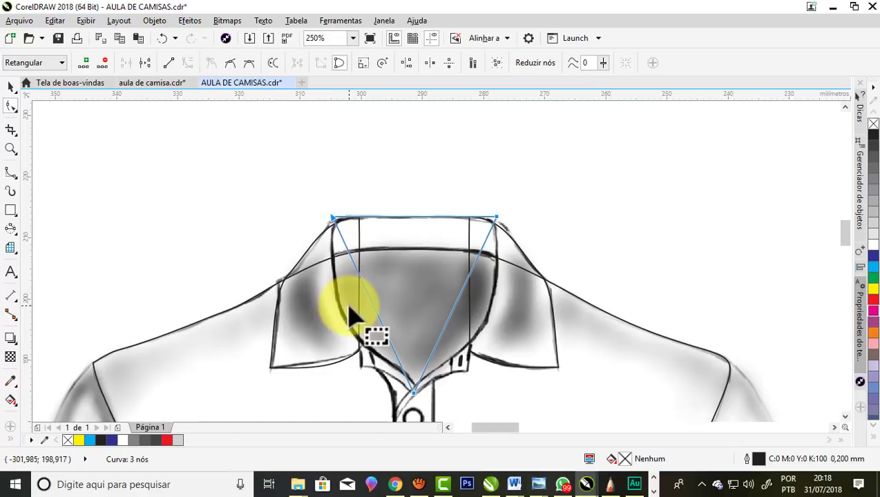
Select the V-shaped triangle and bend its left side along the sketched neckline
{"action": "left_click", "coordinate": [359, 352]}
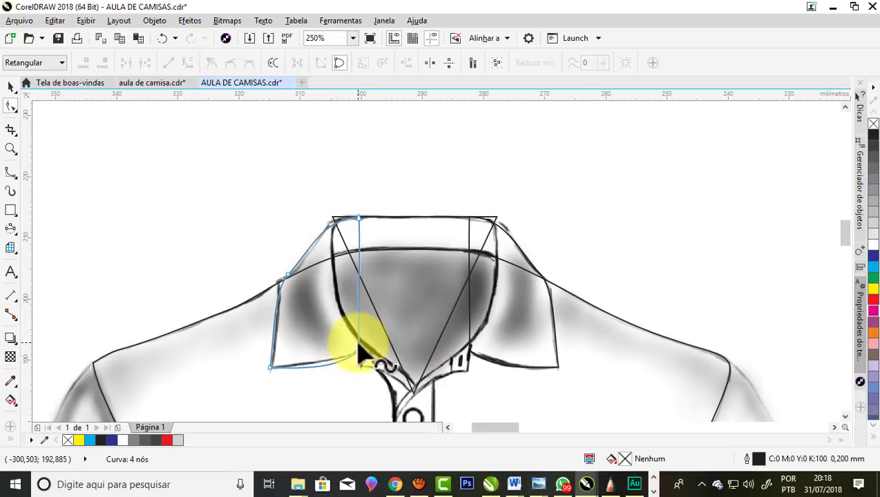
{"action": "left_click", "coordinate": [389, 320]}
{"action": "left_click", "coordinate": [368, 383]}
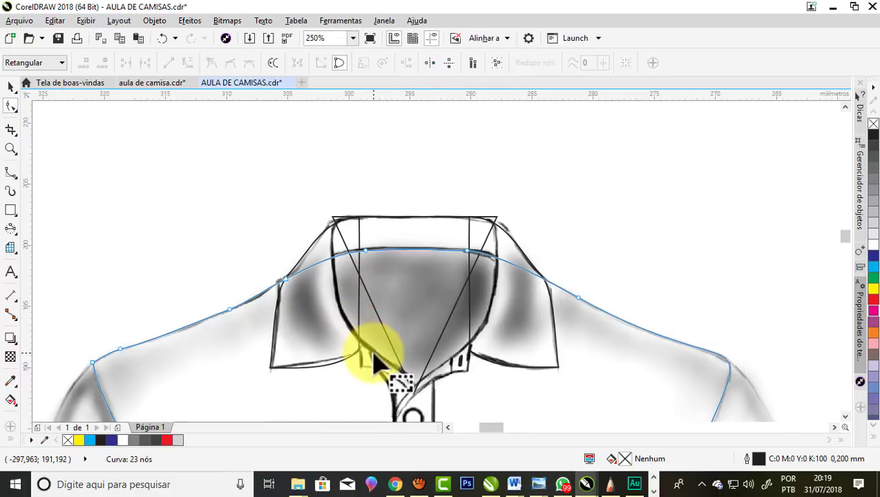
{"action": "scroll", "coordinate": [372, 359], "scroll_direction": "up", "scroll_amount": 2}
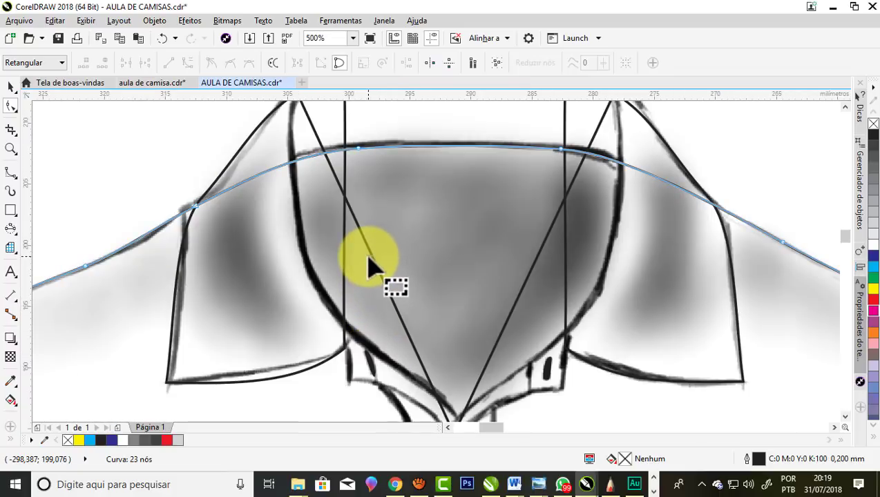
{"action": "left_click", "coordinate": [373, 261]}
{"action": "left_click_drag", "start_coordinate": [373, 261], "coordinate": [319, 285]}
Curve the outline's left side and bottom node toward the collar's left edge
{"action": "scroll", "coordinate": [381, 257], "scroll_direction": "down", "scroll_amount": 2}
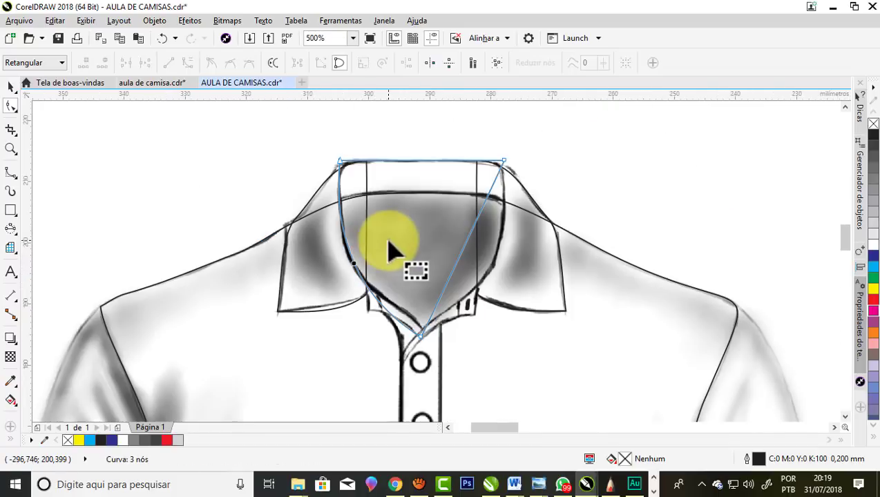
{"action": "scroll", "coordinate": [349, 194], "scroll_direction": "up", "scroll_amount": 2}
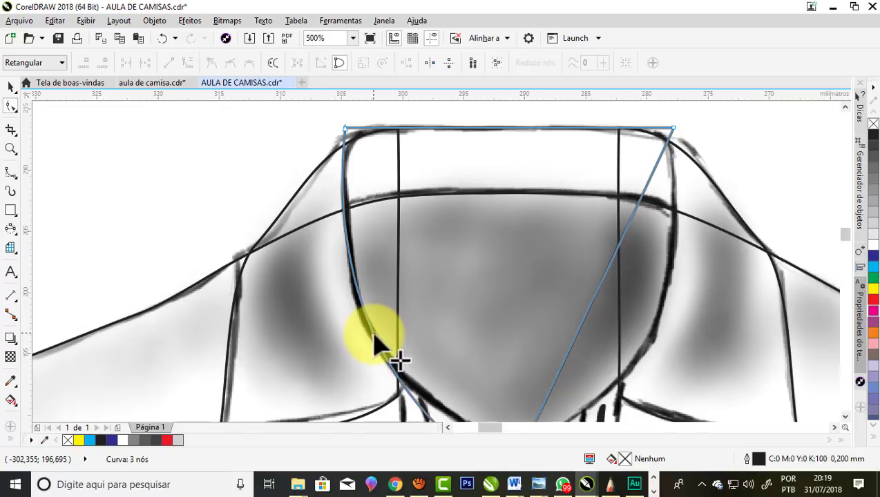
{"action": "mouse_move", "coordinate": [373, 335]}
{"action": "left_mouse_down"}
{"action": "mouse_move", "coordinate": [377, 348]}
{"action": "mouse_move", "coordinate": [383, 324]}
{"action": "left_mouse_up"}
{"action": "scroll", "coordinate": [377, 290], "scroll_direction": "down", "scroll_amount": 1}
{"action": "scroll", "coordinate": [378, 293], "scroll_direction": "down", "scroll_amount": 1}
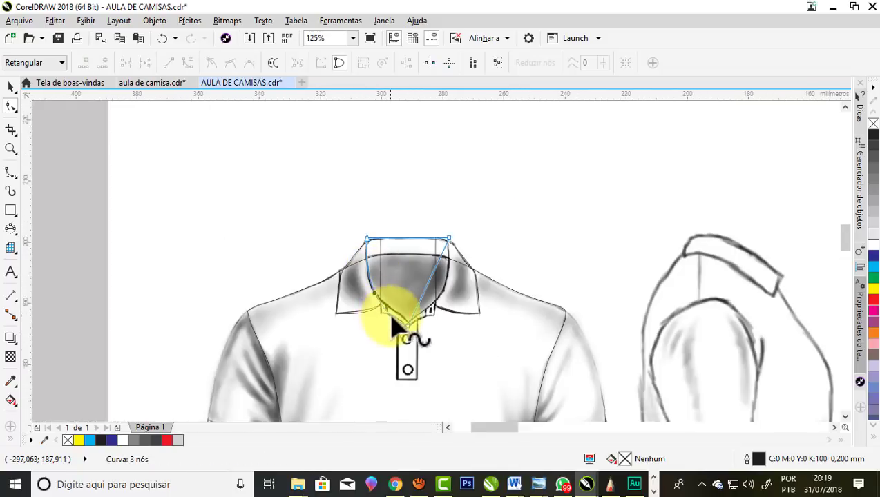
{"action": "scroll", "coordinate": [391, 319], "scroll_direction": "up", "scroll_amount": 1}
{"action": "scroll", "coordinate": [393, 319], "scroll_direction": "up", "scroll_amount": 1}
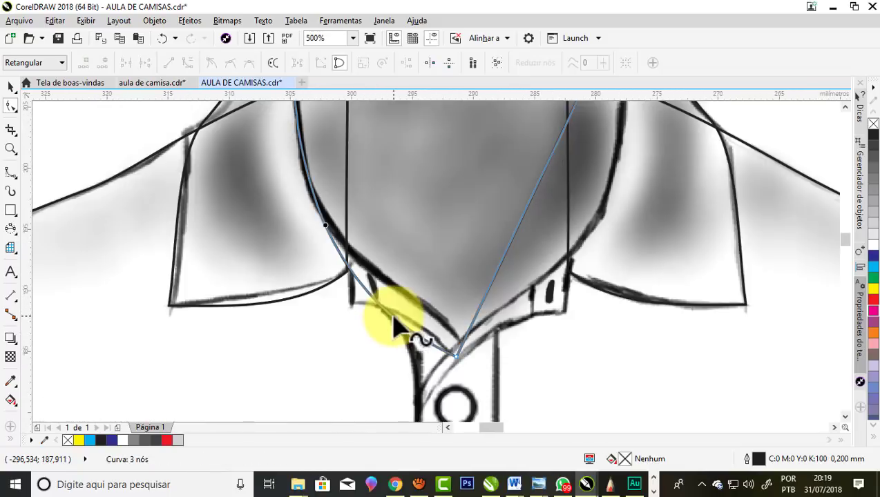
{"action": "left_click", "coordinate": [456, 355]}
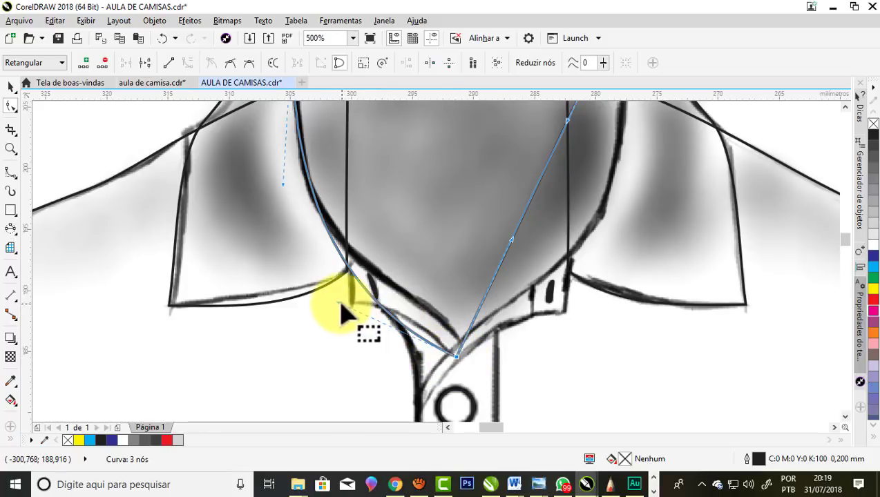
{"action": "left_click_drag", "start_coordinate": [339, 306], "coordinate": [487, 336]}
{"action": "left_click", "coordinate": [473, 322]}
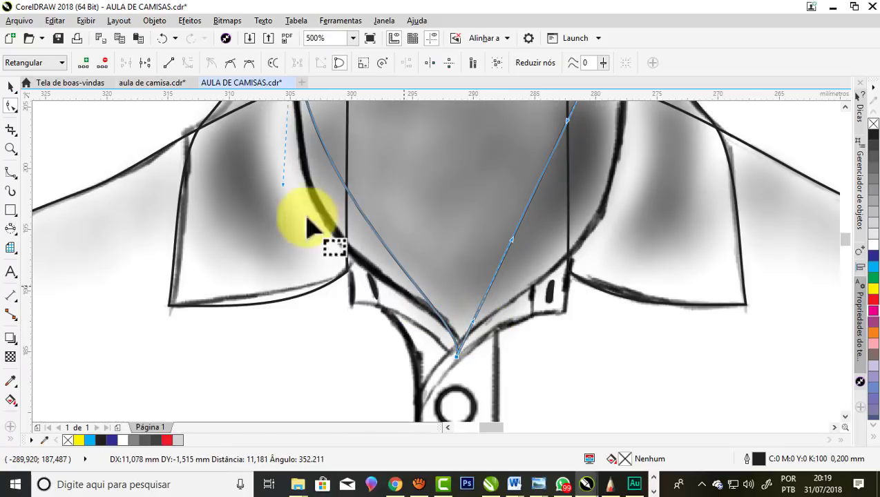
Bend the right and left sides of the collar curve onto the sketch lines
{"action": "mouse_move", "coordinate": [283, 184]}
{"action": "left_mouse_down"}
{"action": "mouse_move", "coordinate": [258, 238]}
{"action": "mouse_move", "coordinate": [235, 248]}
{"action": "left_mouse_up"}
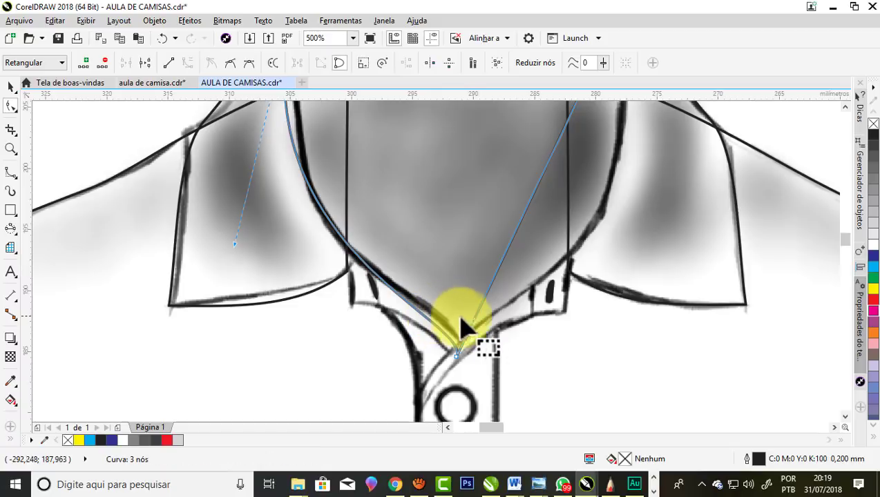
{"action": "left_click_drag", "start_coordinate": [470, 322], "coordinate": [458, 355]}
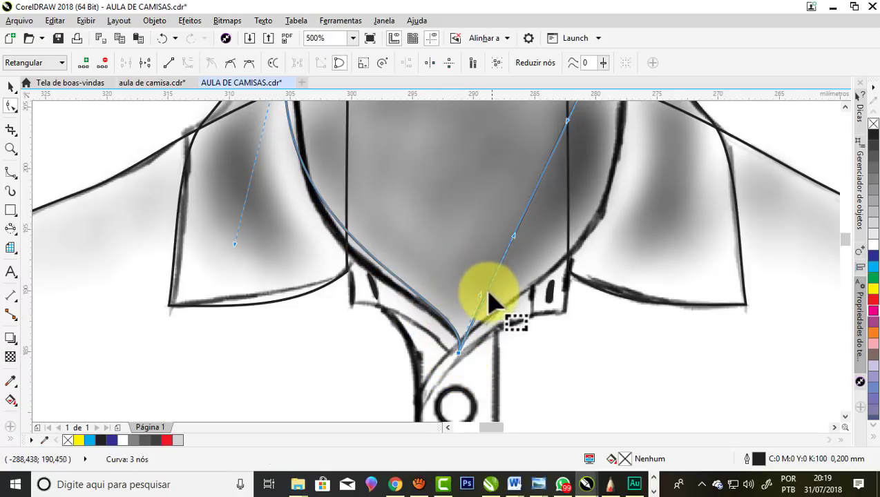
{"action": "left_click_drag", "start_coordinate": [478, 295], "coordinate": [468, 285]}
{"action": "left_click_drag", "start_coordinate": [235, 255], "coordinate": [235, 270]}
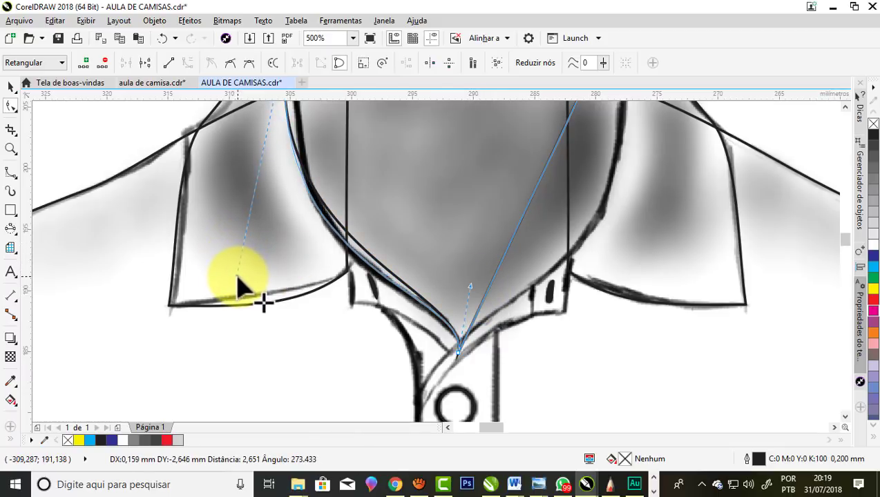
{"action": "left_click_drag", "start_coordinate": [239, 278], "coordinate": [239, 277]}
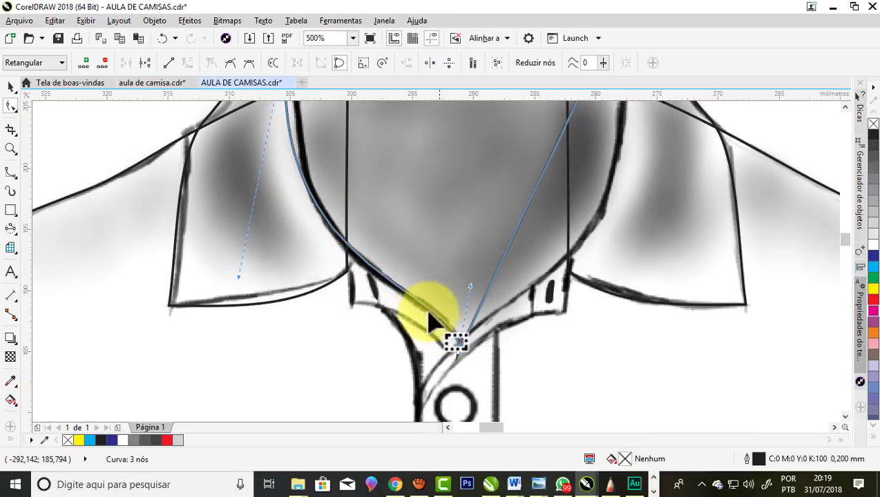
Move the top-left corner onto the collar corner and refine the left side's curve
{"action": "scroll", "coordinate": [365, 321], "scroll_direction": "down", "scroll_amount": 2}
{"action": "scroll", "coordinate": [331, 167], "scroll_direction": "up", "scroll_amount": 2}
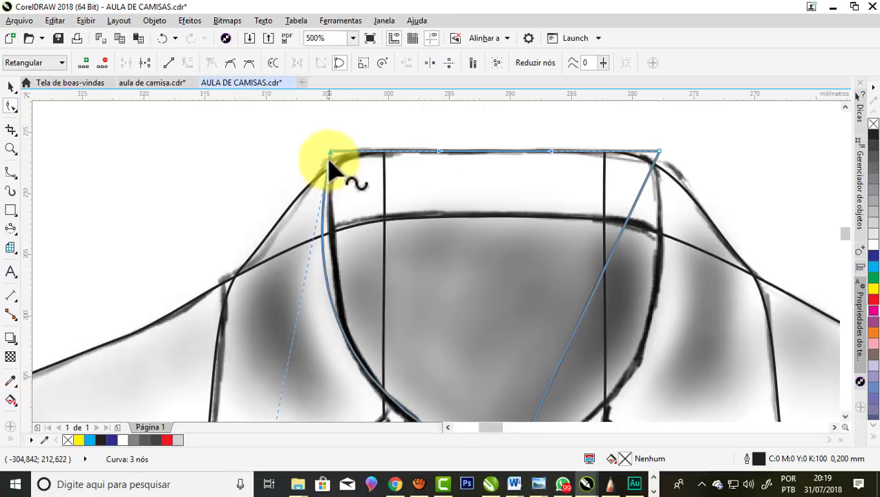
{"action": "scroll", "coordinate": [331, 160], "scroll_direction": "up", "scroll_amount": 1}
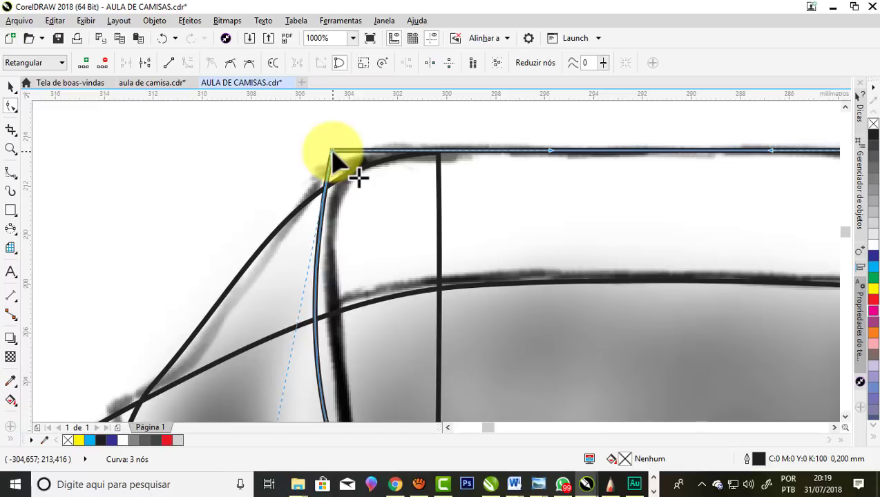
{"action": "left_click_drag", "start_coordinate": [331, 152], "coordinate": [337, 178]}
{"action": "scroll", "coordinate": [442, 118], "scroll_direction": "down", "scroll_amount": 1}
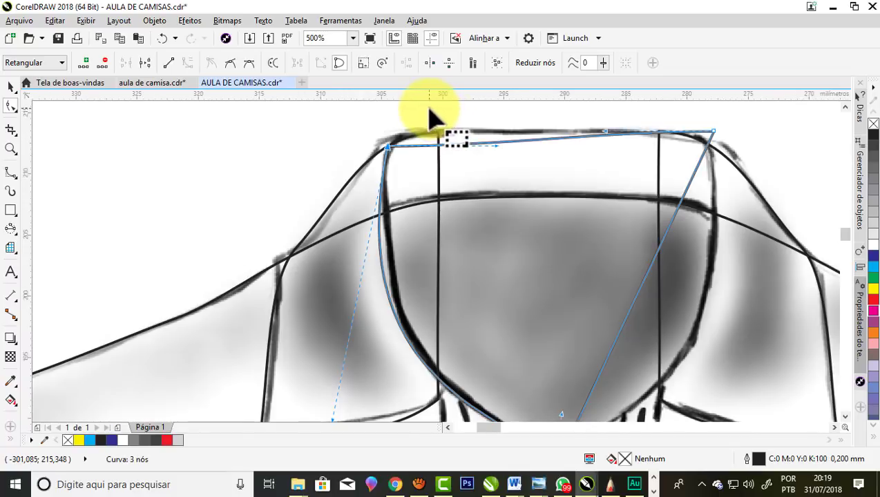
{"action": "scroll", "coordinate": [428, 108], "scroll_direction": "down", "scroll_amount": 1}
{"action": "scroll", "coordinate": [429, 171], "scroll_direction": "up", "scroll_amount": 1}
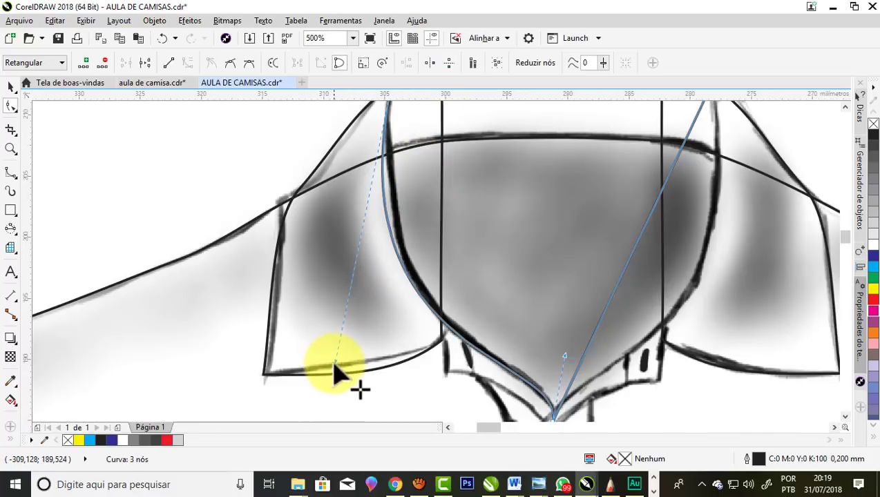
{"action": "left_click_drag", "start_coordinate": [334, 362], "coordinate": [353, 371]}
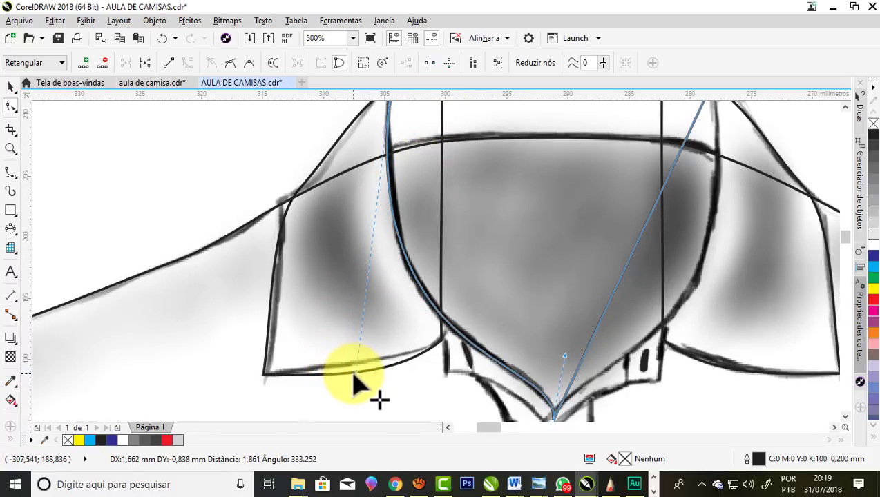
Bend the top segment along the top of the sketched collar
{"action": "scroll", "coordinate": [387, 276], "scroll_direction": "down", "scroll_amount": 1}
{"action": "scroll", "coordinate": [379, 232], "scroll_direction": "up", "scroll_amount": 1}
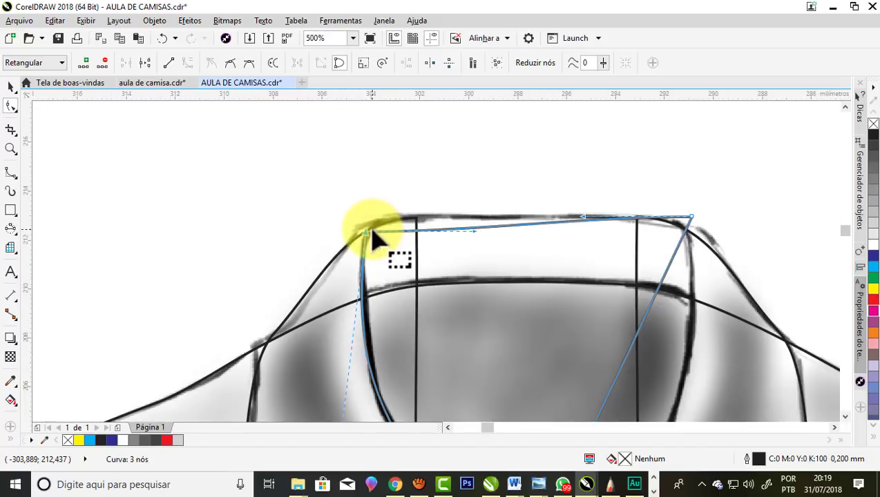
{"action": "scroll", "coordinate": [379, 232], "scroll_direction": "up", "scroll_amount": 1}
{"action": "left_click_drag", "start_coordinate": [573, 232], "coordinate": [405, 180]}
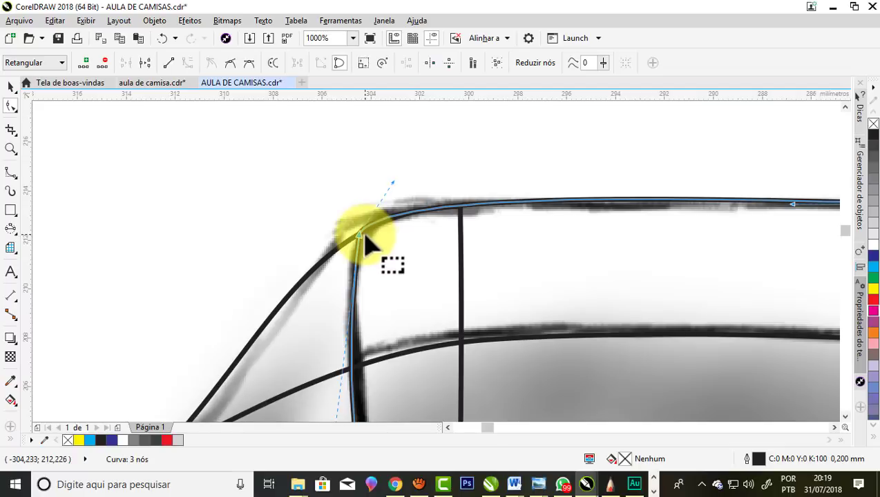
{"action": "scroll", "coordinate": [334, 195], "scroll_direction": "down", "scroll_amount": 2}
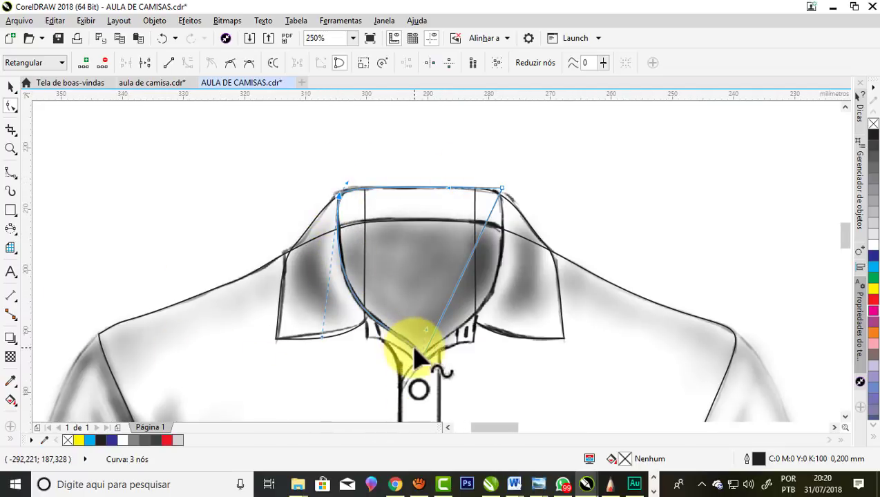
{"action": "scroll", "coordinate": [436, 347], "scroll_direction": "up", "scroll_amount": 1}
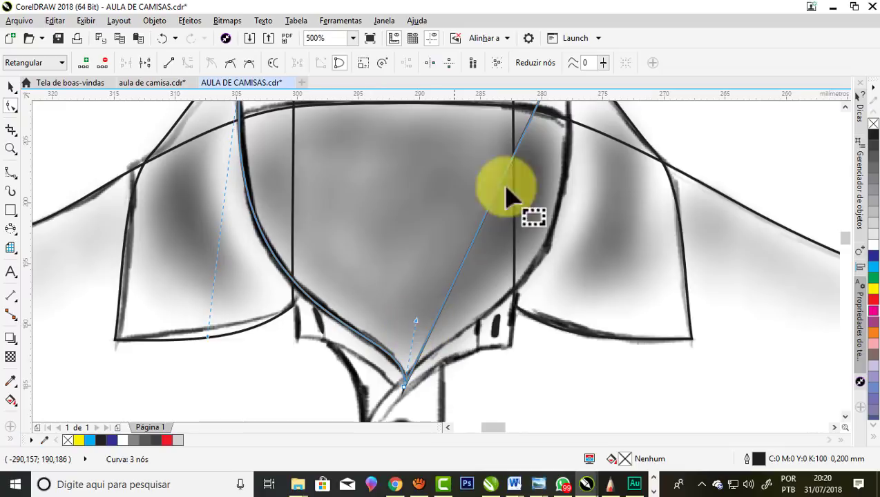
{"action": "scroll", "coordinate": [428, 309], "scroll_direction": "down", "scroll_amount": 1}
{"action": "scroll", "coordinate": [293, 122], "scroll_direction": "up", "scroll_amount": 1}
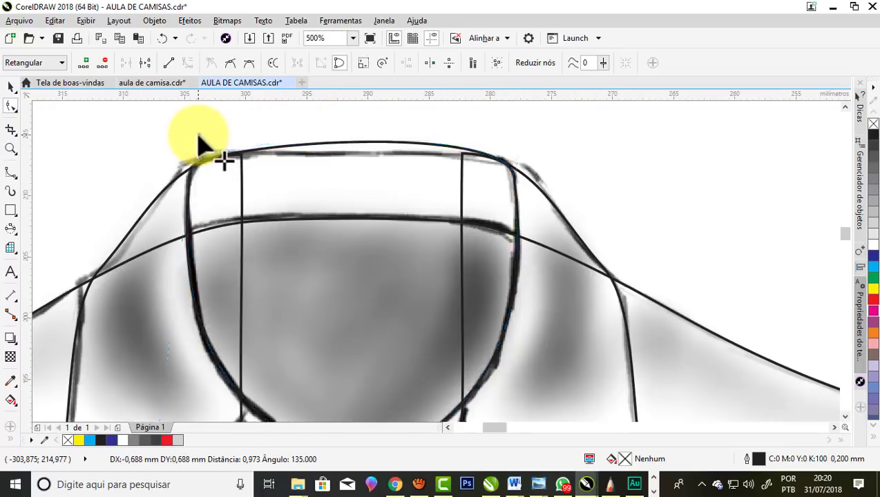
Flatten the outline's top edge onto the sketch's top collar line
{"action": "left_click_drag", "start_coordinate": [202, 141], "coordinate": [198, 136]}
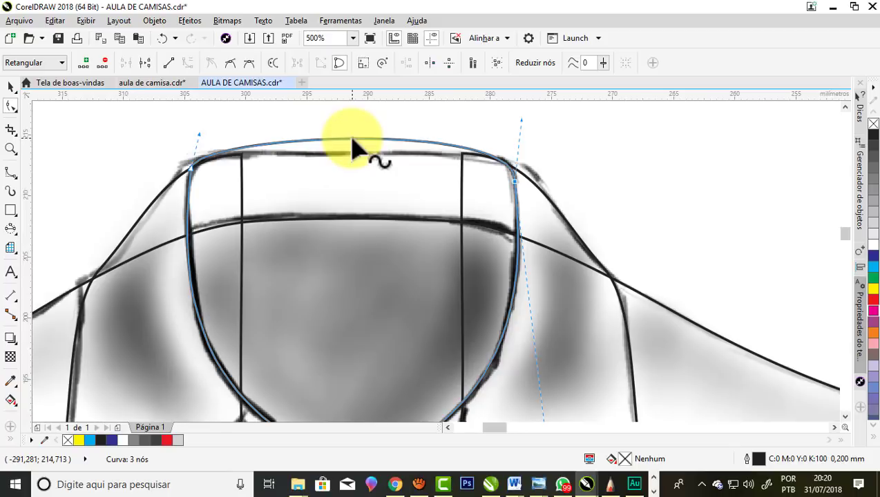
{"action": "left_click_drag", "start_coordinate": [351, 150], "coordinate": [350, 154]}
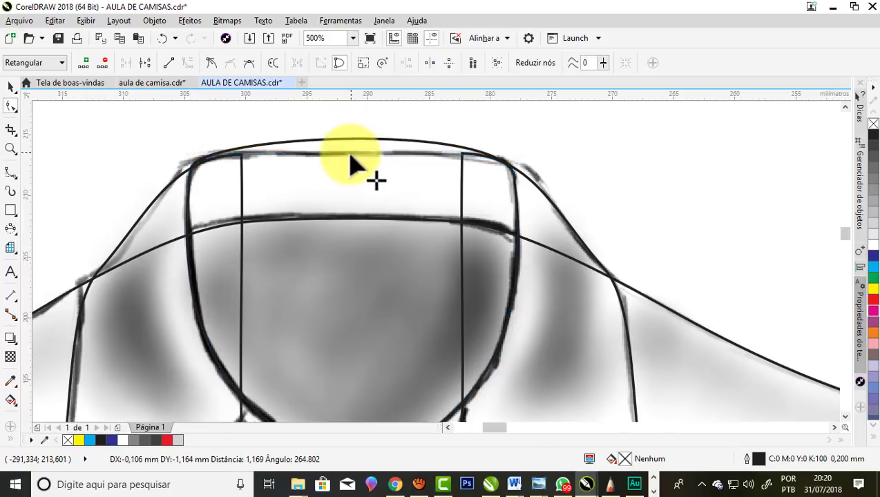
{"action": "scroll", "coordinate": [352, 160], "scroll_direction": "down", "scroll_amount": 2}
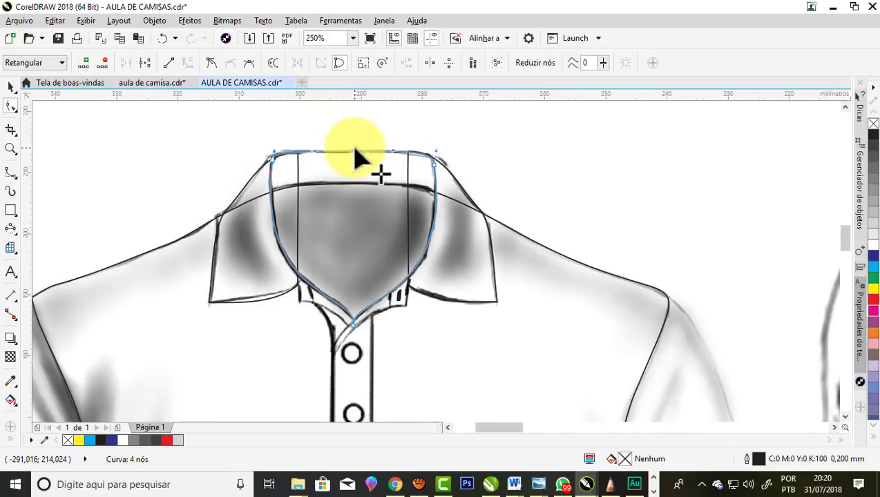
{"action": "scroll", "coordinate": [354, 149], "scroll_direction": "up", "scroll_amount": 2}
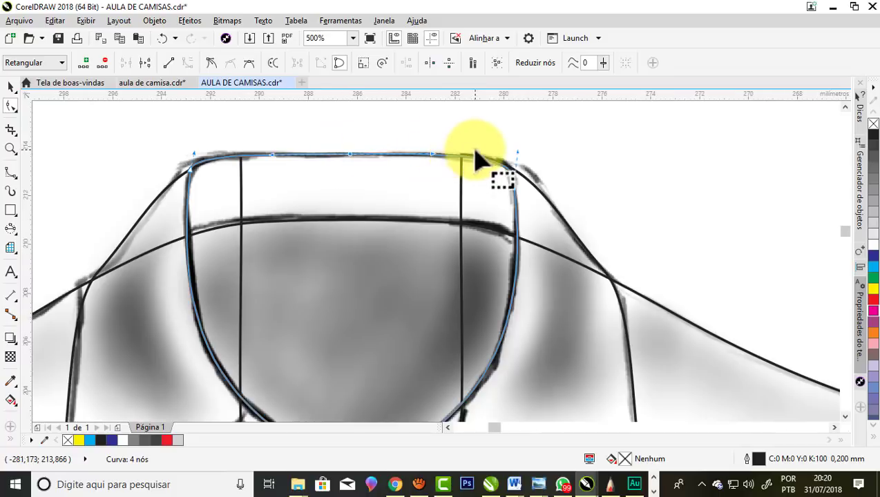
{"action": "scroll", "coordinate": [507, 164], "scroll_direction": "up", "scroll_amount": 2}
Align the top-right corner node with the sketch, then select the finished shape
{"action": "left_click", "coordinate": [447, 162]}
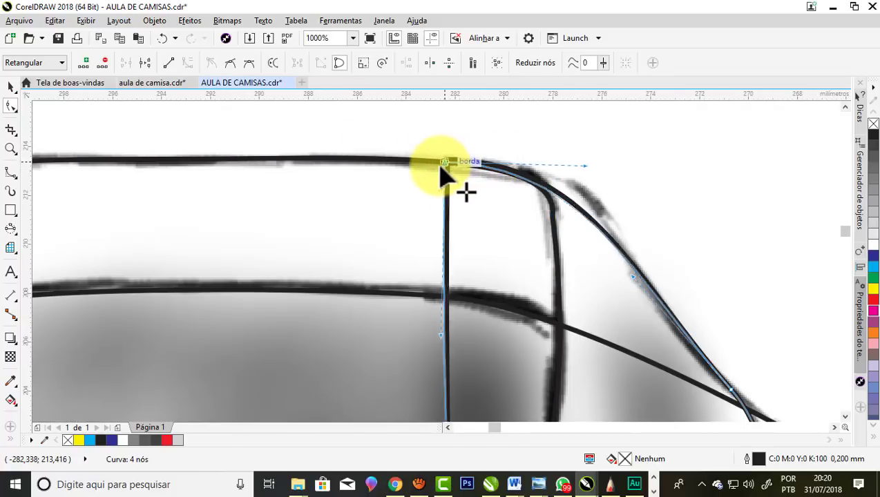
{"action": "left_click_drag", "start_coordinate": [447, 162], "coordinate": [439, 164]}
{"action": "scroll", "coordinate": [510, 180], "scroll_direction": "down", "scroll_amount": 4}
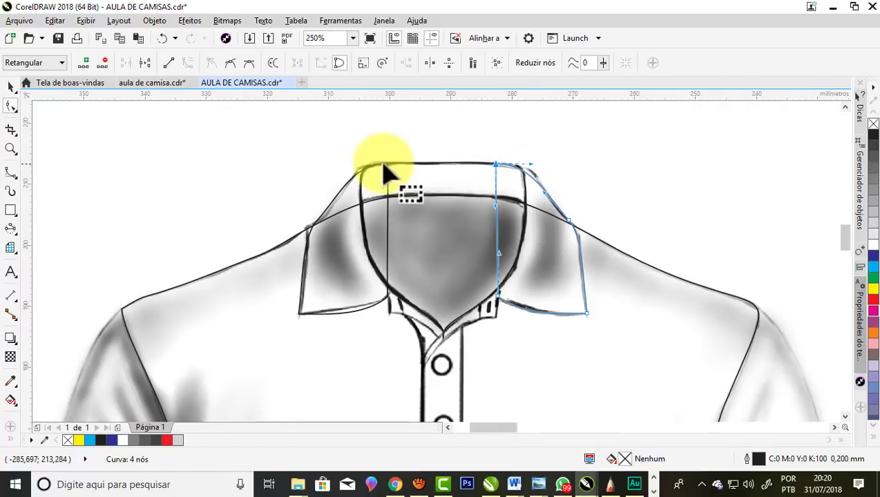
{"action": "scroll", "coordinate": [353, 182], "scroll_direction": "up", "scroll_amount": 2}
{"action": "scroll", "coordinate": [388, 179], "scroll_direction": "up", "scroll_amount": 2}
{"action": "scroll", "coordinate": [378, 181], "scroll_direction": "up", "scroll_amount": 2}
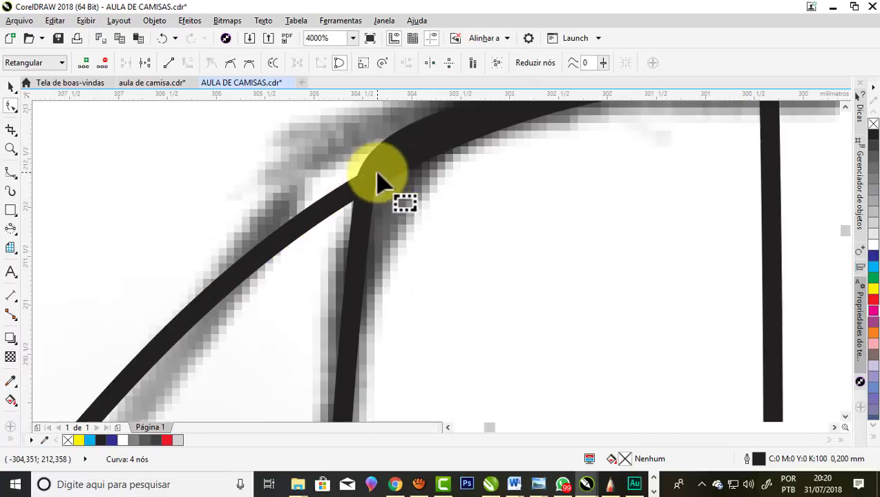
{"action": "scroll", "coordinate": [343, 193], "scroll_direction": "down", "scroll_amount": 3}
{"action": "scroll", "coordinate": [363, 141], "scroll_direction": "down", "scroll_amount": 1}
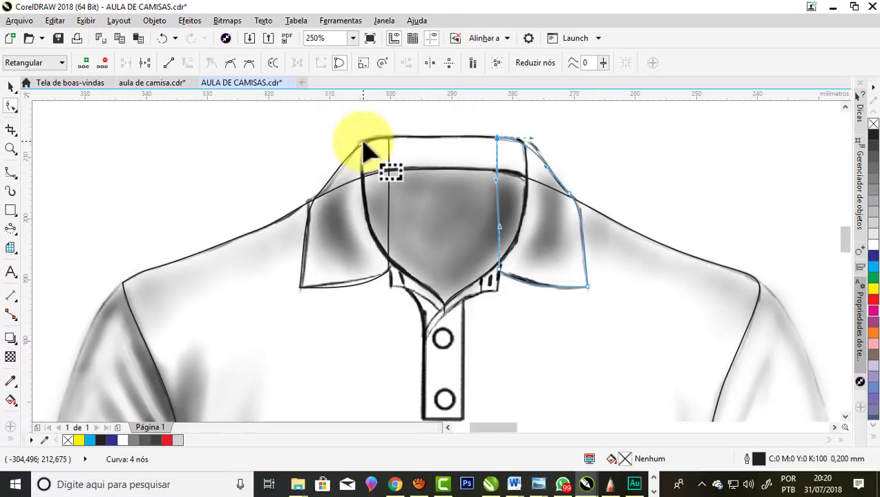
{"action": "left_click", "coordinate": [10, 87]}
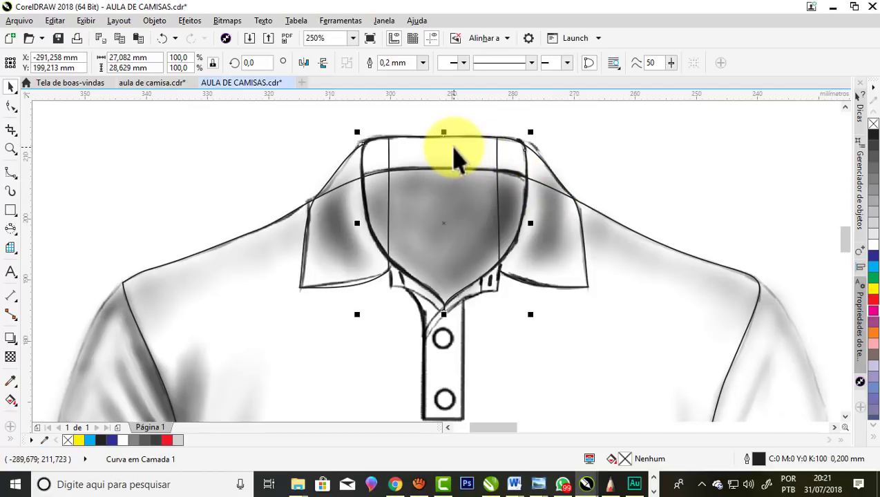
Fill the neckline shape black and both collar flaps cyan
{"action": "left_click", "coordinate": [873, 135]}
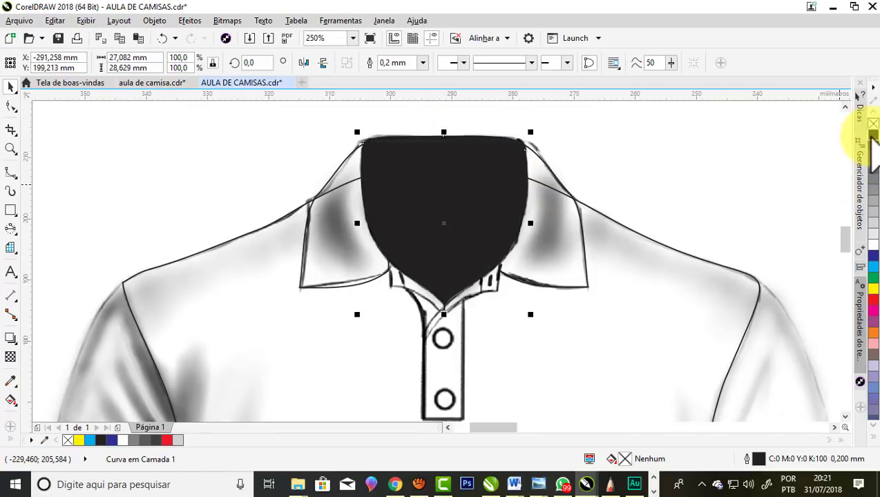
{"action": "left_click", "coordinate": [564, 265]}
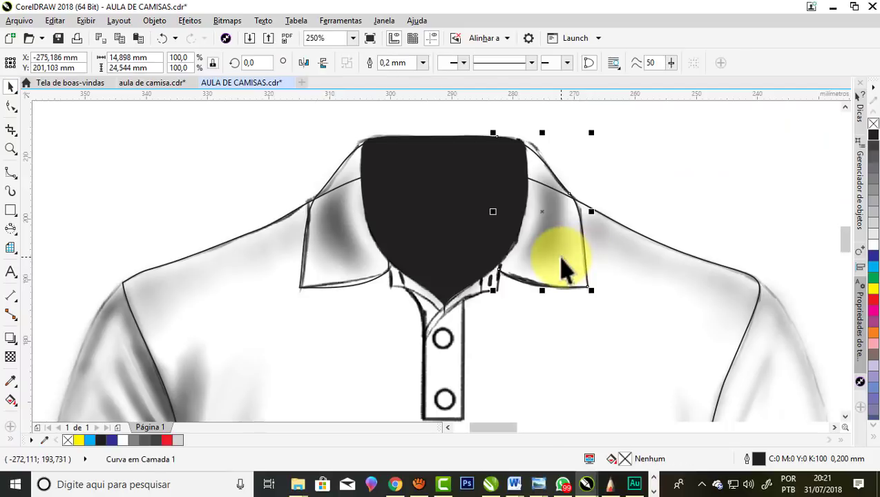
{"action": "left_click", "coordinate": [873, 271]}
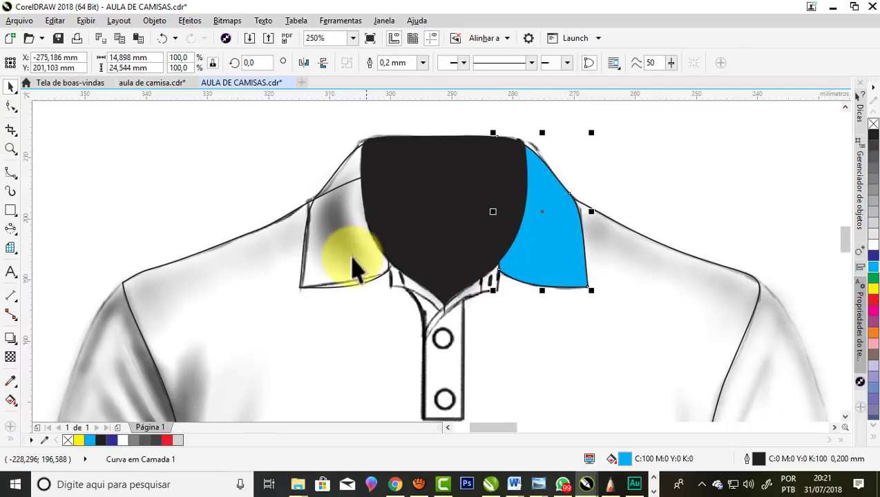
{"action": "left_click", "coordinate": [356, 261]}
{"action": "left_click", "coordinate": [873, 268]}
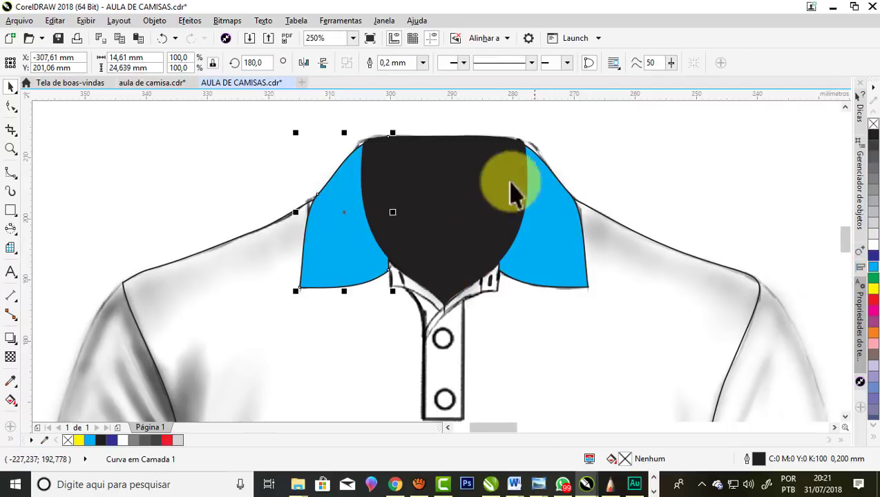
{"action": "scroll", "coordinate": [477, 173], "scroll_direction": "down", "scroll_amount": 2}
{"action": "left_click", "coordinate": [544, 147]}
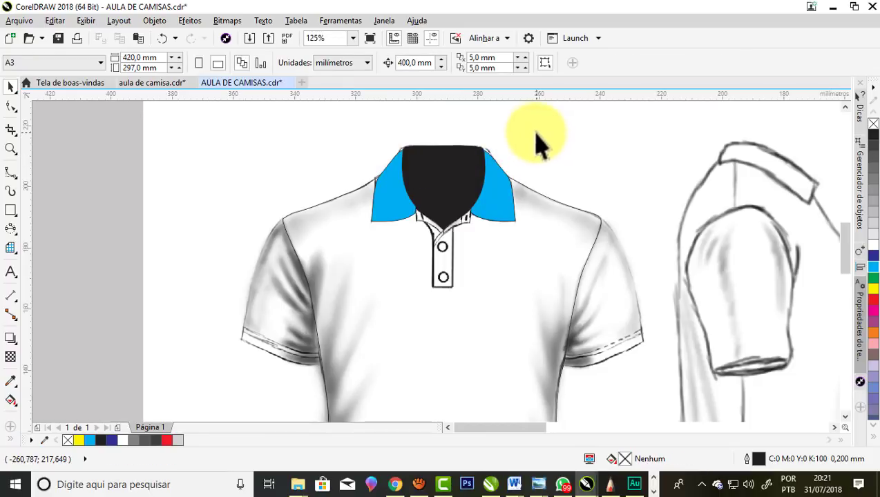
{"action": "scroll", "coordinate": [431, 157], "scroll_direction": "up", "scroll_amount": 2}
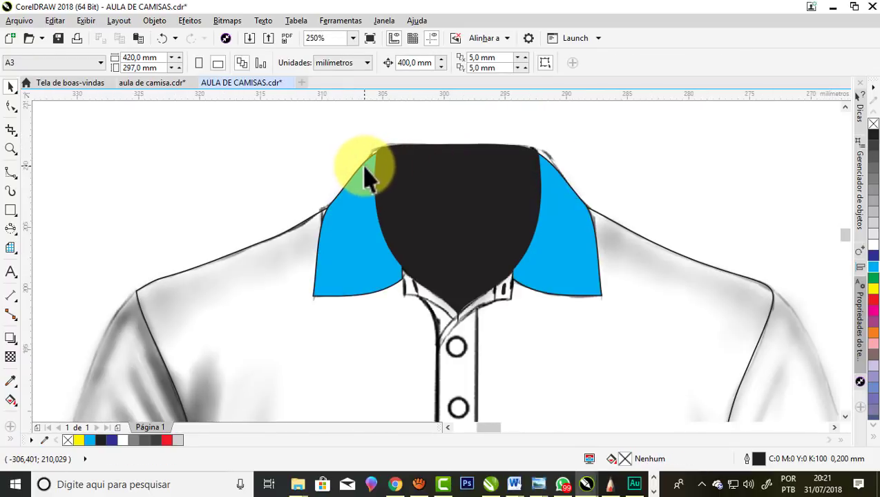
{"action": "scroll", "coordinate": [365, 178], "scroll_direction": "up", "scroll_amount": 2}
{"action": "scroll", "coordinate": [434, 200], "scroll_direction": "down", "scroll_amount": 2}
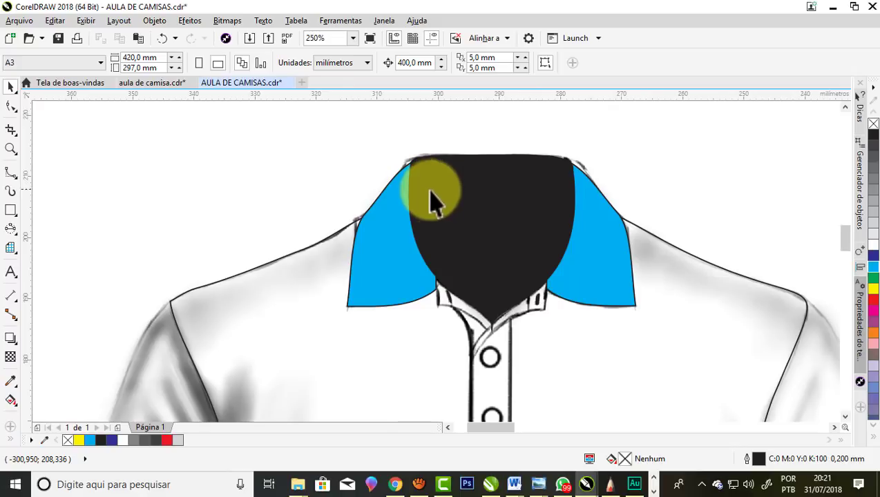
{"action": "scroll", "coordinate": [431, 193], "scroll_direction": "up", "scroll_amount": 2}
Trim the left blue collar piece with the black collar shape
{"action": "left_click", "coordinate": [429, 202]}
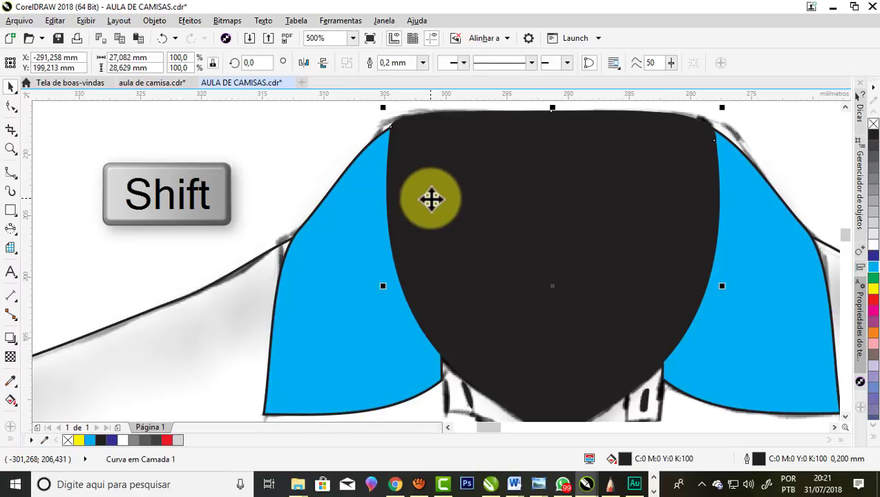
{"action": "left_click", "coordinate": [347, 340], "text": "shift"}
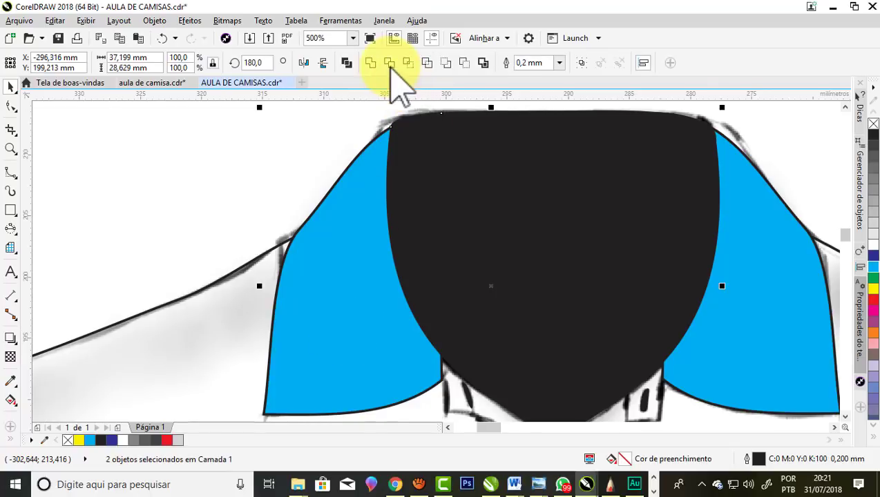
{"action": "left_click", "coordinate": [304, 138]}
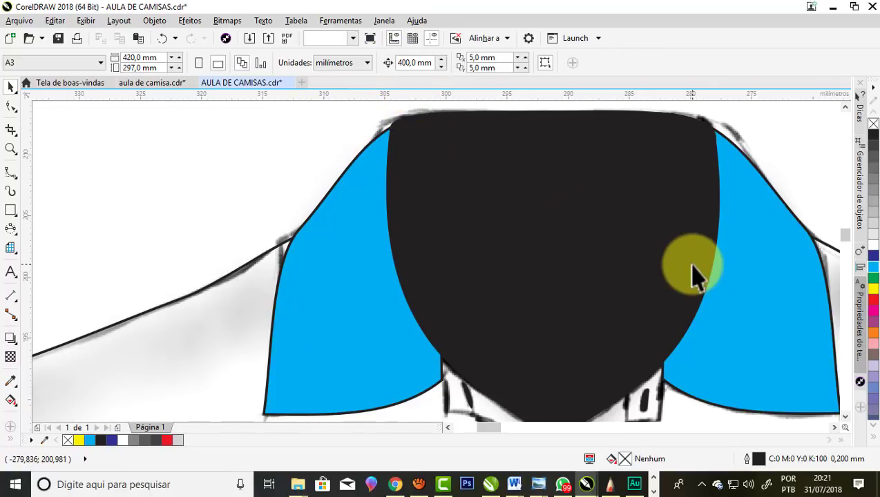
Trim the right blue collar piece with the black collar shape and deselect
{"action": "left_click", "coordinate": [691, 275]}
{"action": "left_click", "coordinate": [794, 349], "text": "shift"}
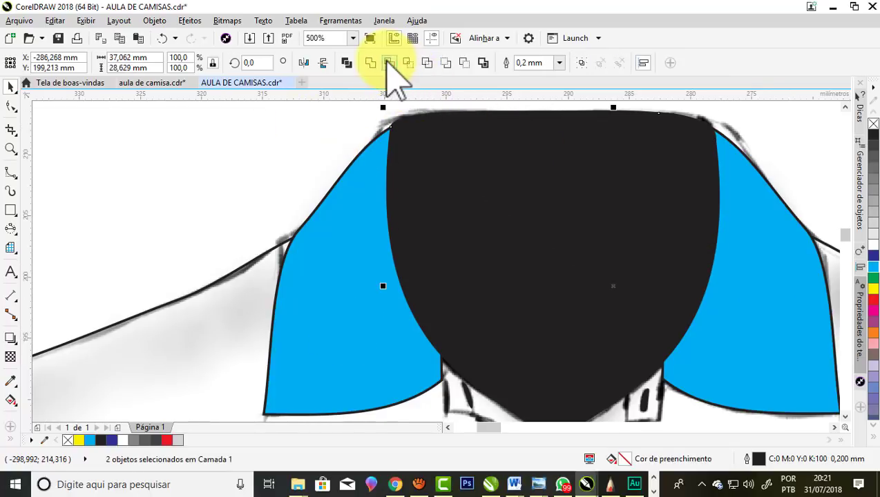
{"action": "left_click", "coordinate": [390, 69]}
{"action": "key", "text": "Escape"}
{"action": "key", "text": "F3"}
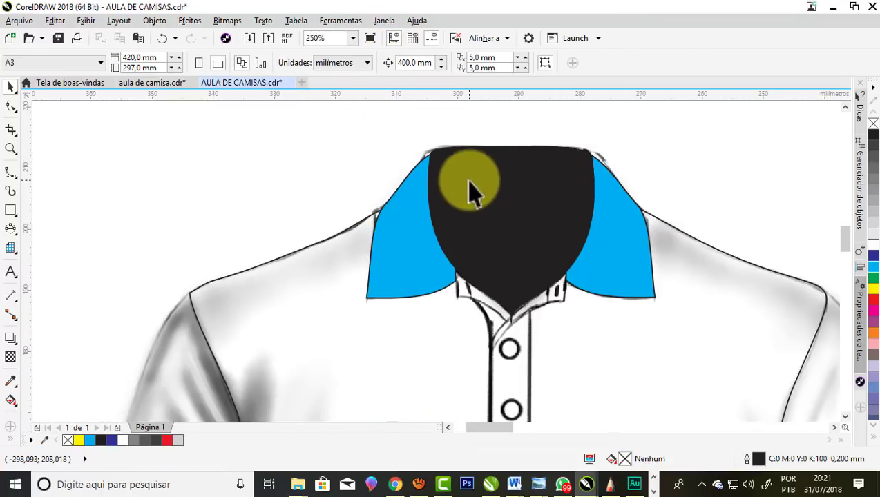
{"action": "scroll", "coordinate": [467, 185], "scroll_direction": "down", "scroll_amount": 2}
{"action": "scroll", "coordinate": [487, 295], "scroll_direction": "up", "scroll_amount": 2}
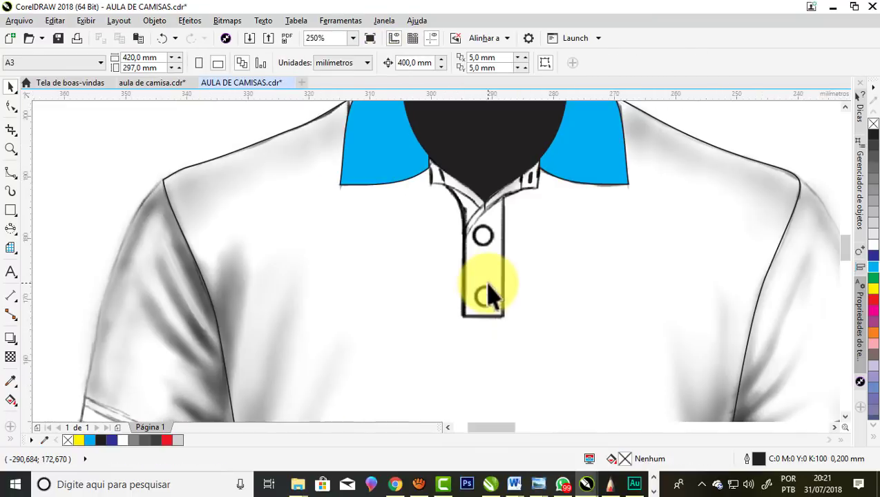
Draw a rectangle covering the button placket
{"action": "left_click", "coordinate": [10, 208]}
{"action": "scroll", "coordinate": [485, 269], "scroll_direction": "up", "scroll_amount": 2}
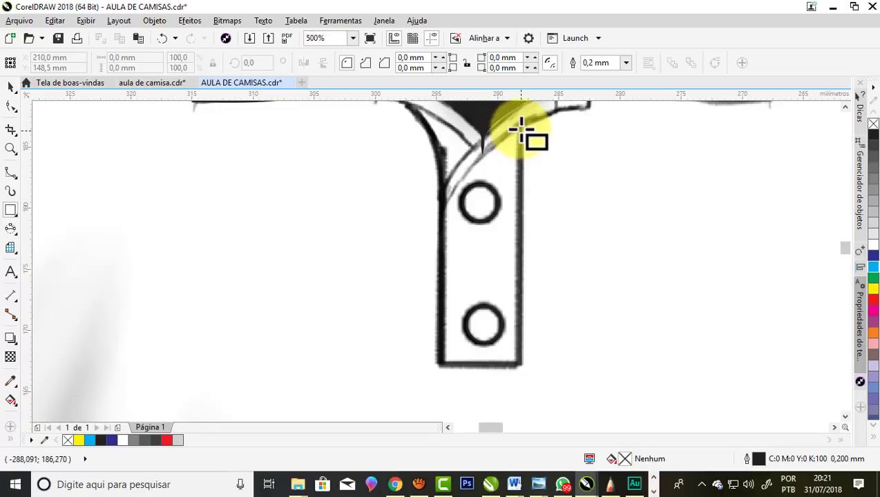
{"action": "left_click_drag", "start_coordinate": [520, 125], "coordinate": [441, 366]}
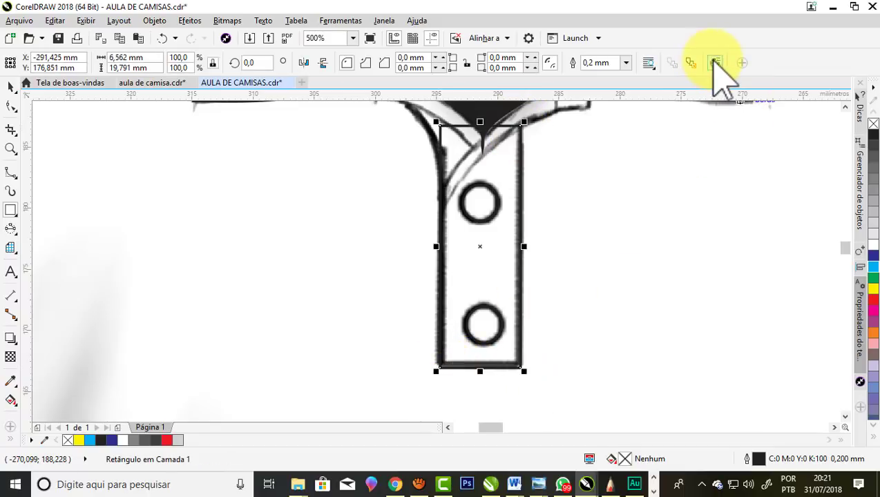
Drop the rectangle's top-left node to the collar line and curve that slanted edge
{"action": "left_click", "coordinate": [11, 105]}
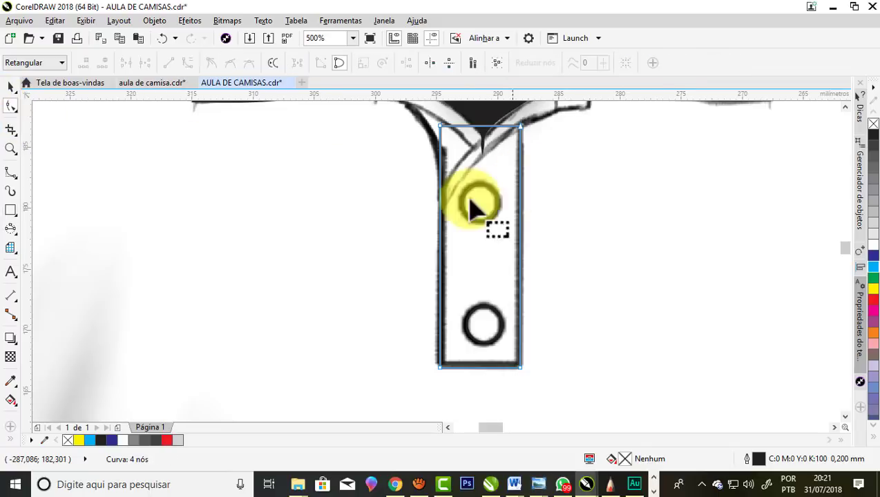
{"action": "left_click_drag", "start_coordinate": [440, 126], "coordinate": [440, 207]}
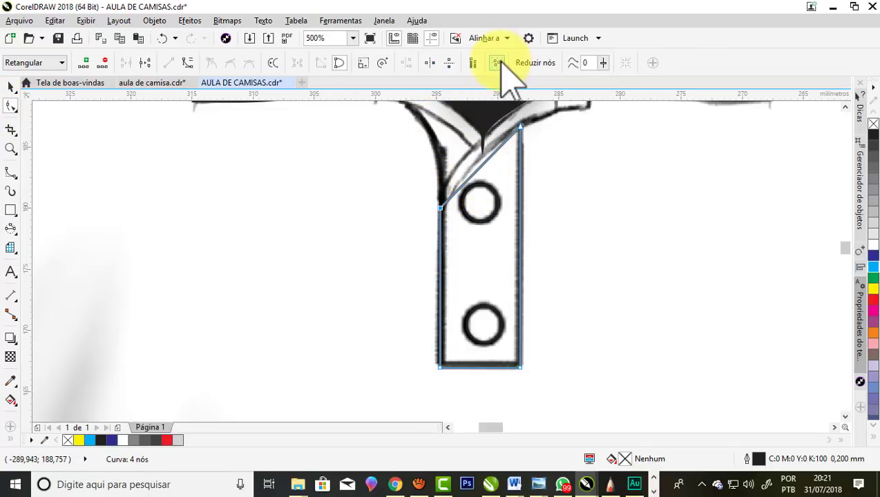
{"action": "left_click", "coordinate": [187, 62]}
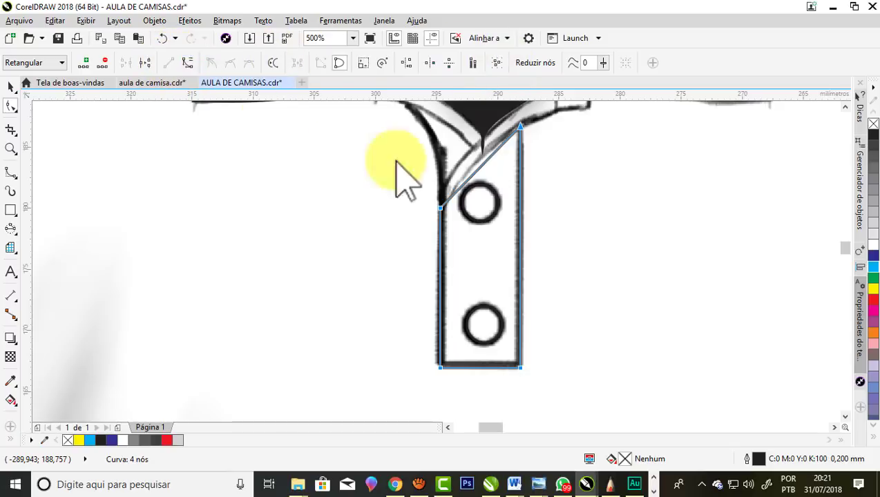
{"action": "left_click", "coordinate": [480, 157]}
{"action": "scroll", "coordinate": [481, 158], "scroll_direction": "up", "scroll_amount": 2}
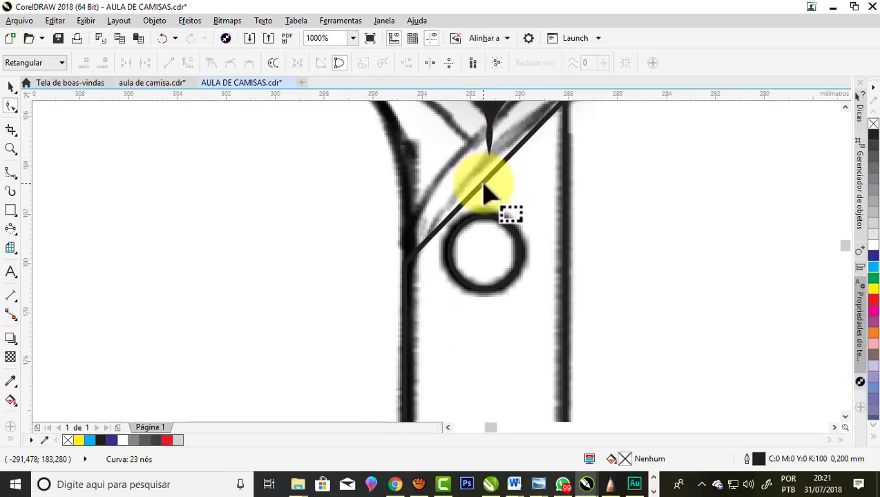
{"action": "left_click_drag", "start_coordinate": [483, 183], "coordinate": [475, 167]}
{"action": "scroll", "coordinate": [477, 187], "scroll_direction": "down", "scroll_amount": 1}
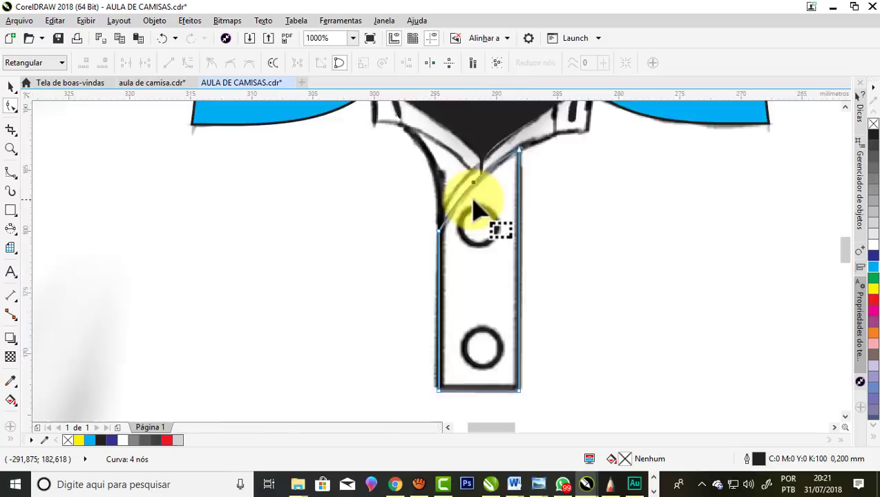
{"action": "scroll", "coordinate": [477, 193], "scroll_direction": "down", "scroll_amount": 1}
{"action": "scroll", "coordinate": [486, 180], "scroll_direction": "up", "scroll_amount": 1}
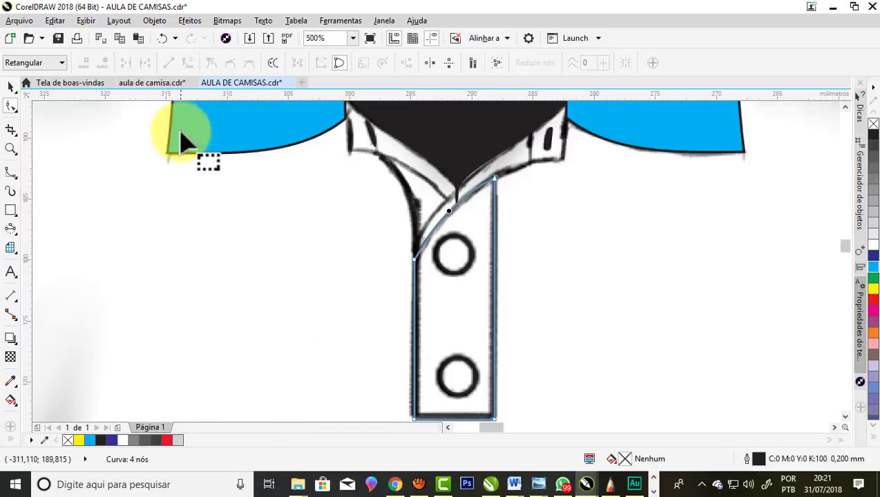
{"action": "left_click", "coordinate": [10, 87]}
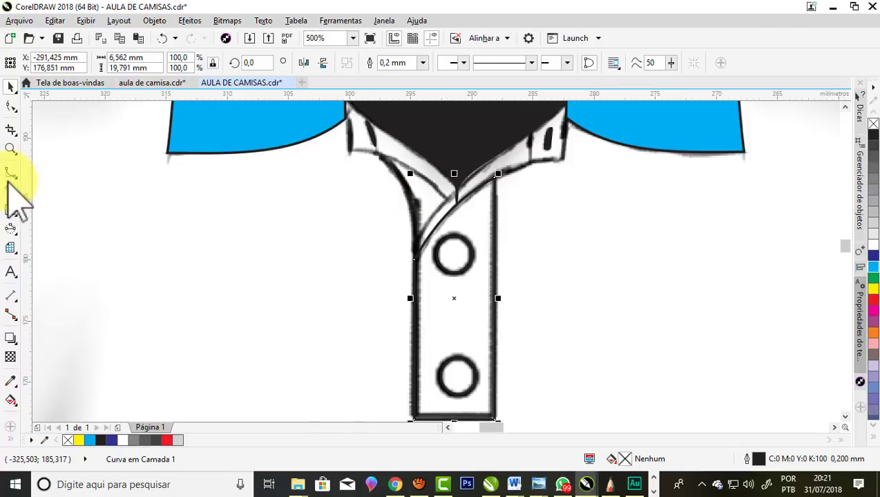
Start a Bézier line from the right collar corner down to the lower collar corner
{"action": "left_click", "coordinate": [11, 178]}
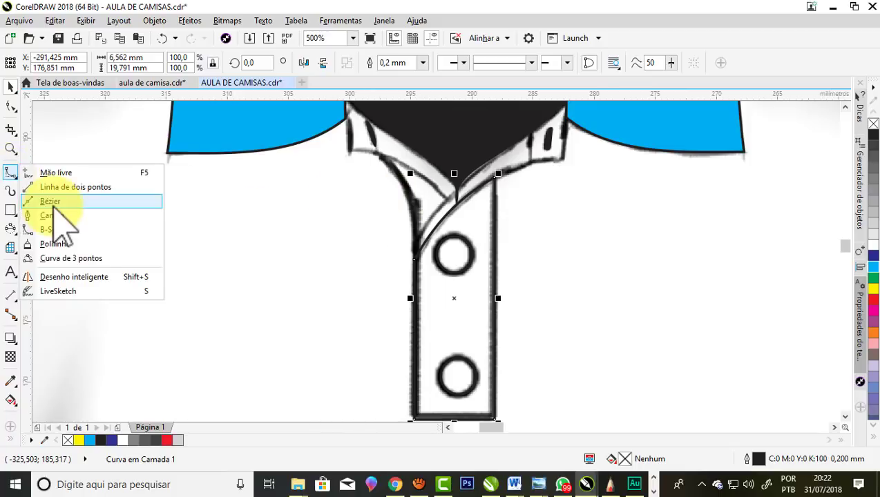
{"action": "left_click", "coordinate": [42, 201]}
{"action": "scroll", "coordinate": [564, 206], "scroll_direction": "down", "scroll_amount": 1}
{"action": "scroll", "coordinate": [556, 199], "scroll_direction": "up", "scroll_amount": 1}
{"action": "scroll", "coordinate": [556, 199], "scroll_direction": "up", "scroll_amount": 1}
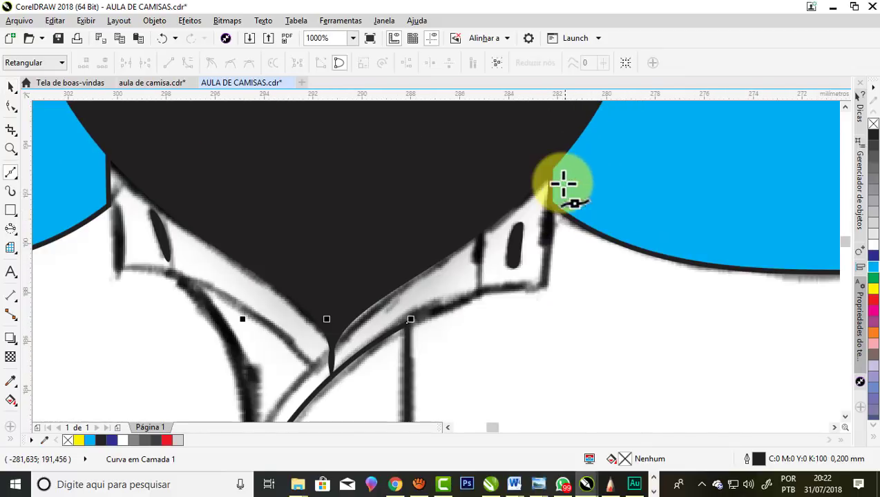
{"action": "left_click", "coordinate": [550, 168]}
{"action": "left_click", "coordinate": [545, 287]}
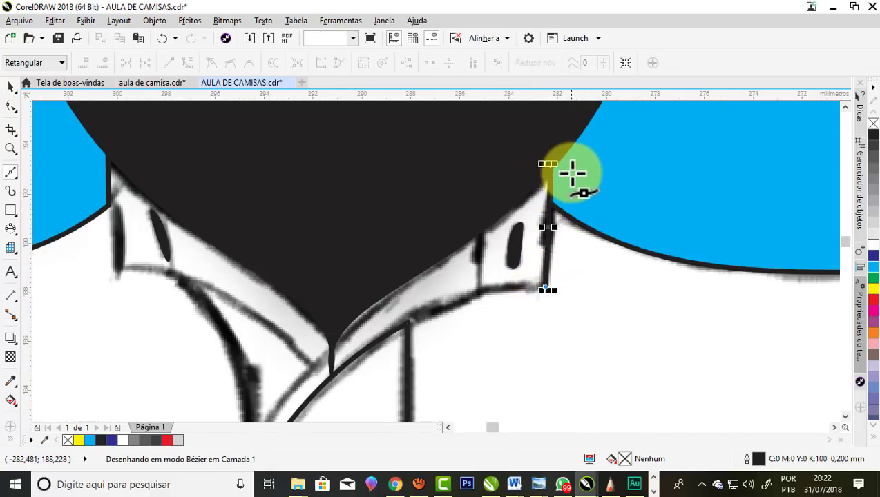
{"action": "scroll", "coordinate": [570, 169], "scroll_direction": "down", "scroll_amount": 1}
{"action": "scroll", "coordinate": [514, 240], "scroll_direction": "up", "scroll_amount": 1}
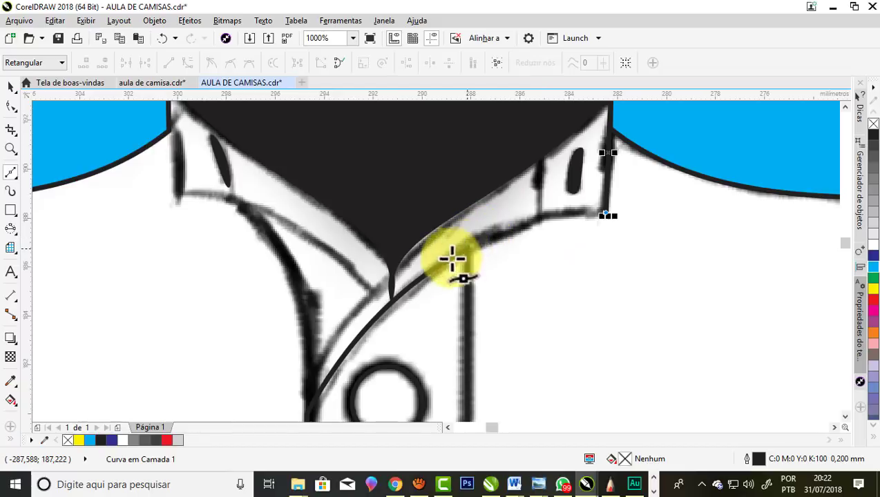
{"action": "scroll", "coordinate": [391, 294], "scroll_direction": "down", "scroll_amount": 1}
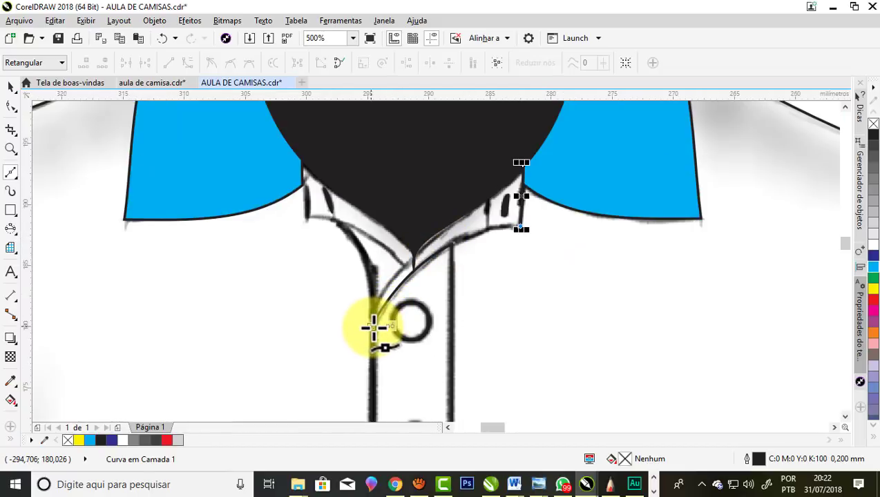
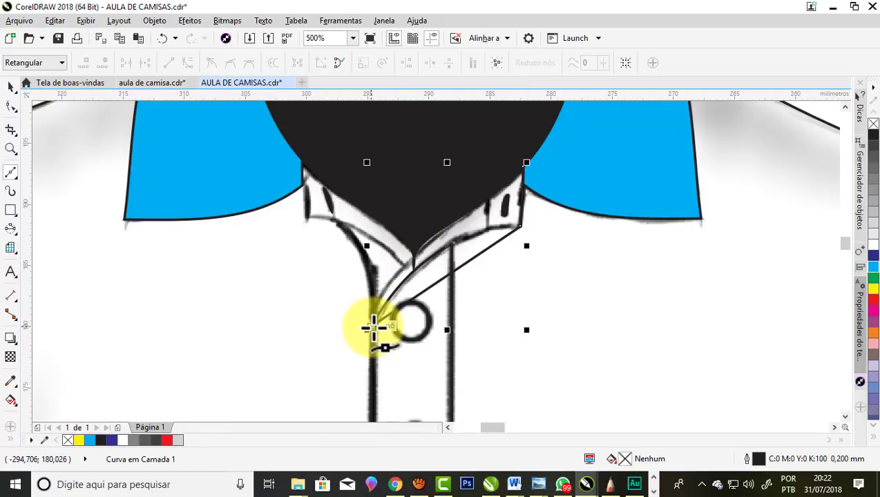
Give the right collar path a red outline and close it at its starting point
{"action": "right_click", "coordinate": [873, 301]}
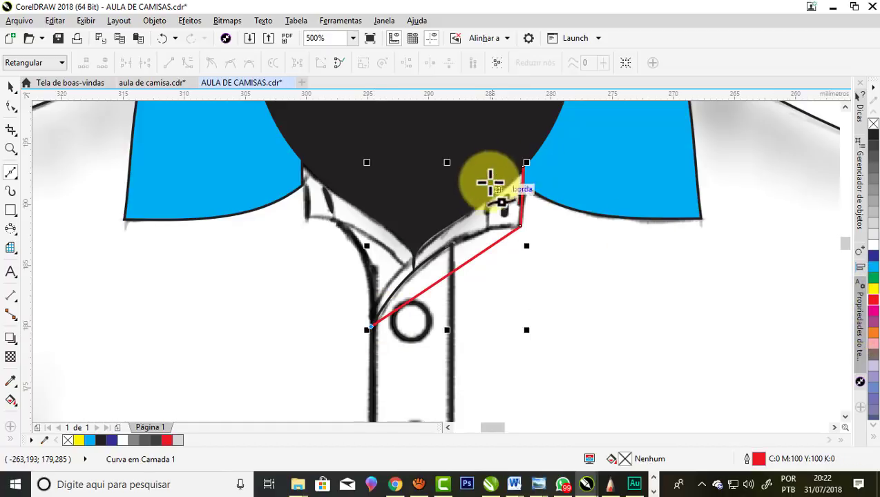
{"action": "left_click", "coordinate": [523, 166]}
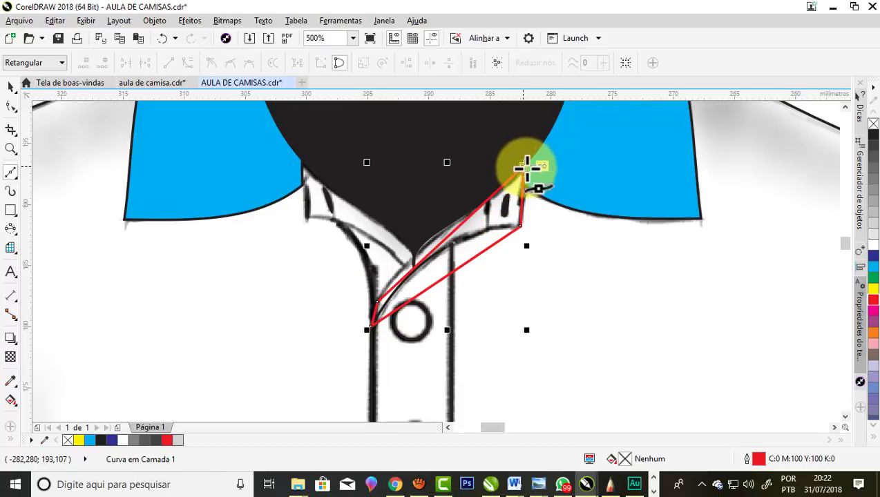
{"action": "left_click", "coordinate": [10, 106]}
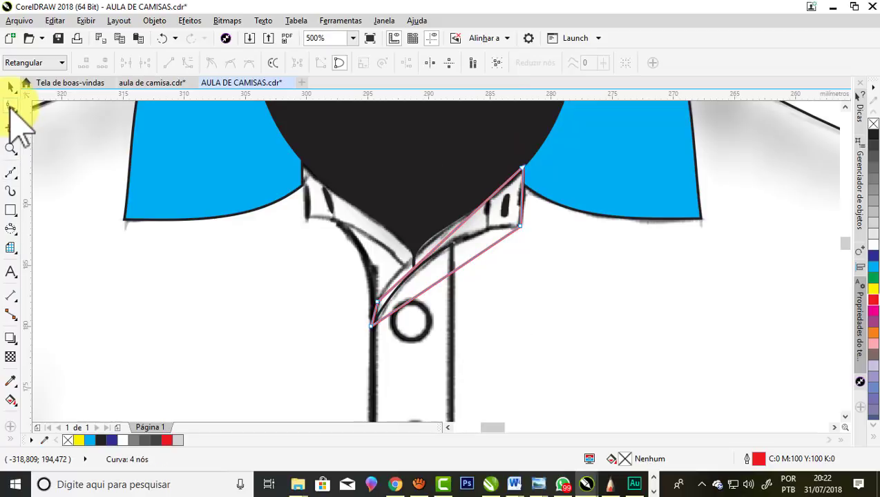
{"action": "left_click", "coordinate": [497, 62]}
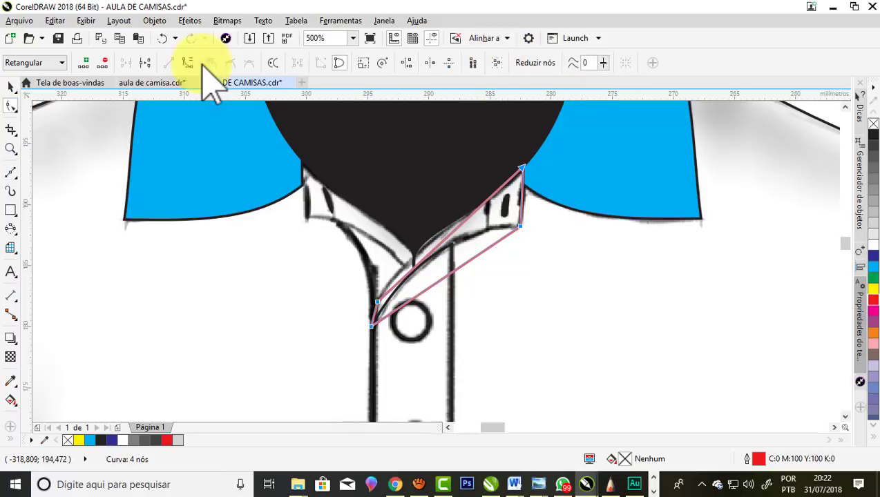
{"action": "left_click", "coordinate": [456, 289]}
{"action": "scroll", "coordinate": [445, 254], "scroll_direction": "up", "scroll_amount": 2}
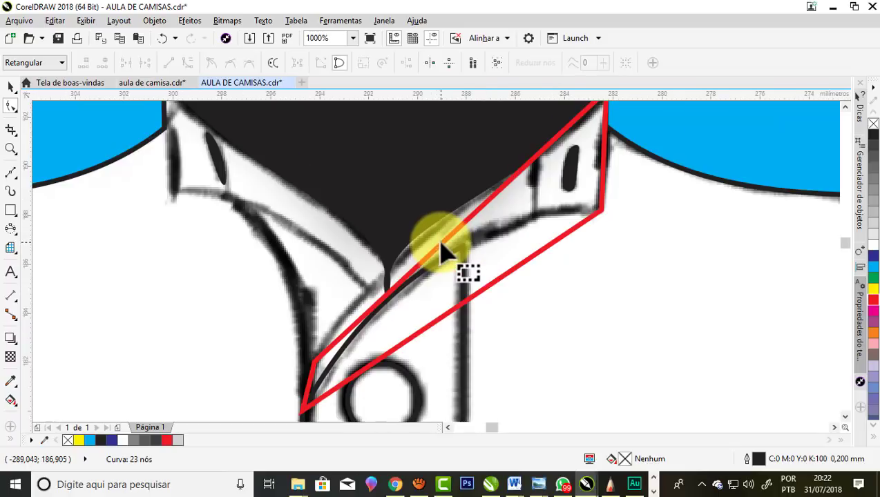
Bend the collar shape's inner edge into an arc matching the collar line
{"action": "left_click_drag", "start_coordinate": [443, 244], "coordinate": [414, 243]}
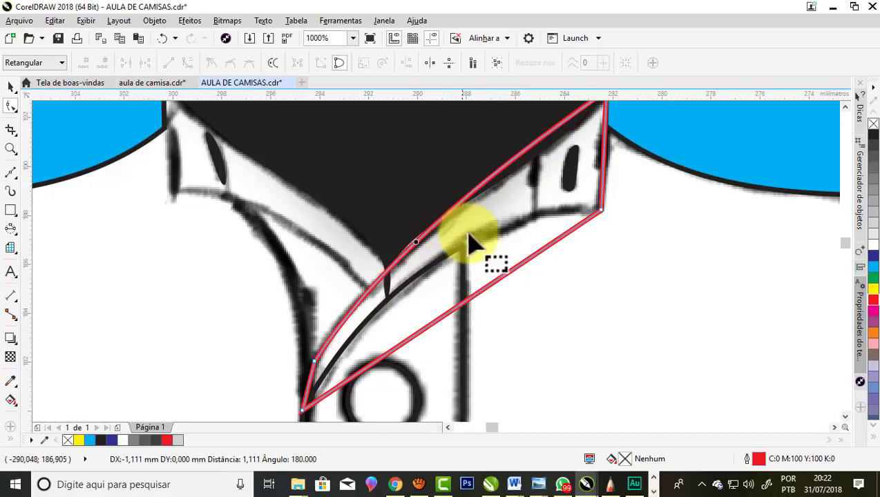
{"action": "scroll", "coordinate": [506, 231], "scroll_direction": "down", "scroll_amount": 2}
{"action": "scroll", "coordinate": [565, 196], "scroll_direction": "up", "scroll_amount": 2}
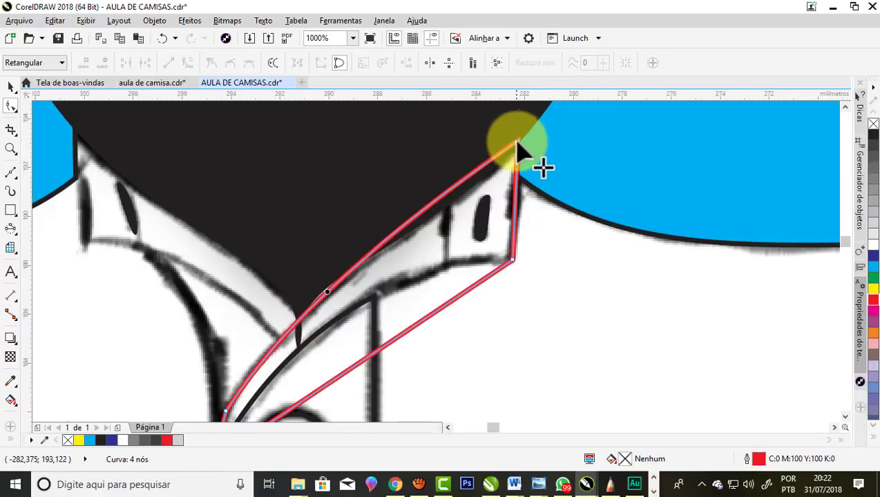
{"action": "left_click_drag", "start_coordinate": [387, 232], "coordinate": [461, 221]}
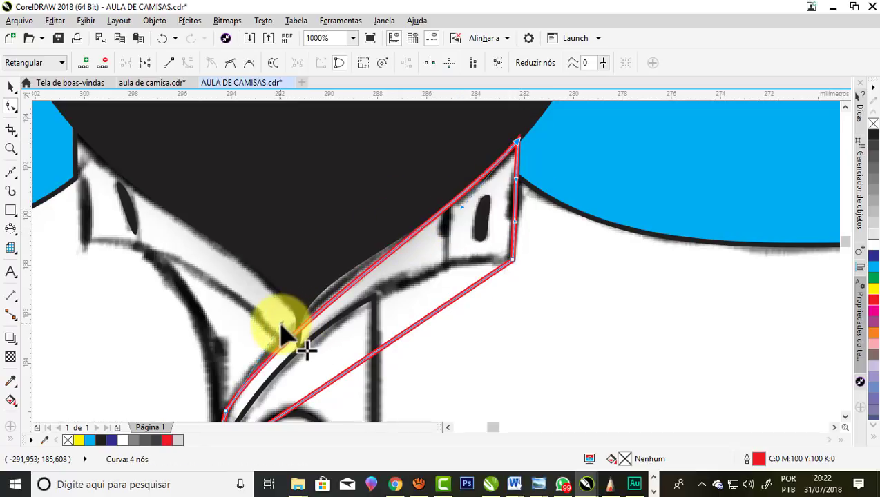
{"action": "left_click_drag", "start_coordinate": [281, 324], "coordinate": [288, 283]}
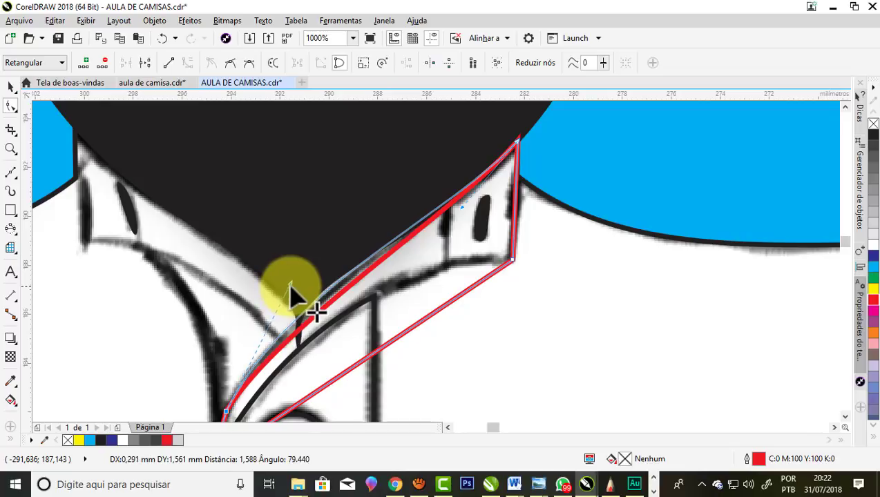
{"action": "left_click_drag", "start_coordinate": [295, 285], "coordinate": [297, 283]}
{"action": "scroll", "coordinate": [338, 255], "scroll_direction": "down", "scroll_amount": 2}
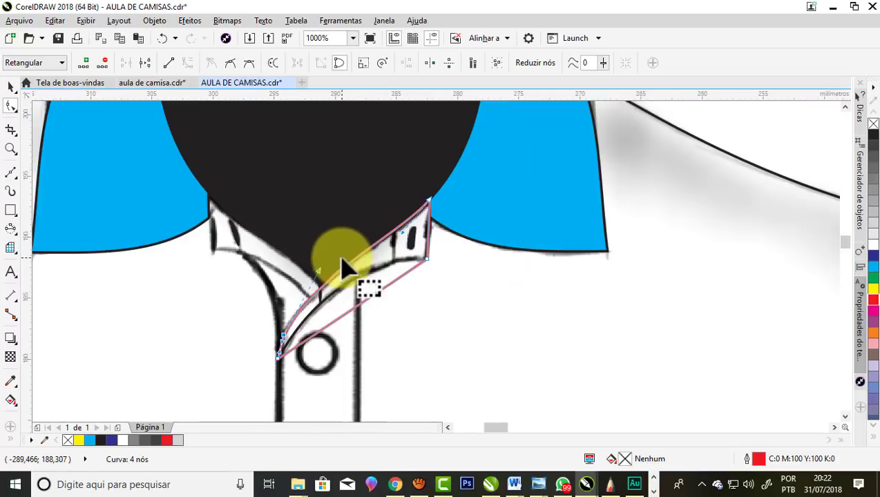
{"action": "scroll", "coordinate": [304, 353], "scroll_direction": "up", "scroll_amount": 2}
Curve the collar shape's lower edge along the collar
{"action": "left_click", "coordinate": [426, 281]}
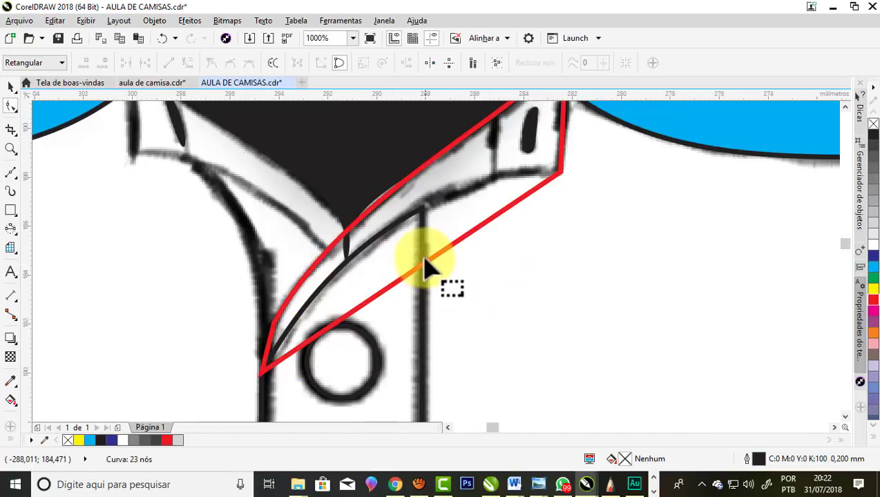
{"action": "left_click", "coordinate": [426, 273]}
{"action": "left_click_drag", "start_coordinate": [427, 271], "coordinate": [407, 224]}
{"action": "scroll", "coordinate": [442, 231], "scroll_direction": "down", "scroll_amount": 2}
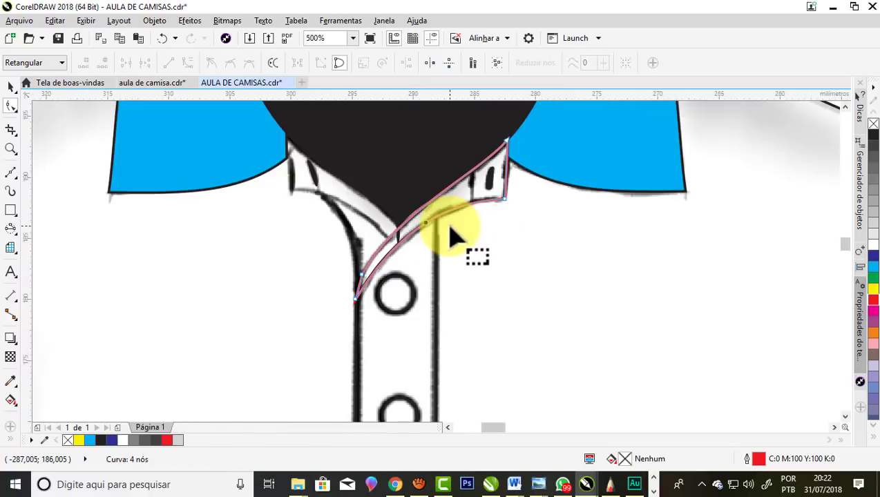
{"action": "scroll", "coordinate": [484, 178], "scroll_direction": "up", "scroll_amount": 2}
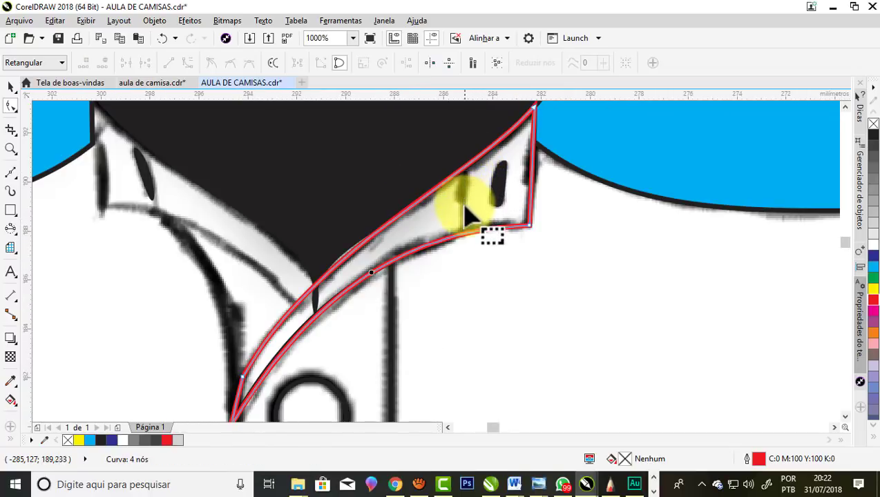
{"action": "left_click_drag", "start_coordinate": [16, 182], "coordinate": [67, 196]}
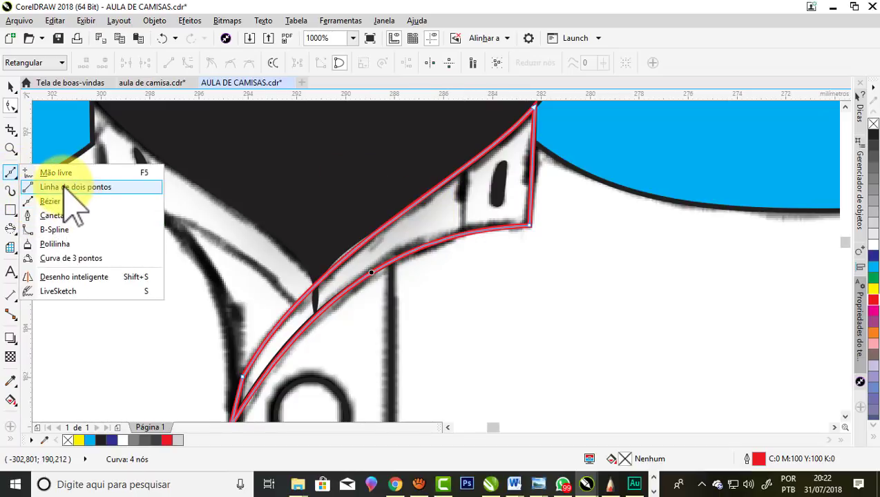
Draw a short two-point line across the right collar flap's tip to mark the fold
{"action": "left_click", "coordinate": [344, 216]}
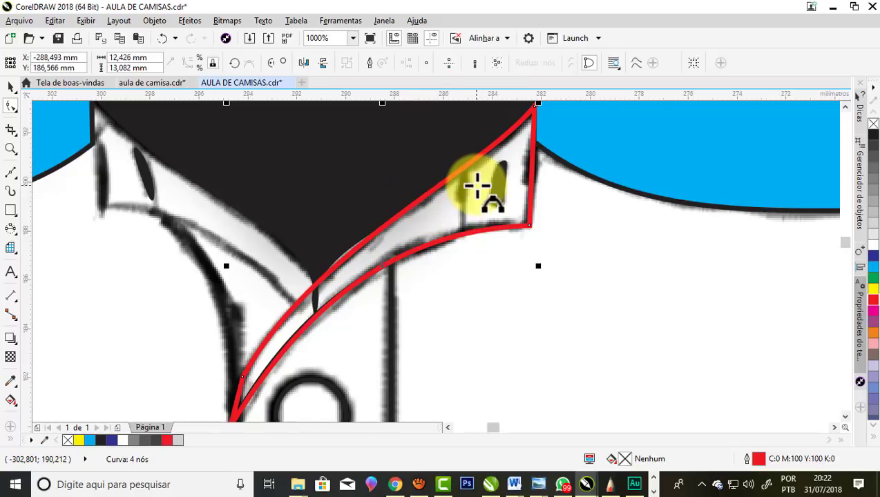
{"action": "scroll", "coordinate": [478, 185], "scroll_direction": "up", "scroll_amount": 2}
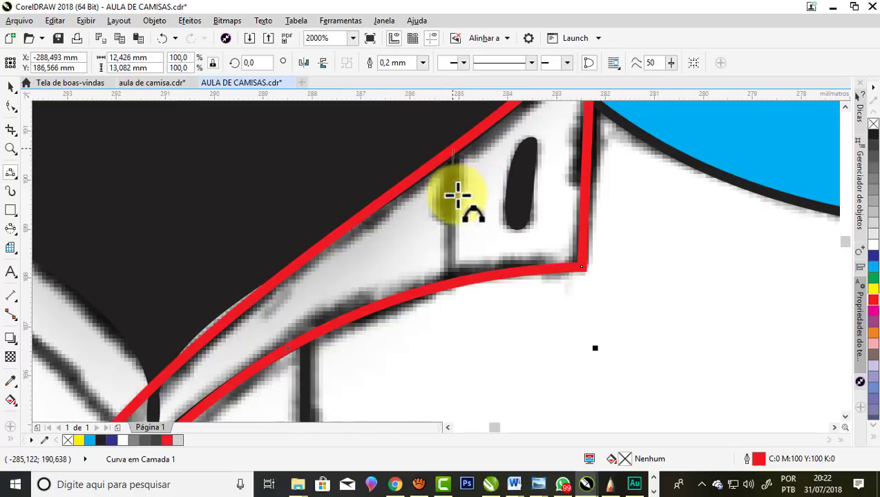
{"action": "mouse_move", "coordinate": [452, 147]}
{"action": "left_mouse_down"}
{"action": "mouse_move", "coordinate": [464, 281]}
{"action": "mouse_move", "coordinate": [442, 230]}
{"action": "mouse_move", "coordinate": [447, 181]}
{"action": "left_mouse_up"}
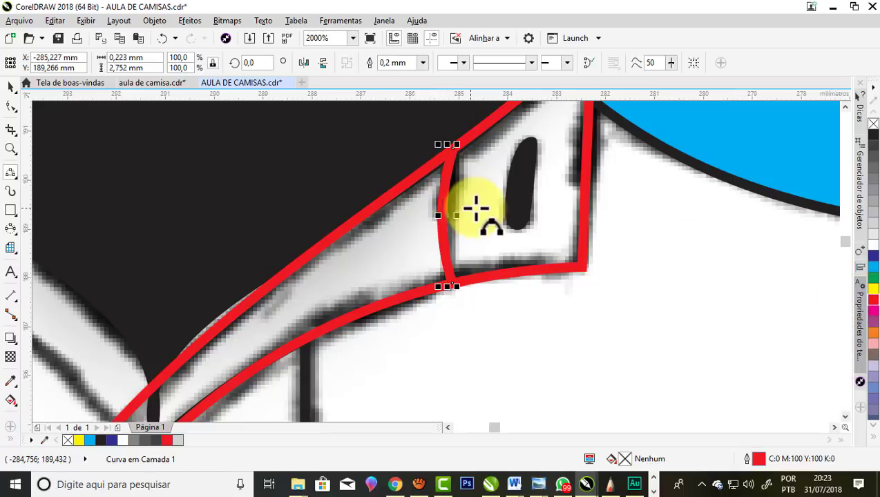
{"action": "scroll", "coordinate": [525, 197], "scroll_direction": "down", "scroll_amount": 3}
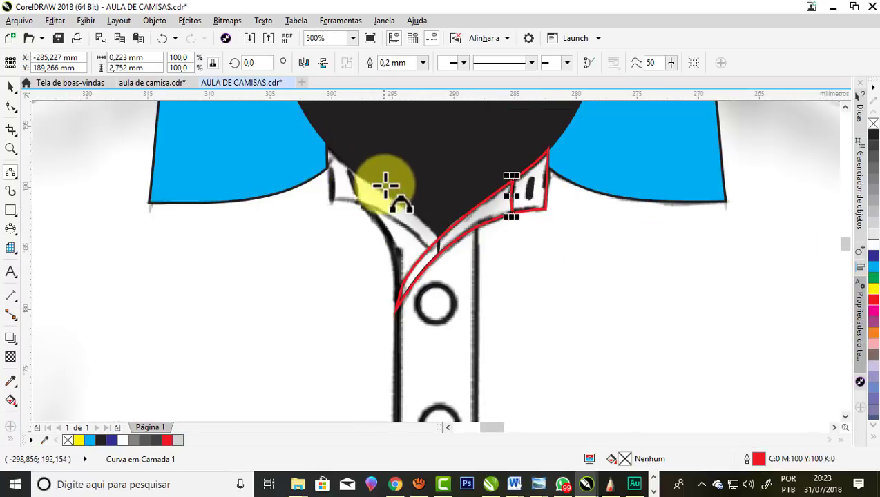
{"action": "scroll", "coordinate": [386, 184], "scroll_direction": "up", "scroll_amount": 2}
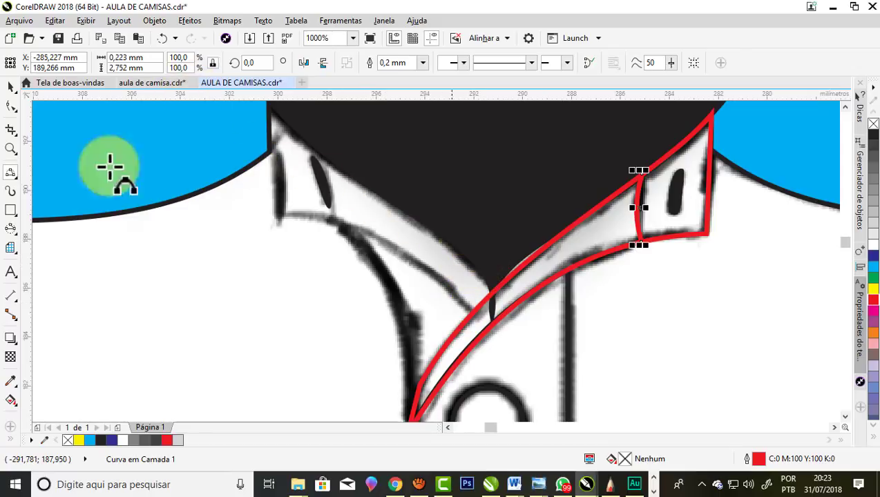
{"action": "left_click", "coordinate": [15, 181]}
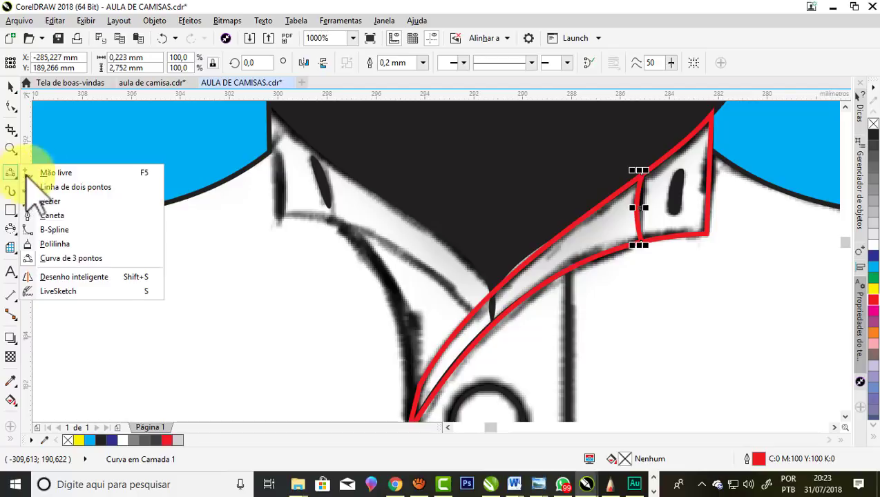
Draw a red-outlined three-point curve along the left collar edge to the V point
{"action": "left_click", "coordinate": [62, 258]}
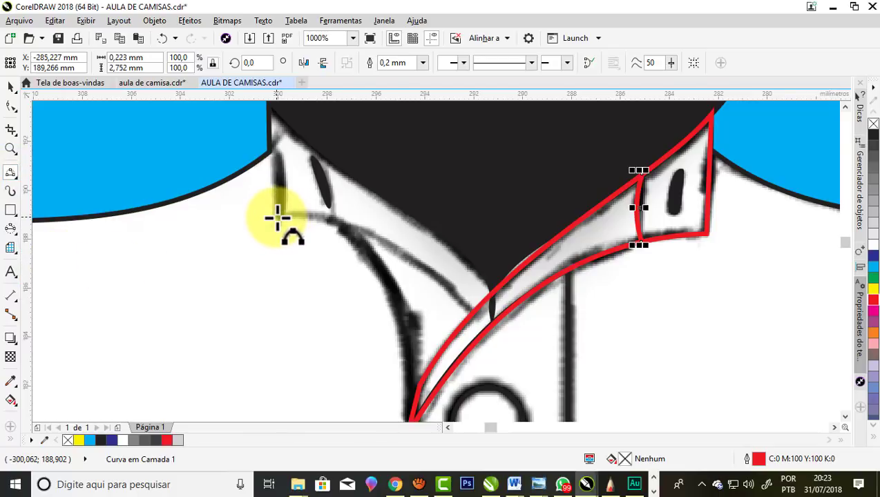
{"action": "left_click", "coordinate": [276, 218]}
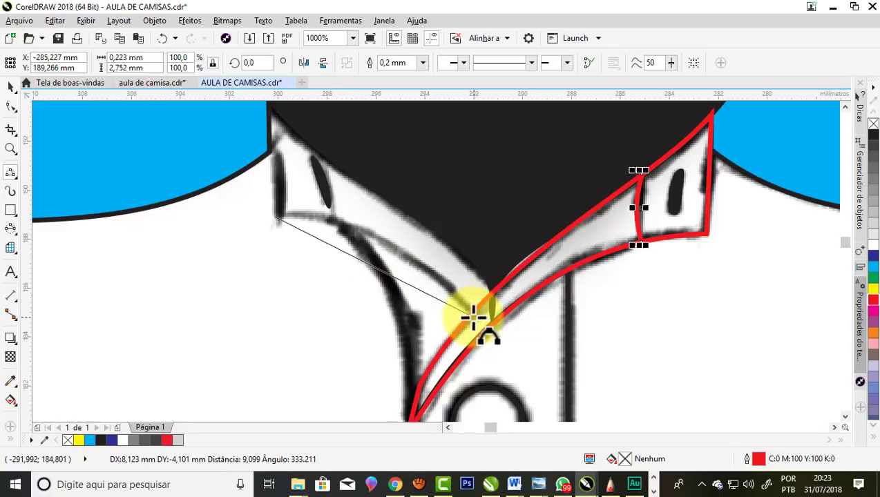
{"action": "left_click", "coordinate": [391, 241]}
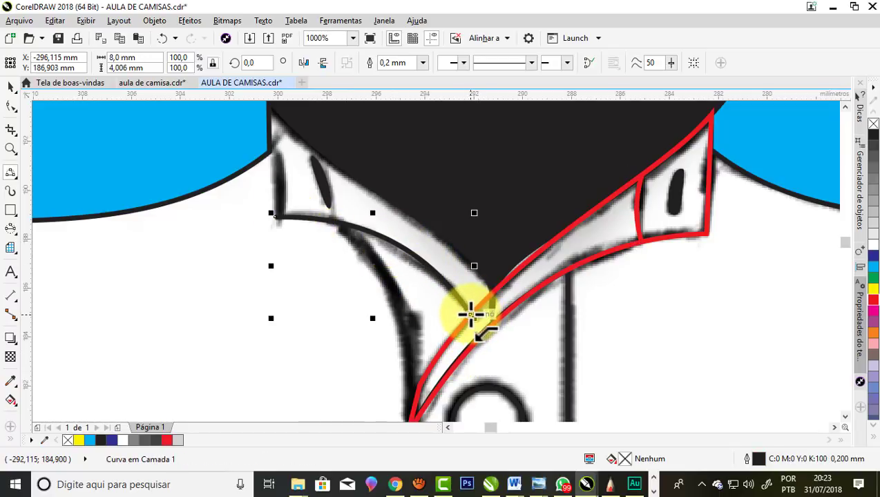
{"action": "mouse_move", "coordinate": [470, 314]}
{"action": "left_mouse_down"}
{"action": "mouse_move", "coordinate": [495, 296]}
{"action": "mouse_move", "coordinate": [381, 199]}
{"action": "mouse_move", "coordinate": [464, 255]}
{"action": "mouse_move", "coordinate": [495, 291]}
{"action": "left_mouse_up"}
{"action": "right_click", "coordinate": [872, 300]}
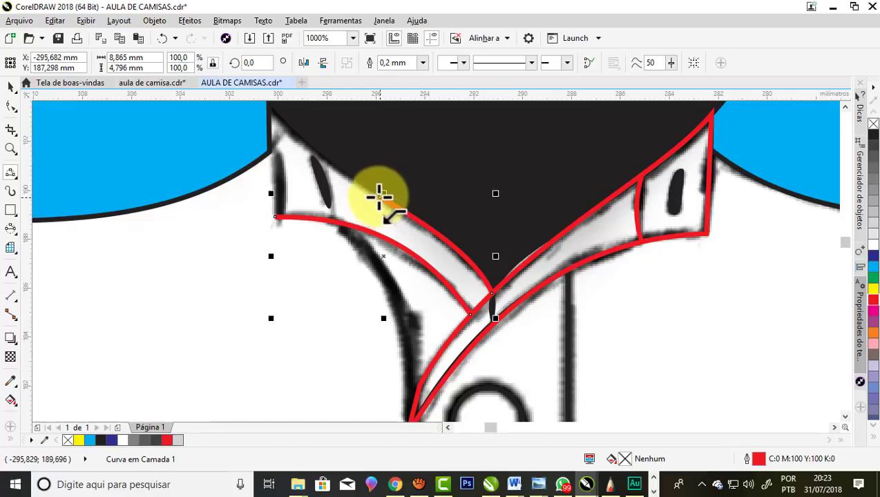
Add the left collar's upper and outer edges and fill the piece cyan
{"action": "left_click_drag", "start_coordinate": [268, 103], "coordinate": [367, 186]}
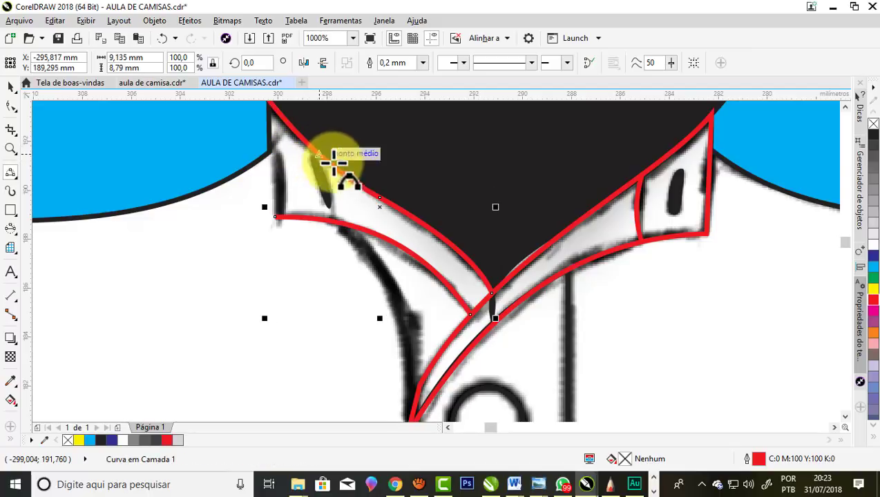
{"action": "scroll", "coordinate": [476, 283], "scroll_direction": "down", "scroll_amount": 1}
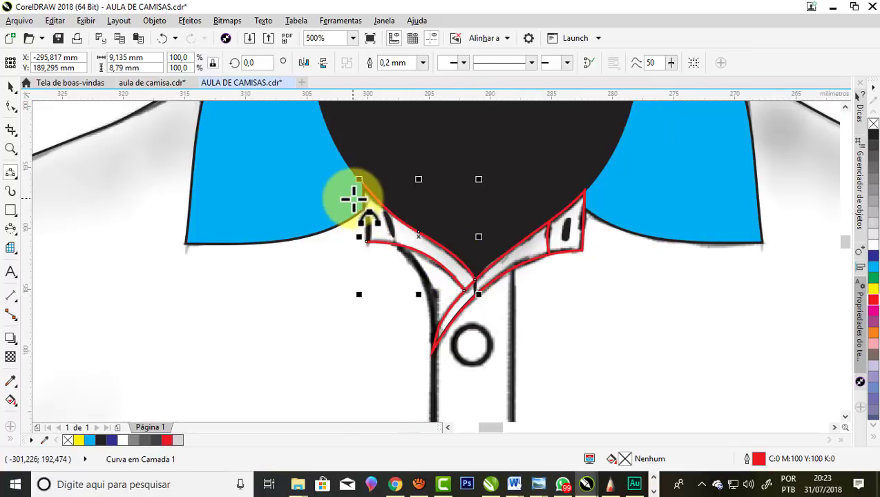
{"action": "scroll", "coordinate": [354, 197], "scroll_direction": "up", "scroll_amount": 1}
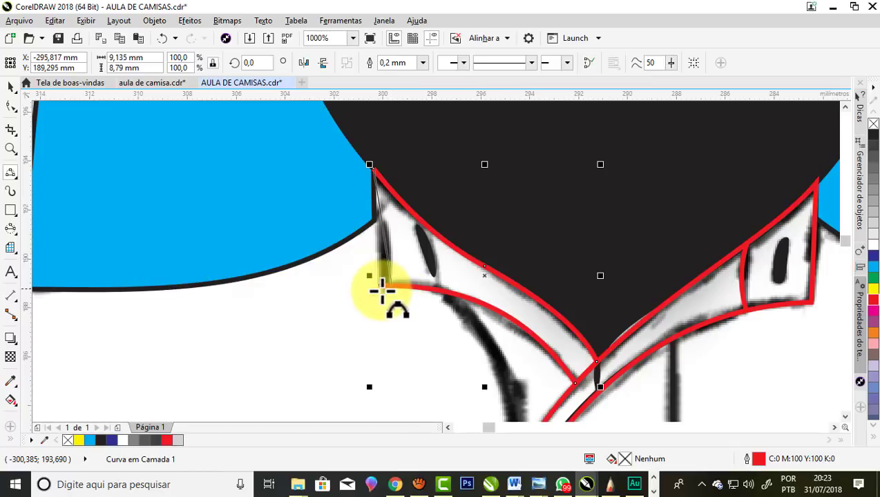
{"action": "left_click_drag", "start_coordinate": [384, 288], "coordinate": [378, 284]}
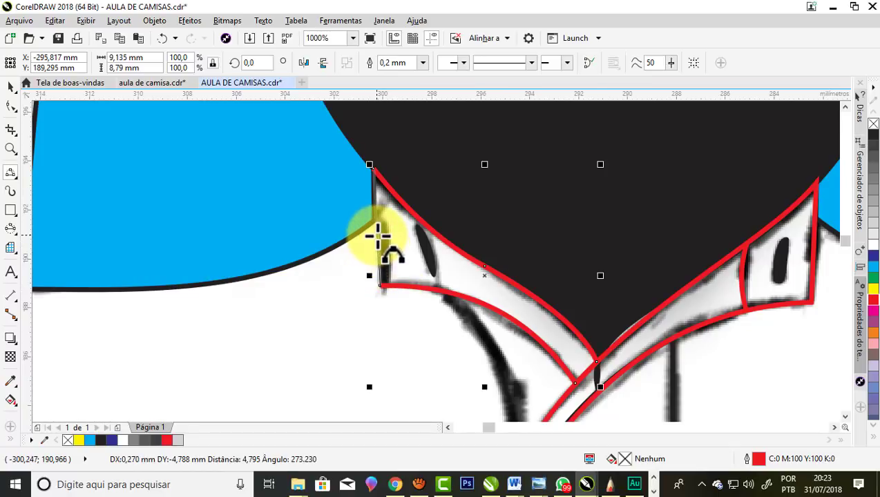
{"action": "scroll", "coordinate": [344, 177], "scroll_direction": "down", "scroll_amount": 1}
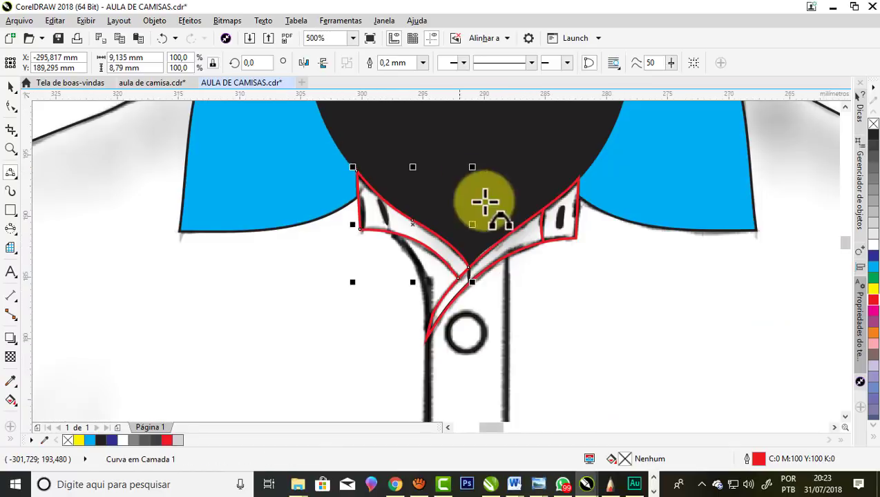
{"action": "scroll", "coordinate": [439, 249], "scroll_direction": "up", "scroll_amount": 1}
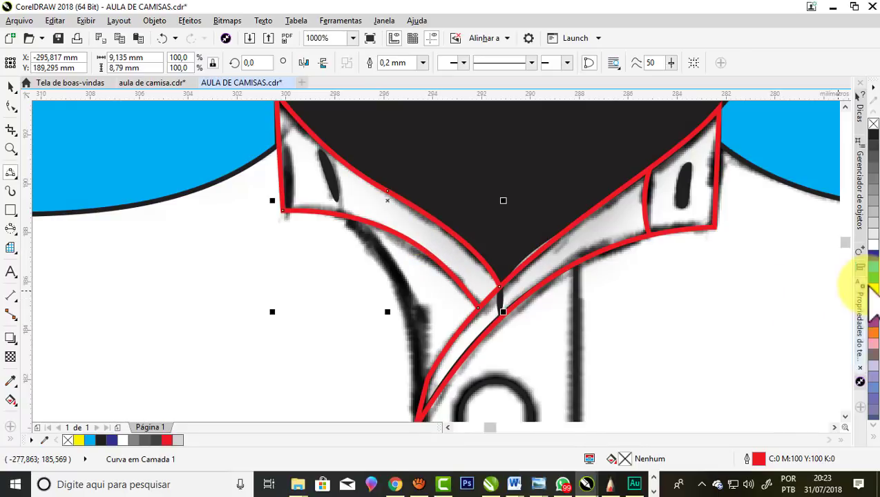
{"action": "scroll", "coordinate": [871, 292], "scroll_direction": "down", "scroll_amount": 1}
{"action": "left_click", "coordinate": [872, 271]}
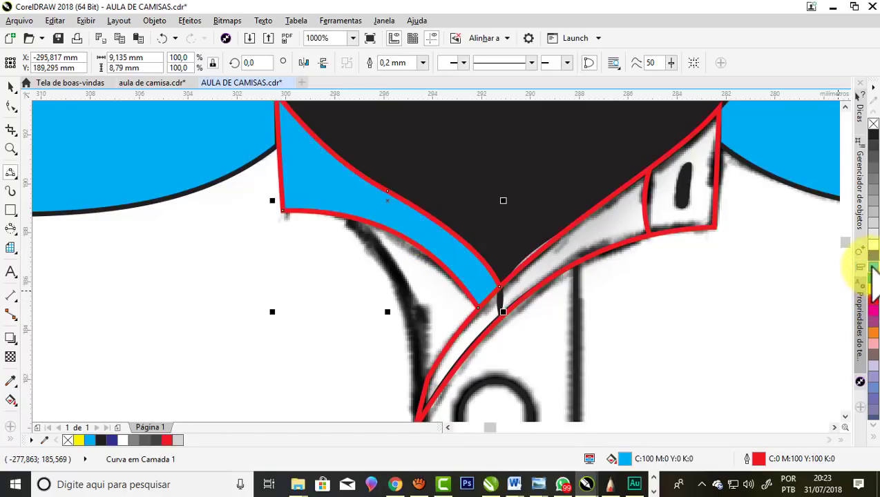
{"action": "scroll", "coordinate": [359, 245], "scroll_direction": "down", "scroll_amount": 1}
{"action": "scroll", "coordinate": [363, 245], "scroll_direction": "down", "scroll_amount": 1}
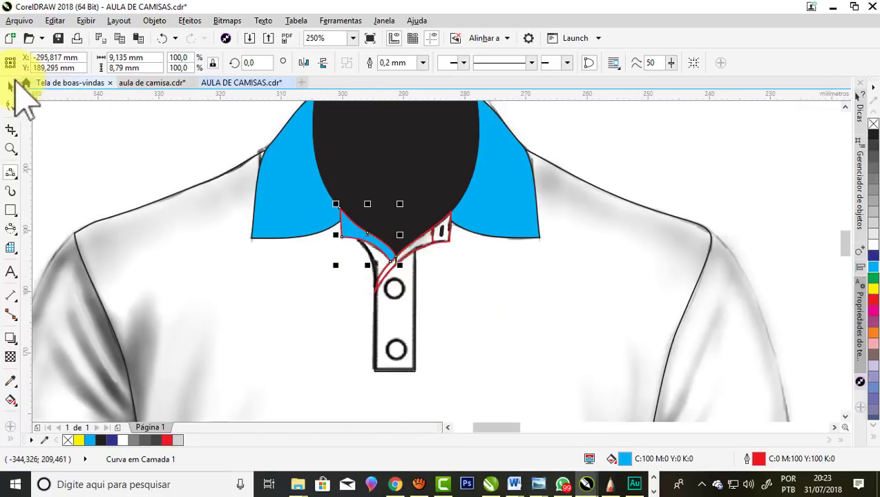
Select the right collar band piece, then leave the button placket with no fill
{"action": "left_click", "coordinate": [11, 87]}
{"action": "left_click", "coordinate": [428, 247]}
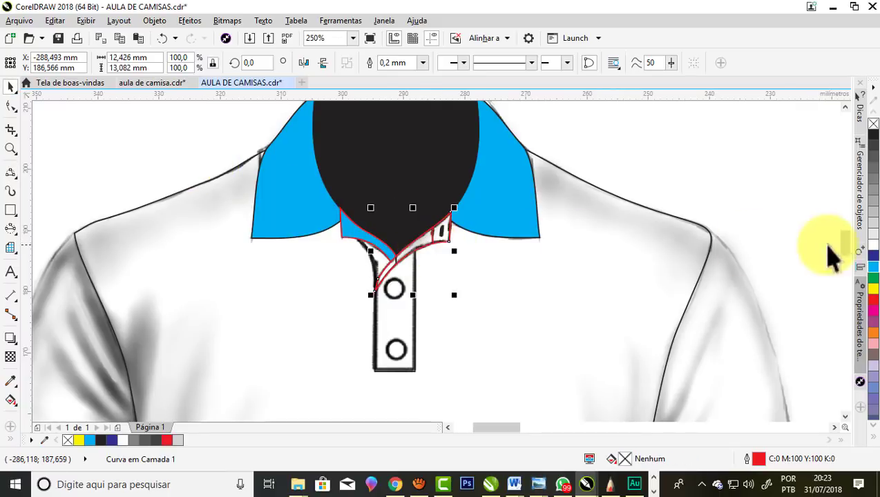
{"action": "key", "text": "Escape"}
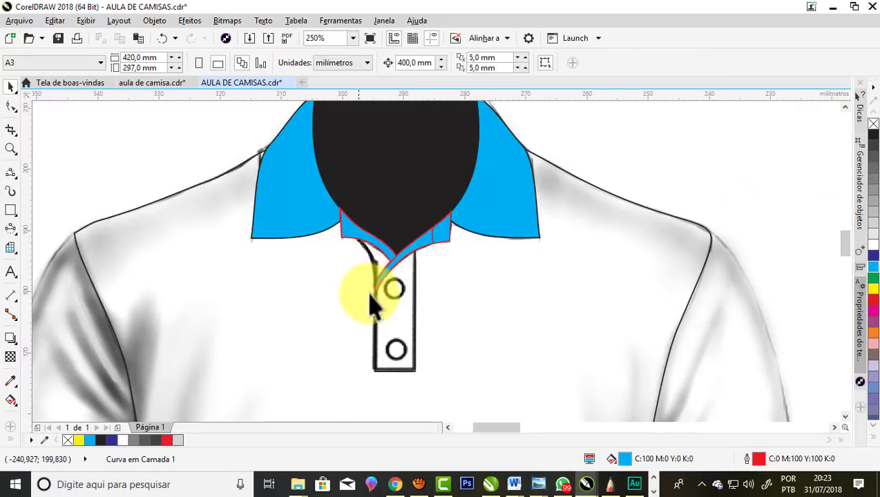
{"action": "left_click", "coordinate": [412, 285]}
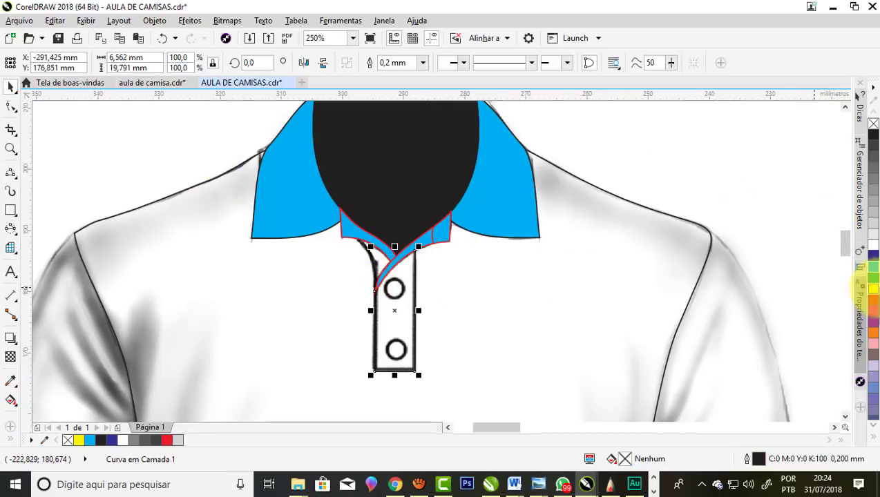
{"action": "left_click", "coordinate": [872, 272]}
{"action": "scroll", "coordinate": [409, 226], "scroll_direction": "down", "scroll_amount": 2}
{"action": "scroll", "coordinate": [399, 252], "scroll_direction": "up", "scroll_amount": 2}
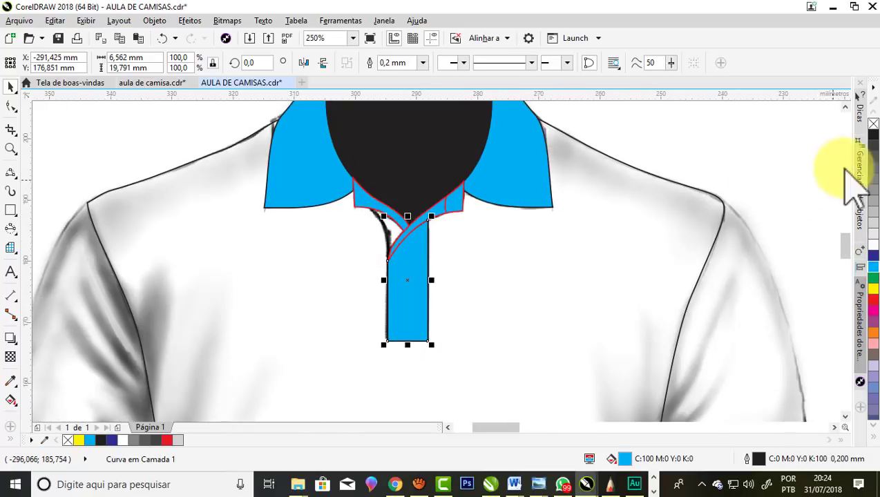
{"action": "left_click", "coordinate": [872, 123]}
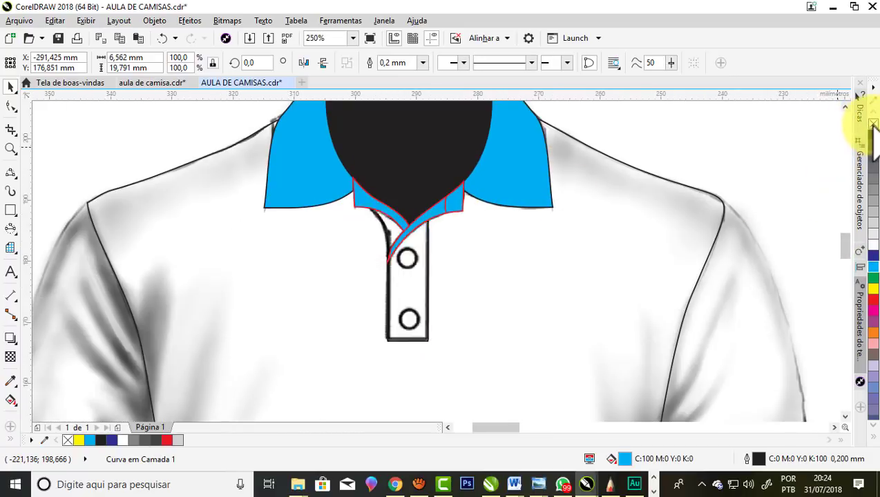
{"action": "left_click", "coordinate": [10, 229]}
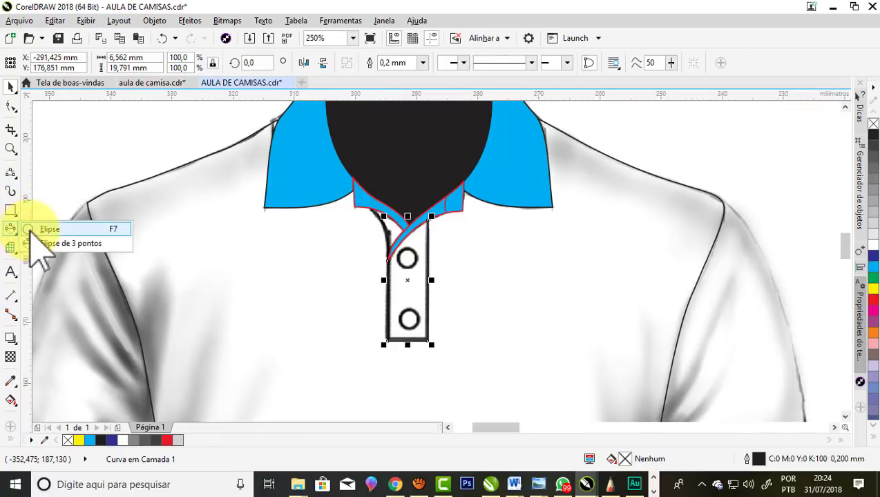
Use the Ellipse tool around the placket, then deselect the placket
{"action": "left_click", "coordinate": [41, 228]}
{"action": "scroll", "coordinate": [405, 264], "scroll_direction": "up", "scroll_amount": 2}
{"action": "scroll", "coordinate": [407, 259], "scroll_direction": "up", "scroll_amount": 1}
{"action": "scroll", "coordinate": [393, 230], "scroll_direction": "up", "scroll_amount": 1}
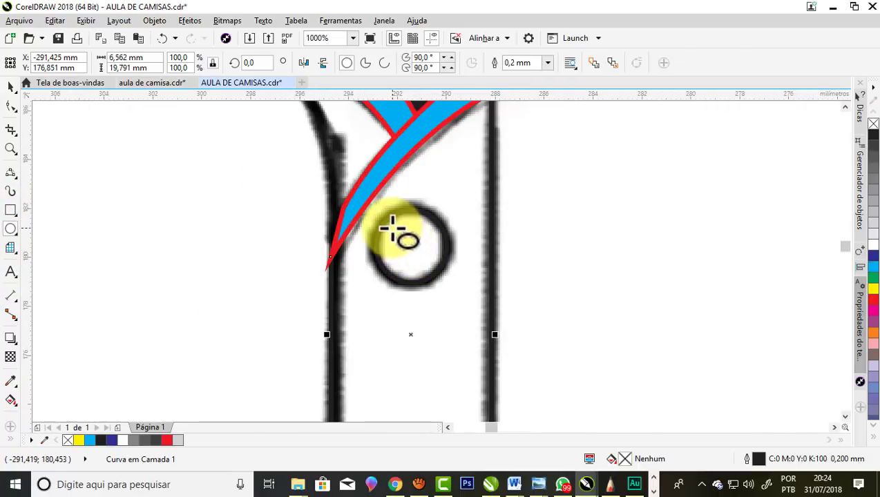
{"action": "scroll", "coordinate": [402, 220], "scroll_direction": "down", "scroll_amount": 2}
{"action": "scroll", "coordinate": [379, 281], "scroll_direction": "up", "scroll_amount": 1}
{"action": "scroll", "coordinate": [398, 286], "scroll_direction": "up", "scroll_amount": 2}
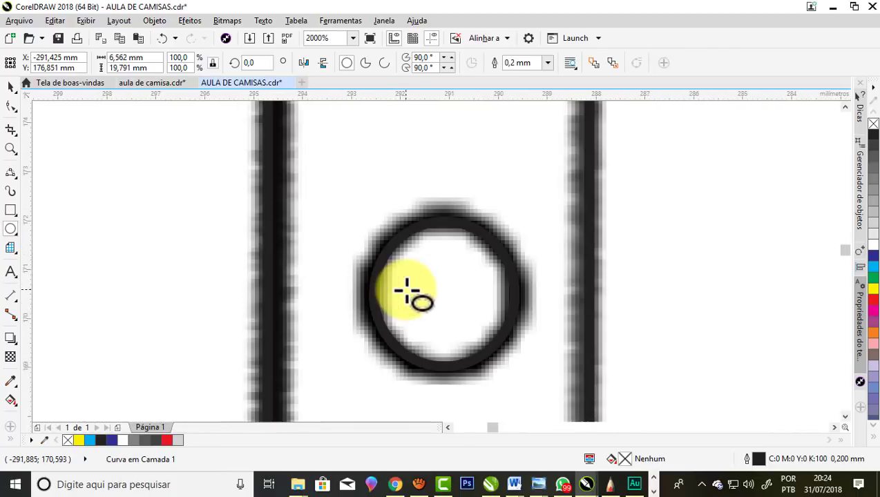
{"action": "scroll", "coordinate": [408, 290], "scroll_direction": "down", "scroll_amount": 2}
{"action": "scroll", "coordinate": [407, 286], "scroll_direction": "down", "scroll_amount": 2}
{"action": "left_click", "coordinate": [11, 86]}
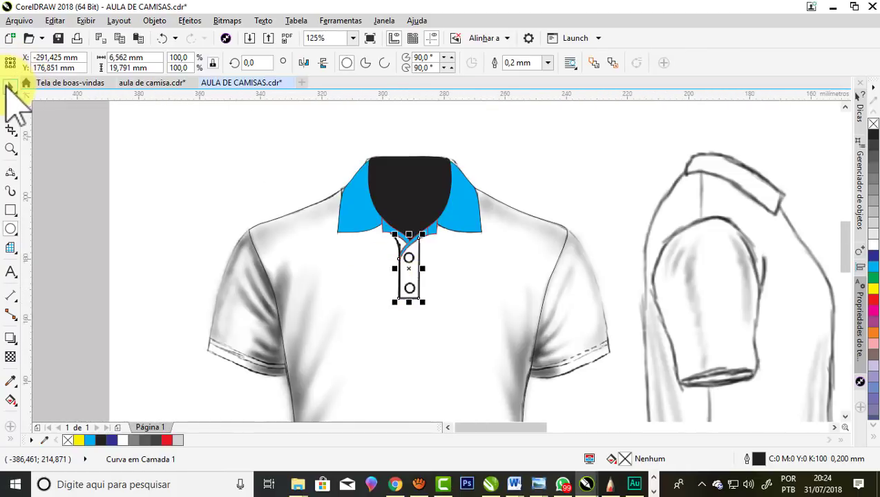
{"action": "scroll", "coordinate": [428, 180], "scroll_direction": "down", "scroll_amount": 1}
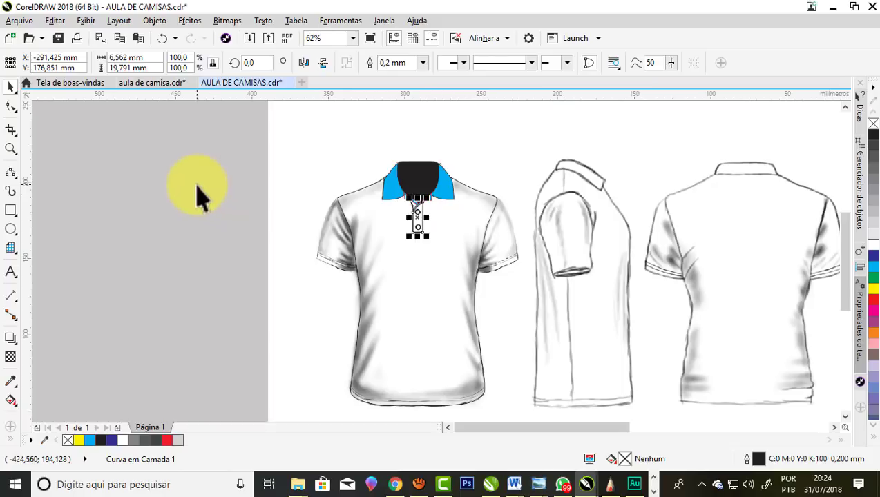
{"action": "left_click", "coordinate": [228, 231]}
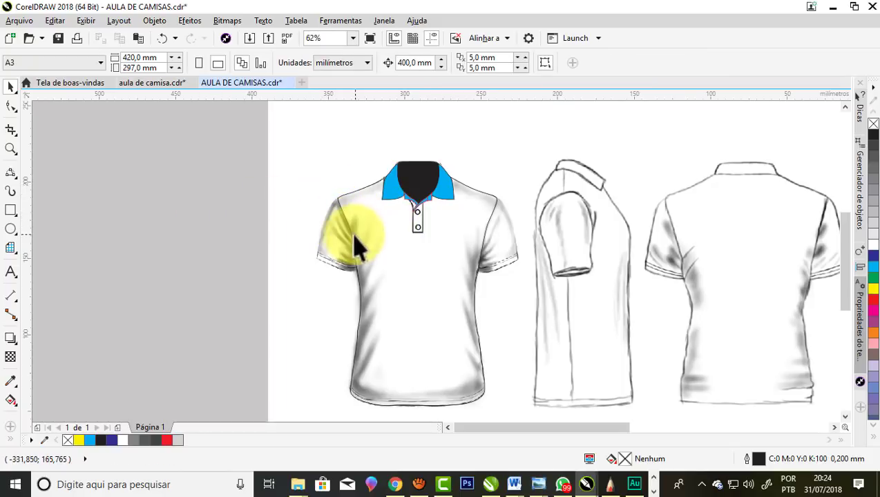
Draw a rectangle spanning the front shirt's left sleeve
{"action": "scroll", "coordinate": [343, 242], "scroll_direction": "up", "scroll_amount": 1}
{"action": "left_click", "coordinate": [10, 210]}
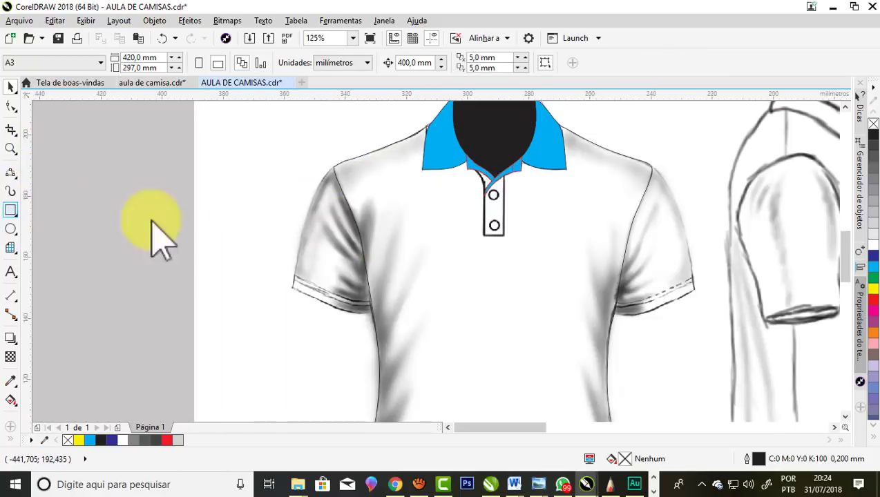
{"action": "mouse_move", "coordinate": [280, 151]}
{"action": "left_mouse_down"}
{"action": "mouse_move", "coordinate": [369, 324]}
{"action": "mouse_move", "coordinate": [373, 312]}
{"action": "left_mouse_up"}
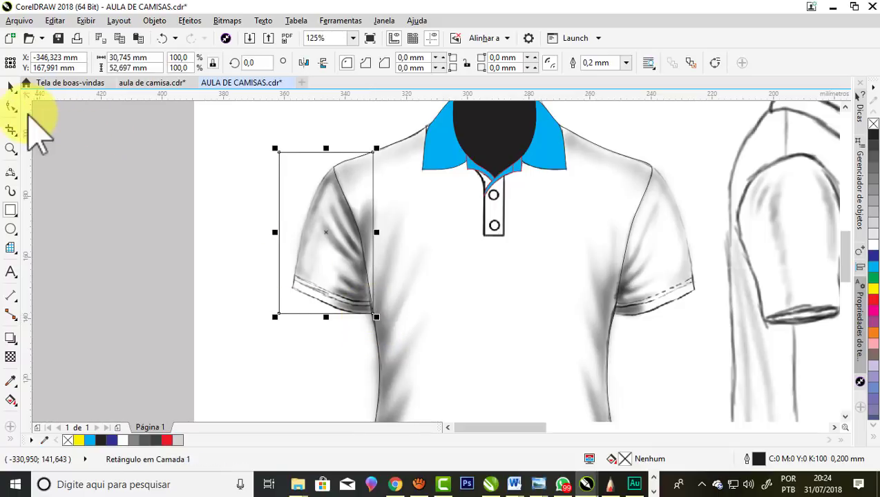
{"action": "left_click", "coordinate": [10, 106]}
Convert the rectangle to curves and move its corners to the shoulder and sleeve hem
{"action": "left_click", "coordinate": [714, 62]}
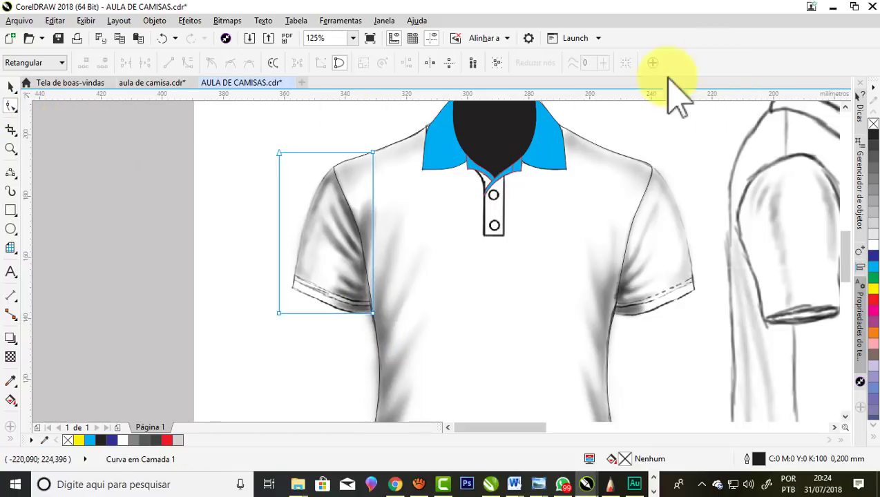
{"action": "scroll", "coordinate": [359, 155], "scroll_direction": "up", "scroll_amount": 2}
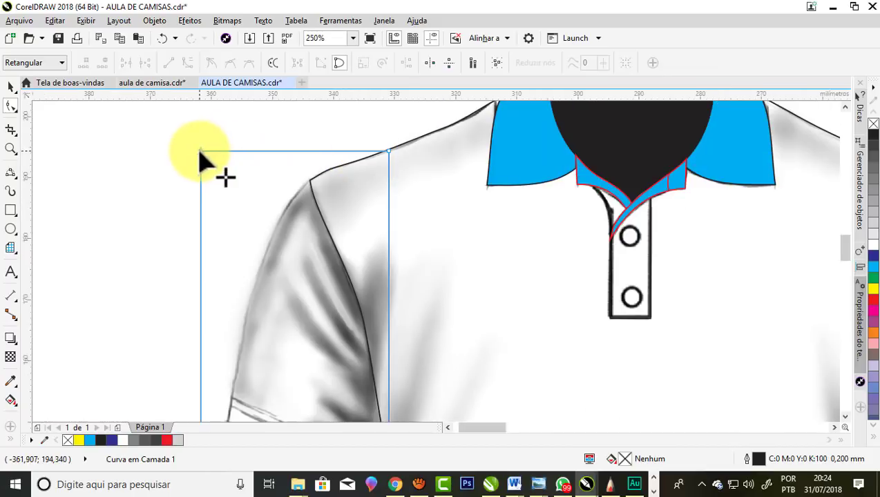
{"action": "left_click_drag", "start_coordinate": [199, 150], "coordinate": [312, 178]}
{"action": "scroll", "coordinate": [316, 169], "scroll_direction": "down", "scroll_amount": 2}
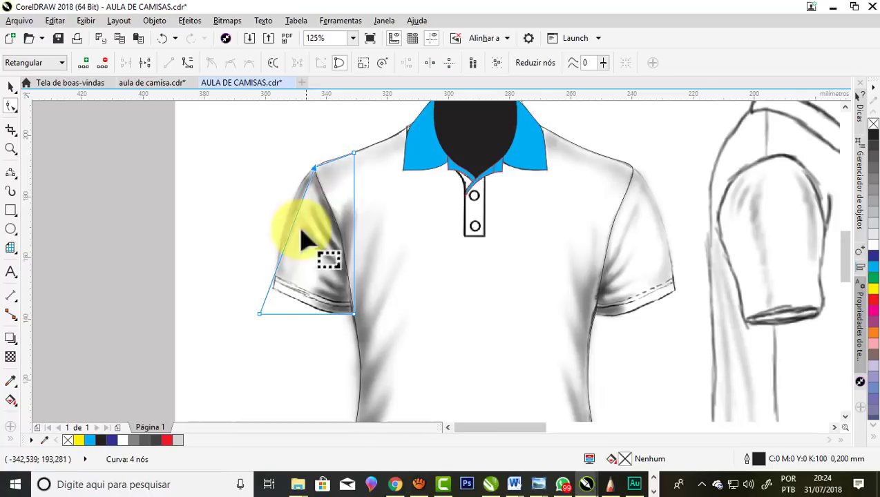
{"action": "left_click_drag", "start_coordinate": [257, 316], "coordinate": [270, 288]}
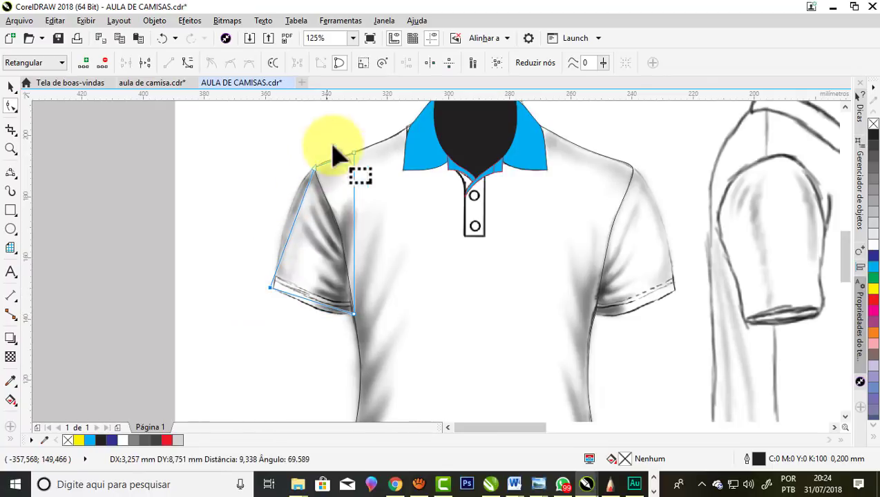
{"action": "scroll", "coordinate": [298, 230], "scroll_direction": "up", "scroll_amount": 2}
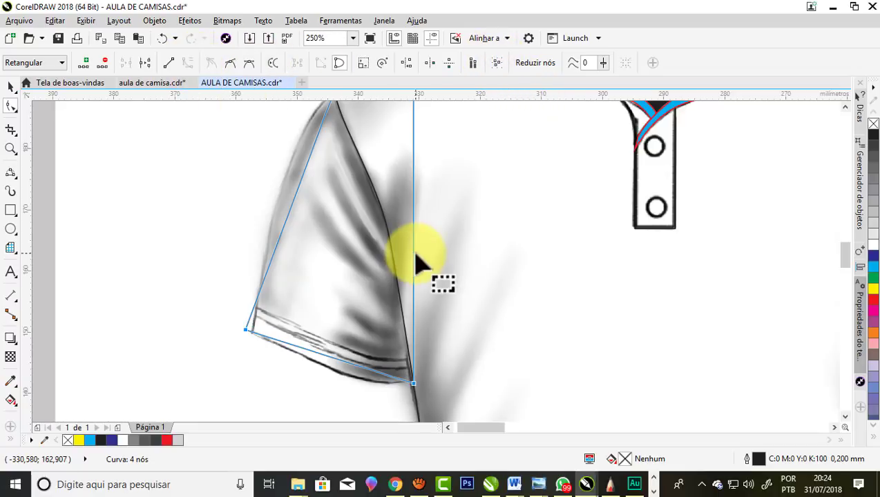
{"action": "scroll", "coordinate": [422, 265], "scroll_direction": "down", "scroll_amount": 2}
{"action": "scroll", "coordinate": [330, 201], "scroll_direction": "up", "scroll_amount": 2}
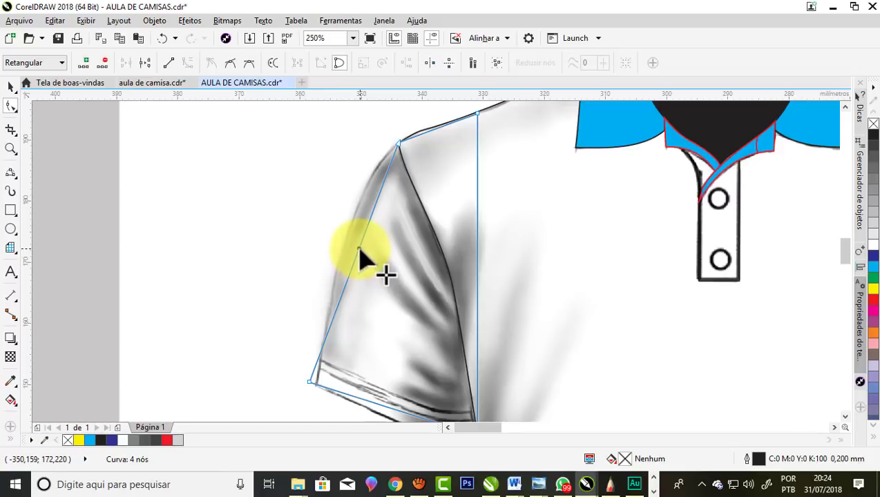
Bow the outer sleeve edge into a curve and adjust the lower-left hem corner
{"action": "left_click_drag", "start_coordinate": [358, 248], "coordinate": [352, 221]}
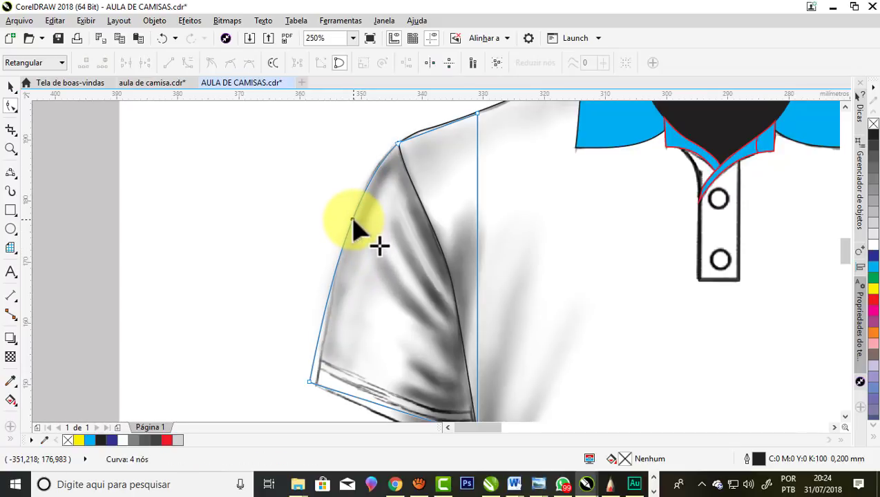
{"action": "scroll", "coordinate": [344, 216], "scroll_direction": "down", "scroll_amount": 2}
{"action": "scroll", "coordinate": [338, 308], "scroll_direction": "up", "scroll_amount": 2}
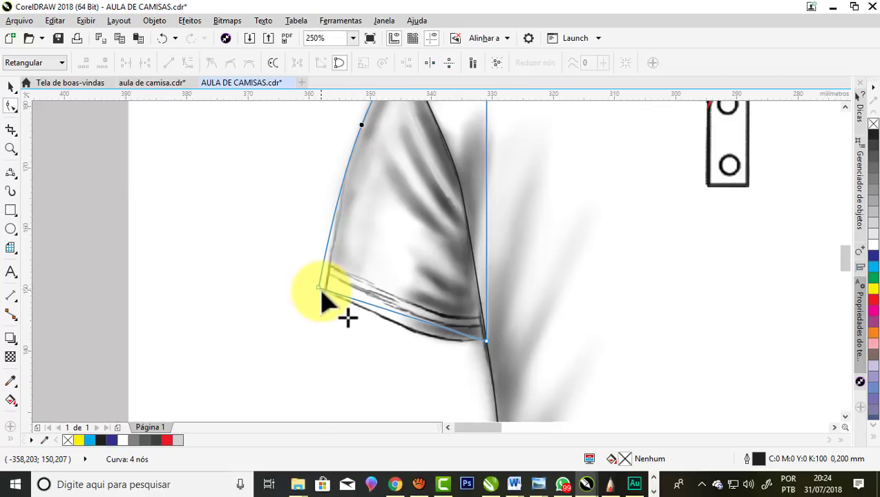
{"action": "scroll", "coordinate": [321, 295], "scroll_direction": "up", "scroll_amount": 2}
{"action": "left_click_drag", "start_coordinate": [319, 296], "coordinate": [337, 304]}
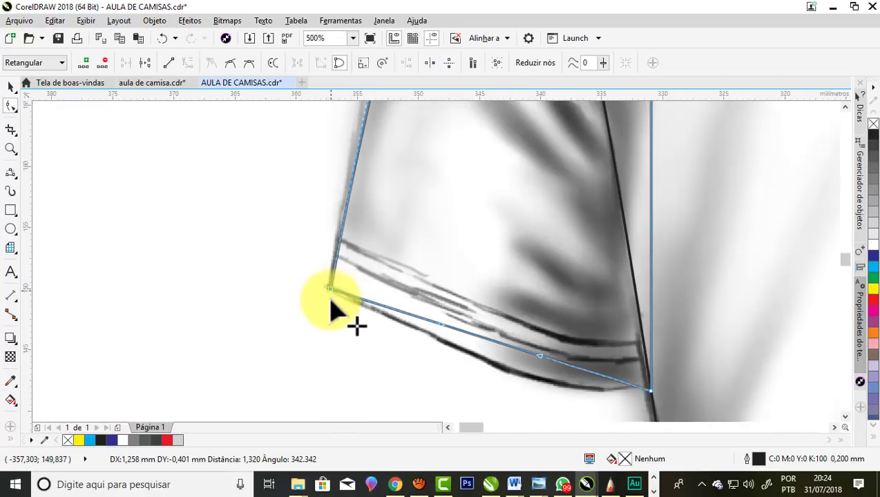
{"action": "scroll", "coordinate": [338, 303], "scroll_direction": "down", "scroll_amount": 2}
{"action": "scroll", "coordinate": [344, 256], "scroll_direction": "up", "scroll_amount": 1}
{"action": "left_click_drag", "start_coordinate": [341, 237], "coordinate": [338, 235]}
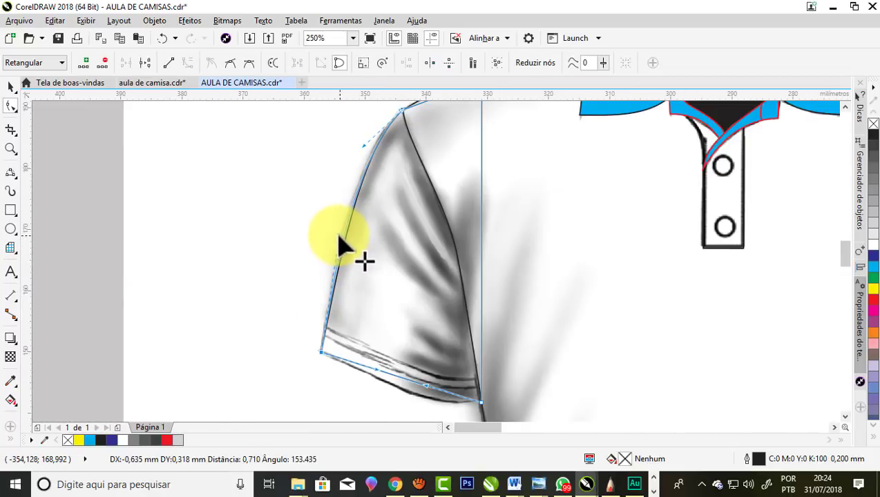
{"action": "scroll", "coordinate": [393, 333], "scroll_direction": "down", "scroll_amount": 1}
{"action": "scroll", "coordinate": [373, 308], "scroll_direction": "up", "scroll_amount": 1}
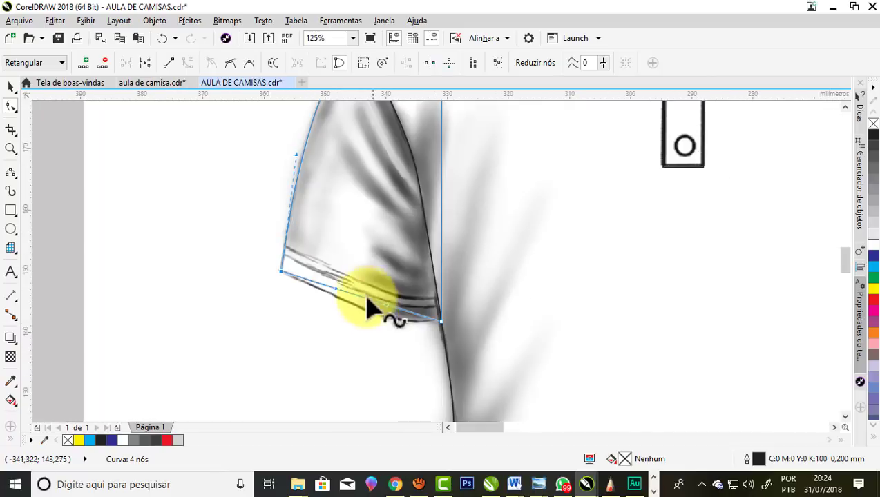
{"action": "scroll", "coordinate": [336, 316], "scroll_direction": "up", "scroll_amount": 1}
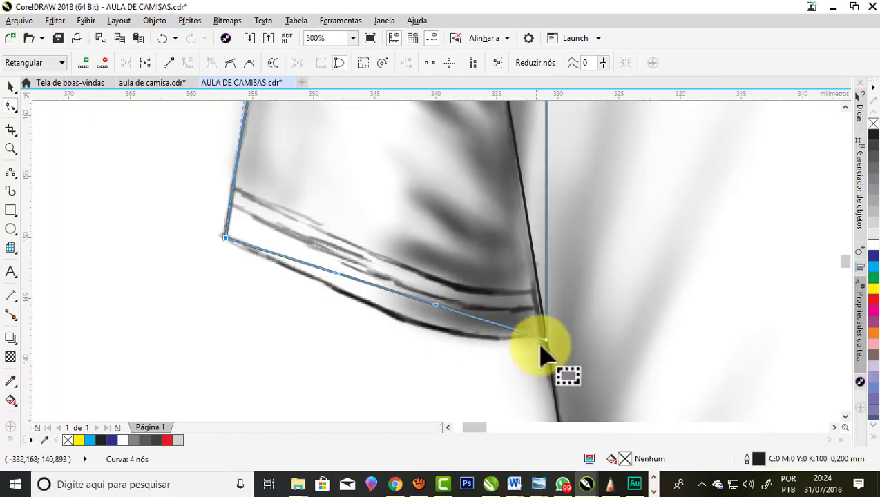
Curve the cuff edge to follow the sleeve hem
{"action": "left_click_drag", "start_coordinate": [545, 341], "coordinate": [514, 332]}
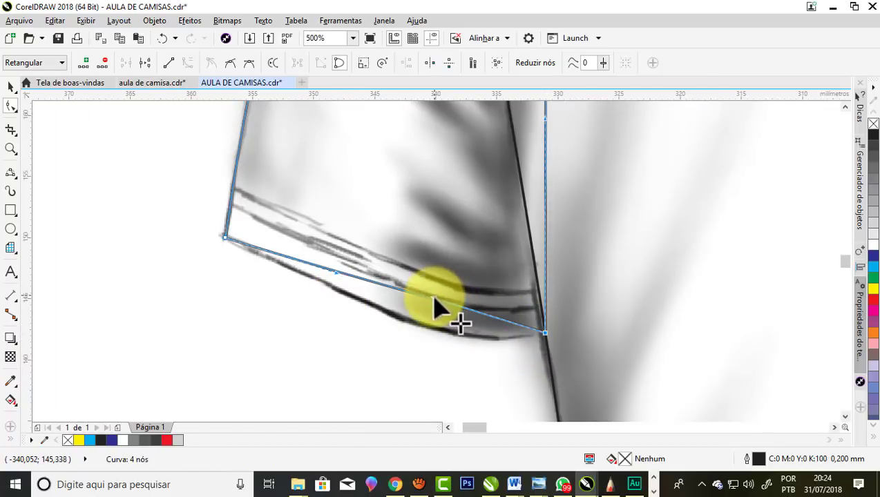
{"action": "left_click_drag", "start_coordinate": [439, 338], "coordinate": [449, 370]}
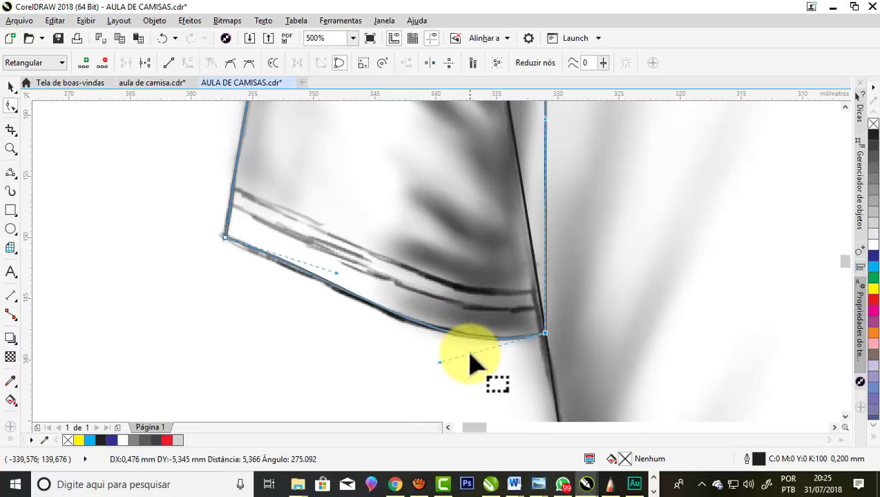
{"action": "left_click_drag", "start_coordinate": [332, 275], "coordinate": [307, 274]}
{"action": "scroll", "coordinate": [363, 310], "scroll_direction": "down", "scroll_amount": 4}
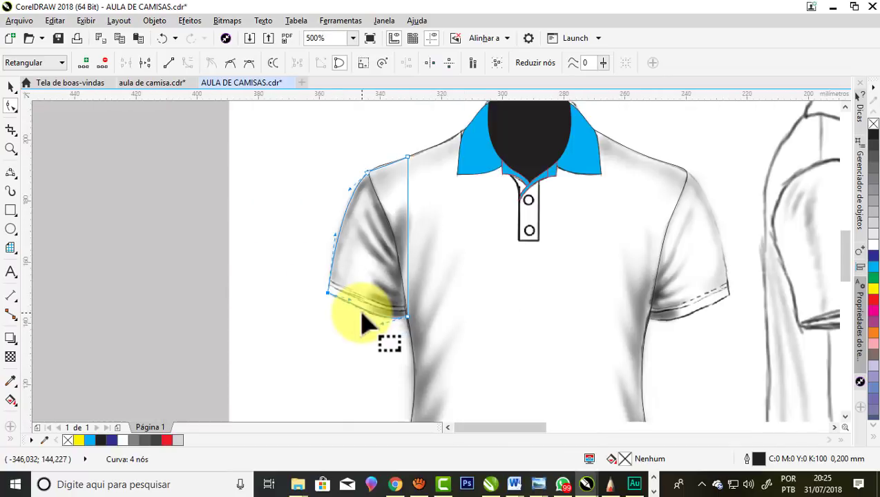
{"action": "scroll", "coordinate": [405, 212], "scroll_direction": "up", "scroll_amount": 1}
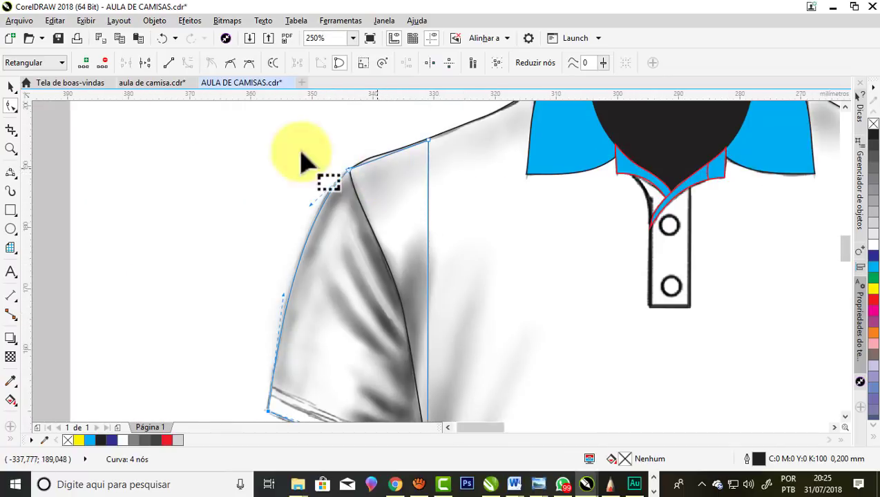
{"action": "left_click", "coordinate": [11, 86]}
{"action": "scroll", "coordinate": [314, 188], "scroll_direction": "down", "scroll_amount": 1}
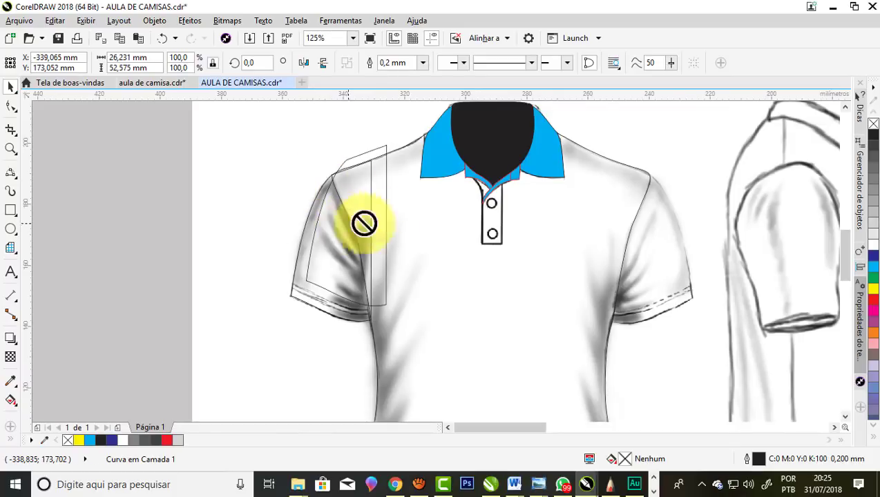
Copy the sleeve outline, mirror it horizontally, and snap it onto the right shoulder
{"action": "mouse_move", "coordinate": [363, 226]}
{"action": "left_mouse_down"}
{"action": "mouse_move", "coordinate": [642, 266]}
{"action": "mouse_move", "coordinate": [639, 254]}
{"action": "left_mouse_up"}
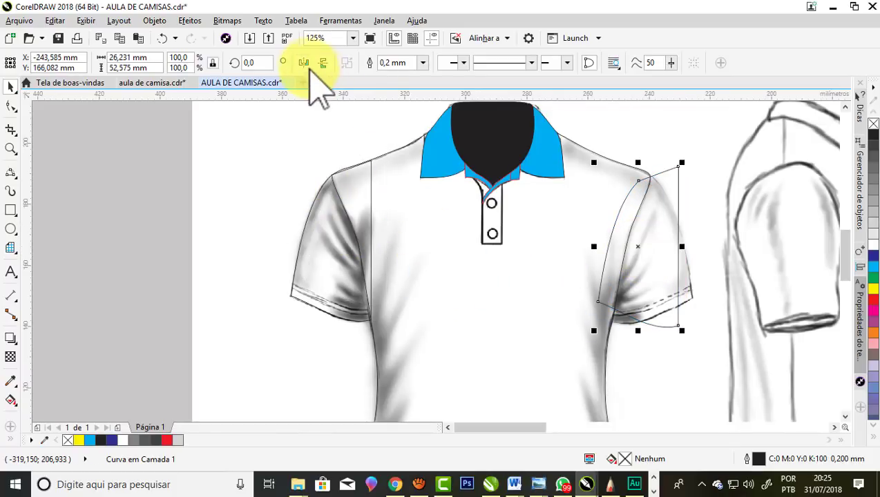
{"action": "left_click", "coordinate": [304, 63]}
{"action": "scroll", "coordinate": [676, 197], "scroll_direction": "up", "scroll_amount": 2}
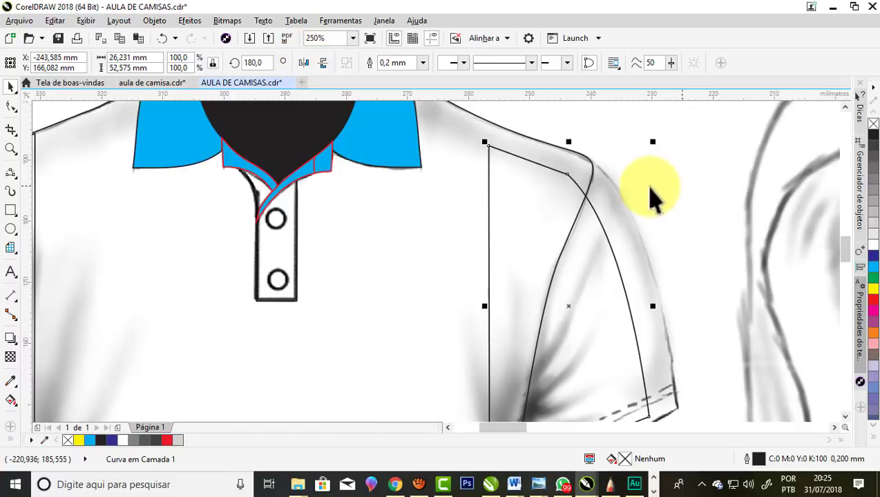
{"action": "left_click_drag", "start_coordinate": [551, 172], "coordinate": [584, 169]}
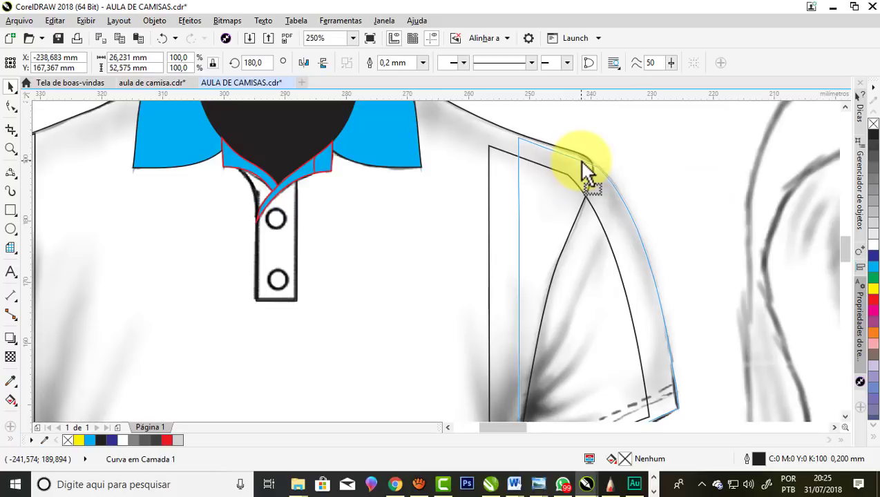
{"action": "left_click_drag", "start_coordinate": [584, 169], "coordinate": [585, 173]}
{"action": "scroll", "coordinate": [583, 168], "scroll_direction": "down", "scroll_amount": 2}
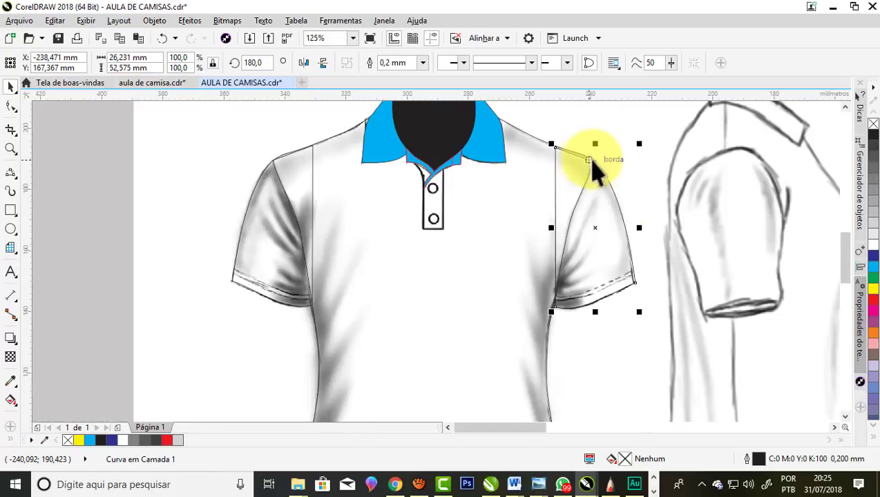
{"action": "scroll", "coordinate": [433, 232], "scroll_direction": "down", "scroll_amount": 2}
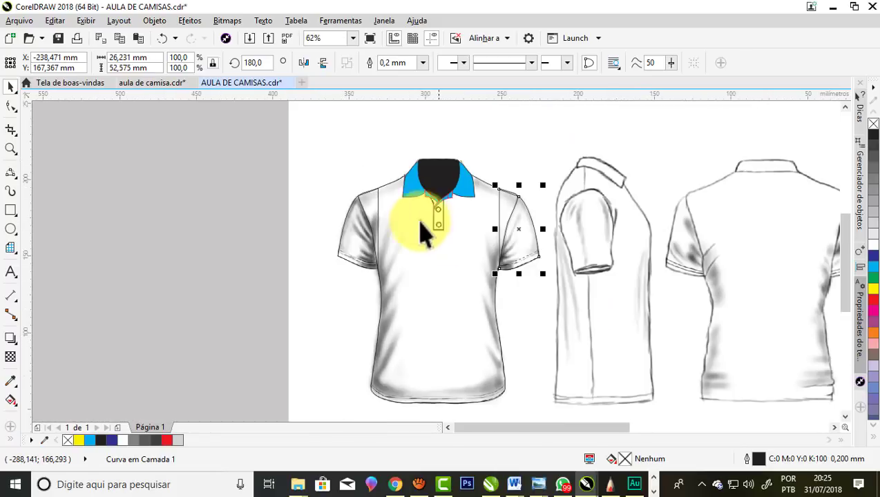
{"action": "key", "text": "Escape"}
Fill the shirt body white and both sleeves red
{"action": "scroll", "coordinate": [372, 205], "scroll_direction": "up", "scroll_amount": 2}
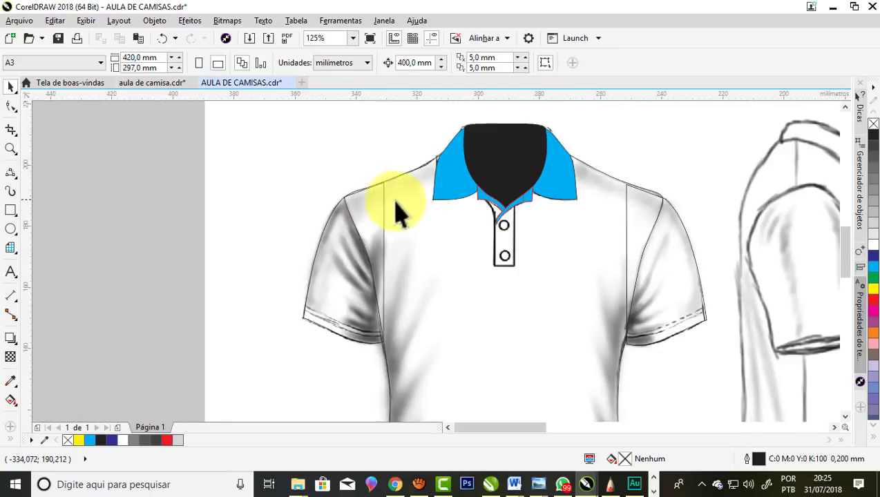
{"action": "left_click", "coordinate": [403, 202]}
{"action": "scroll", "coordinate": [404, 203], "scroll_direction": "down", "scroll_amount": 2}
{"action": "scroll", "coordinate": [454, 332], "scroll_direction": "up", "scroll_amount": 2}
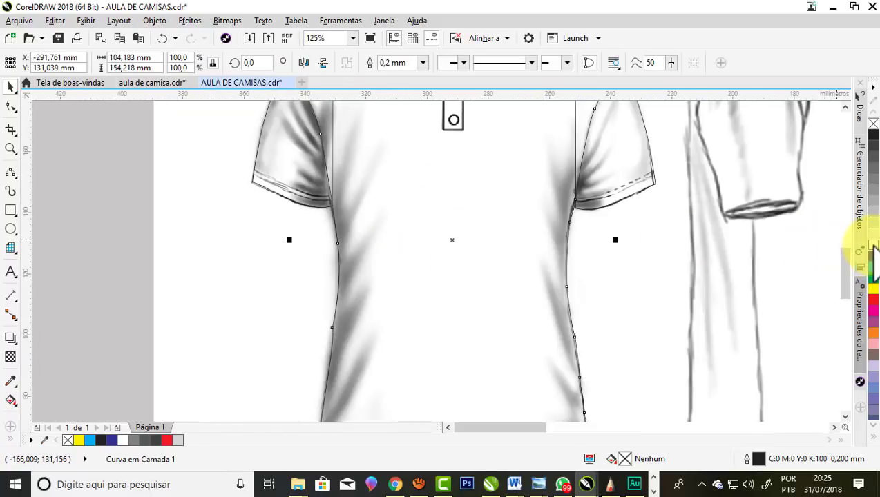
{"action": "left_click", "coordinate": [873, 243]}
{"action": "scroll", "coordinate": [498, 247], "scroll_direction": "down", "scroll_amount": 2}
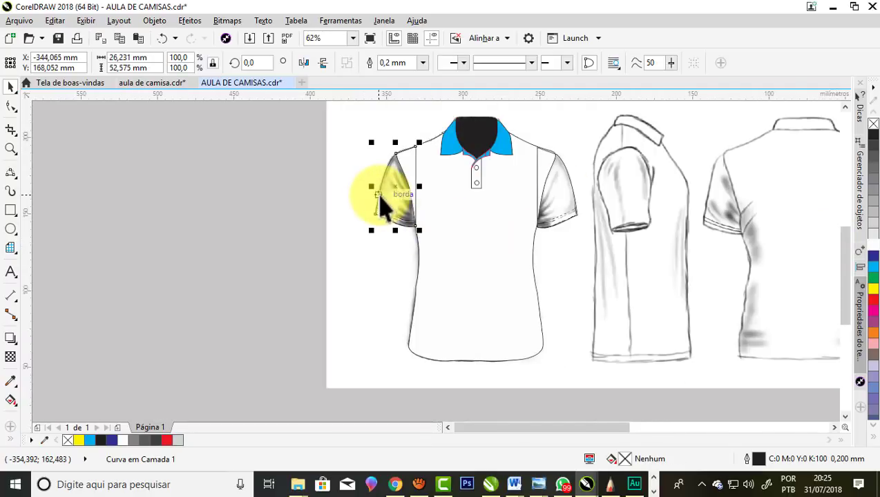
{"action": "left_click", "coordinate": [872, 298]}
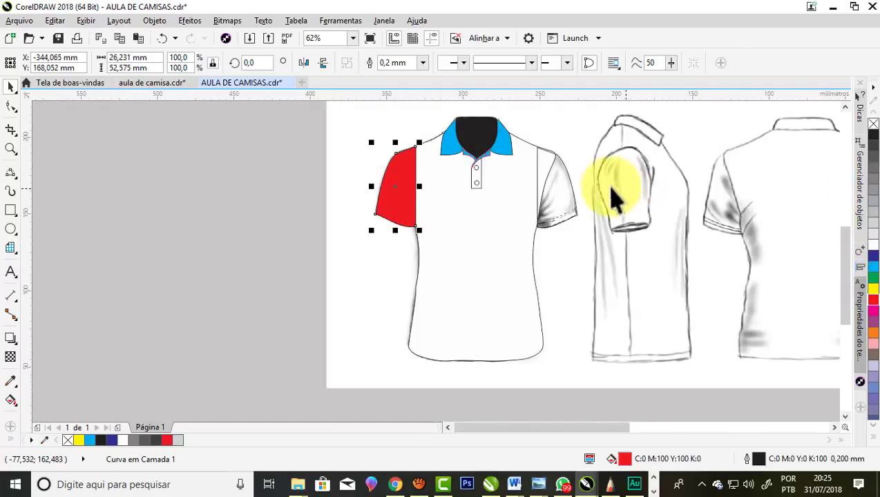
{"action": "left_click", "coordinate": [559, 188]}
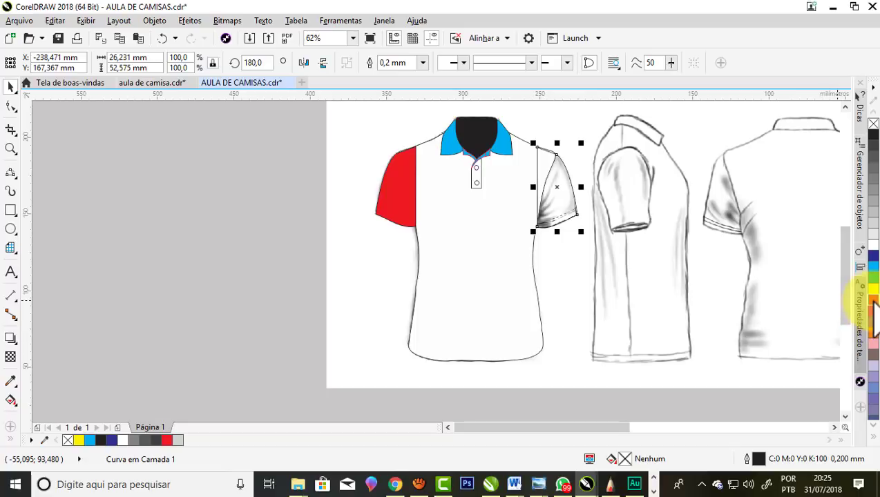
{"action": "left_click", "coordinate": [872, 300]}
{"action": "scroll", "coordinate": [531, 169], "scroll_direction": "up", "scroll_amount": 2}
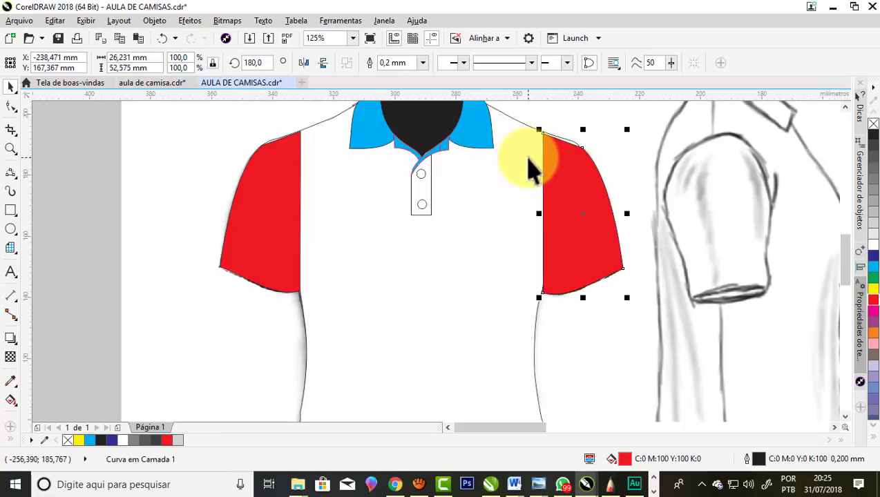
{"action": "scroll", "coordinate": [397, 214], "scroll_direction": "down", "scroll_amount": 2}
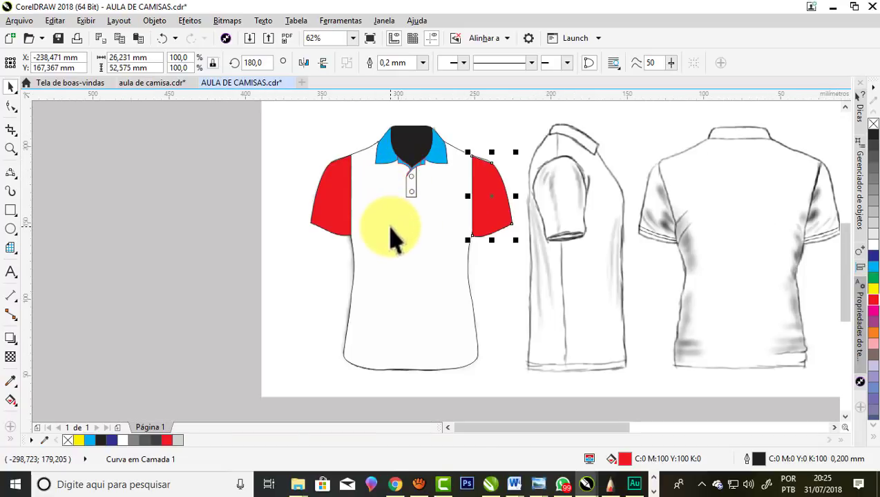
Trim the sleeves against the shirt body so they sit cleanly beside it
{"action": "left_click", "coordinate": [390, 234]}
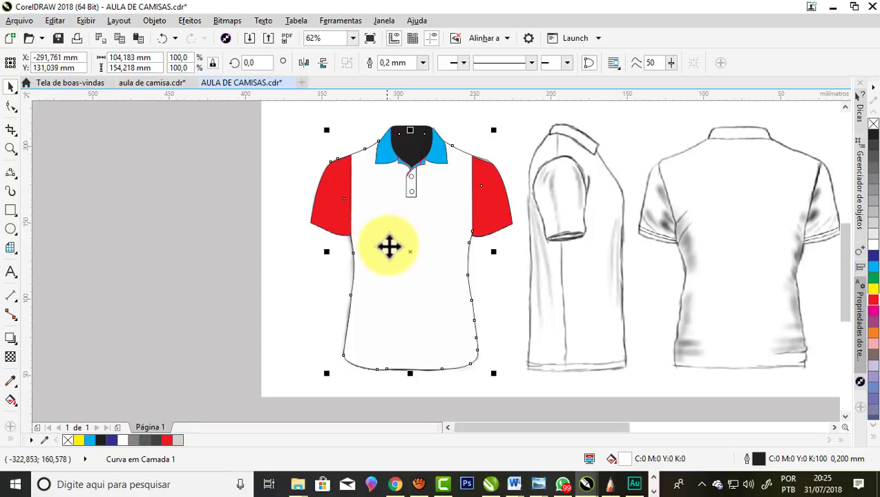
{"action": "left_click", "coordinate": [207, 249]}
{"action": "left_click", "coordinate": [379, 295]}
{"action": "scroll", "coordinate": [354, 157], "scroll_direction": "up", "scroll_amount": 2}
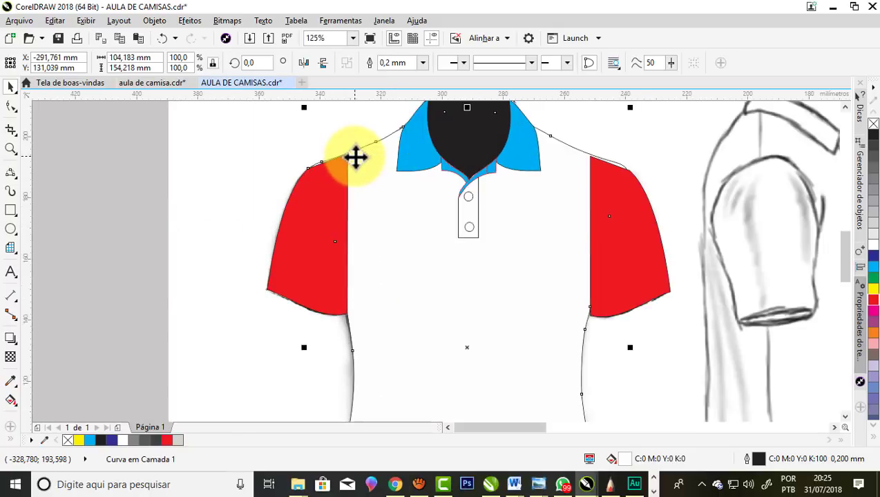
{"action": "left_click", "coordinate": [272, 298], "text": "shift"}
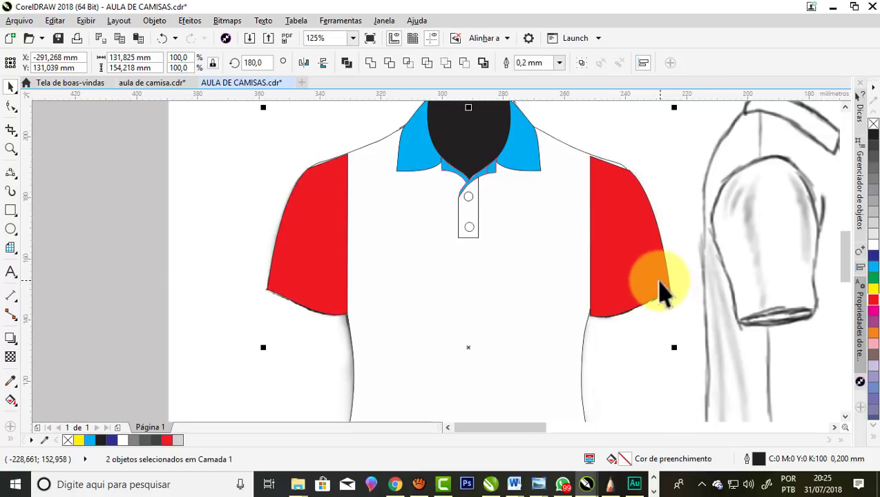
{"action": "left_click", "coordinate": [658, 281], "text": "shift"}
{"action": "left_click", "coordinate": [389, 63]}
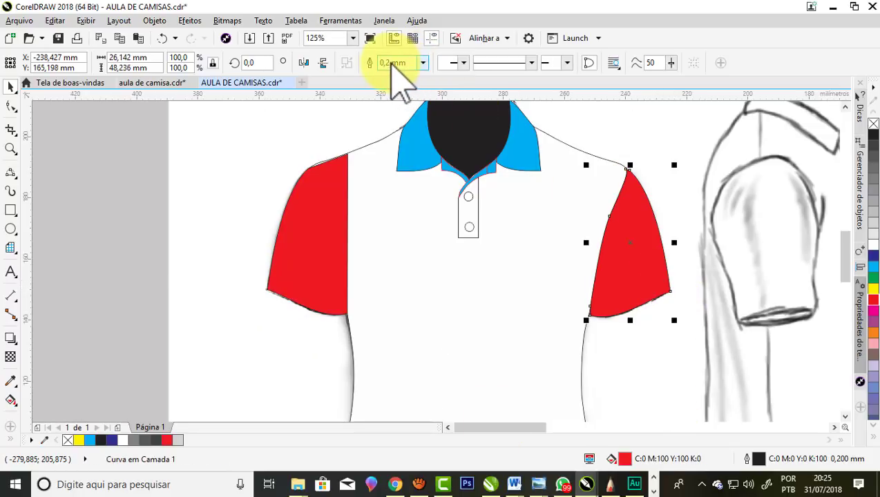
{"action": "left_click", "coordinate": [120, 153]}
{"action": "left_click", "coordinate": [391, 335]}
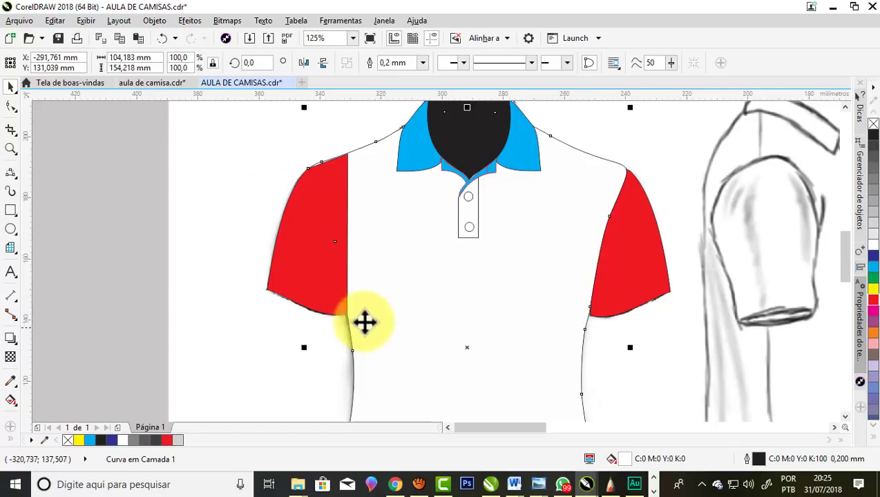
{"action": "left_click", "coordinate": [275, 295], "text": "shift"}
{"action": "left_click", "coordinate": [389, 65]}
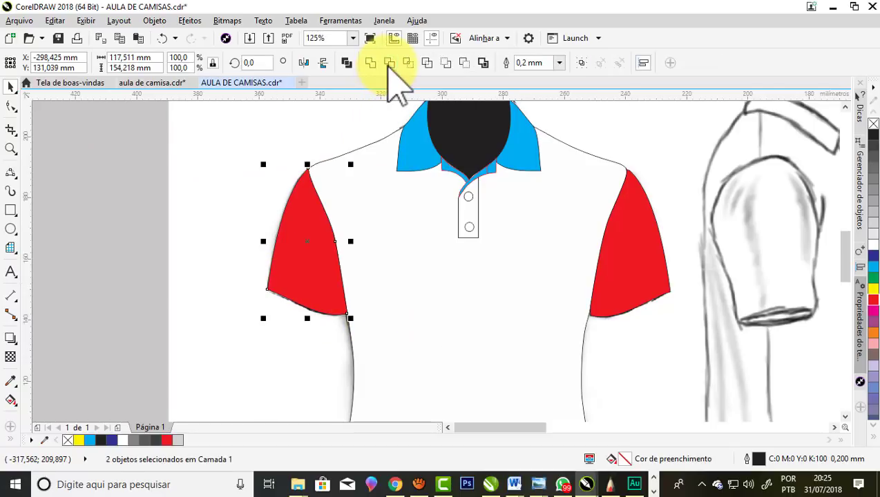
{"action": "left_click", "coordinate": [255, 191]}
{"action": "scroll", "coordinate": [432, 182], "scroll_direction": "down", "scroll_amount": 2}
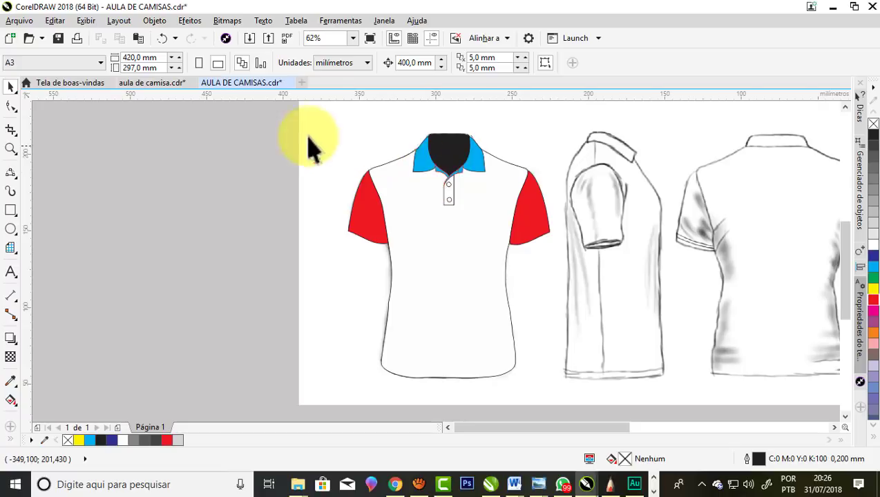
Marquee-select the coloured front shirt and nudge it 400 mm to the right
{"action": "mouse_move", "coordinate": [274, 111]}
{"action": "left_mouse_down"}
{"action": "mouse_move", "coordinate": [560, 376]}
{"action": "mouse_move", "coordinate": [556, 393]}
{"action": "left_mouse_up"}
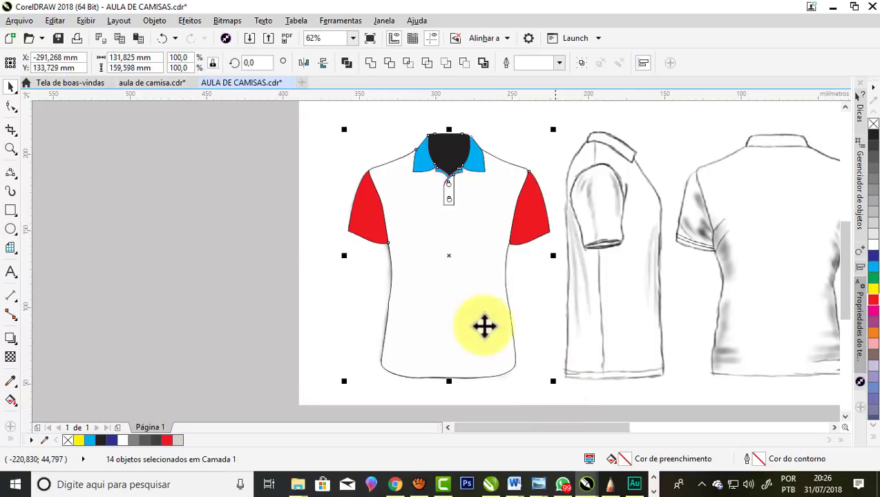
{"action": "scroll", "coordinate": [403, 244], "scroll_direction": "down", "scroll_amount": 1}
{"action": "scroll", "coordinate": [403, 243], "scroll_direction": "down", "scroll_amount": 1}
{"action": "scroll", "coordinate": [580, 241], "scroll_direction": "up", "scroll_amount": 1}
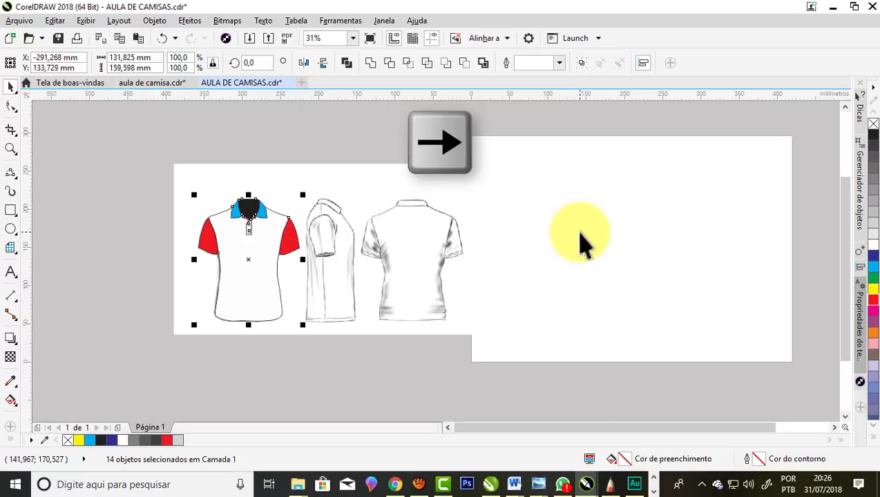
{"action": "key", "text": "Right"}
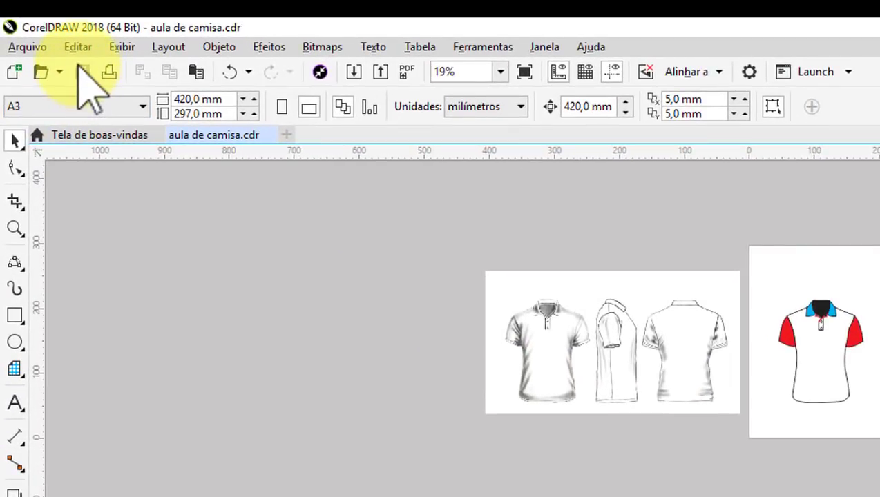
Save the drawing, then start a Bezier curve at the hem's right side
{"action": "left_click", "coordinate": [80, 69]}
{"action": "scroll", "coordinate": [535, 408], "scroll_direction": "up", "scroll_amount": 3}
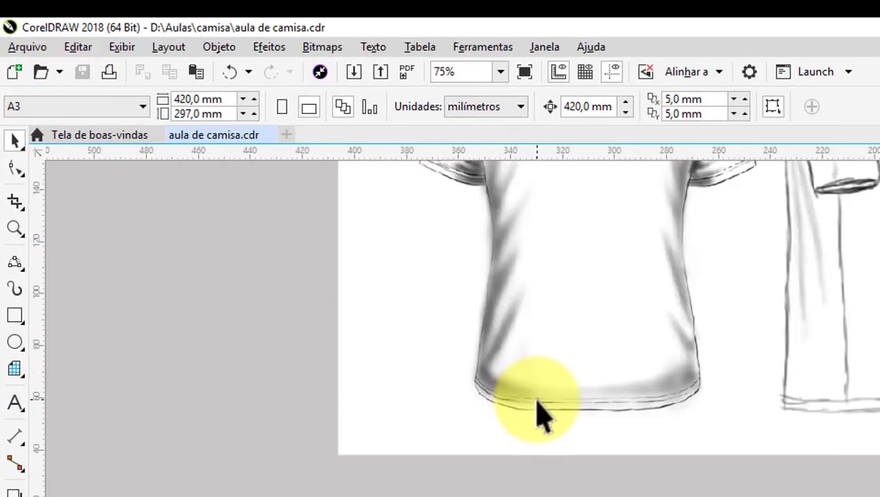
{"action": "scroll", "coordinate": [563, 426], "scroll_direction": "up", "scroll_amount": 3}
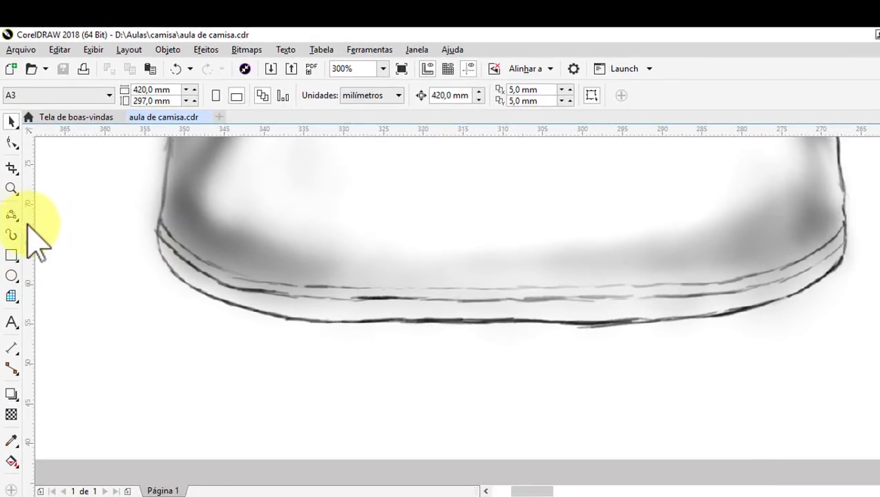
{"action": "left_click", "coordinate": [19, 220]}
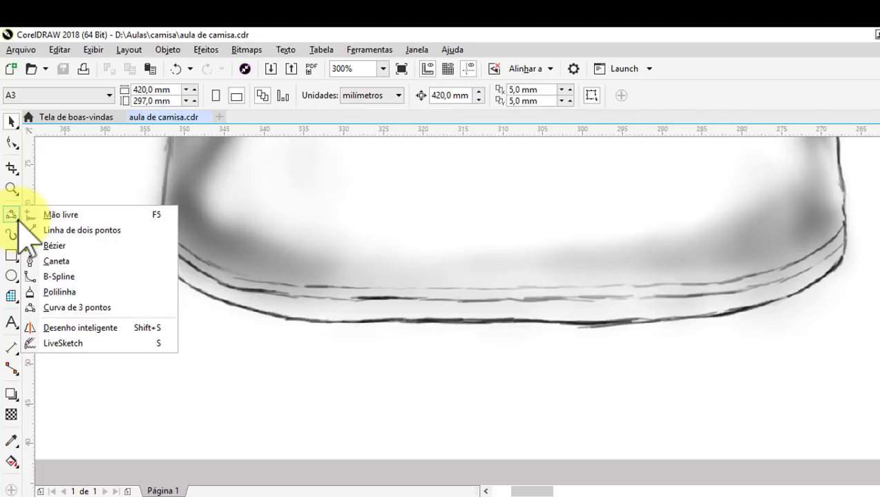
{"action": "left_click", "coordinate": [55, 247]}
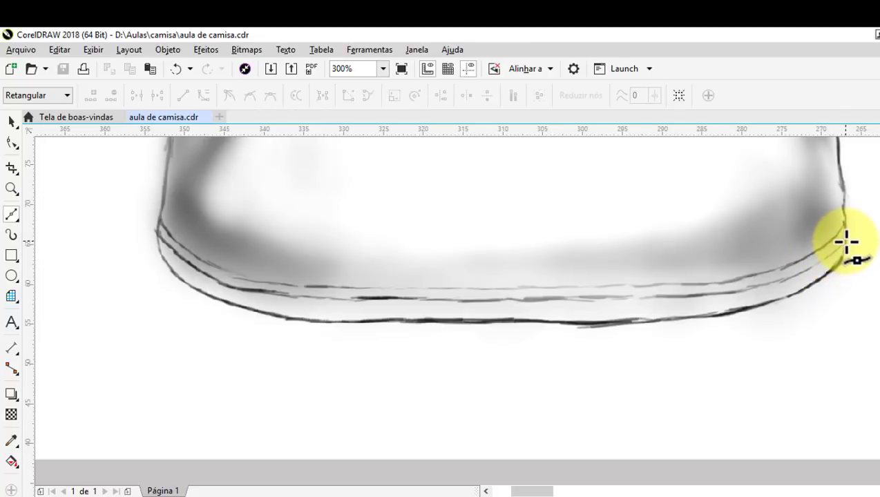
{"action": "left_click", "coordinate": [845, 241]}
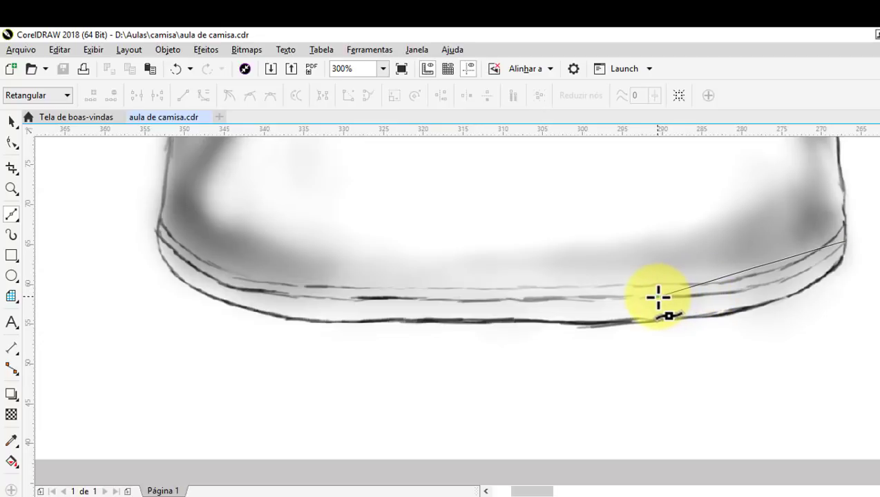
{"action": "mouse_move", "coordinate": [658, 296]}
{"action": "left_mouse_down"}
{"action": "mouse_move", "coordinate": [505, 310]}
{"action": "mouse_move", "coordinate": [486, 300]}
{"action": "left_mouse_up"}
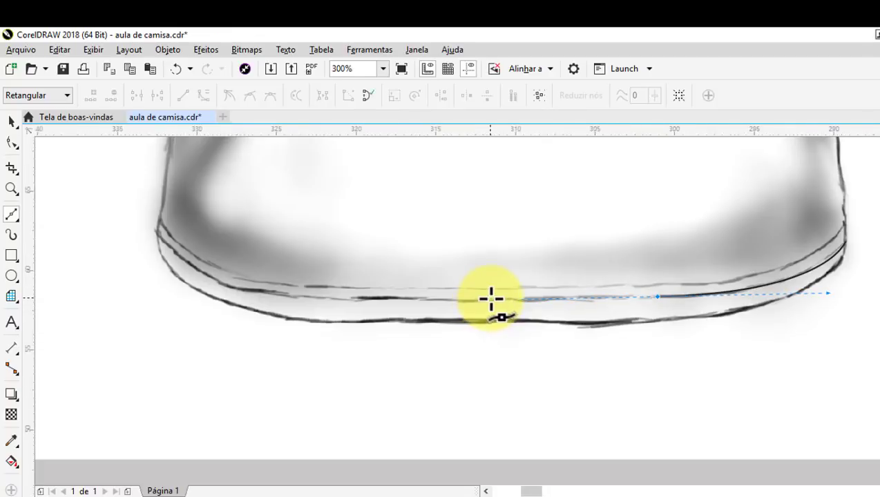
Continue the hem curve leftward to the sketch's left corner
{"action": "scroll", "coordinate": [483, 301], "scroll_direction": "up", "scroll_amount": 2}
{"action": "scroll", "coordinate": [531, 295], "scroll_direction": "down", "scroll_amount": 2}
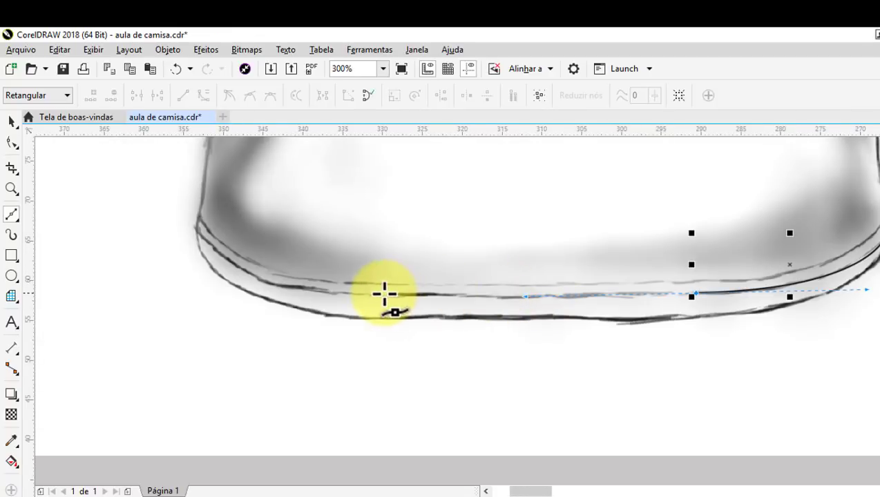
{"action": "left_click", "coordinate": [364, 297]}
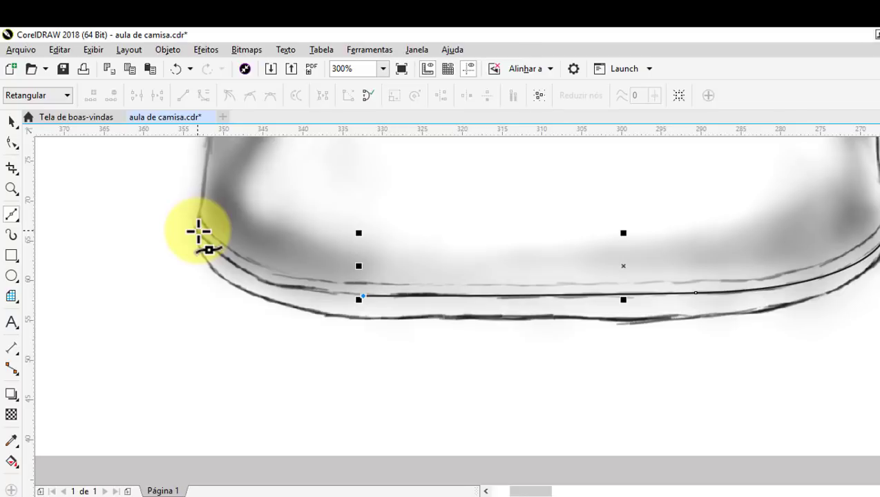
{"action": "mouse_move", "coordinate": [197, 232]}
{"action": "left_mouse_down"}
{"action": "mouse_move", "coordinate": [141, 185]}
{"action": "mouse_move", "coordinate": [156, 198]}
{"action": "left_mouse_up"}
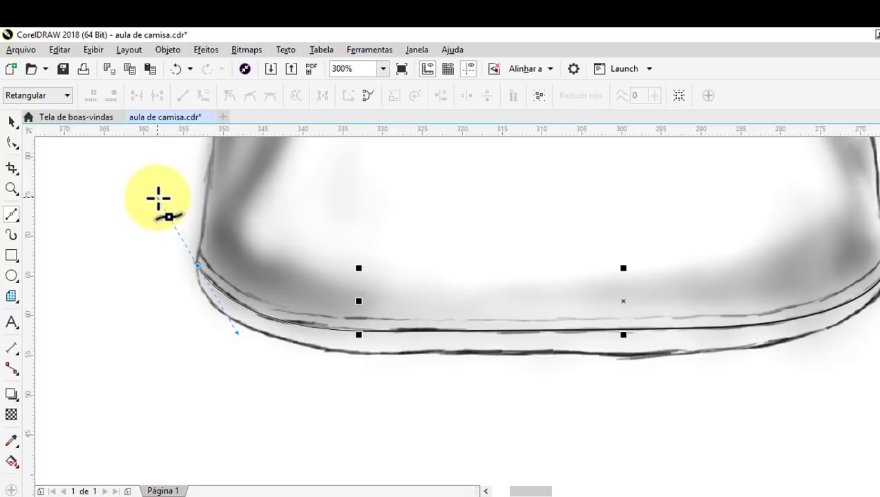
{"action": "scroll", "coordinate": [179, 241], "scroll_direction": "up", "scroll_amount": 1}
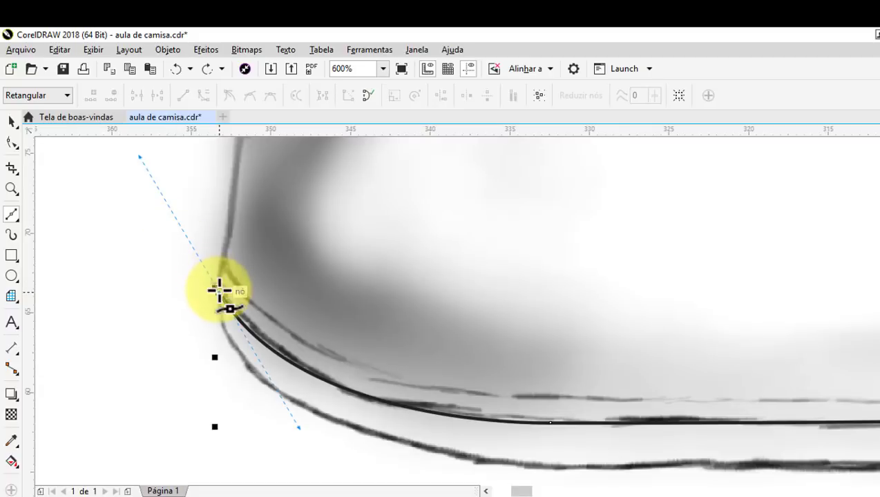
{"action": "left_click_drag", "start_coordinate": [152, 205], "coordinate": [185, 201]}
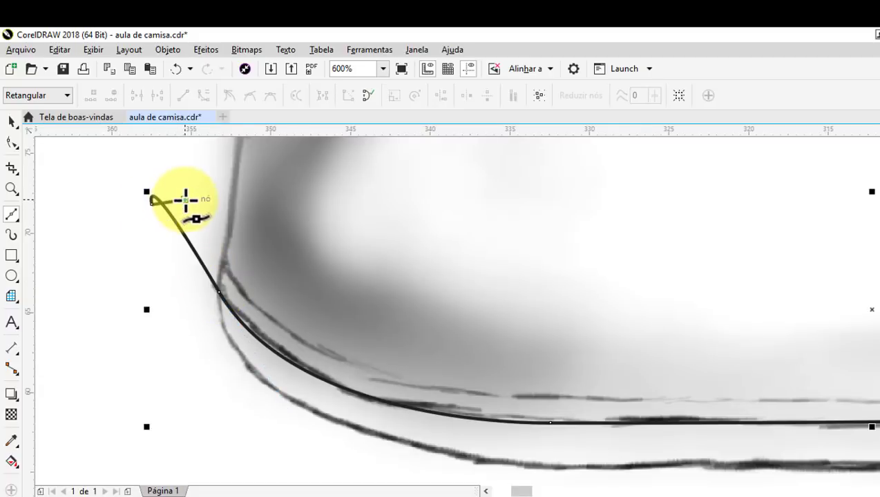
{"action": "left_click", "coordinate": [225, 263]}
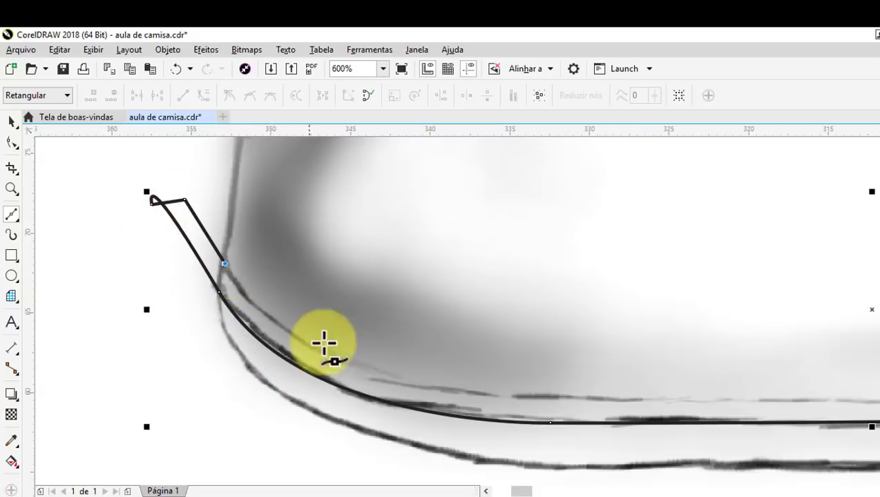
Turn the hem's left corner with a cusp node (C) and follow the inner hem line
{"action": "mouse_move", "coordinate": [364, 369]}
{"action": "left_mouse_down"}
{"action": "mouse_move", "coordinate": [482, 419]}
{"action": "mouse_move", "coordinate": [473, 418]}
{"action": "left_mouse_up"}
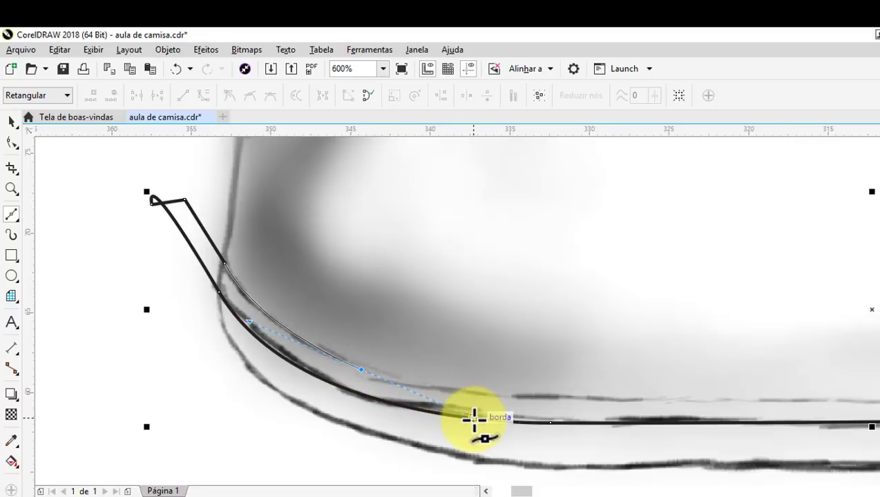
{"action": "key", "text": "c"}
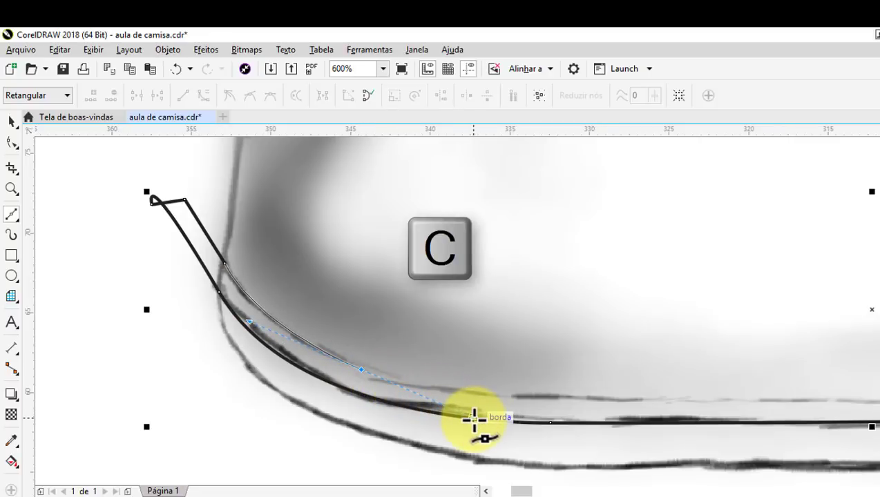
{"action": "mouse_move", "coordinate": [474, 418]}
{"action": "left_mouse_down"}
{"action": "mouse_move", "coordinate": [406, 375]}
{"action": "mouse_move", "coordinate": [557, 465]}
{"action": "mouse_move", "coordinate": [369, 371]}
{"action": "mouse_move", "coordinate": [399, 380]}
{"action": "left_mouse_up"}
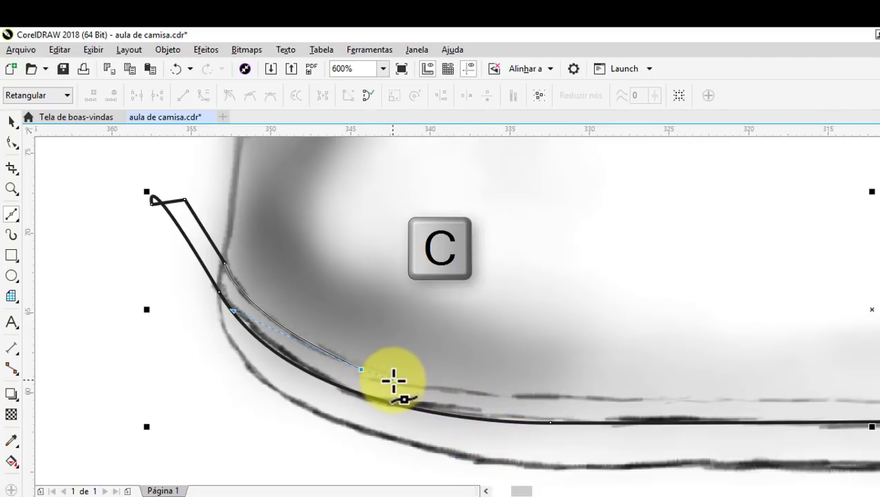
{"action": "left_click_drag", "start_coordinate": [410, 386], "coordinate": [450, 391]}
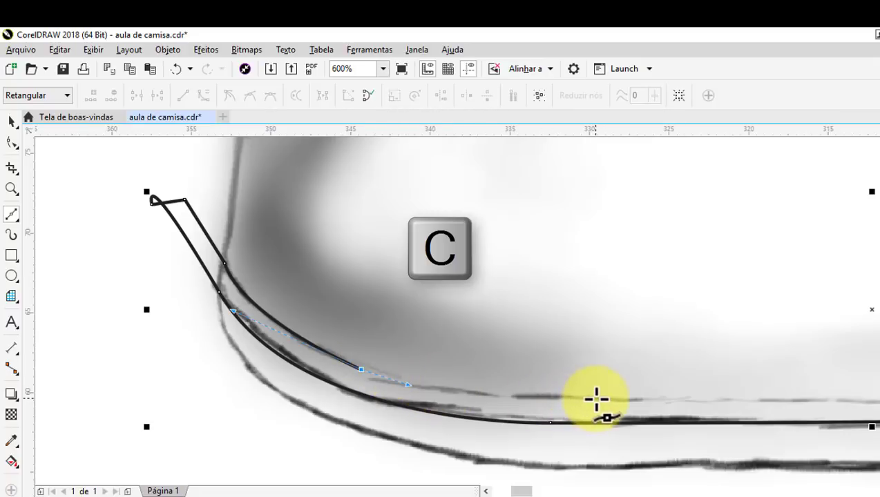
{"action": "left_click_drag", "start_coordinate": [596, 399], "coordinate": [715, 399]}
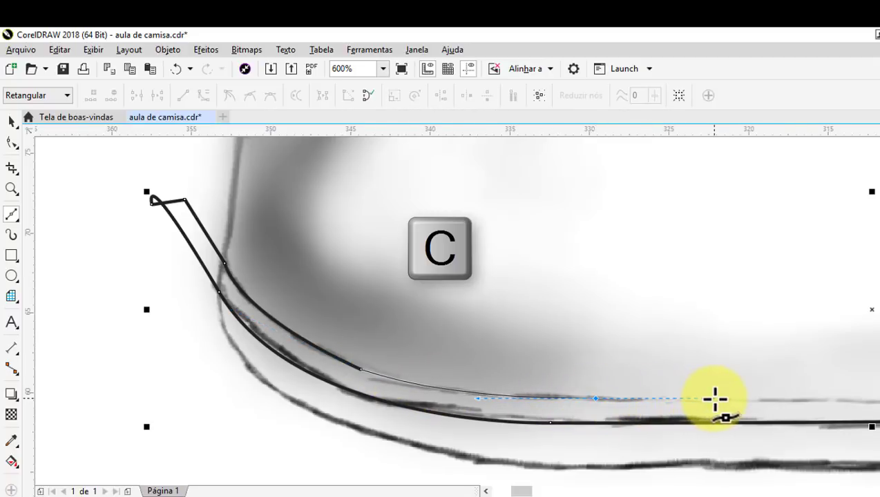
Extend the curve along the inner hem line past the shirt's right side and back down
{"action": "scroll", "coordinate": [454, 353], "scroll_direction": "down", "scroll_amount": 1}
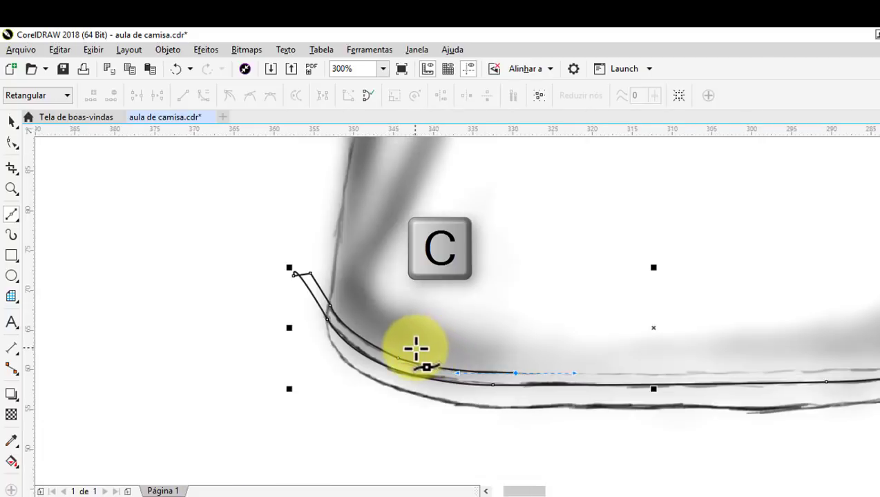
{"action": "scroll", "coordinate": [556, 372], "scroll_direction": "down", "scroll_amount": 1}
{"action": "scroll", "coordinate": [556, 372], "scroll_direction": "up", "scroll_amount": 1}
{"action": "scroll", "coordinate": [551, 361], "scroll_direction": "up", "scroll_amount": 1}
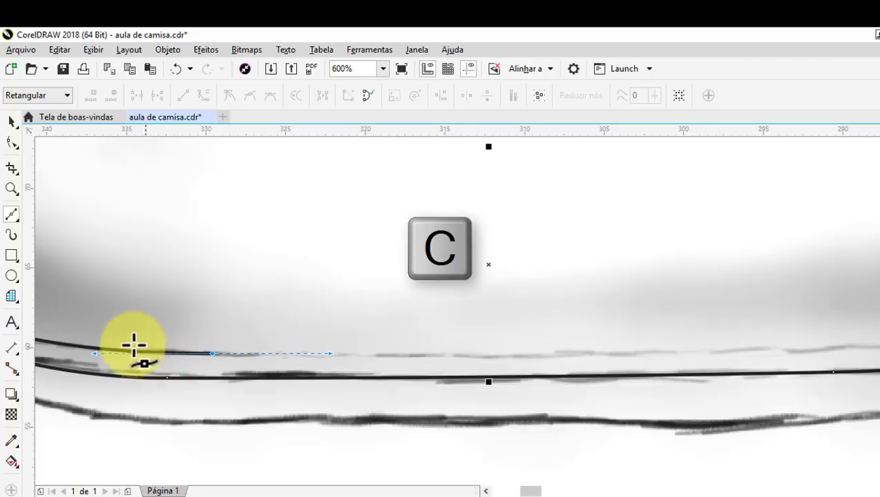
{"action": "scroll", "coordinate": [301, 343], "scroll_direction": "down", "scroll_amount": 1}
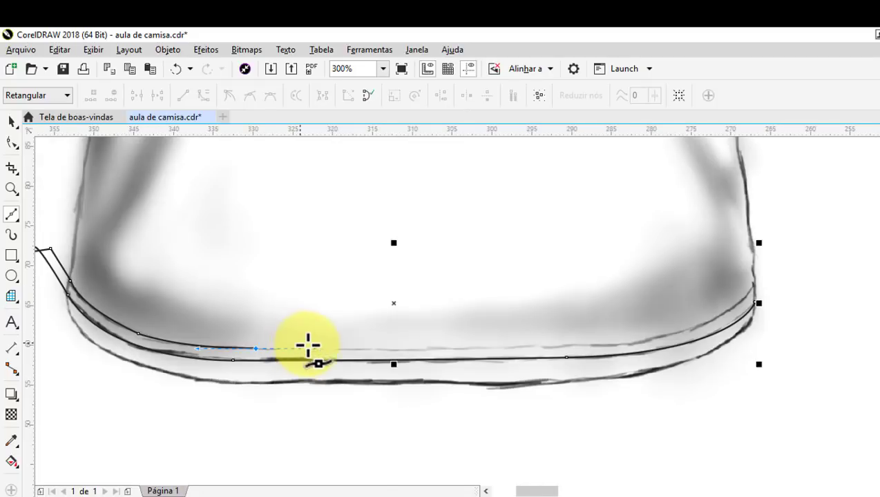
{"action": "left_click", "coordinate": [598, 344]}
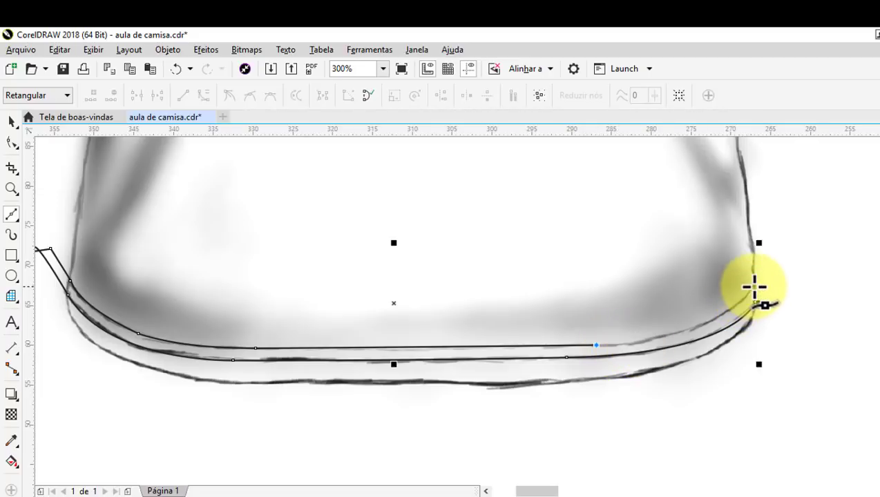
{"action": "left_click", "coordinate": [754, 284]}
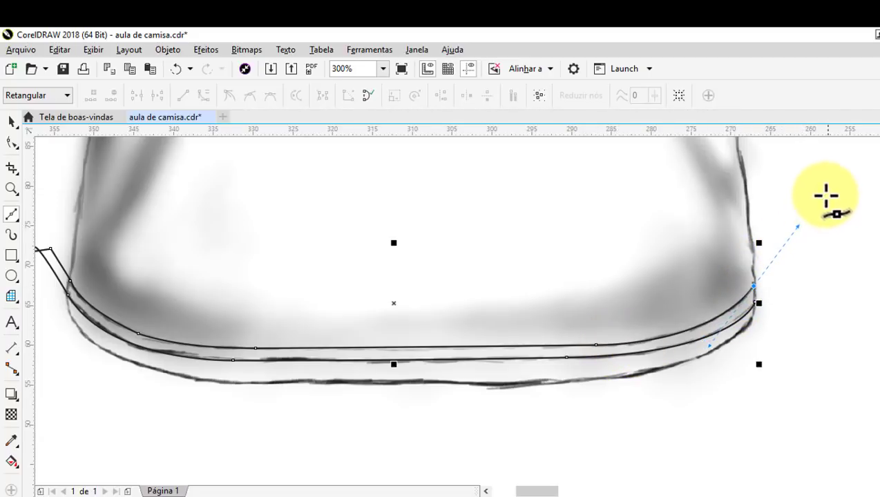
{"action": "left_click", "coordinate": [826, 188]}
{"action": "left_click", "coordinate": [800, 262]}
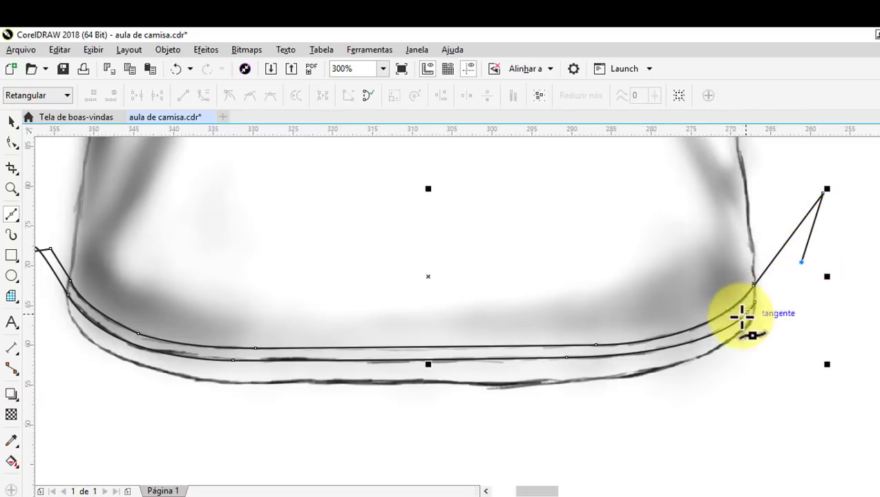
{"action": "scroll", "coordinate": [755, 306], "scroll_direction": "up", "scroll_amount": 2}
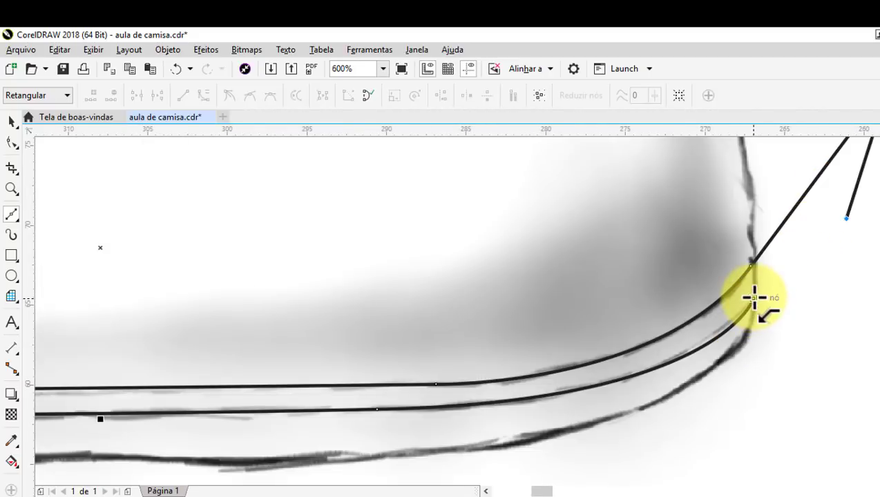
{"action": "scroll", "coordinate": [687, 250], "scroll_direction": "down", "scroll_amount": 2}
Move the traced hem curve onto the bottom of the coloured front shirt
{"action": "scroll", "coordinate": [520, 274], "scroll_direction": "down", "scroll_amount": 2}
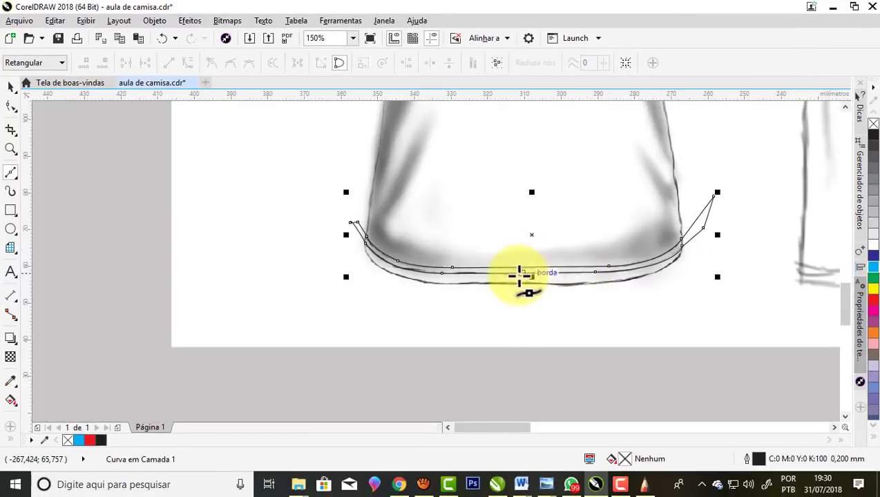
{"action": "scroll", "coordinate": [624, 269], "scroll_direction": "up", "scroll_amount": 2}
{"action": "scroll", "coordinate": [481, 284], "scroll_direction": "down", "scroll_amount": 2}
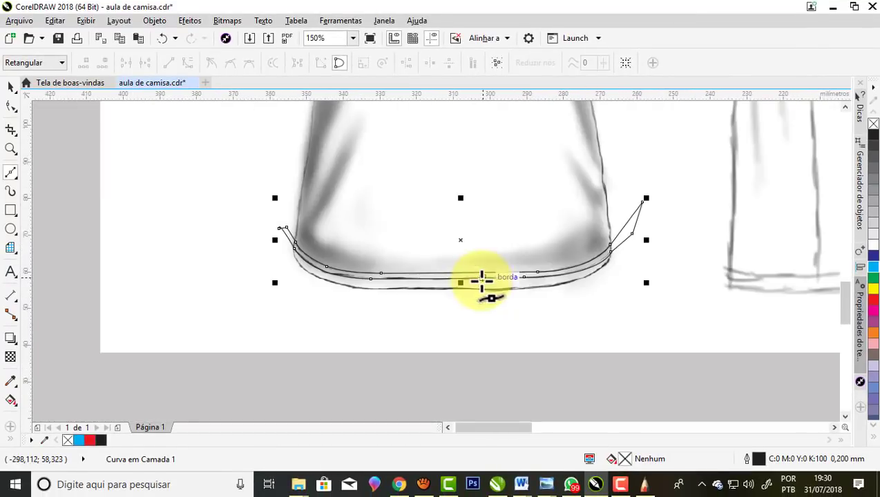
{"action": "left_click", "coordinate": [10, 87]}
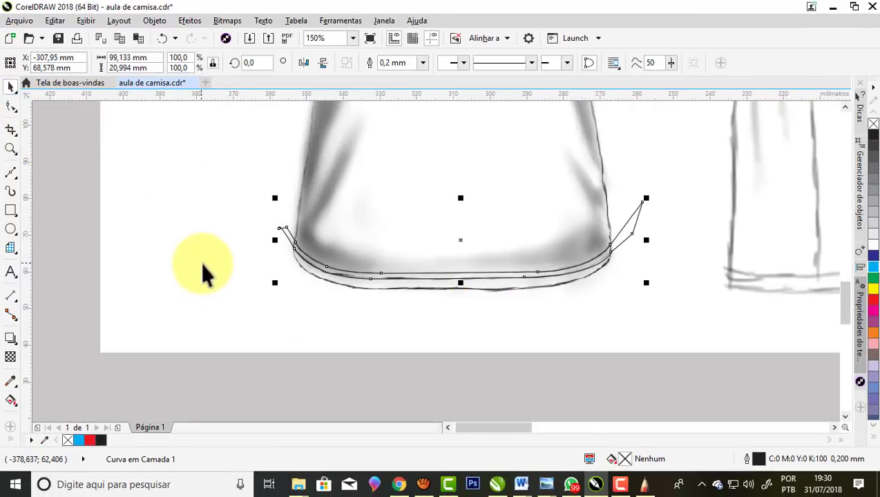
{"action": "scroll", "coordinate": [203, 264], "scroll_direction": "down", "scroll_amount": 2}
{"action": "left_click_drag", "start_coordinate": [204, 266], "coordinate": [584, 267]}
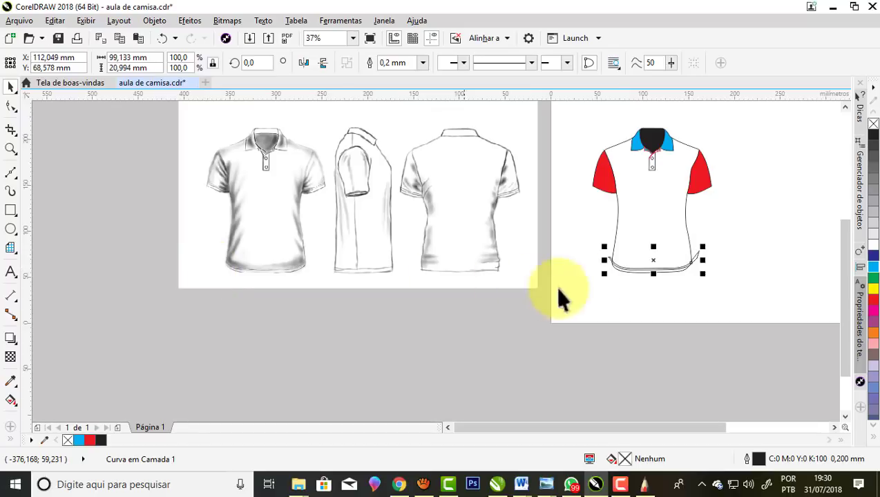
{"action": "scroll", "coordinate": [679, 255], "scroll_direction": "up", "scroll_amount": 1}
{"action": "scroll", "coordinate": [685, 260], "scroll_direction": "up", "scroll_amount": 1}
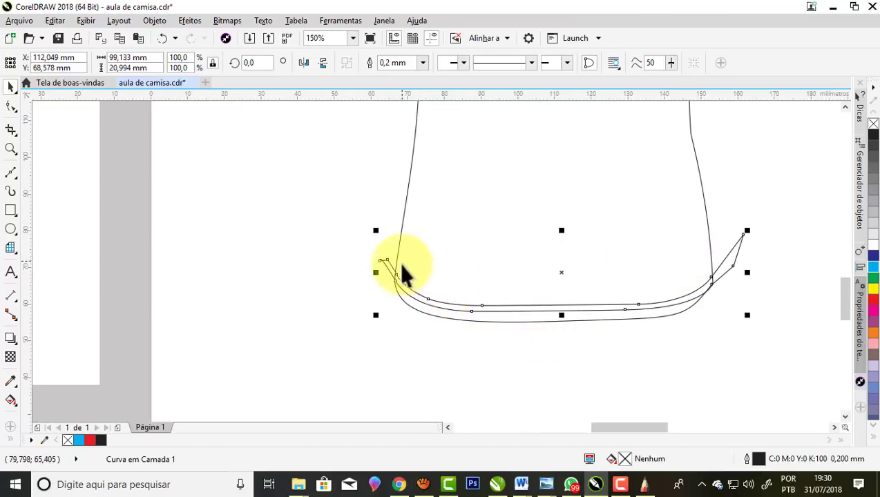
Intersect the hem curve with the shirt outline and delete the overhanging leftover piece
{"action": "left_click", "coordinate": [413, 158], "text": "shift"}
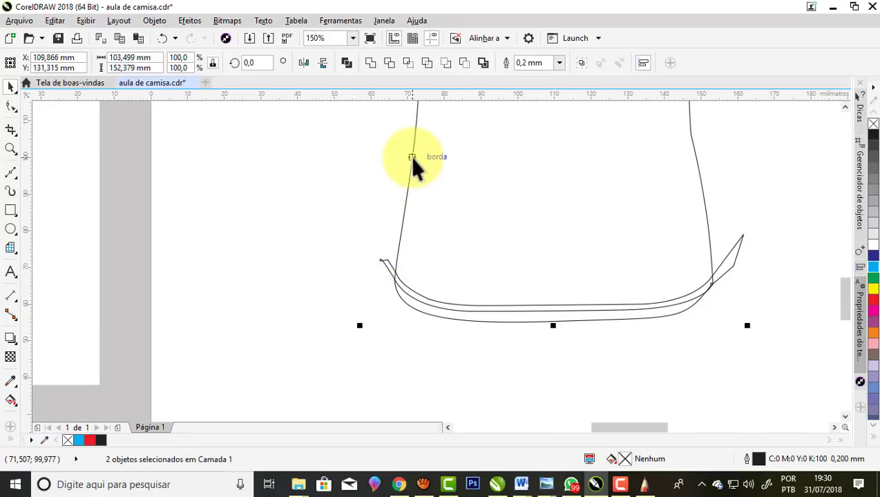
{"action": "left_click", "coordinate": [333, 230]}
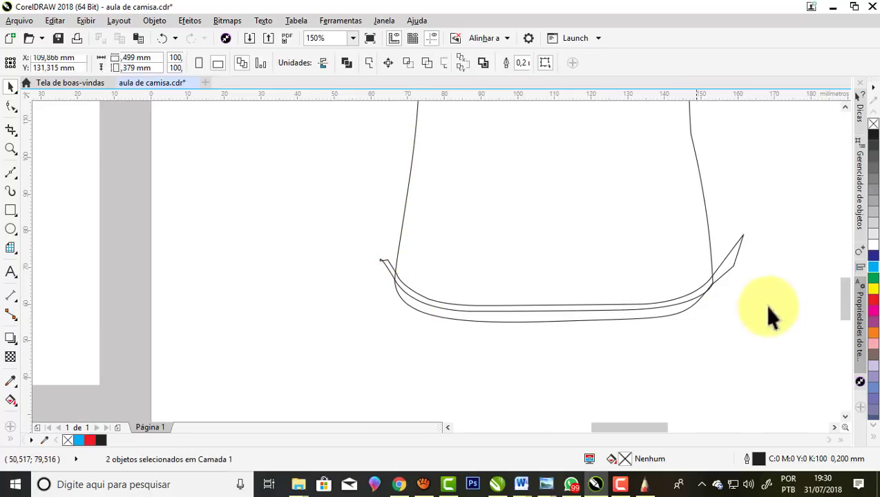
{"action": "left_click", "coordinate": [736, 246]}
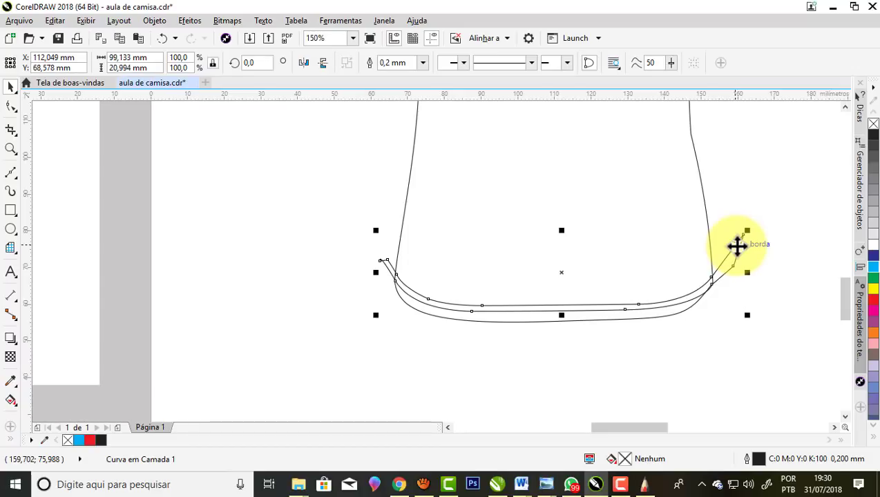
{"action": "left_click", "coordinate": [694, 196], "text": "shift"}
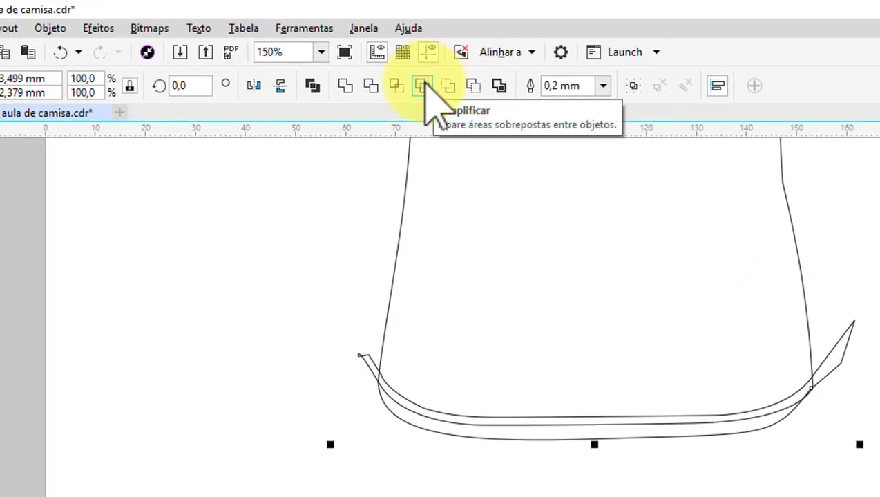
{"action": "left_click", "coordinate": [396, 86]}
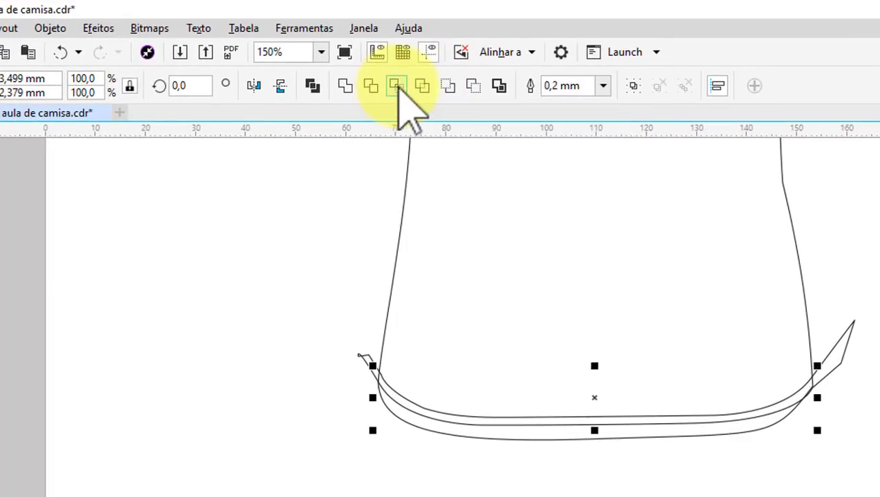
{"action": "left_click_drag", "start_coordinate": [848, 341], "coordinate": [863, 438]}
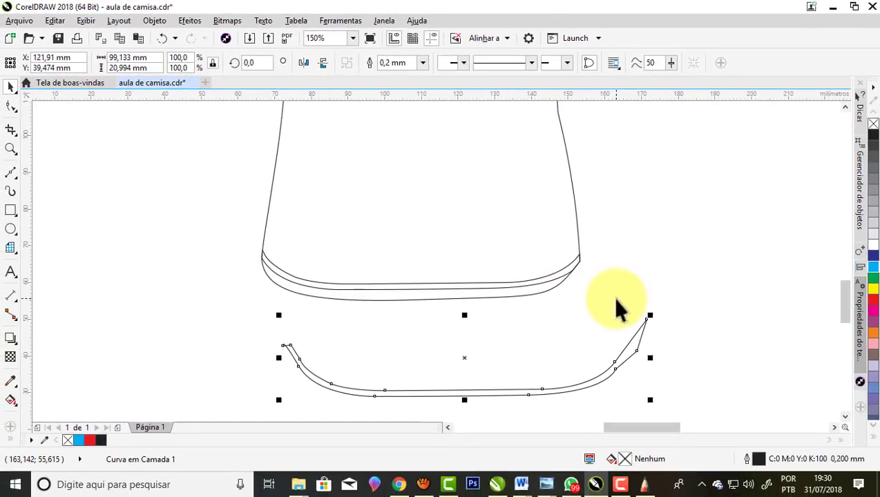
{"action": "key", "text": "Delete"}
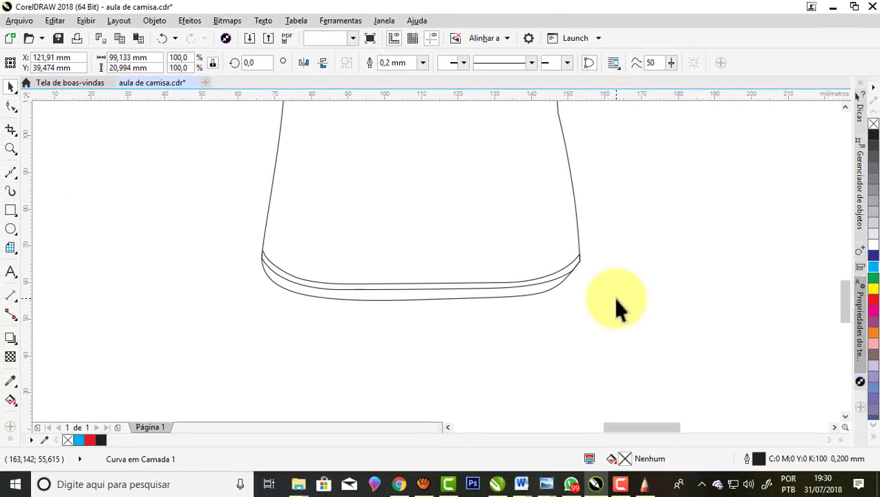
Create an intersect band on the left sleeve hem and delete the unwanted grey piece
{"action": "scroll", "coordinate": [567, 278], "scroll_direction": "down", "scroll_amount": 2}
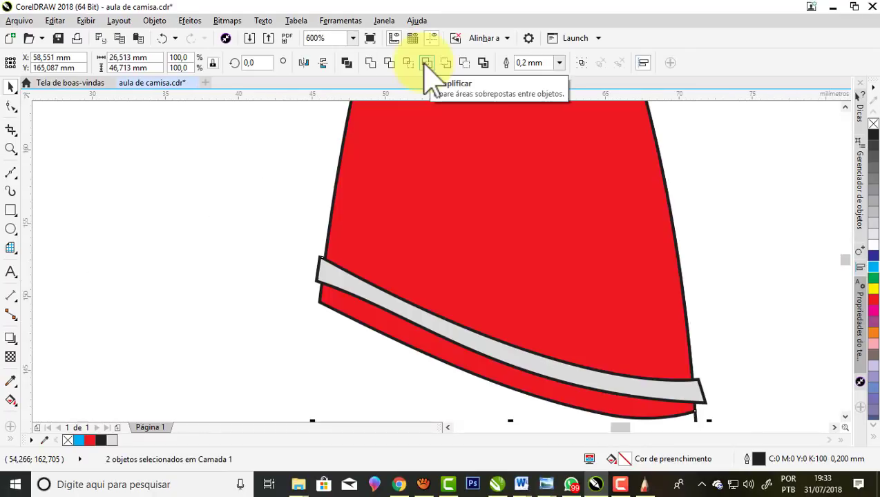
{"action": "left_click", "coordinate": [408, 63]}
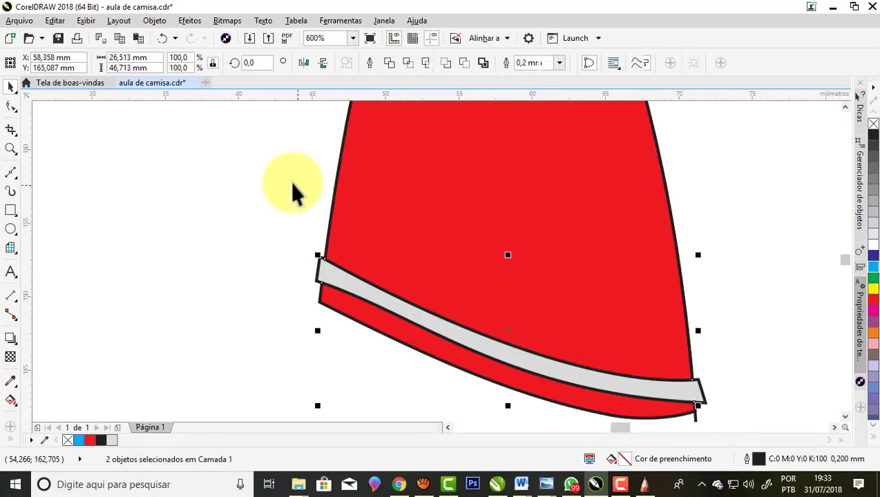
{"action": "left_click", "coordinate": [315, 281]}
{"action": "left_click_drag", "start_coordinate": [315, 283], "coordinate": [216, 328]}
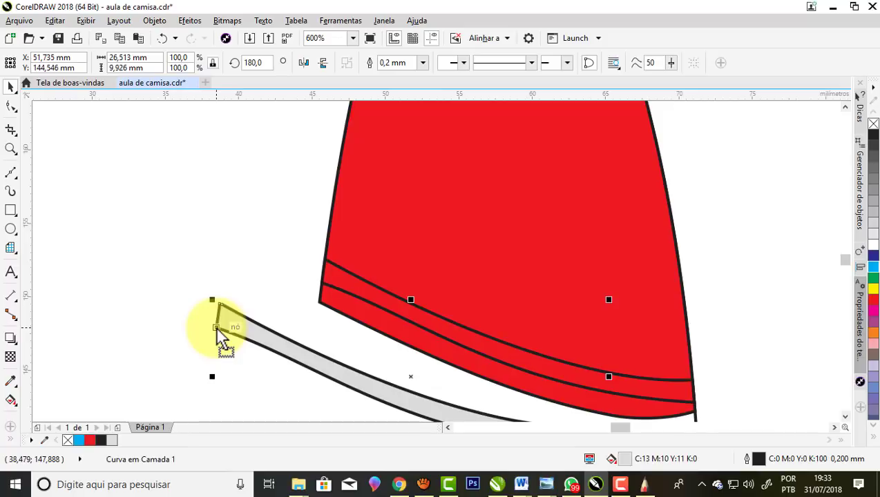
{"action": "key", "text": "Delete"}
Fill the left sleeve's hem band white
{"action": "scroll", "coordinate": [393, 294], "scroll_direction": "down", "scroll_amount": 3}
{"action": "scroll", "coordinate": [449, 311], "scroll_direction": "up", "scroll_amount": 2}
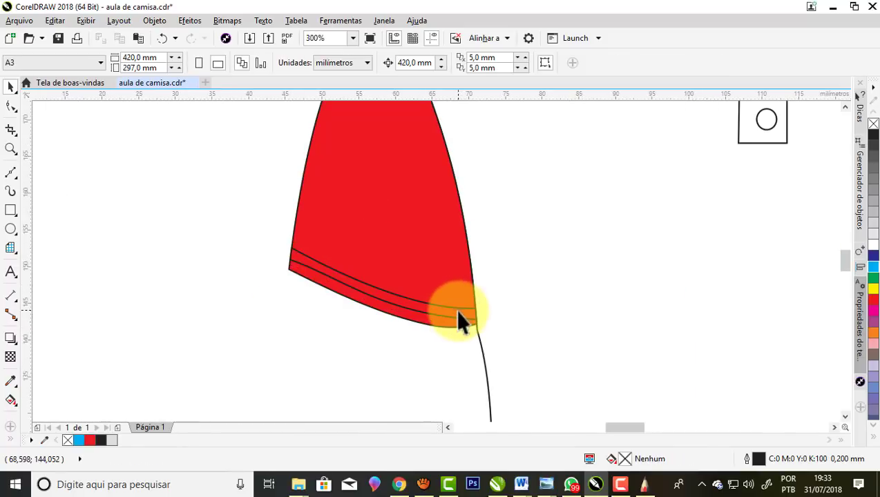
{"action": "left_click", "coordinate": [453, 319]}
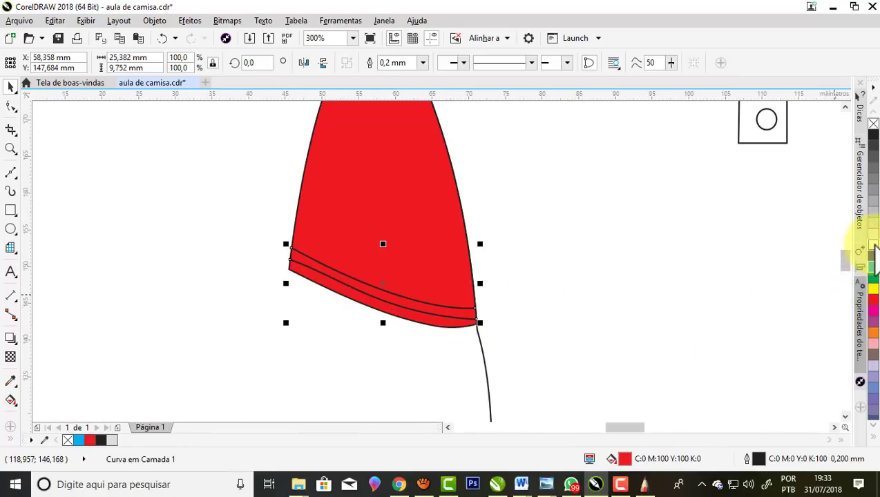
{"action": "left_click", "coordinate": [872, 246]}
{"action": "left_click", "coordinate": [344, 298]}
{"action": "scroll", "coordinate": [325, 283], "scroll_direction": "down", "scroll_amount": 1}
{"action": "scroll", "coordinate": [265, 233], "scroll_direction": "down", "scroll_amount": 1}
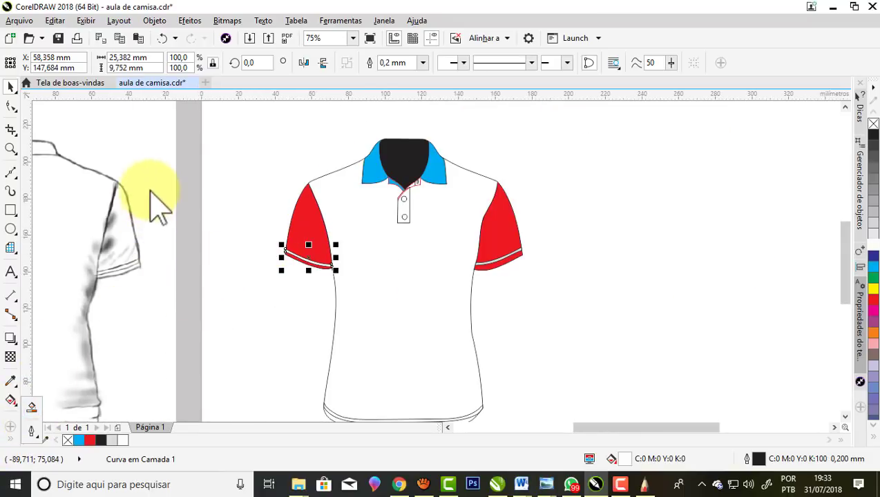
Make the small 0.706 × 1.938 mm oval at the placket top solid black with no outline
{"action": "scroll", "coordinate": [412, 203], "scroll_direction": "up", "scroll_amount": 1}
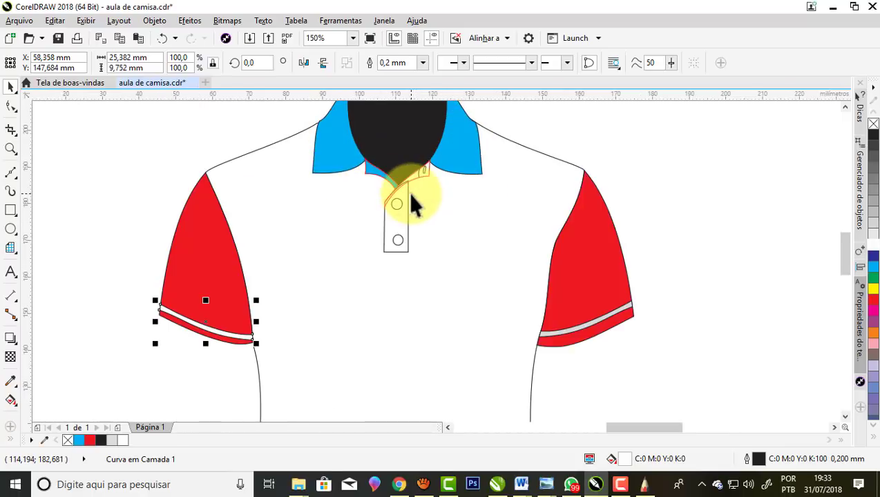
{"action": "scroll", "coordinate": [399, 207], "scroll_direction": "up", "scroll_amount": 2}
{"action": "scroll", "coordinate": [430, 211], "scroll_direction": "down", "scroll_amount": 1}
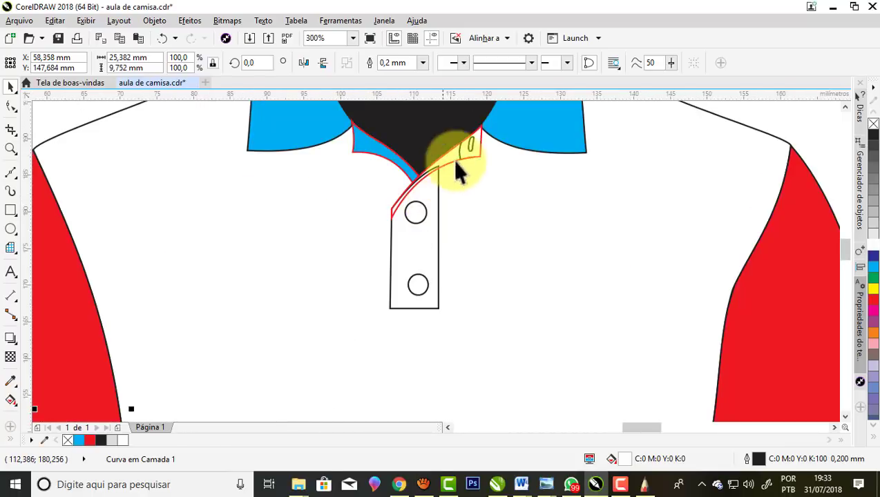
{"action": "scroll", "coordinate": [456, 171], "scroll_direction": "up", "scroll_amount": 1}
{"action": "left_click", "coordinate": [471, 158]}
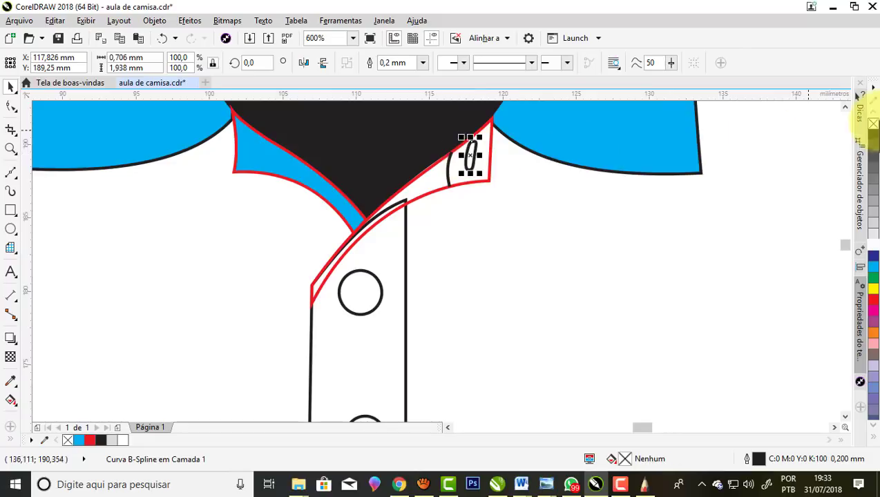
{"action": "left_click", "coordinate": [873, 134]}
{"action": "right_click", "coordinate": [873, 124]}
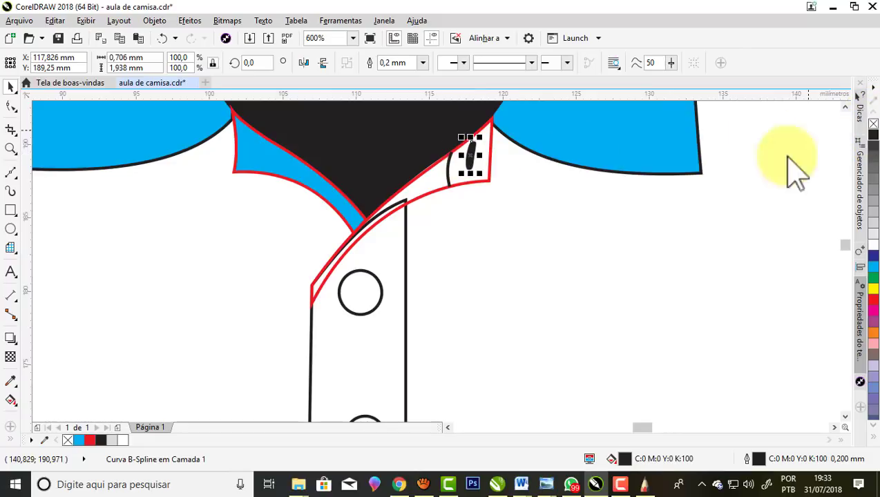
{"action": "scroll", "coordinate": [520, 253], "scroll_direction": "down", "scroll_amount": 1}
{"action": "scroll", "coordinate": [455, 206], "scroll_direction": "down", "scroll_amount": 2}
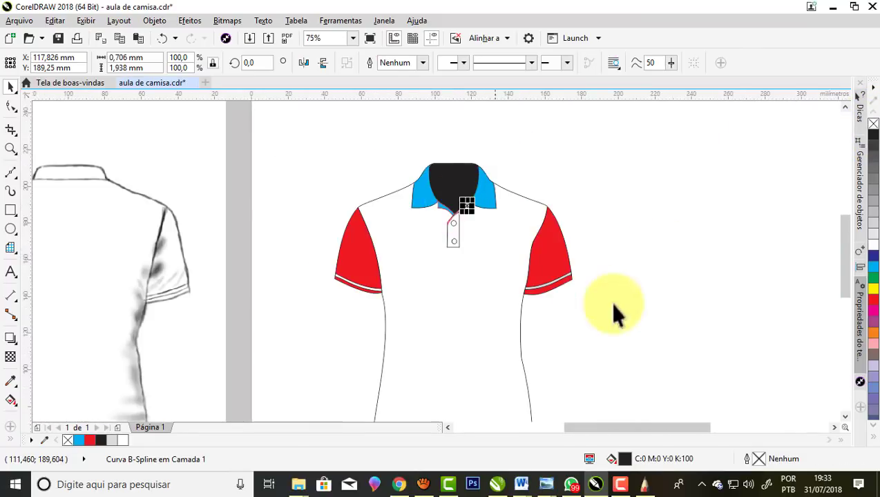
{"action": "scroll", "coordinate": [535, 241], "scroll_direction": "down", "scroll_amount": 1}
{"action": "scroll", "coordinate": [525, 304], "scroll_direction": "up", "scroll_amount": 1}
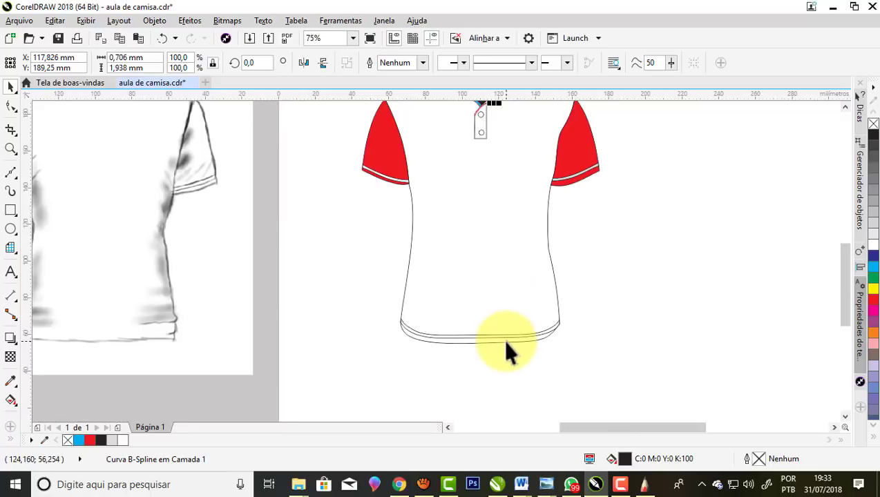
{"action": "scroll", "coordinate": [506, 350], "scroll_direction": "down", "scroll_amount": 1}
{"action": "scroll", "coordinate": [456, 245], "scroll_direction": "up", "scroll_amount": 1}
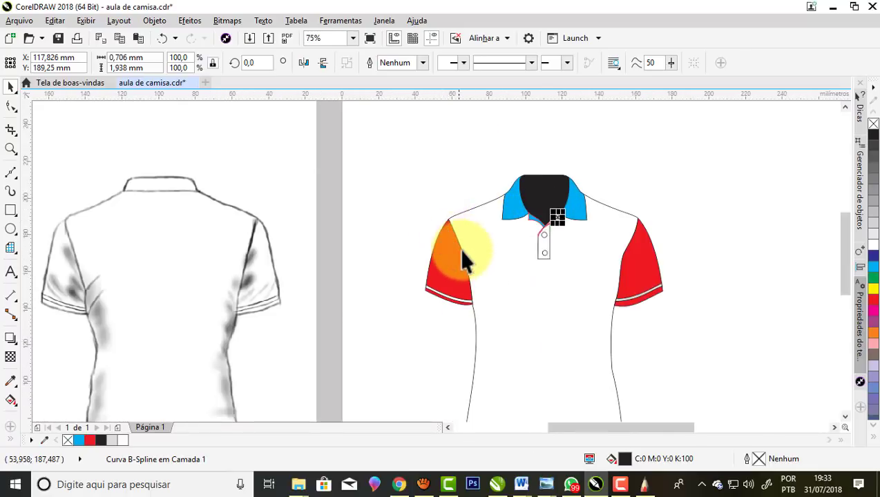
{"action": "scroll", "coordinate": [462, 257], "scroll_direction": "up", "scroll_amount": 2}
{"action": "scroll", "coordinate": [443, 228], "scroll_direction": "down", "scroll_amount": 1}
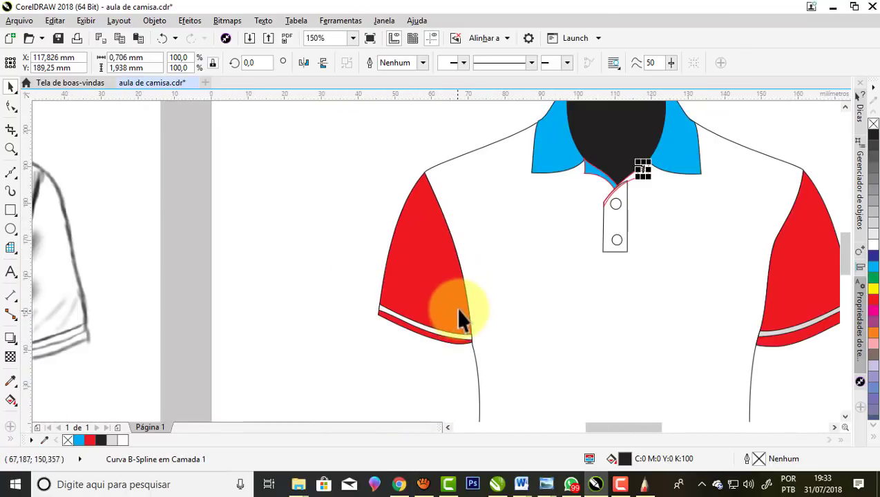
{"action": "scroll", "coordinate": [594, 176], "scroll_direction": "down", "scroll_amount": 2}
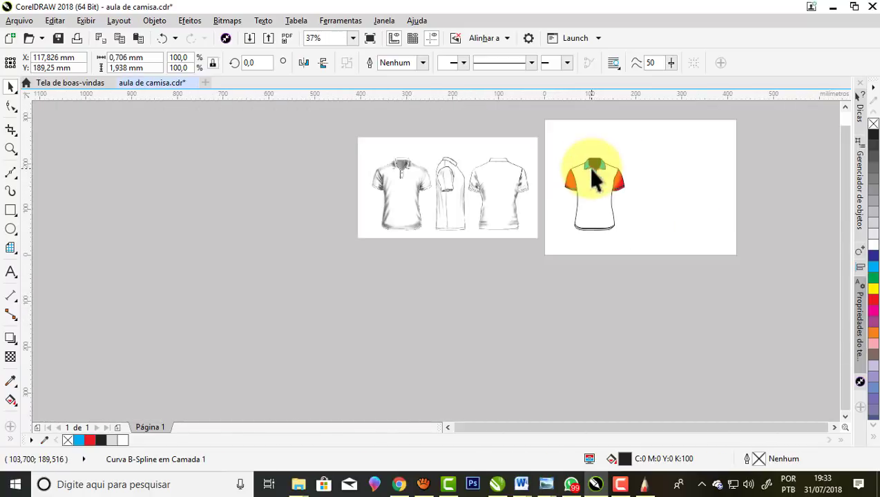
{"action": "scroll", "coordinate": [600, 176], "scroll_direction": "up", "scroll_amount": 1}
{"action": "scroll", "coordinate": [610, 181], "scroll_direction": "up", "scroll_amount": 1}
{"action": "scroll", "coordinate": [610, 180], "scroll_direction": "down", "scroll_amount": 1}
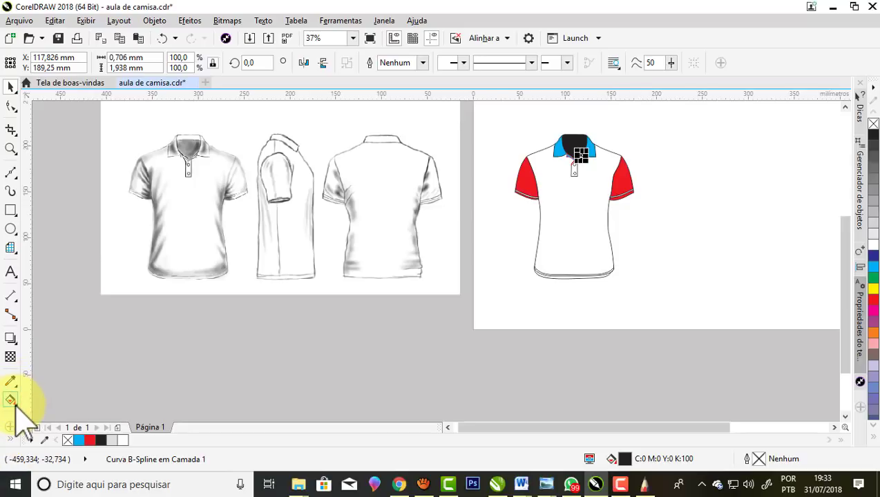
{"action": "left_click", "coordinate": [16, 406]}
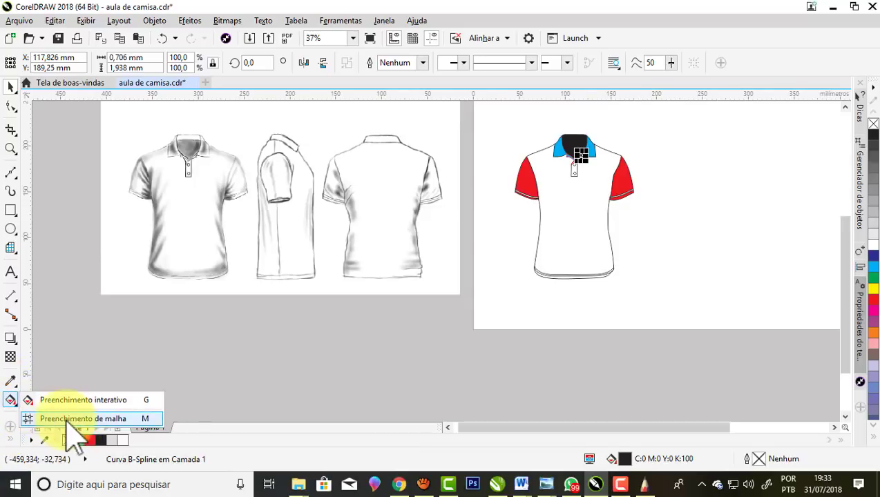
{"action": "left_click", "coordinate": [9, 89]}
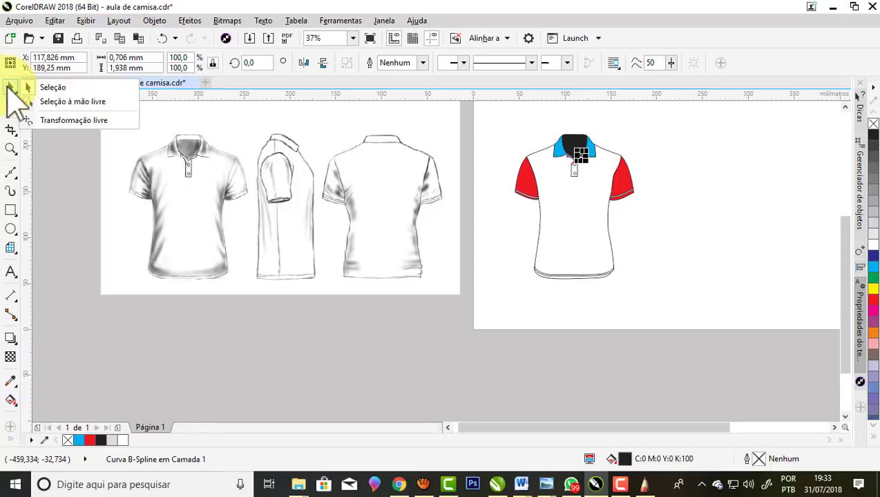
{"action": "left_click", "coordinate": [49, 87]}
{"action": "scroll", "coordinate": [583, 149], "scroll_direction": "up", "scroll_amount": 2}
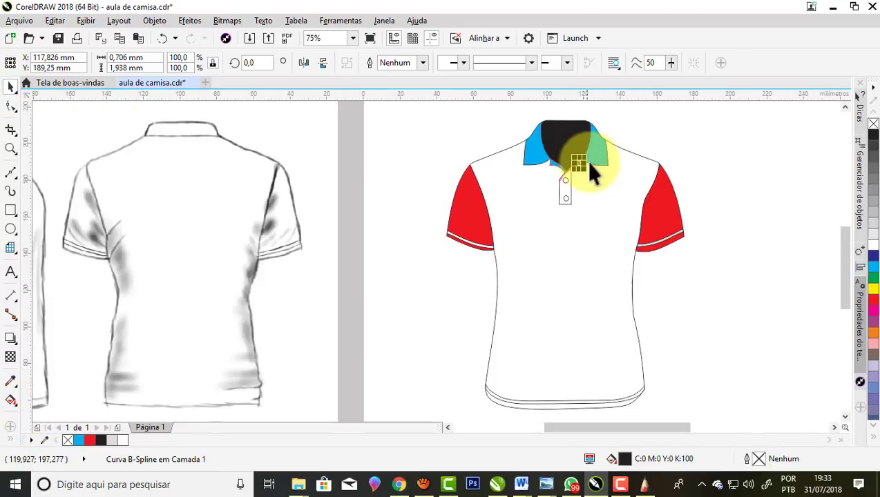
{"action": "scroll", "coordinate": [589, 170], "scroll_direction": "down", "scroll_amount": 2}
{"action": "scroll", "coordinate": [598, 181], "scroll_direction": "down", "scroll_amount": 2}
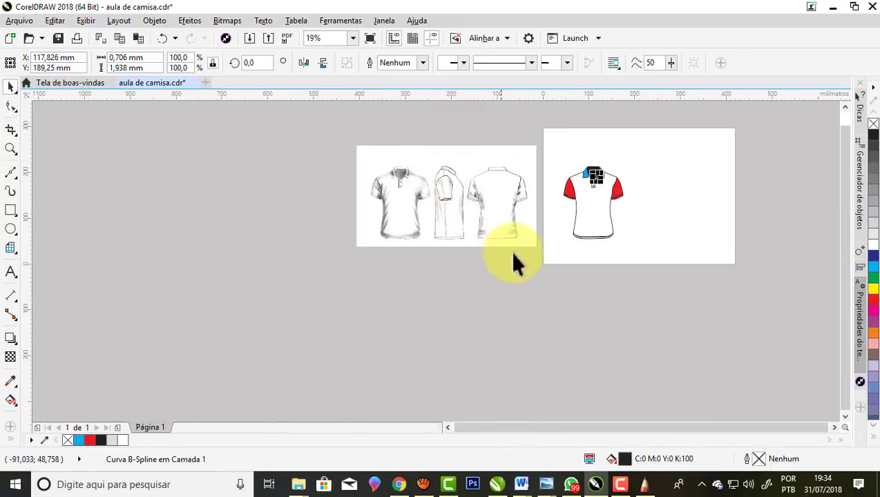
{"action": "key", "text": "Escape"}
{"action": "scroll", "coordinate": [472, 173], "scroll_direction": "up", "scroll_amount": 2}
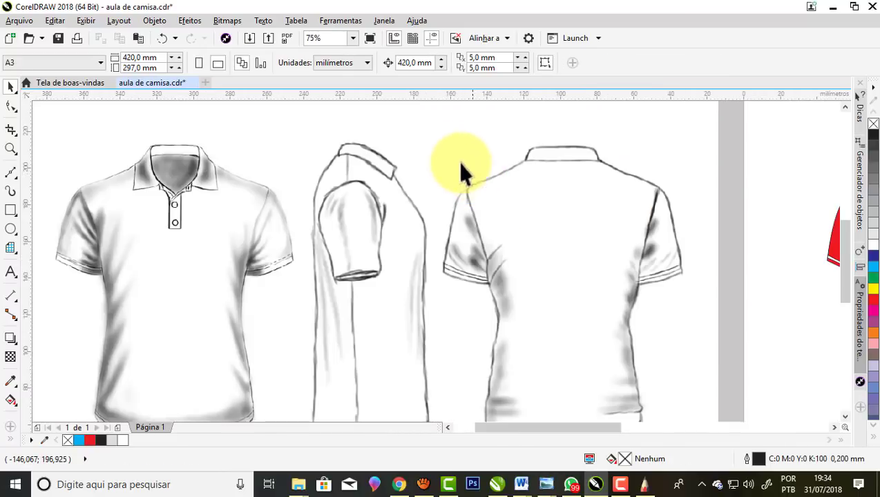
{"action": "scroll", "coordinate": [454, 162], "scroll_direction": "down", "scroll_amount": 1}
{"action": "scroll", "coordinate": [478, 170], "scroll_direction": "up", "scroll_amount": 1}
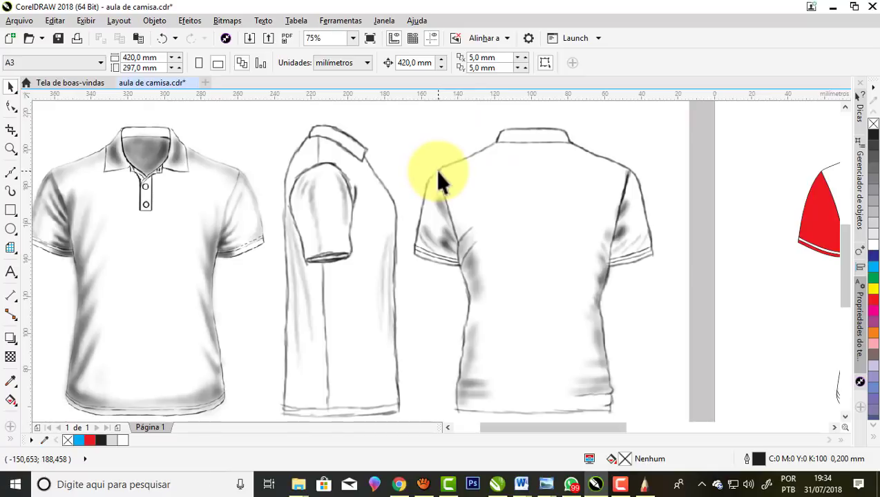
{"action": "scroll", "coordinate": [511, 170], "scroll_direction": "down", "scroll_amount": 1}
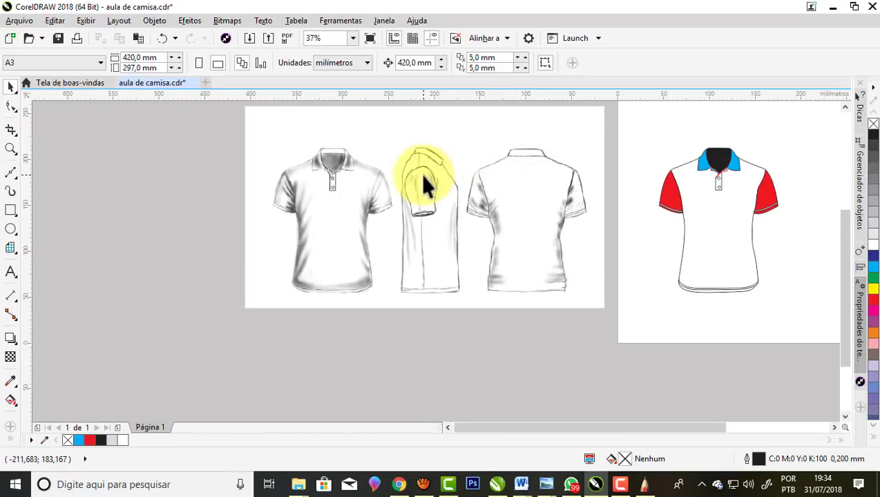
{"action": "scroll", "coordinate": [422, 183], "scroll_direction": "up", "scroll_amount": 1}
{"action": "scroll", "coordinate": [428, 208], "scroll_direction": "up", "scroll_amount": 1}
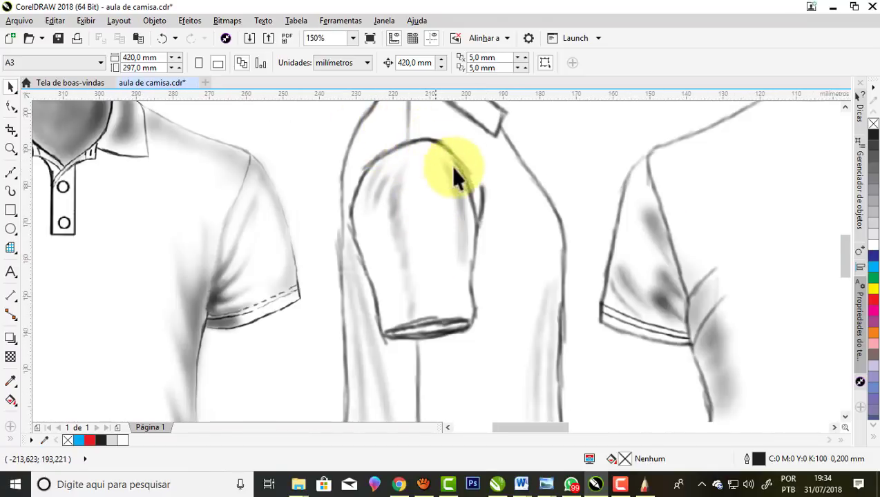
{"action": "scroll", "coordinate": [358, 185], "scroll_direction": "down", "scroll_amount": 1}
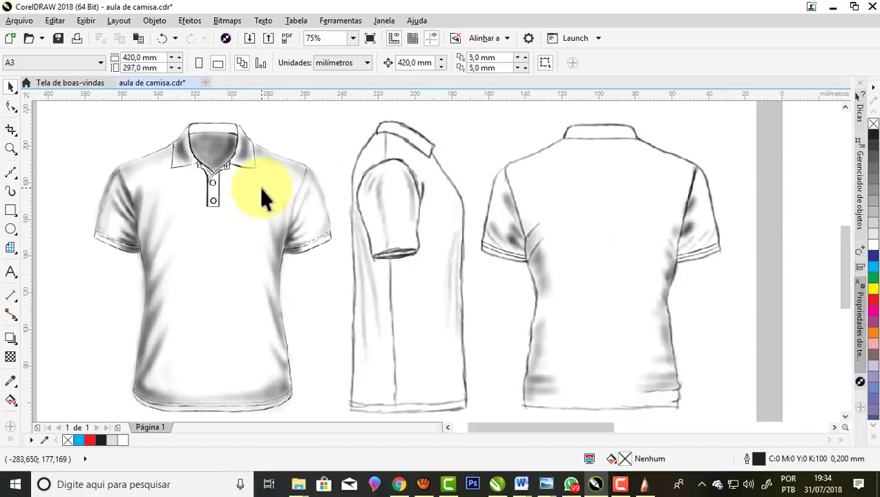
Draw a 63.853 × 153.458 mm rectangle around the side-view sketch, narrowing it to fit
{"action": "left_click", "coordinate": [16, 179]}
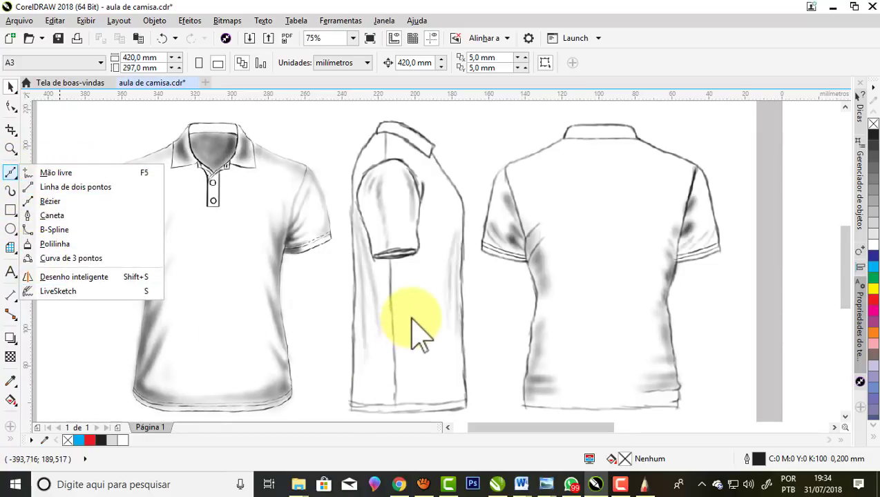
{"action": "left_click", "coordinate": [10, 224]}
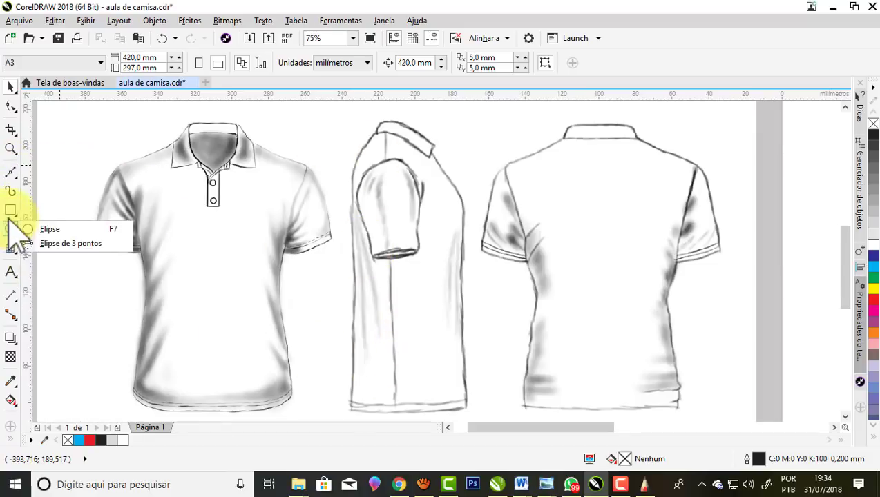
{"action": "left_click", "coordinate": [41, 207]}
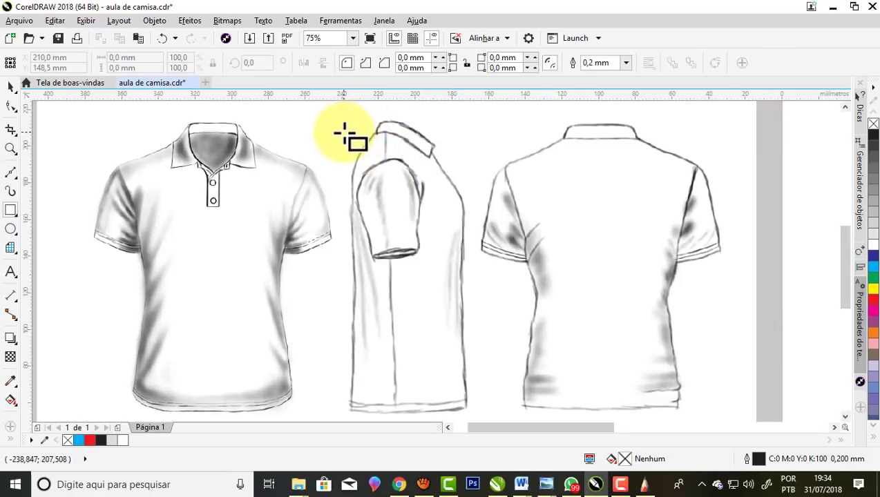
{"action": "left_click_drag", "start_coordinate": [344, 132], "coordinate": [467, 413]}
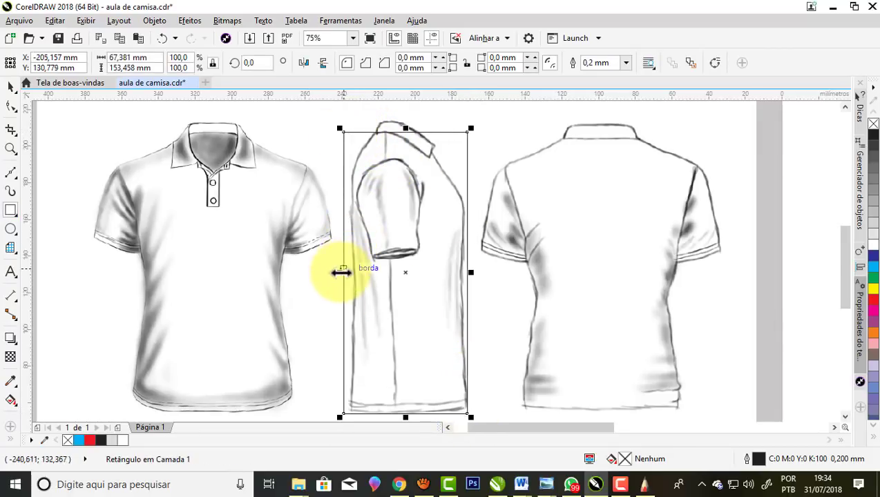
{"action": "left_click_drag", "start_coordinate": [343, 271], "coordinate": [348, 271]}
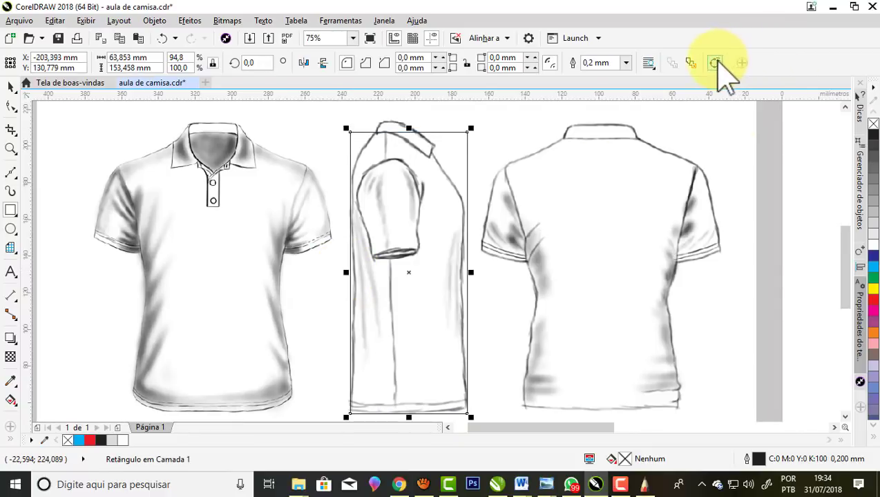
Convert the frame to curves and pull its top-right corner down along the shoulder
{"action": "left_click", "coordinate": [715, 62]}
{"action": "left_click", "coordinate": [9, 106]}
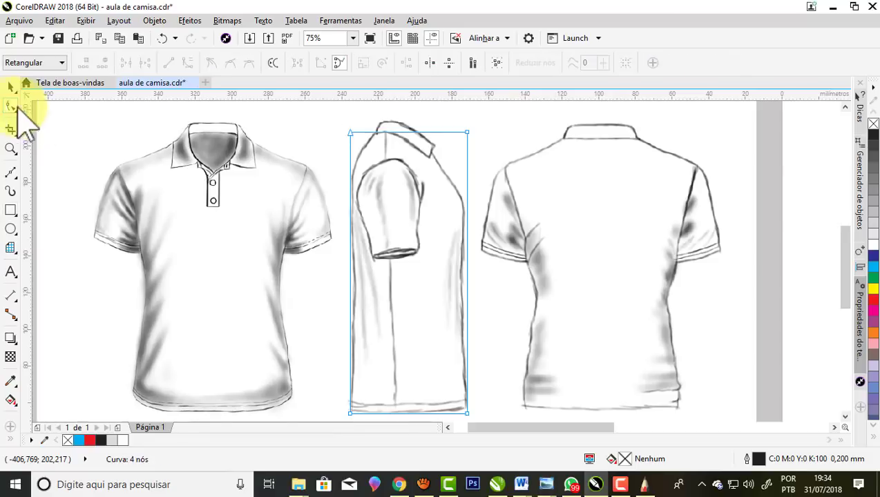
{"action": "left_click_drag", "start_coordinate": [467, 134], "coordinate": [463, 206]}
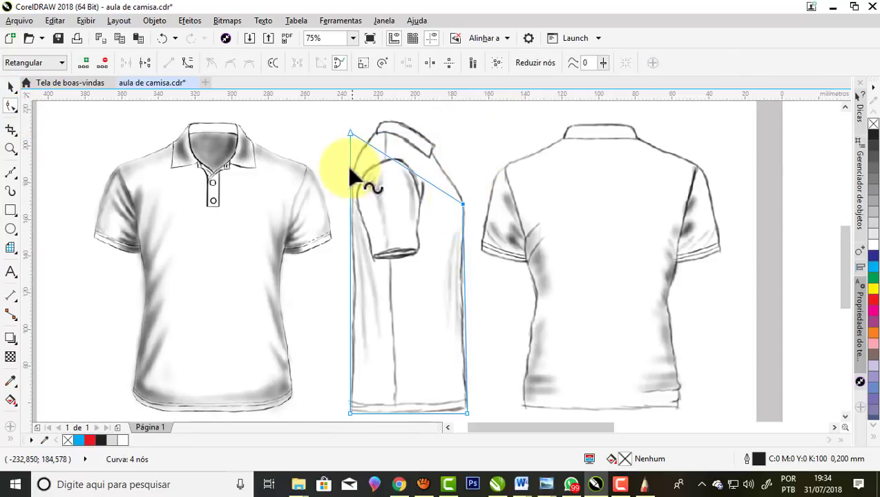
{"action": "scroll", "coordinate": [352, 176], "scroll_direction": "up", "scroll_amount": 3}
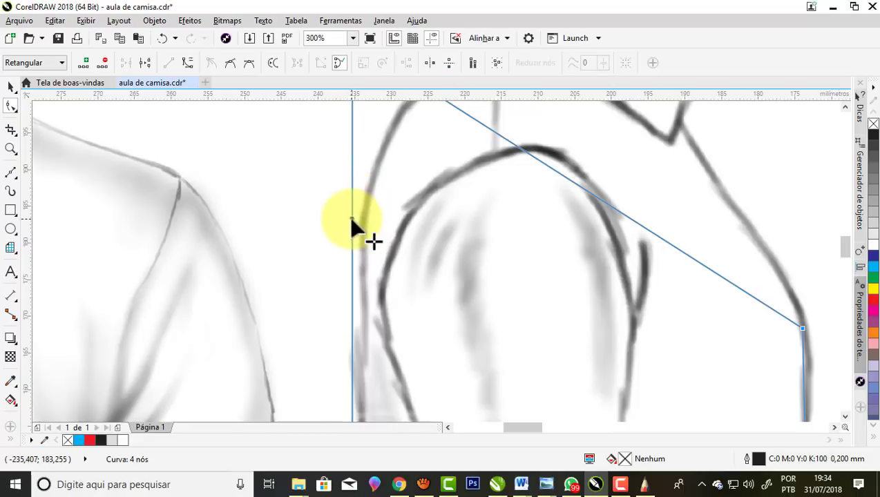
{"action": "left_click_drag", "start_coordinate": [351, 221], "coordinate": [364, 238]}
{"action": "scroll", "coordinate": [364, 239], "scroll_direction": "down", "scroll_amount": 3}
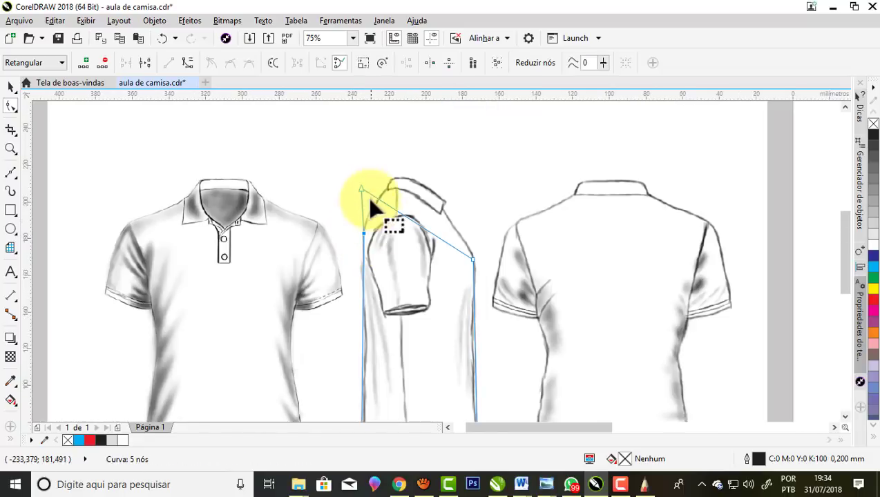
{"action": "scroll", "coordinate": [360, 197], "scroll_direction": "up", "scroll_amount": 1}
Pull the top node toward the collar and curve the top and shoulder segments
{"action": "left_click_drag", "start_coordinate": [364, 187], "coordinate": [418, 184]}
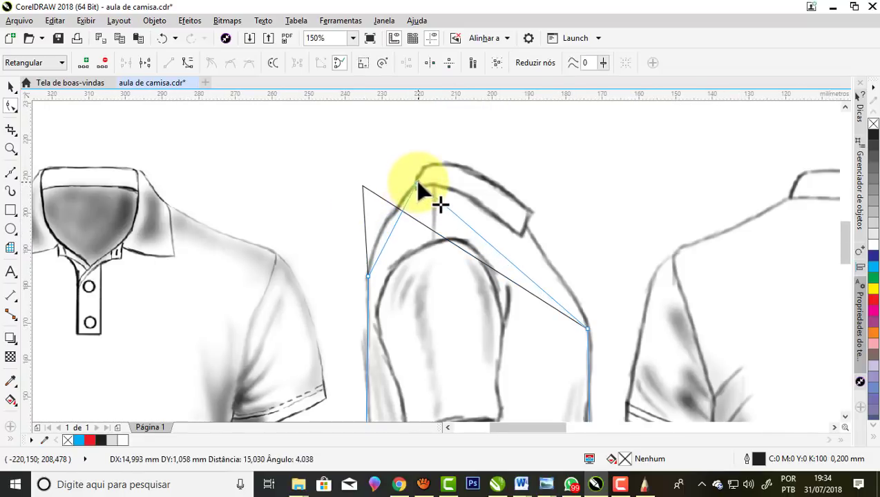
{"action": "scroll", "coordinate": [414, 180], "scroll_direction": "down", "scroll_amount": 1}
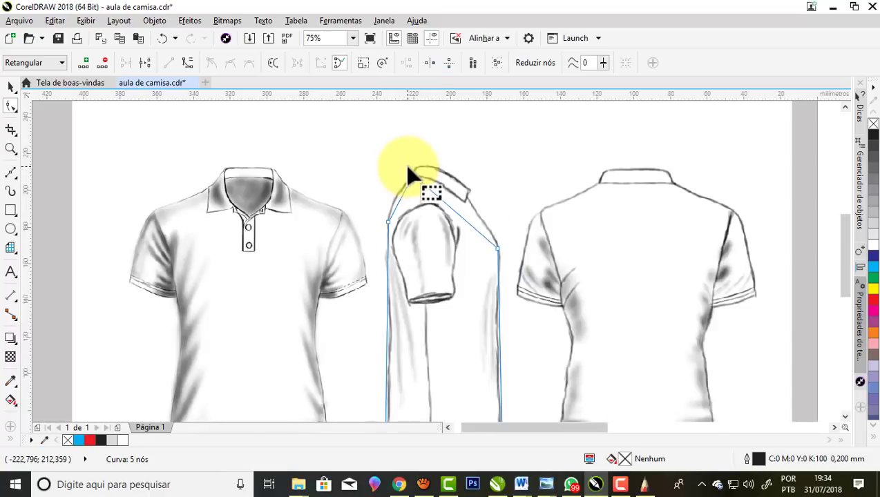
{"action": "scroll", "coordinate": [413, 187], "scroll_direction": "down", "scroll_amount": 1}
{"action": "scroll", "coordinate": [407, 181], "scroll_direction": "up", "scroll_amount": 1}
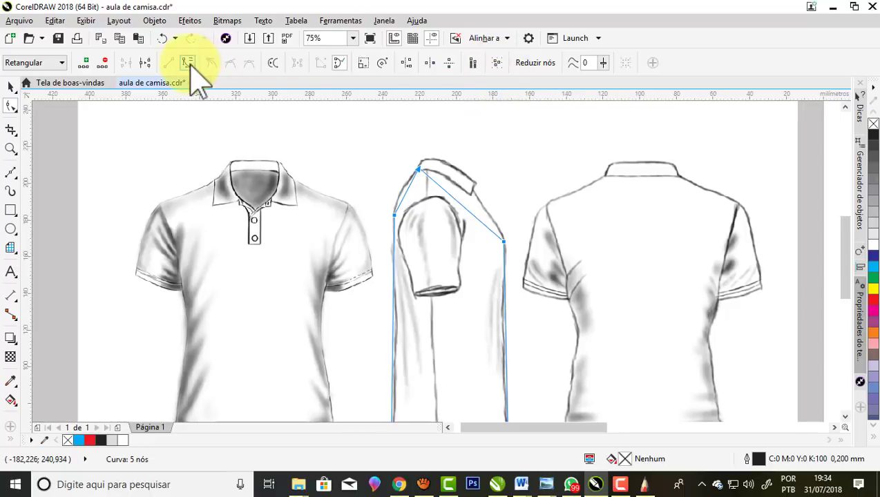
{"action": "scroll", "coordinate": [400, 180], "scroll_direction": "up", "scroll_amount": 2}
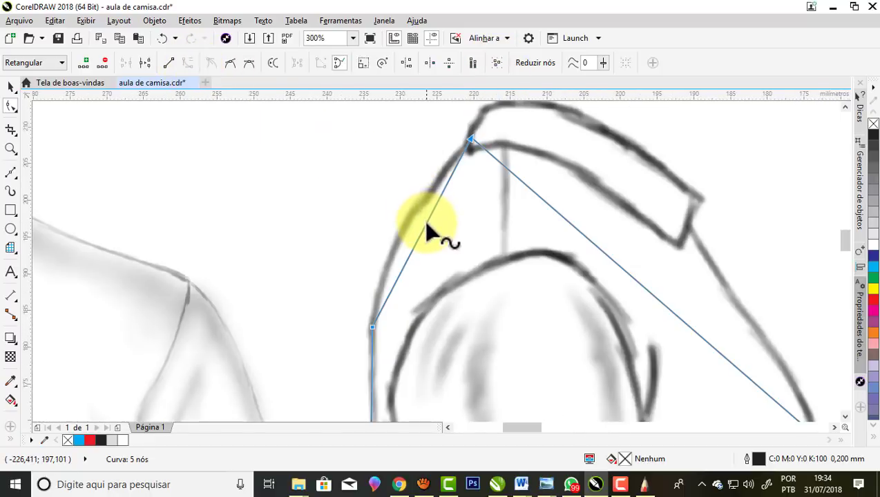
{"action": "left_click_drag", "start_coordinate": [426, 226], "coordinate": [408, 219]}
{"action": "scroll", "coordinate": [408, 220], "scroll_direction": "down", "scroll_amount": 1}
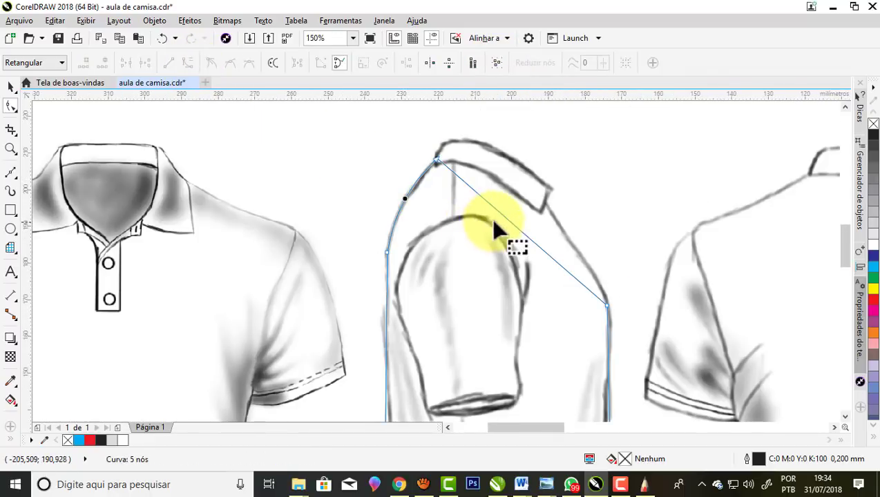
{"action": "mouse_move", "coordinate": [500, 221]}
{"action": "left_mouse_down"}
{"action": "mouse_move", "coordinate": [523, 195]}
{"action": "mouse_move", "coordinate": [511, 185]}
{"action": "left_mouse_up"}
Add a sixth node on the back edge and bend it to follow the sketch
{"action": "scroll", "coordinate": [544, 265], "scroll_direction": "down", "scroll_amount": 1}
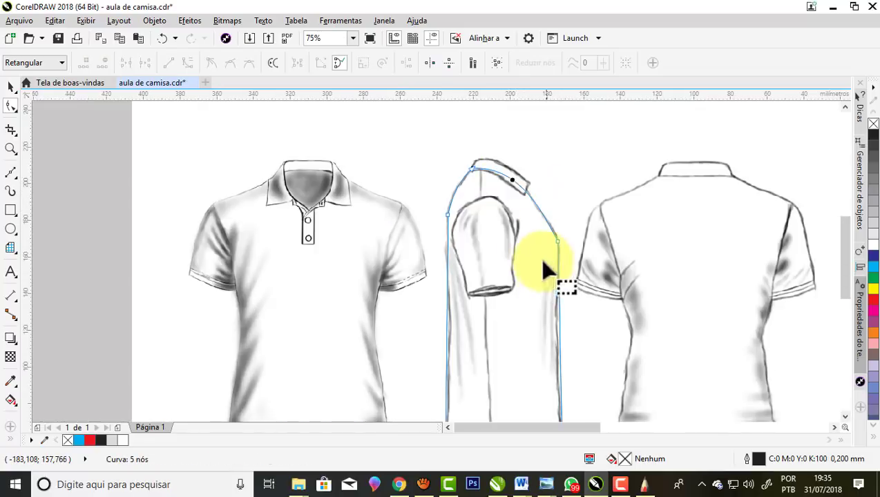
{"action": "scroll", "coordinate": [471, 281], "scroll_direction": "down", "scroll_amount": 1}
{"action": "scroll", "coordinate": [465, 272], "scroll_direction": "up", "scroll_amount": 1}
{"action": "scroll", "coordinate": [484, 277], "scroll_direction": "up", "scroll_amount": 1}
{"action": "scroll", "coordinate": [497, 216], "scroll_direction": "down", "scroll_amount": 1}
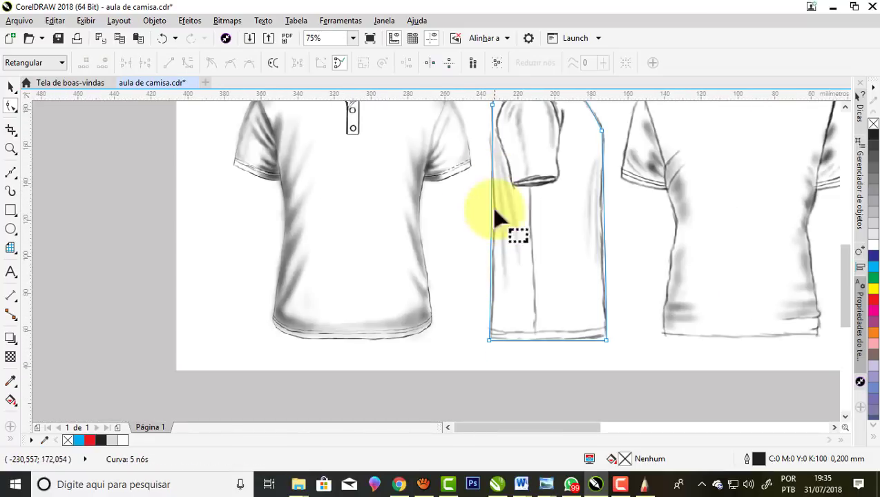
{"action": "scroll", "coordinate": [505, 197], "scroll_direction": "down", "scroll_amount": 1}
{"action": "scroll", "coordinate": [501, 196], "scroll_direction": "up", "scroll_amount": 1}
{"action": "scroll", "coordinate": [502, 195], "scroll_direction": "up", "scroll_amount": 1}
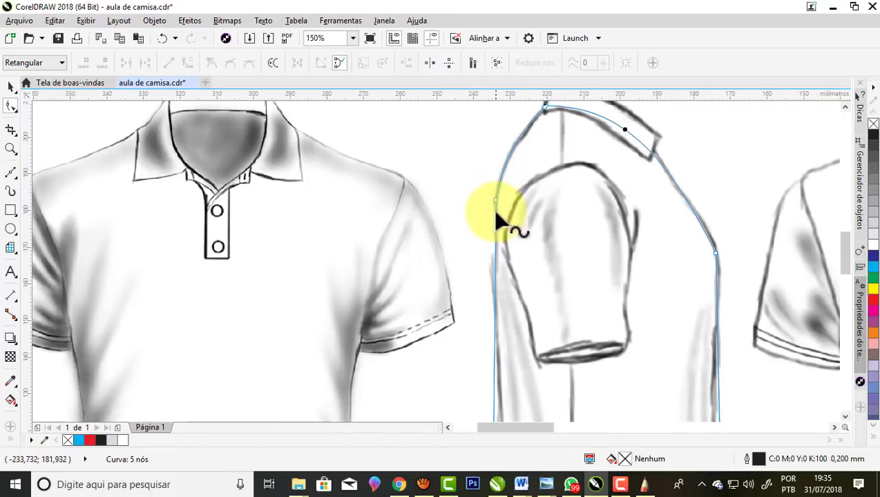
{"action": "scroll", "coordinate": [498, 221], "scroll_direction": "down", "scroll_amount": 1}
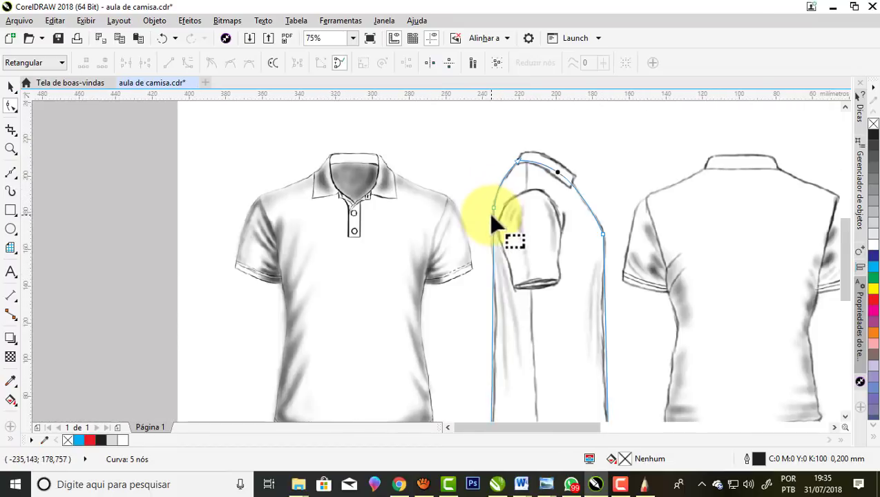
{"action": "double_click", "coordinate": [493, 289]}
{"action": "scroll", "coordinate": [480, 255], "scroll_direction": "down", "scroll_amount": 1}
{"action": "scroll", "coordinate": [483, 293], "scroll_direction": "up", "scroll_amount": 1}
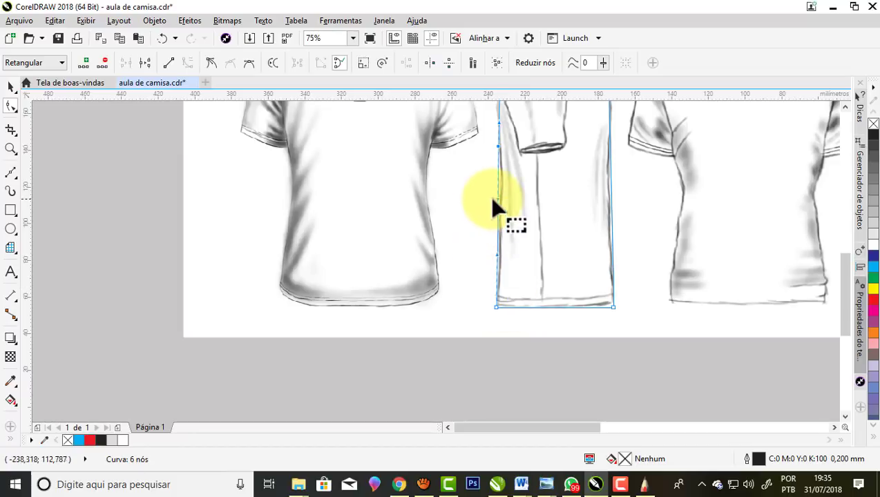
{"action": "scroll", "coordinate": [498, 200], "scroll_direction": "up", "scroll_amount": 1}
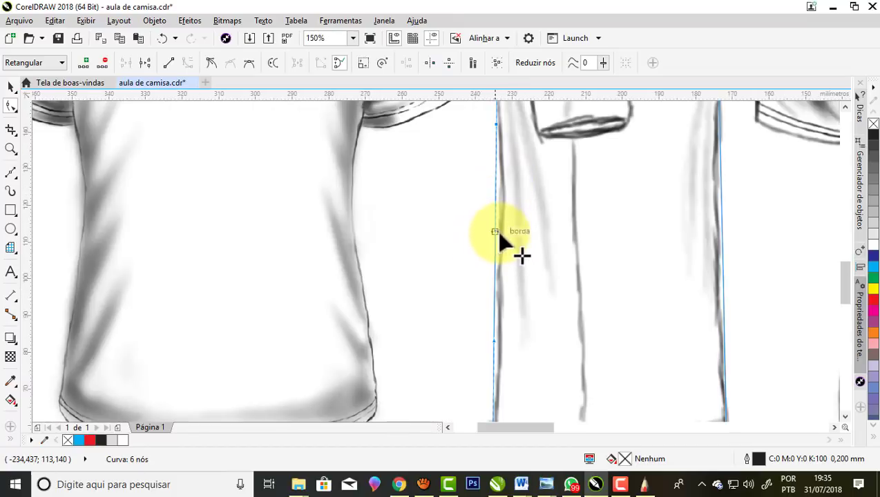
{"action": "left_click_drag", "start_coordinate": [498, 233], "coordinate": [505, 241]}
{"action": "scroll", "coordinate": [485, 249], "scroll_direction": "down", "scroll_amount": 2}
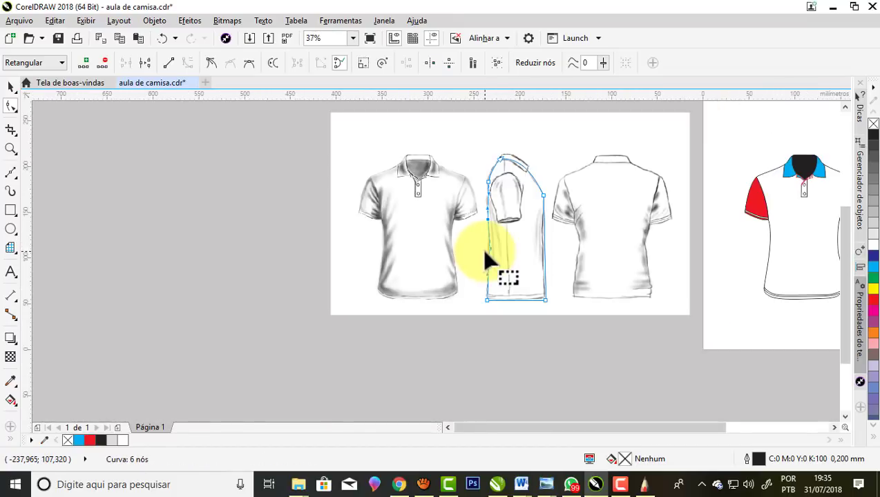
{"action": "scroll", "coordinate": [511, 248], "scroll_direction": "up", "scroll_amount": 1}
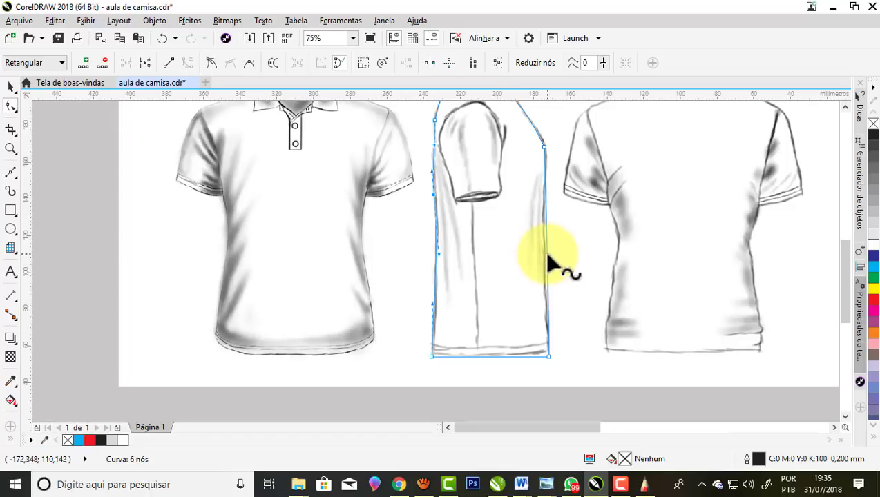
Make the front-edge node smooth and curve the shoulder segment to match the sketch
{"action": "left_click", "coordinate": [546, 254]}
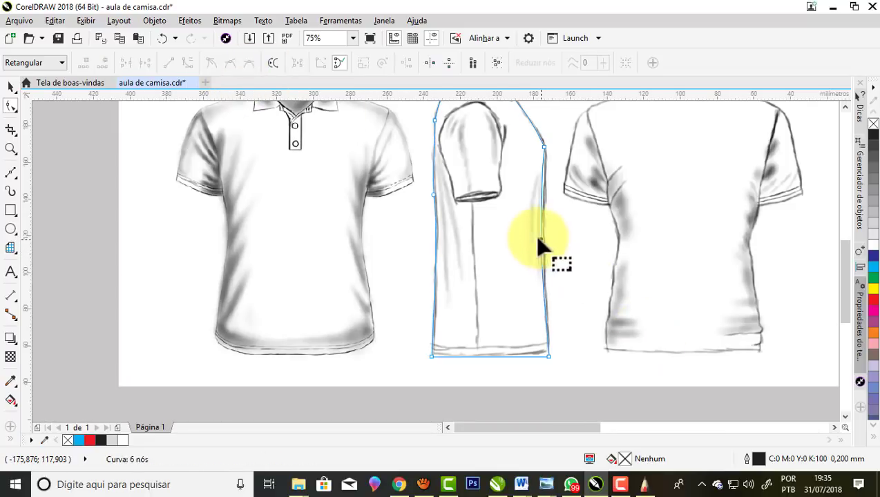
{"action": "scroll", "coordinate": [536, 248], "scroll_direction": "down", "scroll_amount": 1}
{"action": "scroll", "coordinate": [533, 190], "scroll_direction": "up", "scroll_amount": 2}
{"action": "scroll", "coordinate": [536, 197], "scroll_direction": "up", "scroll_amount": 1}
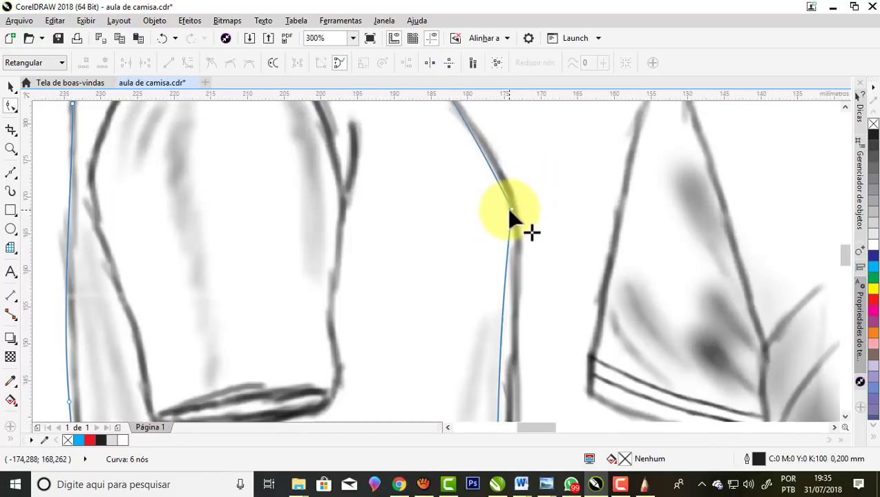
{"action": "left_click_drag", "start_coordinate": [553, 184], "coordinate": [466, 235]}
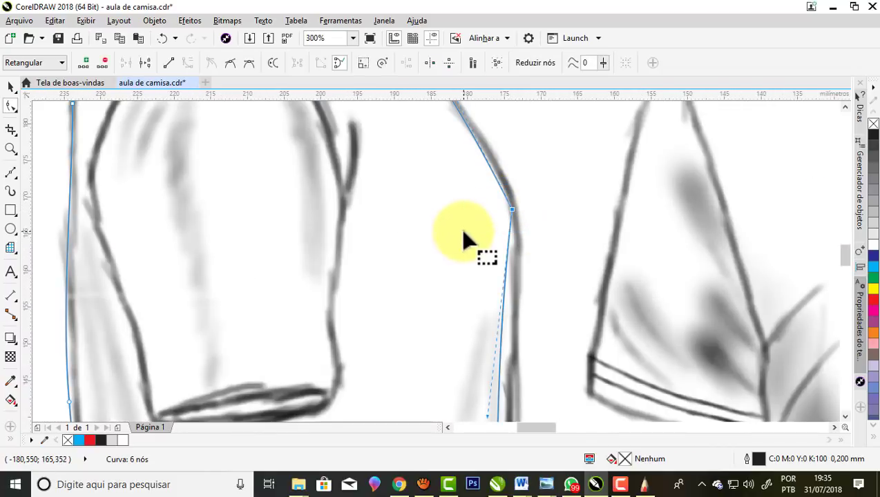
{"action": "left_click", "coordinate": [230, 62]}
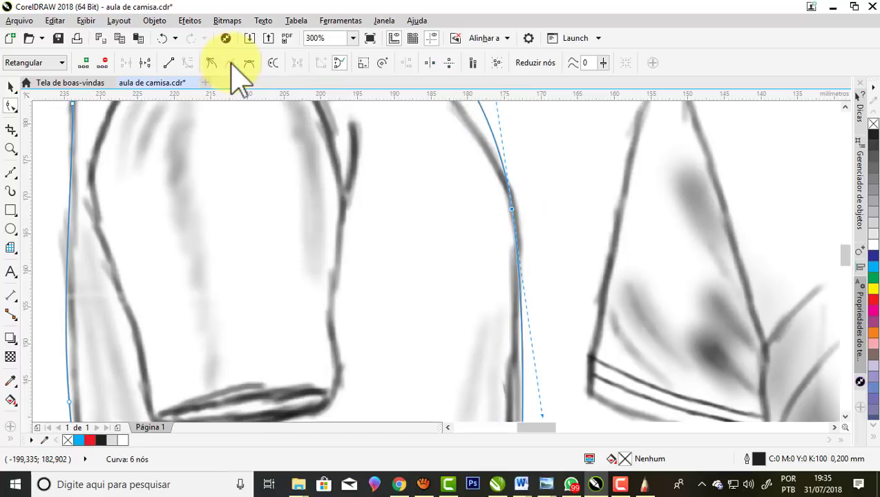
{"action": "scroll", "coordinate": [469, 249], "scroll_direction": "down", "scroll_amount": 1}
{"action": "left_click_drag", "start_coordinate": [475, 198], "coordinate": [428, 114]}
{"action": "scroll", "coordinate": [428, 114], "scroll_direction": "down", "scroll_amount": 1}
{"action": "scroll", "coordinate": [436, 123], "scroll_direction": "up", "scroll_amount": 1}
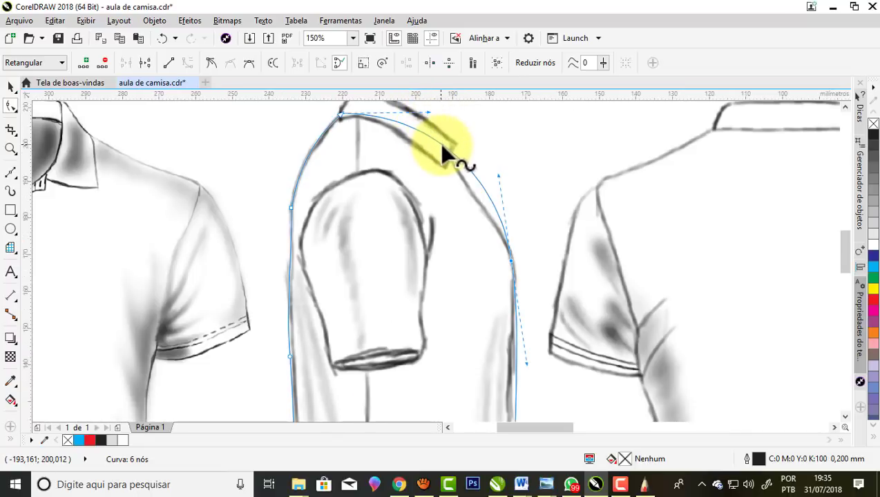
{"action": "left_click_drag", "start_coordinate": [447, 148], "coordinate": [447, 162]}
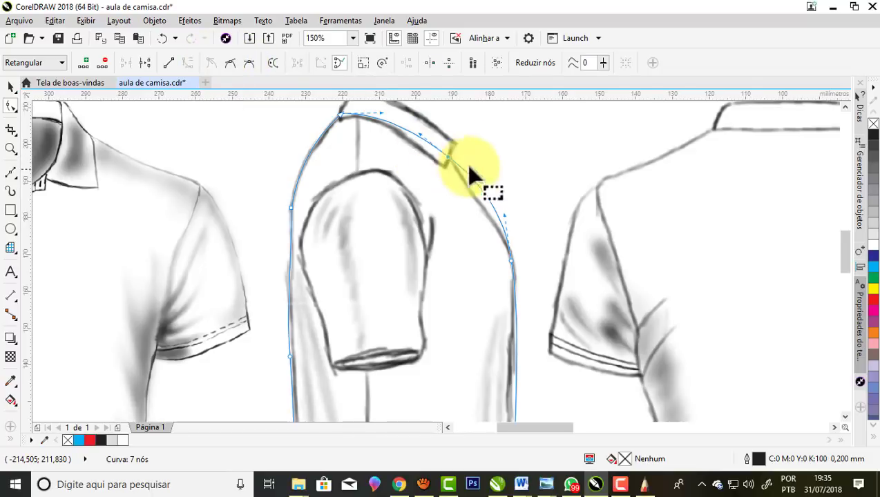
{"action": "scroll", "coordinate": [444, 144], "scroll_direction": "up", "scroll_amount": 2}
Fit the front edge onto the sketch: bow the segment below the collar and add a node
{"action": "mouse_move", "coordinate": [520, 228]}
{"action": "left_mouse_down"}
{"action": "mouse_move", "coordinate": [511, 275]}
{"action": "mouse_move", "coordinate": [570, 305]}
{"action": "left_mouse_up"}
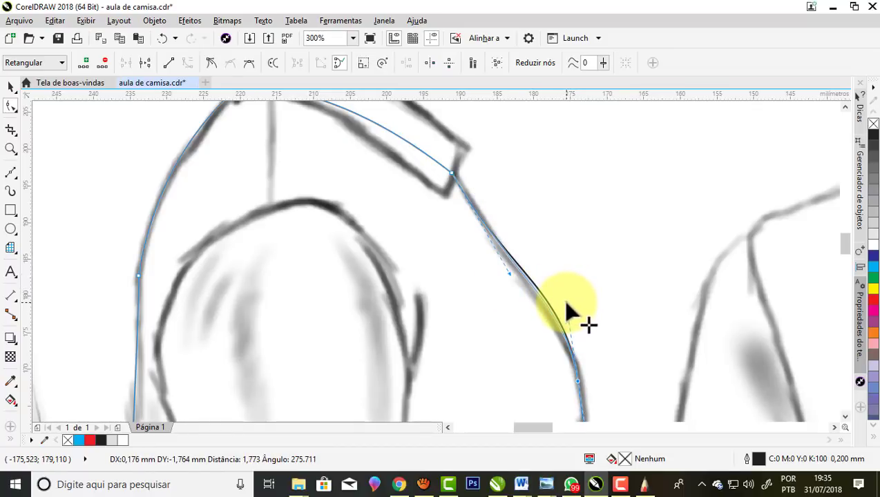
{"action": "left_click_drag", "start_coordinate": [565, 311], "coordinate": [567, 314]}
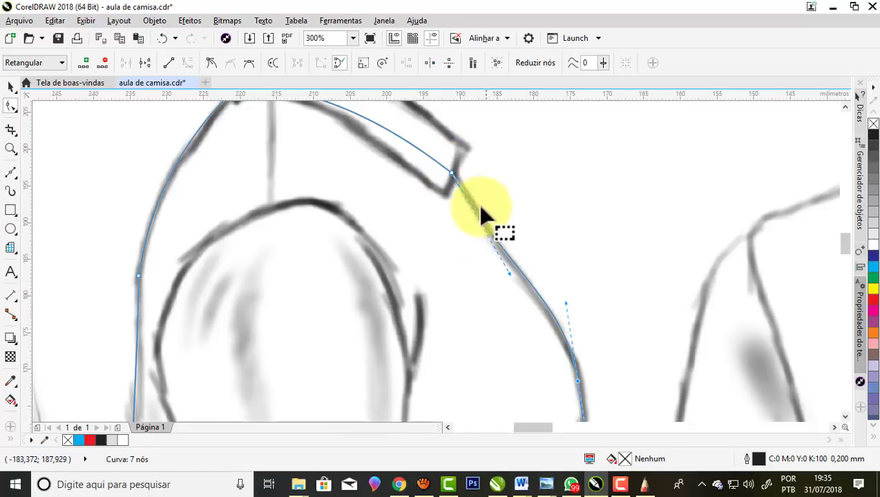
{"action": "scroll", "coordinate": [452, 178], "scroll_direction": "down", "scroll_amount": 2}
{"action": "scroll", "coordinate": [449, 176], "scroll_direction": "up", "scroll_amount": 4}
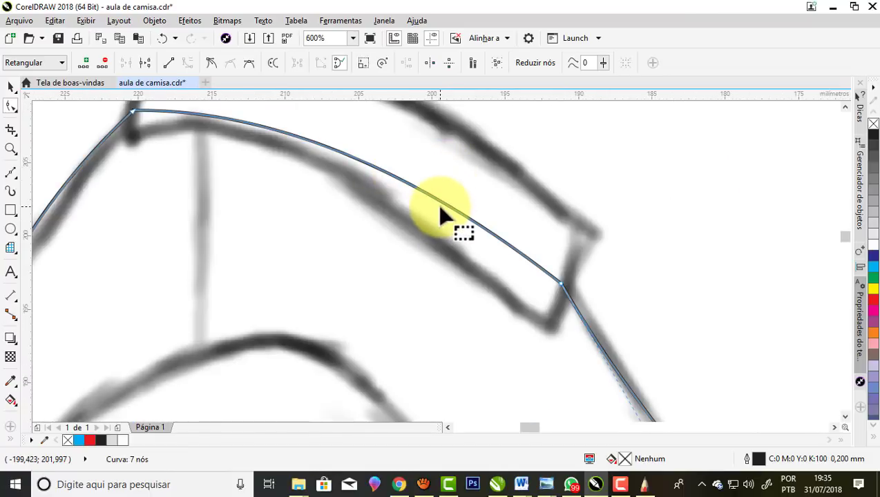
{"action": "scroll", "coordinate": [507, 192], "scroll_direction": "down", "scroll_amount": 4}
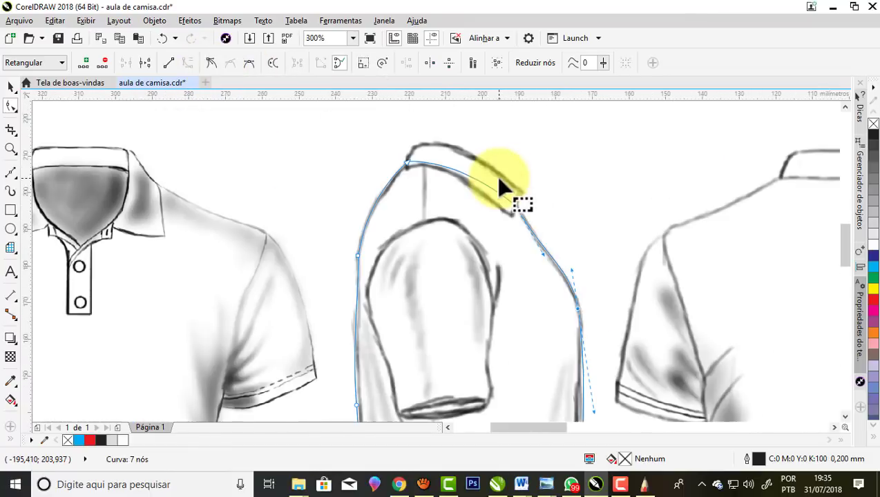
{"action": "scroll", "coordinate": [581, 312], "scroll_direction": "up", "scroll_amount": 4}
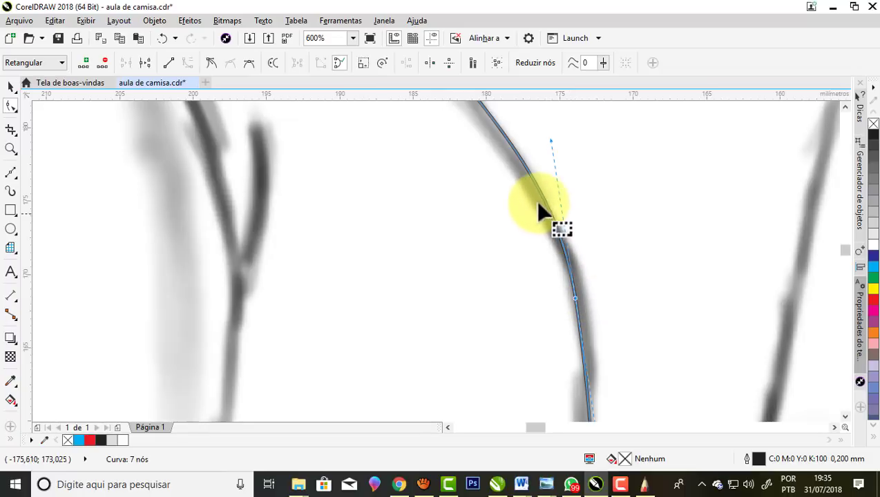
{"action": "left_click_drag", "start_coordinate": [539, 206], "coordinate": [569, 260]}
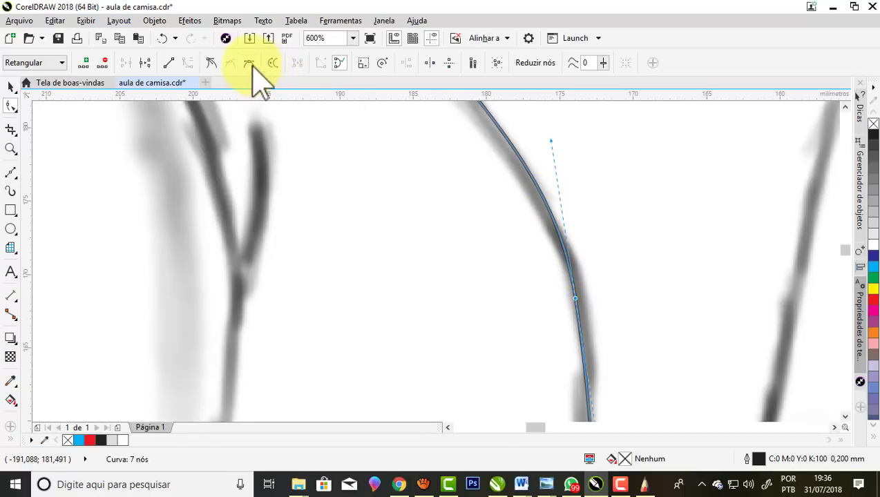
{"action": "scroll", "coordinate": [622, 212], "scroll_direction": "down", "scroll_amount": 4}
{"action": "scroll", "coordinate": [564, 190], "scroll_direction": "down", "scroll_amount": 2}
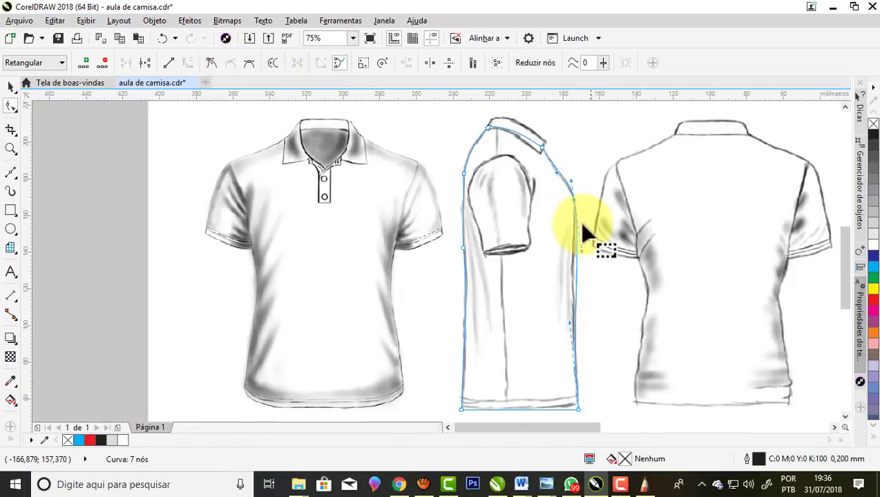
{"action": "scroll", "coordinate": [588, 221], "scroll_direction": "up", "scroll_amount": 1}
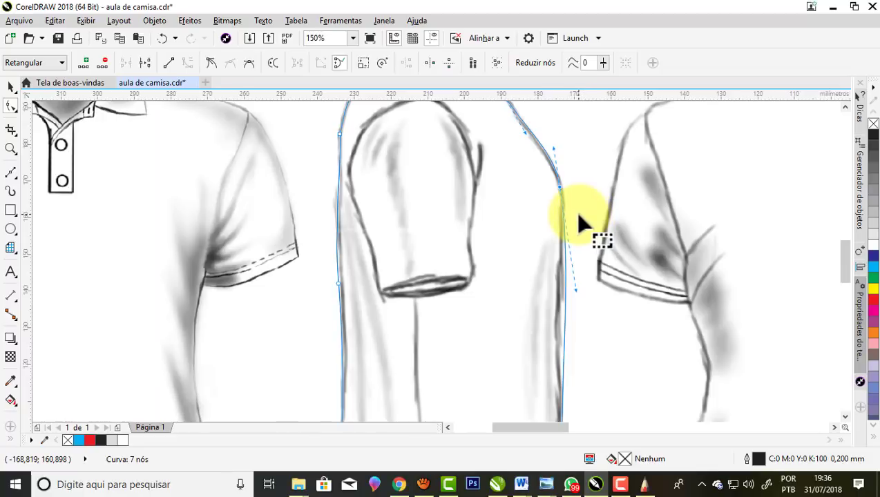
{"action": "double_click", "coordinate": [564, 274]}
{"action": "scroll", "coordinate": [565, 274], "scroll_direction": "up", "scroll_amount": 2}
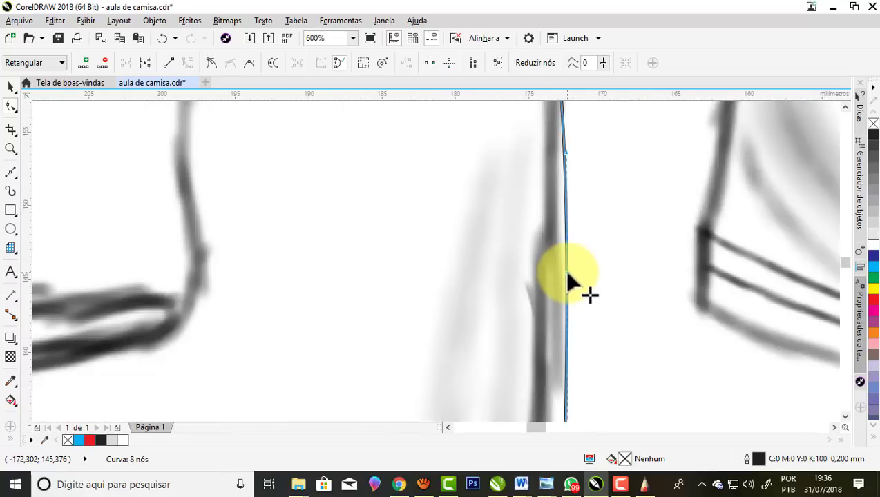
{"action": "mouse_move", "coordinate": [568, 281]}
{"action": "left_mouse_down"}
{"action": "mouse_move", "coordinate": [528, 270]}
{"action": "mouse_move", "coordinate": [529, 238]}
{"action": "left_mouse_up"}
{"action": "scroll", "coordinate": [528, 280], "scroll_direction": "down", "scroll_amount": 2}
{"action": "scroll", "coordinate": [535, 277], "scroll_direction": "up", "scroll_amount": 1}
{"action": "scroll", "coordinate": [528, 236], "scroll_direction": "down", "scroll_amount": 1}
{"action": "scroll", "coordinate": [528, 276], "scroll_direction": "down", "scroll_amount": 2}
{"action": "scroll", "coordinate": [530, 297], "scroll_direction": "up", "scroll_amount": 1}
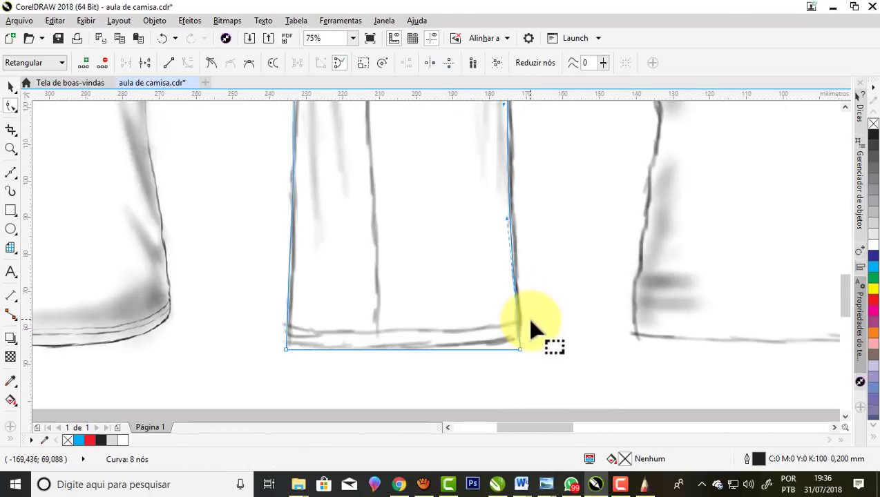
{"action": "scroll", "coordinate": [530, 345], "scroll_direction": "up", "scroll_amount": 1}
{"action": "scroll", "coordinate": [525, 360], "scroll_direction": "up", "scroll_amount": 1}
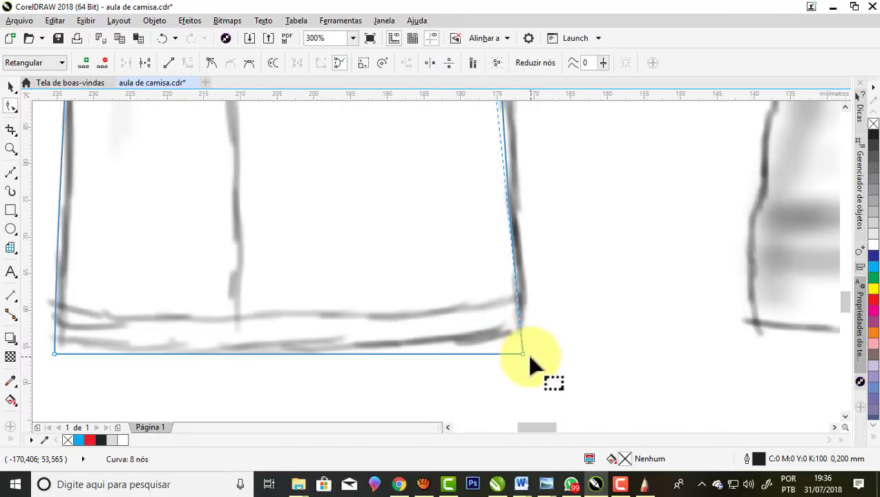
Move the bottom corner nodes up and bend the bottom edge into a smooth downward hem arc
{"action": "left_click_drag", "start_coordinate": [523, 350], "coordinate": [524, 314]}
{"action": "scroll", "coordinate": [518, 319], "scroll_direction": "down", "scroll_amount": 1}
{"action": "scroll", "coordinate": [428, 331], "scroll_direction": "down", "scroll_amount": 1}
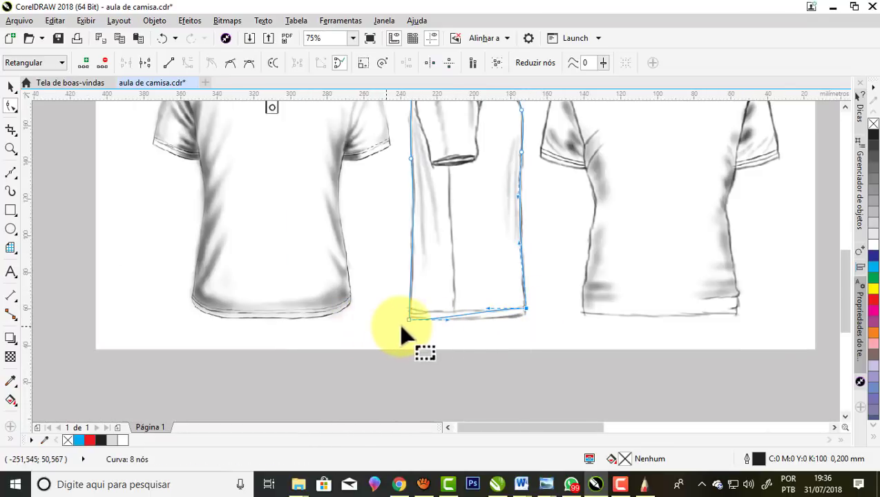
{"action": "scroll", "coordinate": [414, 324], "scroll_direction": "up", "scroll_amount": 2}
{"action": "left_click_drag", "start_coordinate": [424, 305], "coordinate": [426, 281]}
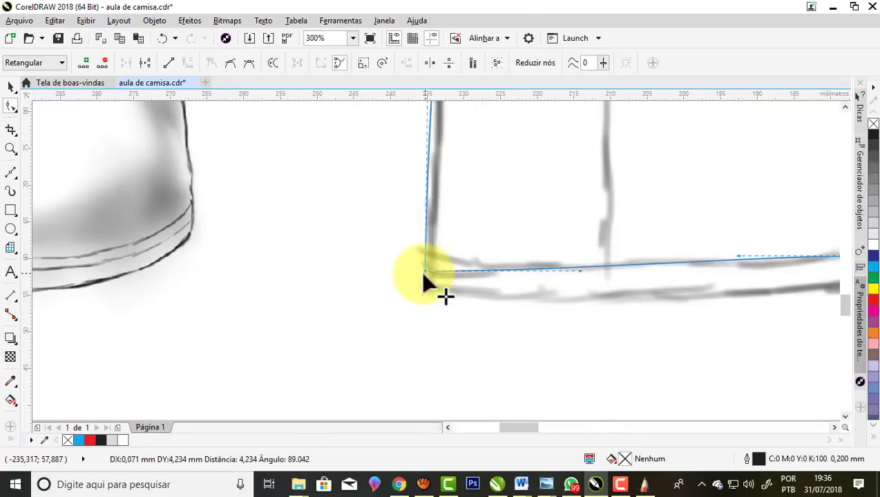
{"action": "scroll", "coordinate": [514, 271], "scroll_direction": "down", "scroll_amount": 2}
{"action": "scroll", "coordinate": [482, 274], "scroll_direction": "up", "scroll_amount": 1}
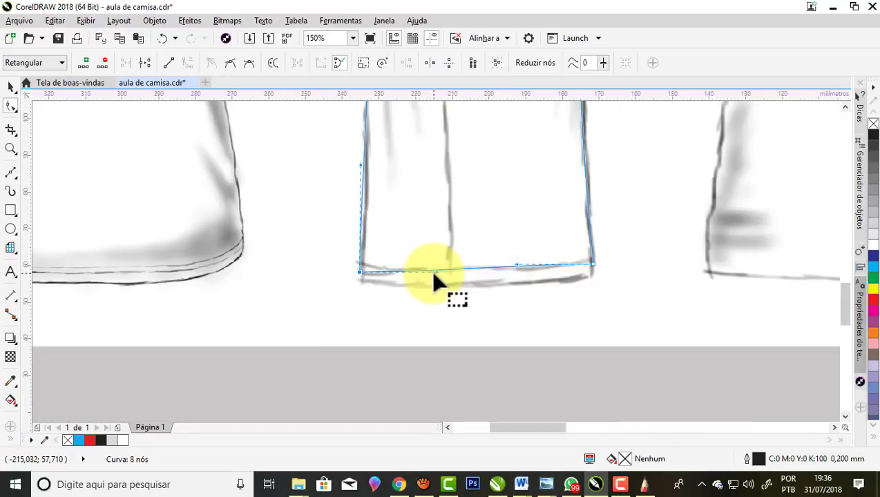
{"action": "left_click_drag", "start_coordinate": [437, 276], "coordinate": [467, 291]}
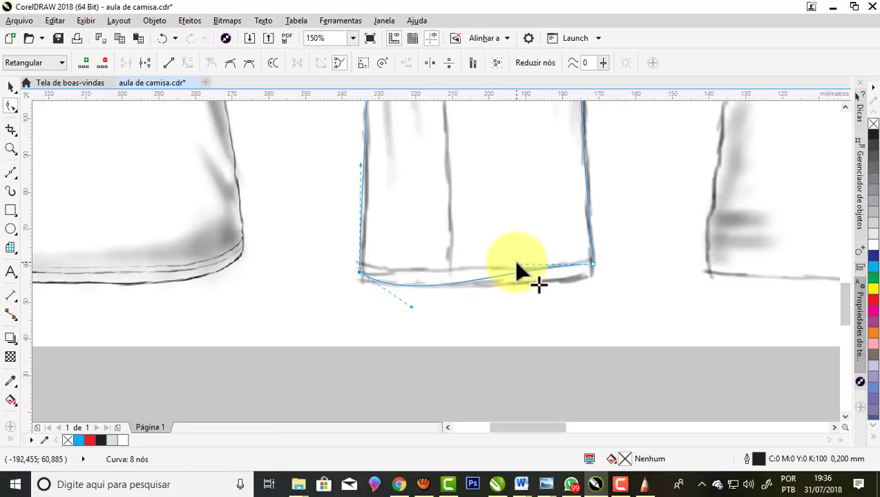
{"action": "left_click_drag", "start_coordinate": [576, 302], "coordinate": [412, 315]}
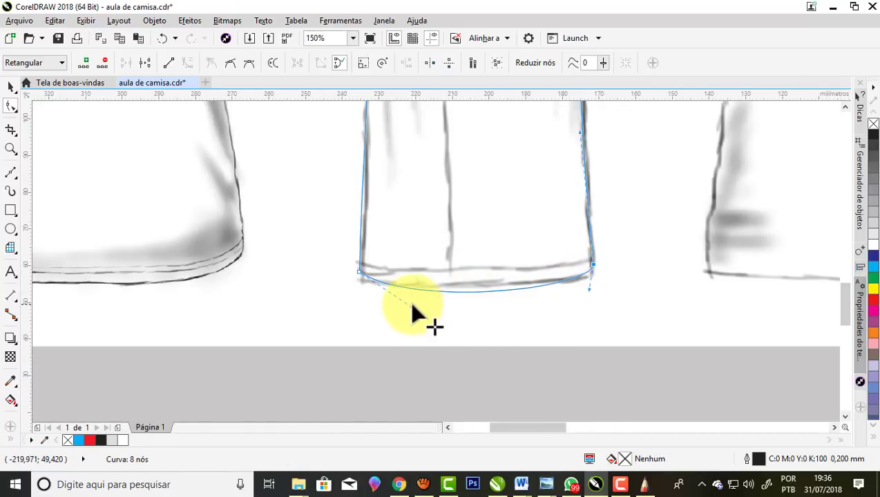
{"action": "left_click_drag", "start_coordinate": [474, 286], "coordinate": [475, 290]}
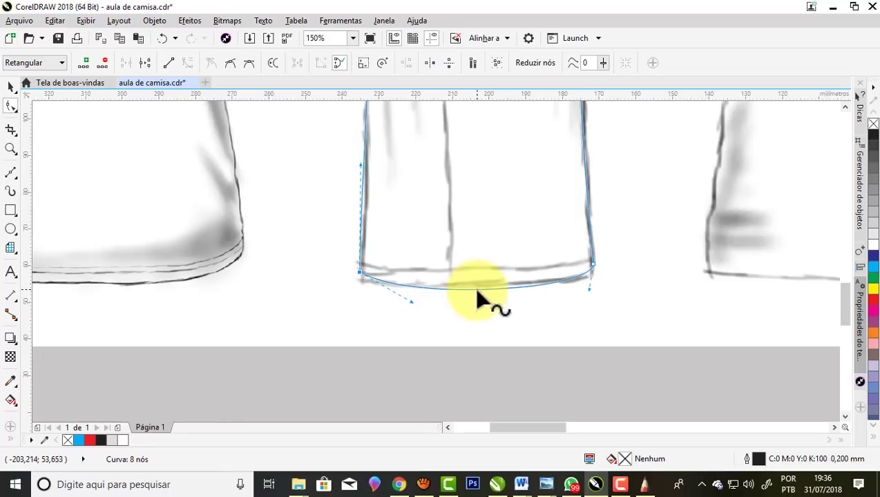
{"action": "scroll", "coordinate": [481, 298], "scroll_direction": "up", "scroll_amount": 2}
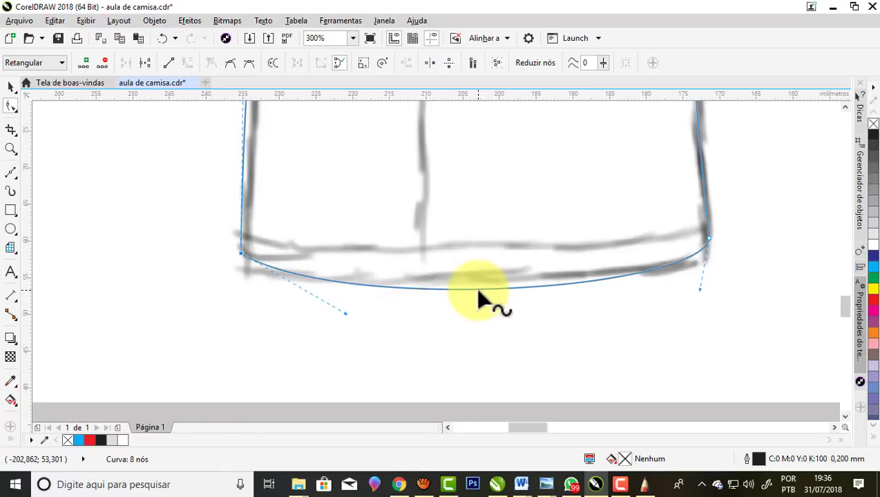
{"action": "scroll", "coordinate": [482, 298], "scroll_direction": "down", "scroll_amount": 1}
{"action": "scroll", "coordinate": [472, 314], "scroll_direction": "down", "scroll_amount": 1}
{"action": "scroll", "coordinate": [472, 313], "scroll_direction": "down", "scroll_amount": 1}
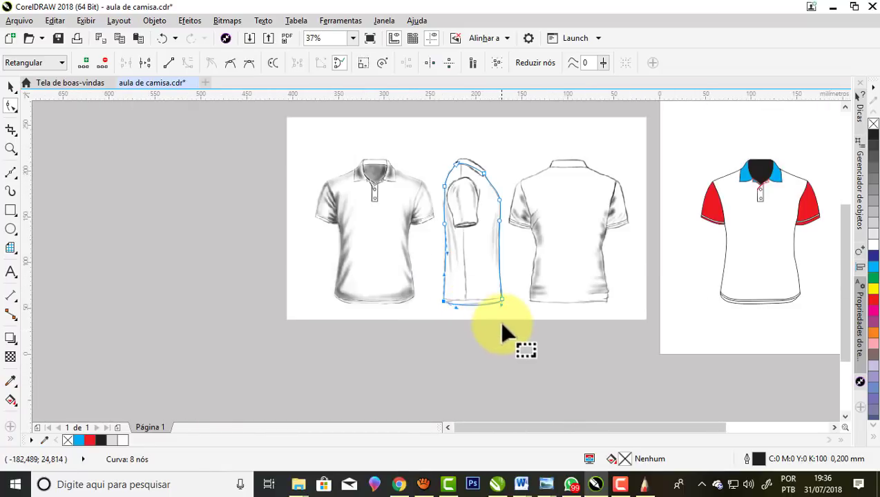
{"action": "scroll", "coordinate": [464, 181], "scroll_direction": "up", "scroll_amount": 1}
{"action": "scroll", "coordinate": [472, 181], "scroll_direction": "up", "scroll_amount": 1}
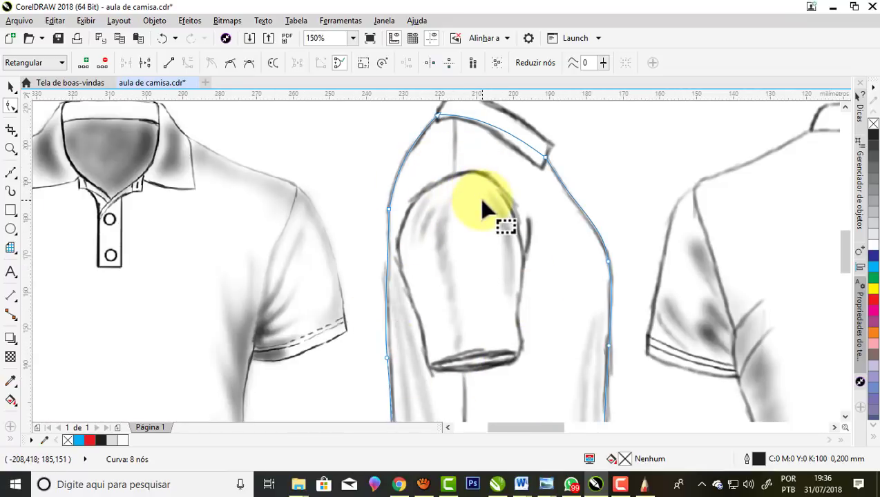
{"action": "left_click", "coordinate": [18, 181]}
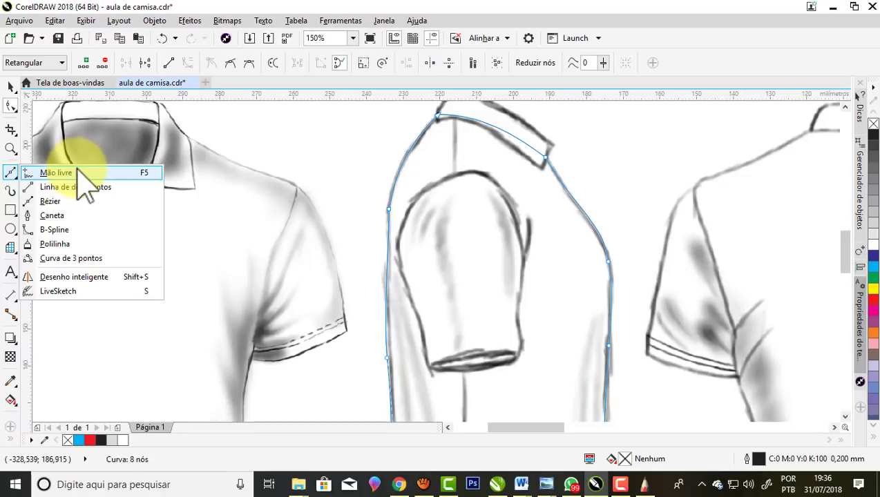
Start a B-spline along the sleeve top, down its back edge and across the cuff bottom
{"action": "left_click", "coordinate": [61, 233]}
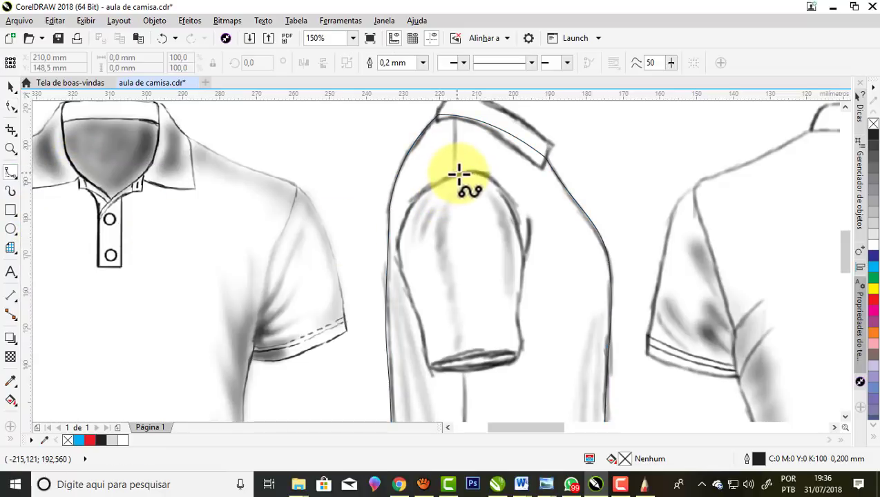
{"action": "left_click", "coordinate": [442, 175]}
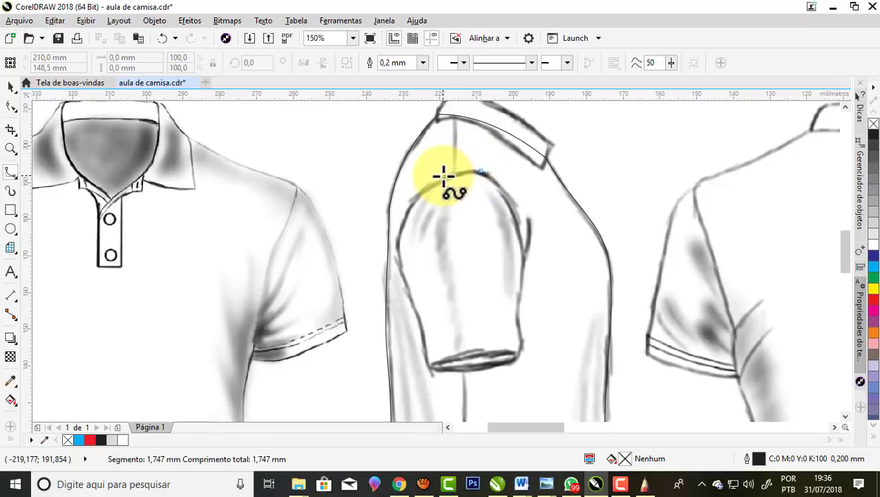
{"action": "left_click", "coordinate": [480, 172]}
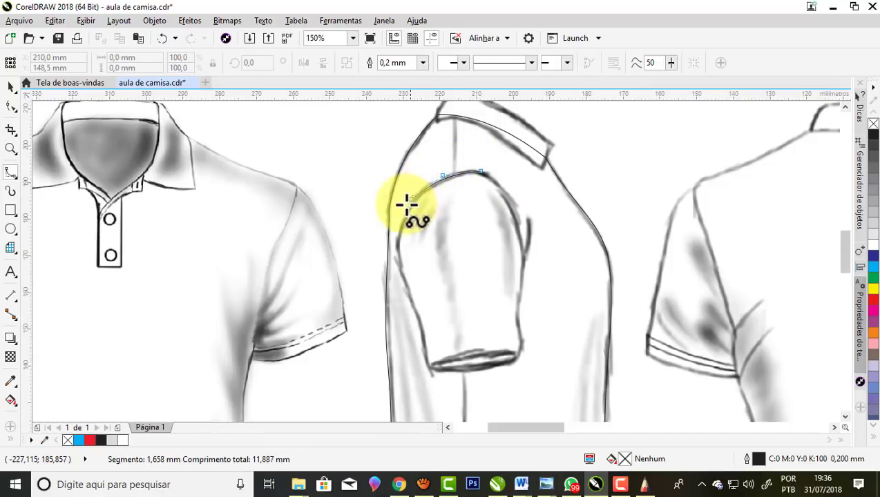
{"action": "left_click", "coordinate": [413, 198]}
{"action": "left_click", "coordinate": [394, 252]}
{"action": "left_click", "coordinate": [401, 276]}
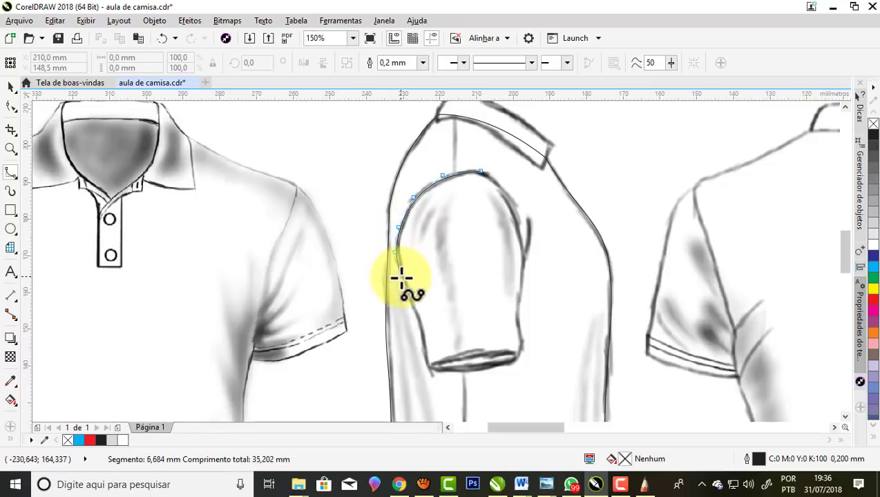
{"action": "left_click", "coordinate": [429, 372]}
{"action": "left_click", "coordinate": [450, 373]}
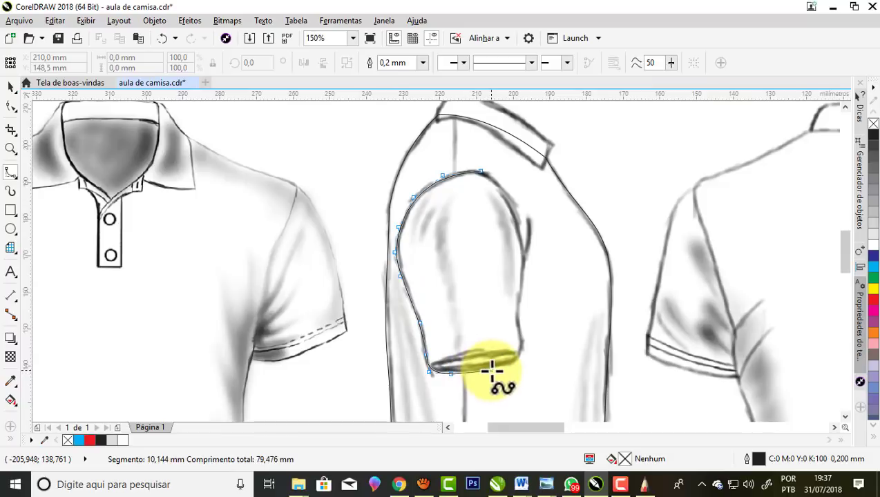
{"action": "left_click", "coordinate": [491, 370]}
Carry the B-spline up the sleeve's front edge and close it at the starting point
{"action": "left_click", "coordinate": [522, 348]}
{"action": "left_click", "coordinate": [518, 312]}
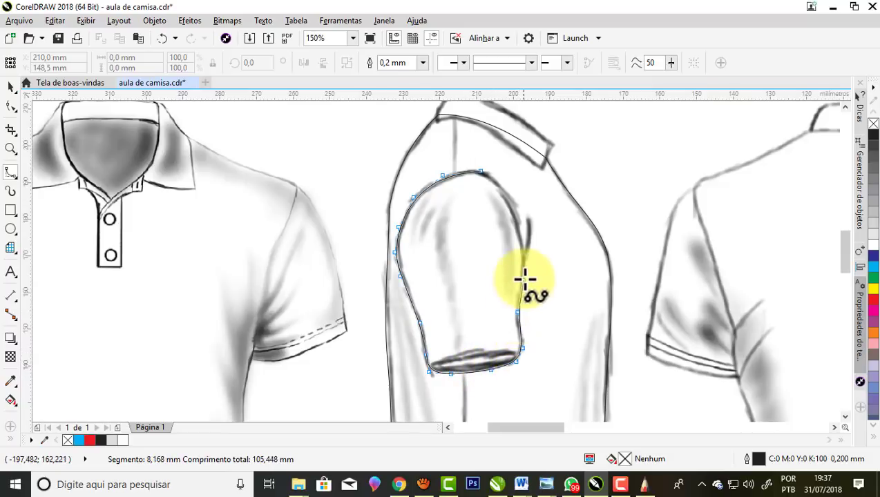
{"action": "left_click", "coordinate": [523, 268]}
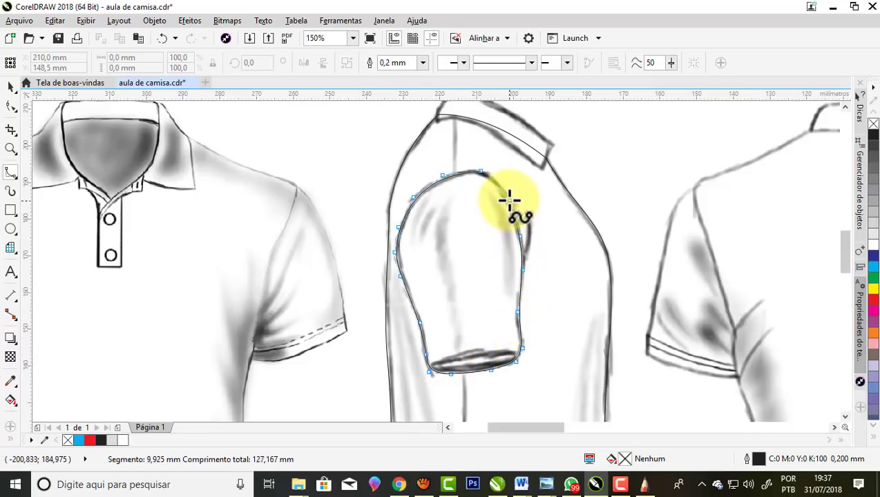
{"action": "left_click", "coordinate": [514, 211]}
{"action": "left_click", "coordinate": [500, 184]}
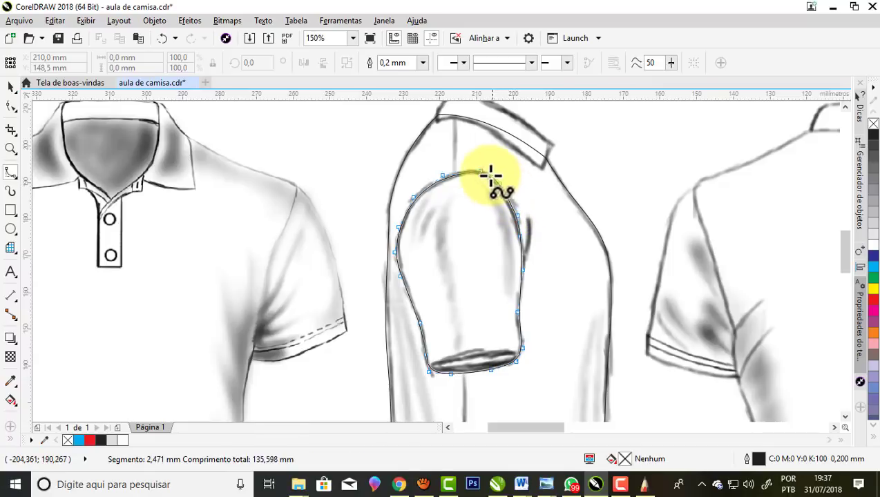
{"action": "left_click", "coordinate": [482, 169]}
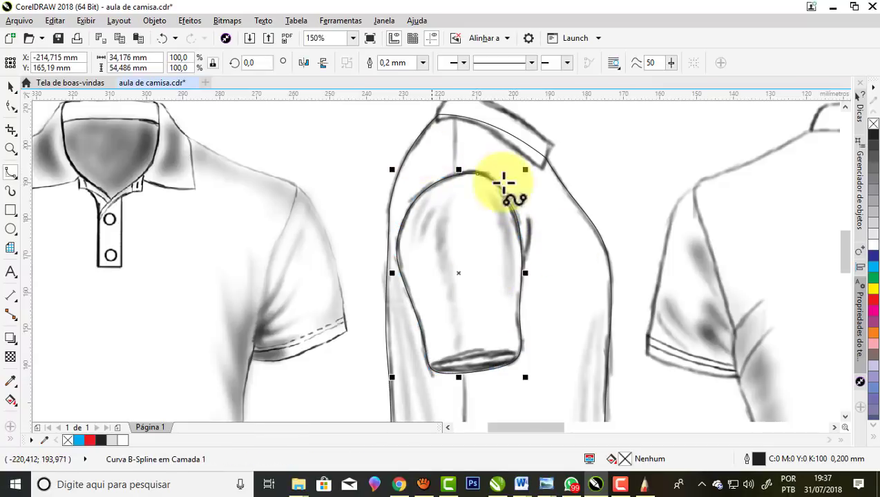
{"action": "scroll", "coordinate": [463, 359], "scroll_direction": "up", "scroll_amount": 2}
{"action": "scroll", "coordinate": [478, 372], "scroll_direction": "up", "scroll_amount": 1}
{"action": "scroll", "coordinate": [398, 300], "scroll_direction": "down", "scroll_amount": 1}
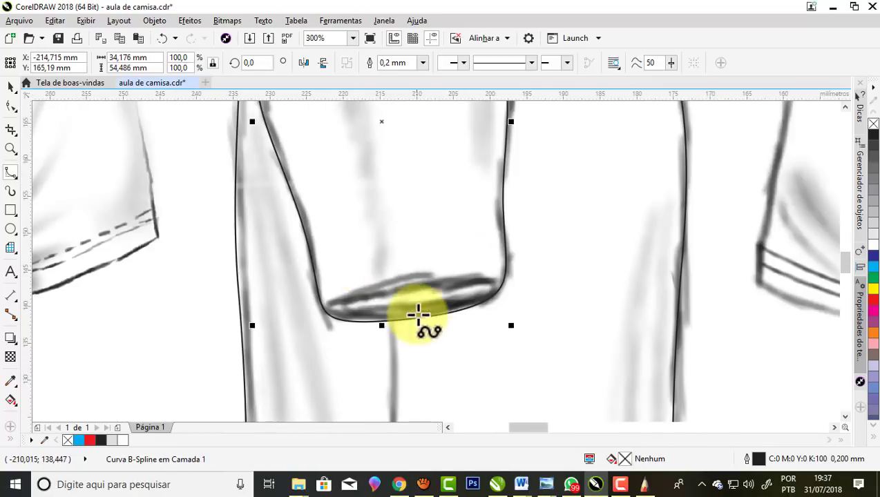
{"action": "scroll", "coordinate": [424, 308], "scroll_direction": "up", "scroll_amount": 2}
Draw a first ellipse over the cuff, then delete it as misplaced
{"action": "left_click", "coordinate": [10, 228]}
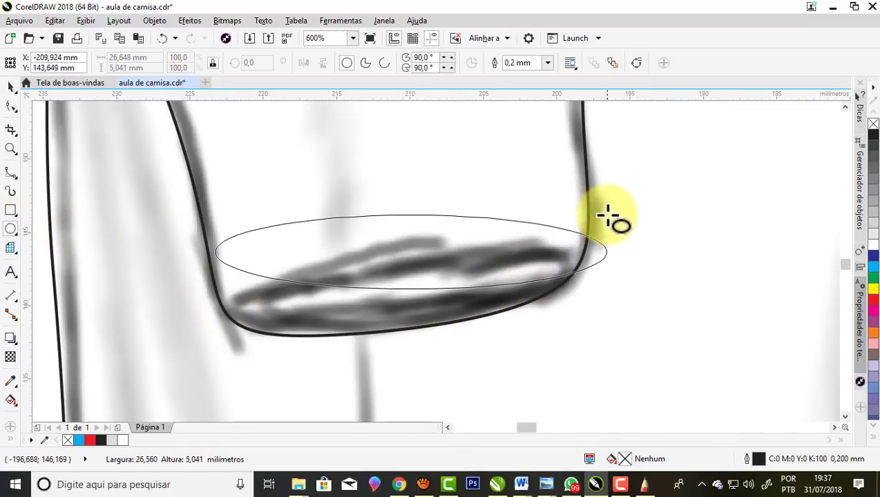
{"action": "left_click_drag", "start_coordinate": [334, 292], "coordinate": [608, 215]}
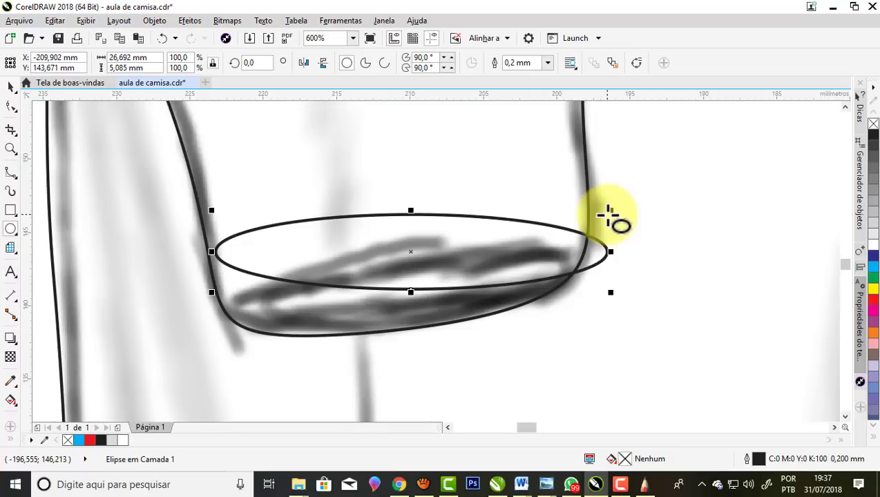
{"action": "key", "text": "Delete"}
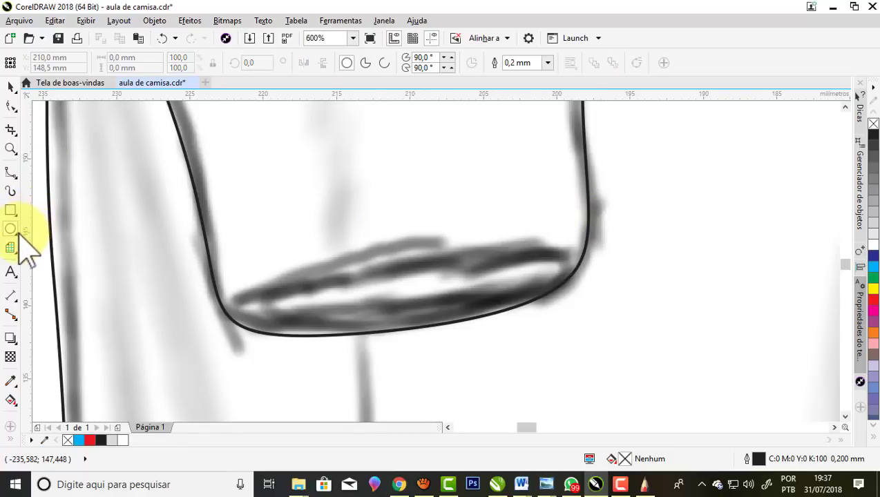
Draw a tilted 3-point ellipse across the cuff opening and shrink it to about 23.7 × 5.6 mm
{"action": "left_click", "coordinate": [16, 233]}
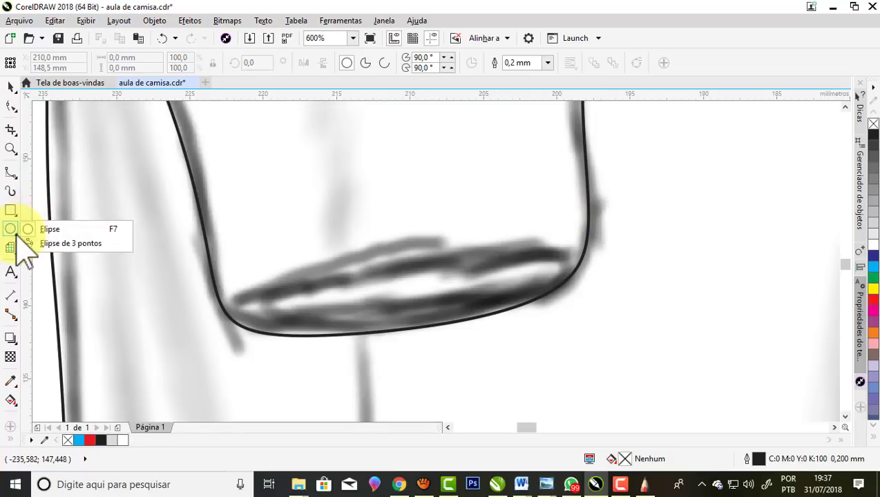
{"action": "left_click", "coordinate": [72, 243]}
{"action": "left_click_drag", "start_coordinate": [228, 315], "coordinate": [579, 261]}
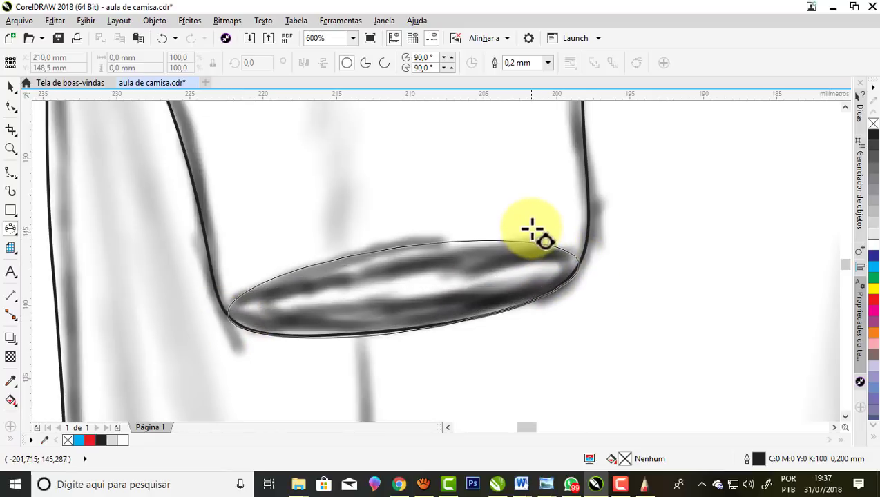
{"action": "left_click", "coordinate": [535, 233]}
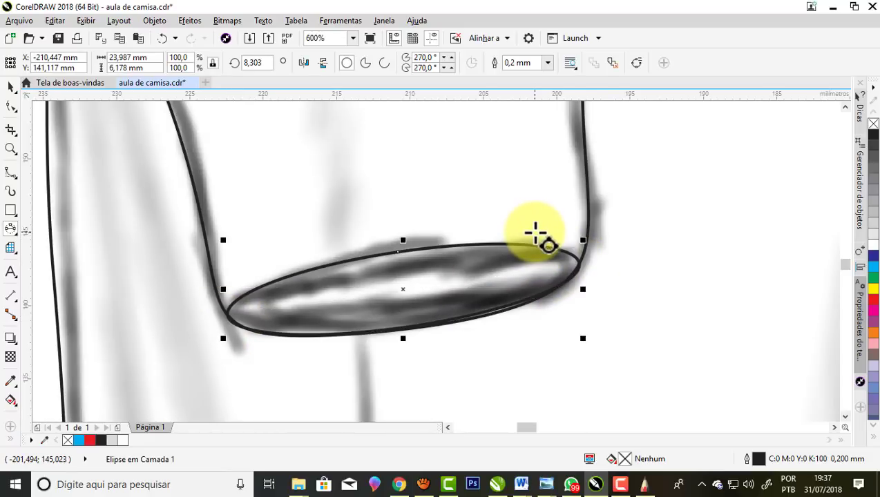
{"action": "scroll", "coordinate": [584, 293], "scroll_direction": "up", "scroll_amount": 2}
{"action": "left_click_drag", "start_coordinate": [582, 188], "coordinate": [572, 205]}
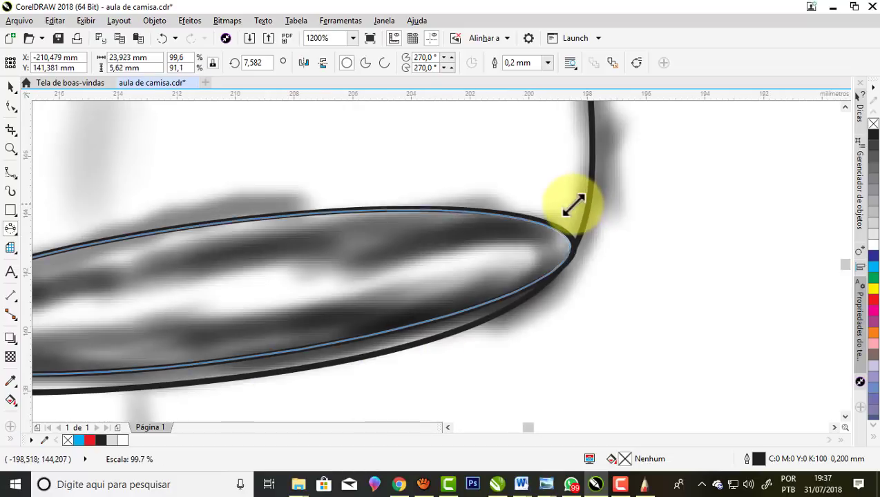
{"action": "scroll", "coordinate": [580, 205], "scroll_direction": "down", "scroll_amount": 1}
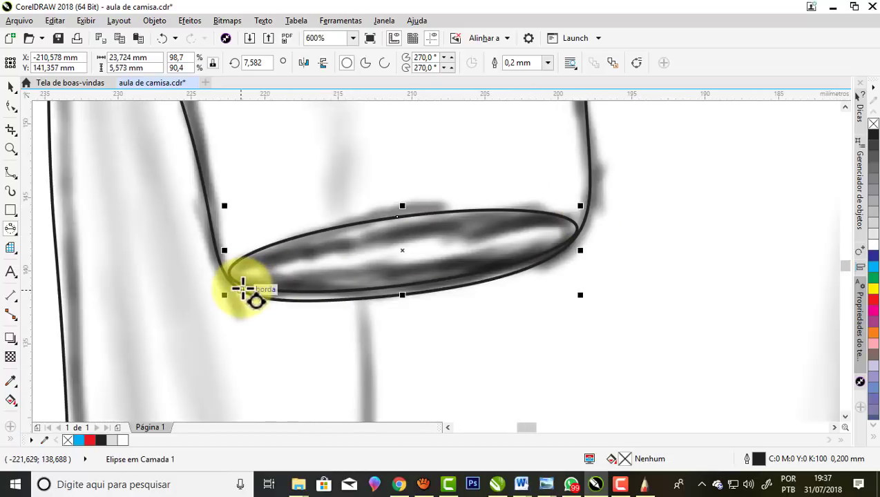
{"action": "scroll", "coordinate": [245, 291], "scroll_direction": "down", "scroll_amount": 2}
{"action": "scroll", "coordinate": [458, 349], "scroll_direction": "down", "scroll_amount": 2}
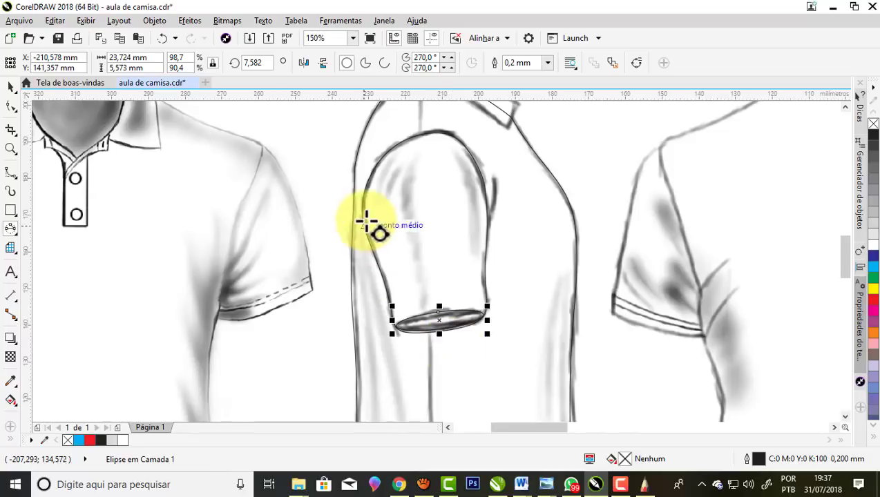
{"action": "scroll", "coordinate": [374, 226], "scroll_direction": "down", "scroll_amount": 1}
{"action": "scroll", "coordinate": [387, 167], "scroll_direction": "up", "scroll_amount": 1}
{"action": "scroll", "coordinate": [391, 153], "scroll_direction": "up", "scroll_amount": 1}
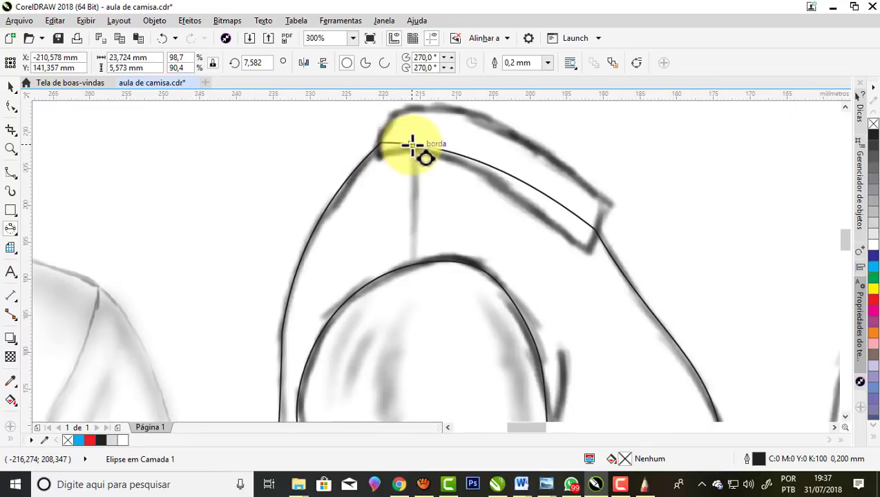
Draw a 3-point curve line from the collar down to the sleeve top
{"action": "left_click", "coordinate": [13, 176]}
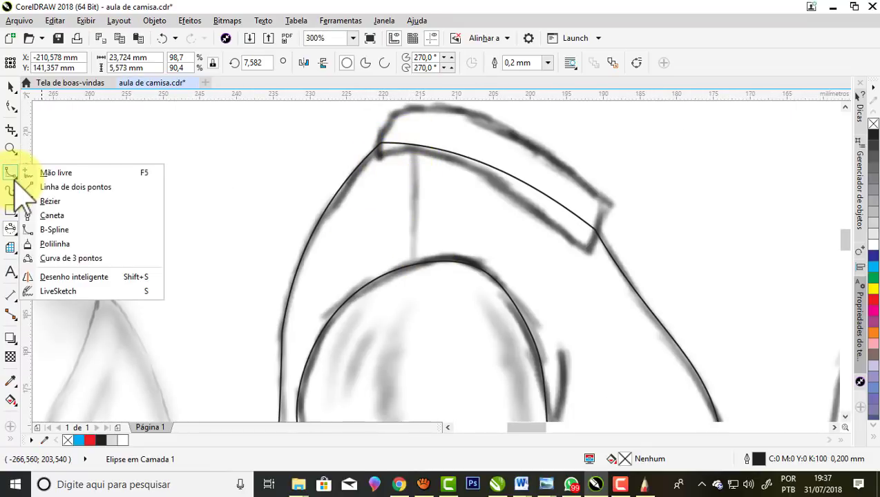
{"action": "left_click", "coordinate": [48, 257]}
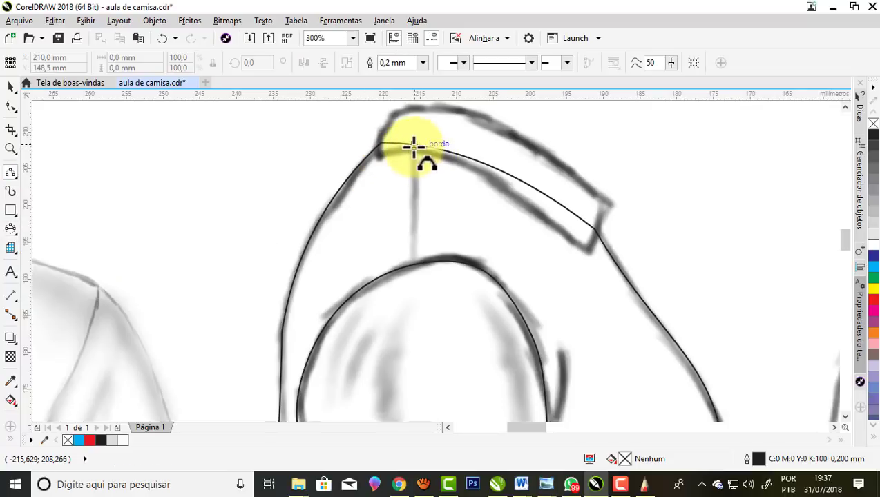
{"action": "left_click_drag", "start_coordinate": [413, 146], "coordinate": [411, 262]}
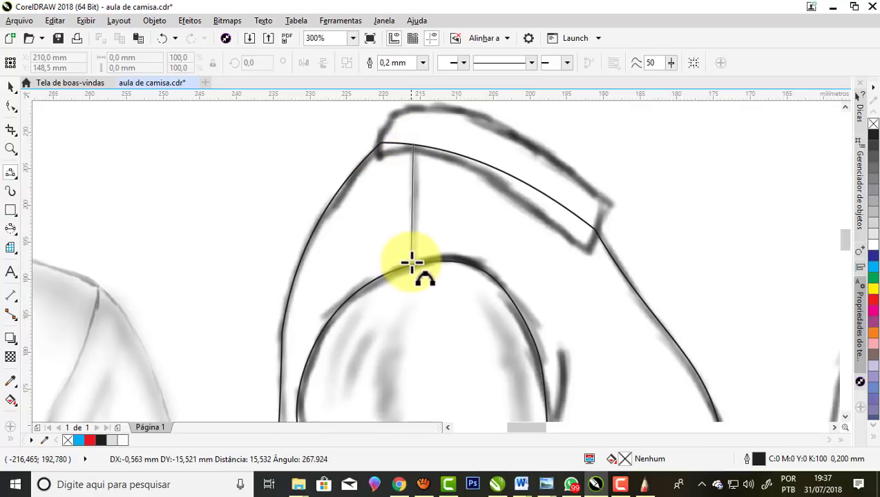
{"action": "left_click", "coordinate": [409, 203]}
{"action": "scroll", "coordinate": [407, 144], "scroll_direction": "down", "scroll_amount": 2}
{"action": "scroll", "coordinate": [402, 152], "scroll_direction": "down", "scroll_amount": 1}
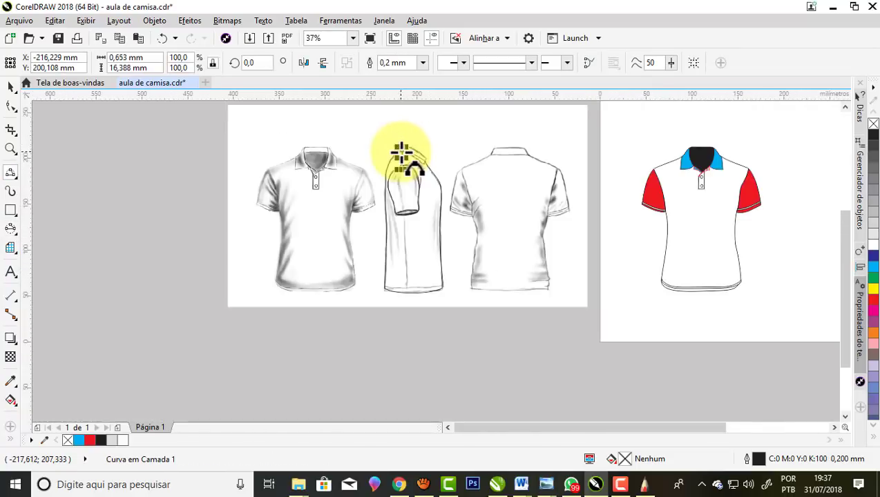
{"action": "scroll", "coordinate": [397, 269], "scroll_direction": "up", "scroll_amount": 1}
{"action": "scroll", "coordinate": [417, 170], "scroll_direction": "up", "scroll_amount": 1}
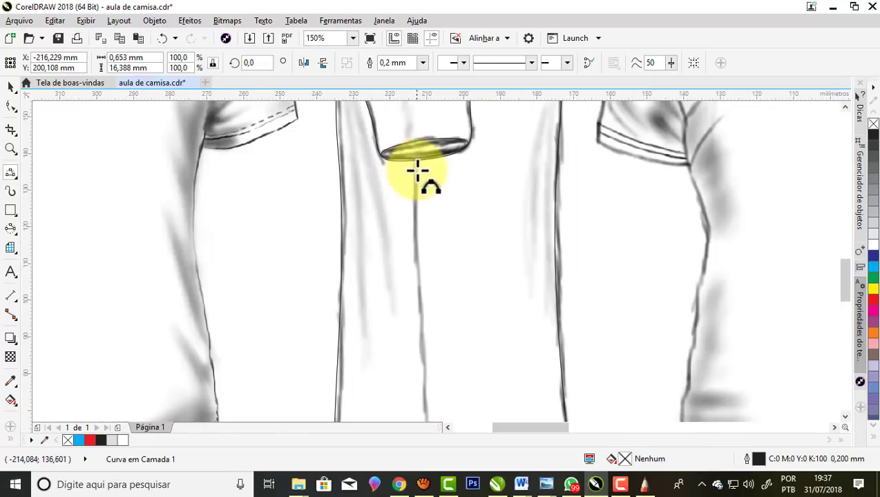
{"action": "scroll", "coordinate": [415, 161], "scroll_direction": "down", "scroll_amount": 1}
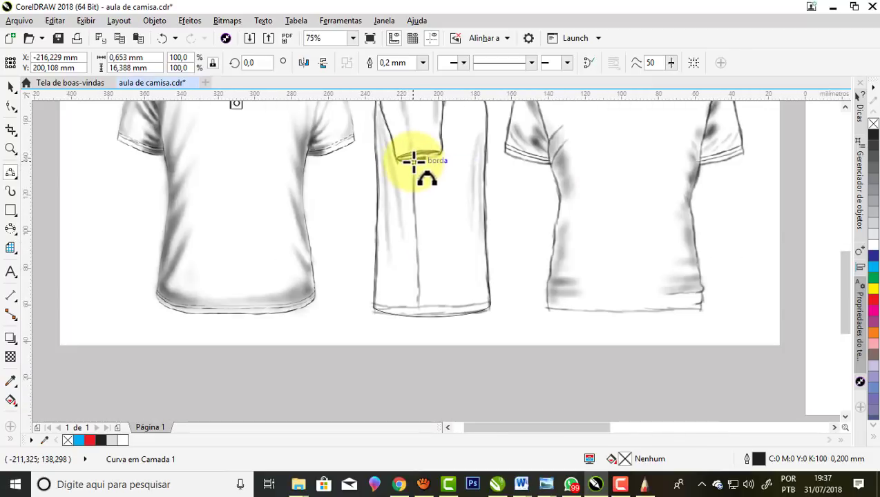
Draw the side seam line down from the sleeve hem
{"action": "left_click_drag", "start_coordinate": [413, 160], "coordinate": [419, 312]}
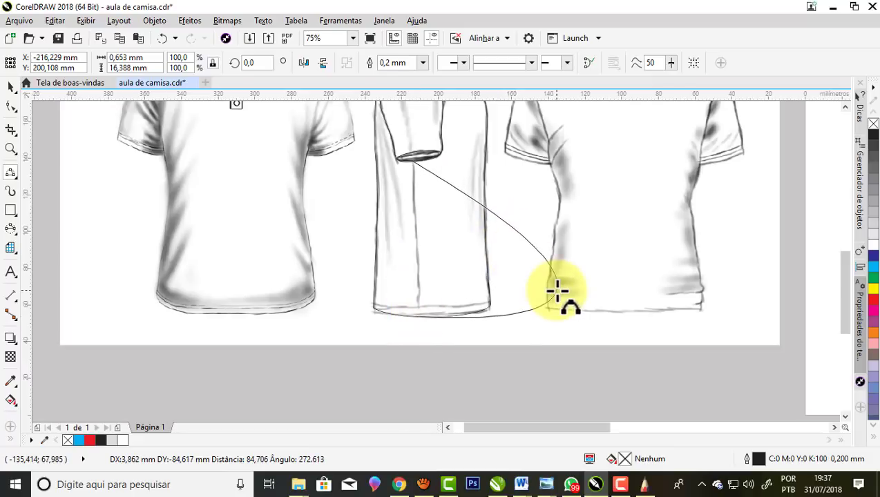
{"action": "left_click", "coordinate": [419, 228]}
{"action": "scroll", "coordinate": [395, 310], "scroll_direction": "down", "scroll_amount": 1}
{"action": "scroll", "coordinate": [393, 314], "scroll_direction": "up", "scroll_amount": 1}
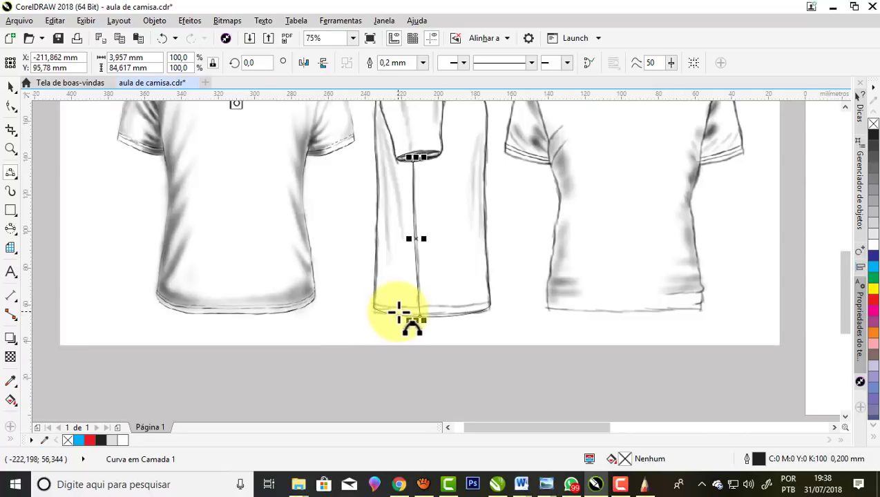
{"action": "scroll", "coordinate": [400, 314], "scroll_direction": "up", "scroll_amount": 1}
Draw a downward-bowed hem curve about 63.5 mm wide and pull its left end onto the seam
{"action": "left_click", "coordinate": [582, 290]}
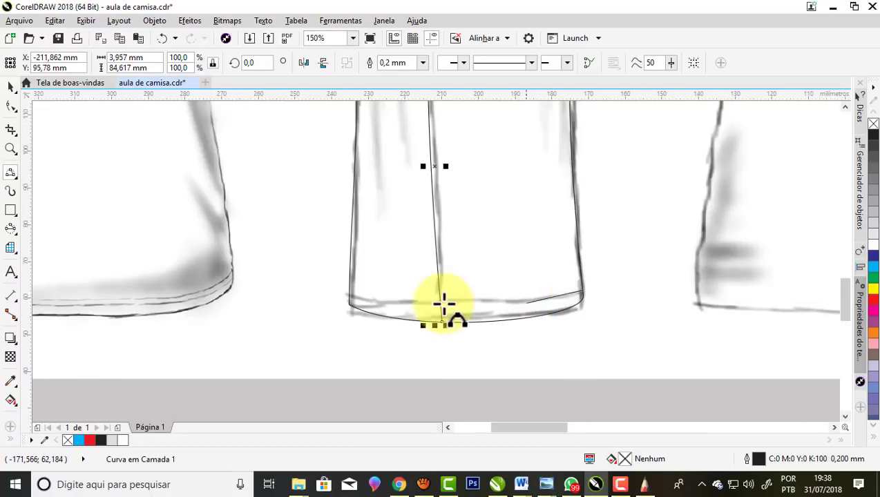
{"action": "left_click_drag", "start_coordinate": [352, 290], "coordinate": [452, 312]}
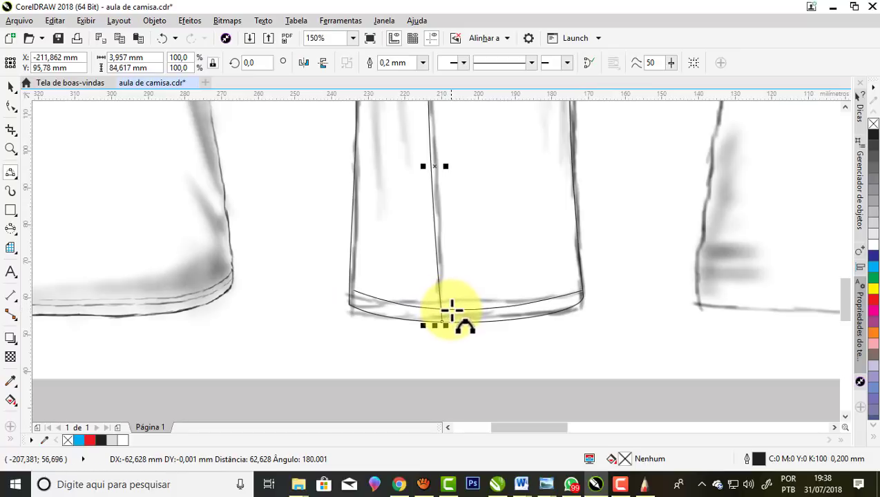
{"action": "left_click", "coordinate": [452, 312]}
{"action": "scroll", "coordinate": [351, 291], "scroll_direction": "up", "scroll_amount": 3}
{"action": "scroll", "coordinate": [351, 292], "scroll_direction": "up", "scroll_amount": 2}
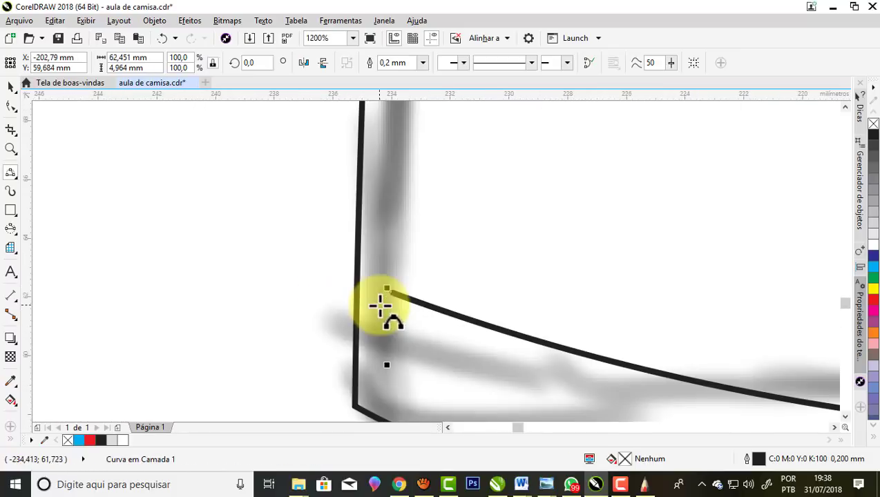
{"action": "left_click", "coordinate": [11, 105]}
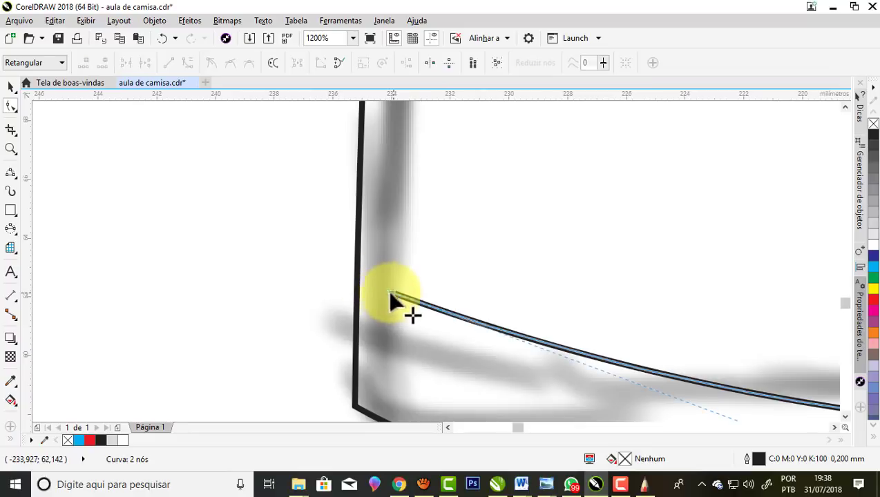
{"action": "left_click_drag", "start_coordinate": [388, 298], "coordinate": [377, 298]}
{"action": "scroll", "coordinate": [377, 307], "scroll_direction": "down", "scroll_amount": 5}
{"action": "scroll", "coordinate": [357, 345], "scroll_direction": "down", "scroll_amount": 3}
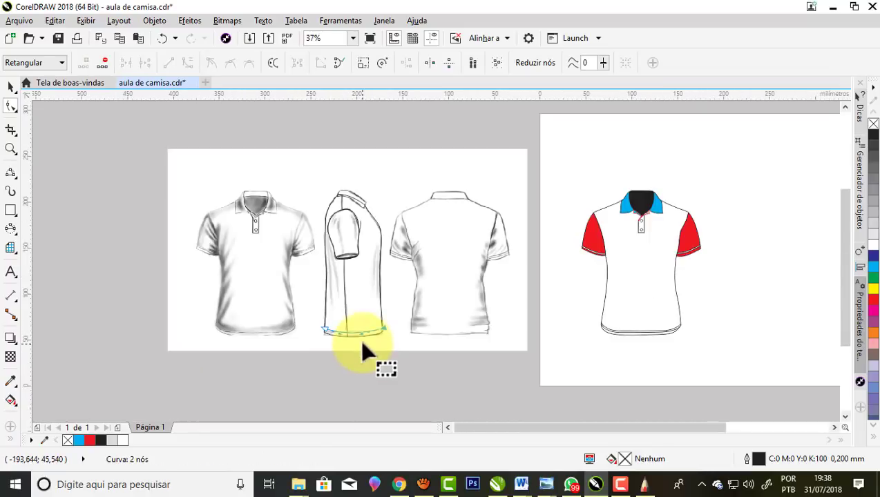
{"action": "left_click", "coordinate": [10, 87]}
{"action": "scroll", "coordinate": [322, 206], "scroll_direction": "up", "scroll_amount": 1}
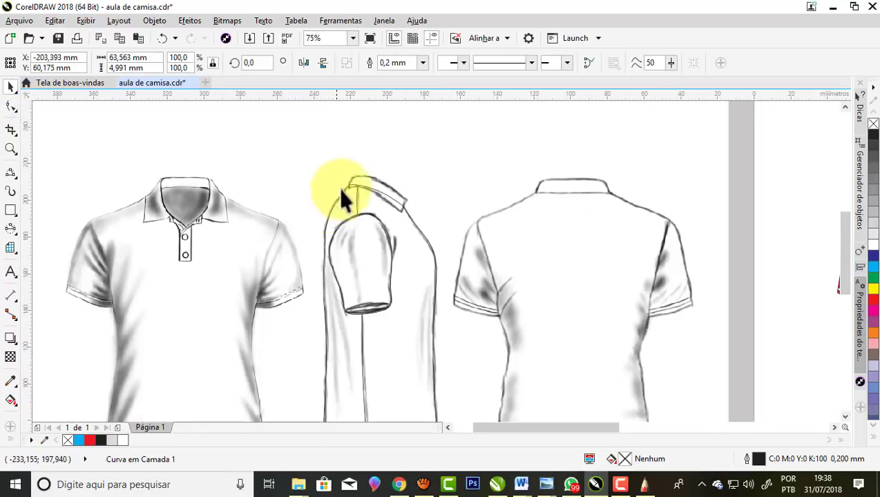
{"action": "scroll", "coordinate": [344, 196], "scroll_direction": "up", "scroll_amount": 1}
{"action": "scroll", "coordinate": [367, 182], "scroll_direction": "up", "scroll_amount": 1}
{"action": "left_click", "coordinate": [10, 172]}
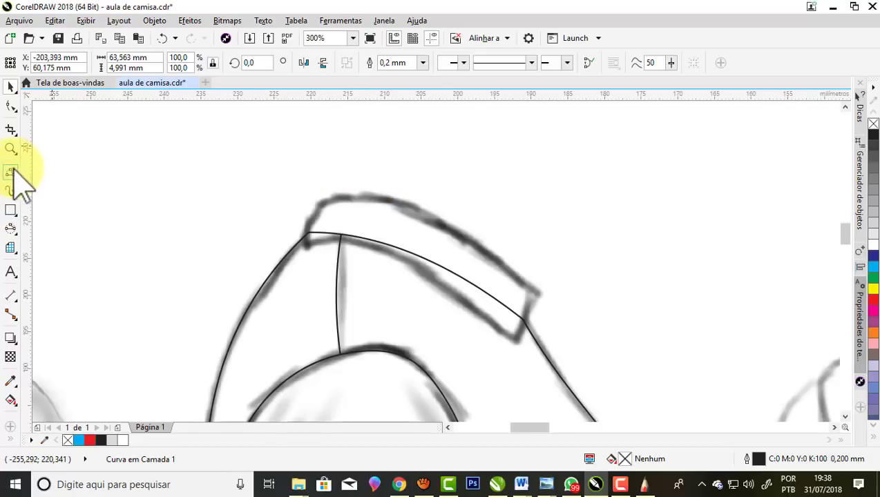
{"action": "left_click", "coordinate": [516, 343]}
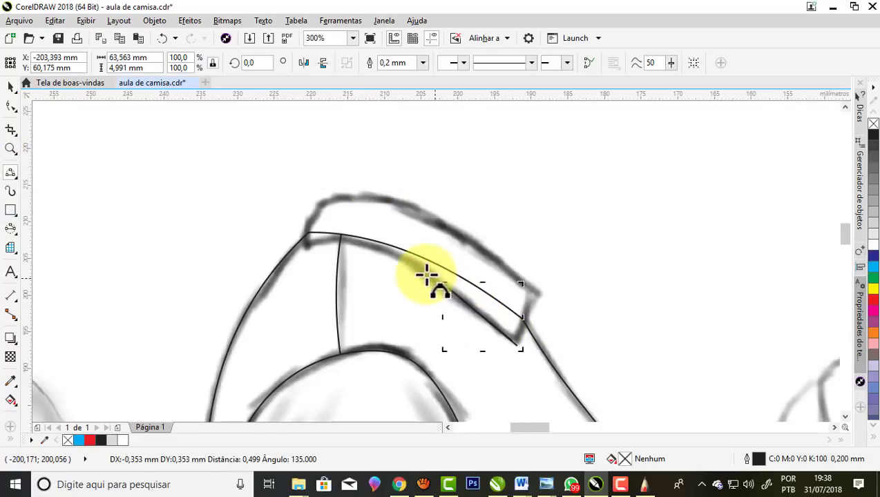
Undo the stray collar line and start a B-spline along the collar's lower edge
{"action": "left_click", "coordinate": [448, 288]}
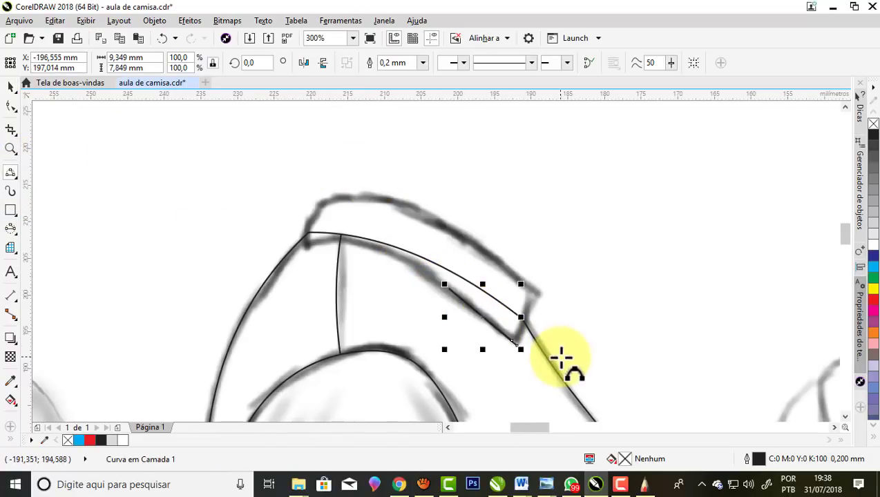
{"action": "key", "text": "ctrl+z"}
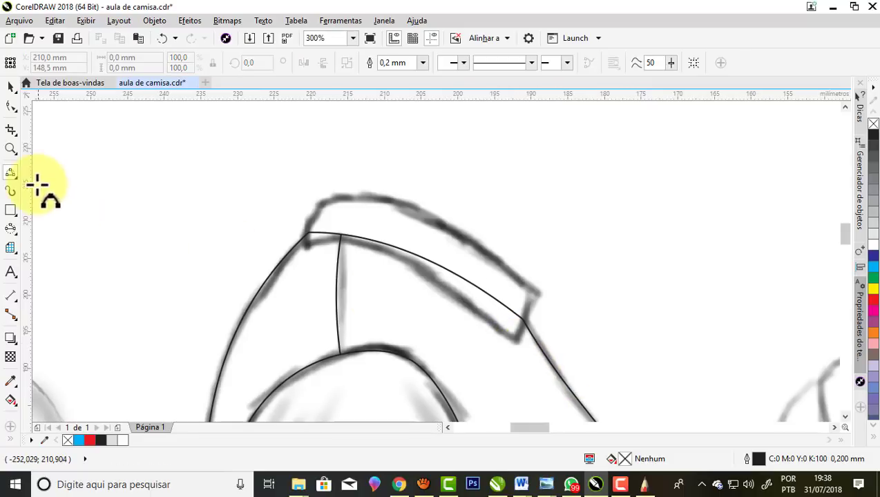
{"action": "left_click", "coordinate": [15, 178]}
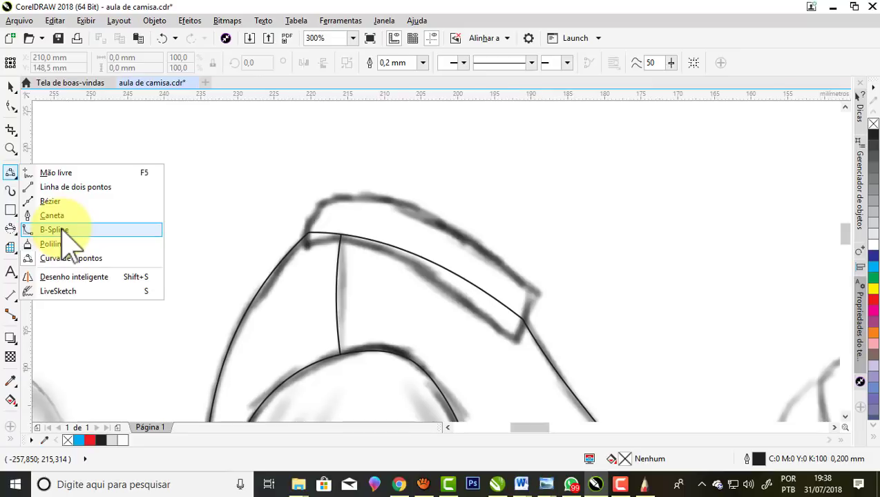
{"action": "left_click", "coordinate": [61, 229]}
{"action": "left_click", "coordinate": [520, 342]}
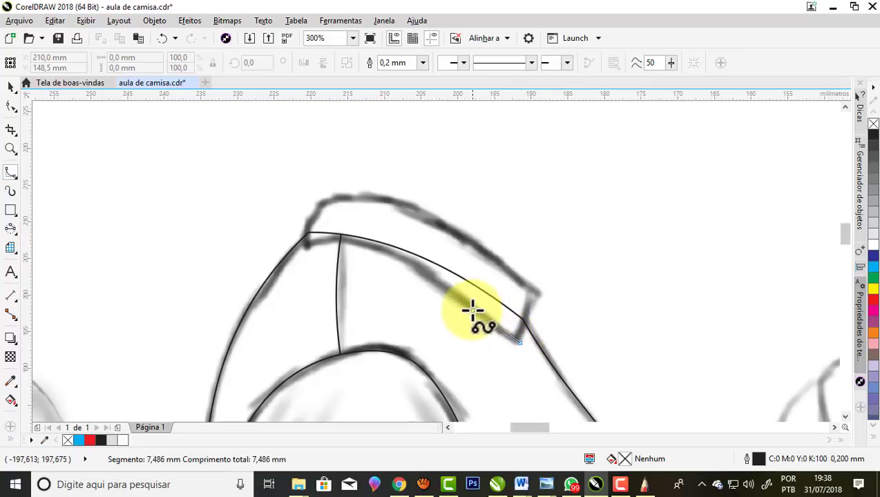
{"action": "left_click", "coordinate": [466, 305]}
{"action": "left_click", "coordinate": [406, 263]}
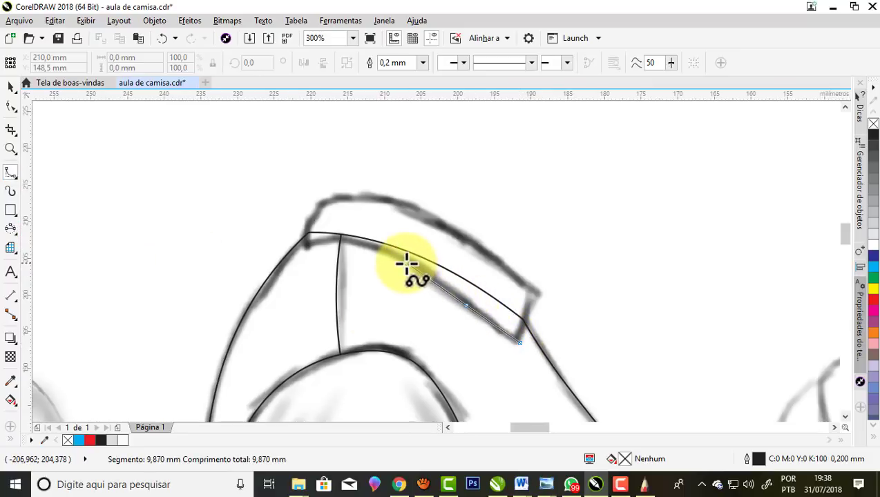
{"action": "left_click", "coordinate": [324, 239]}
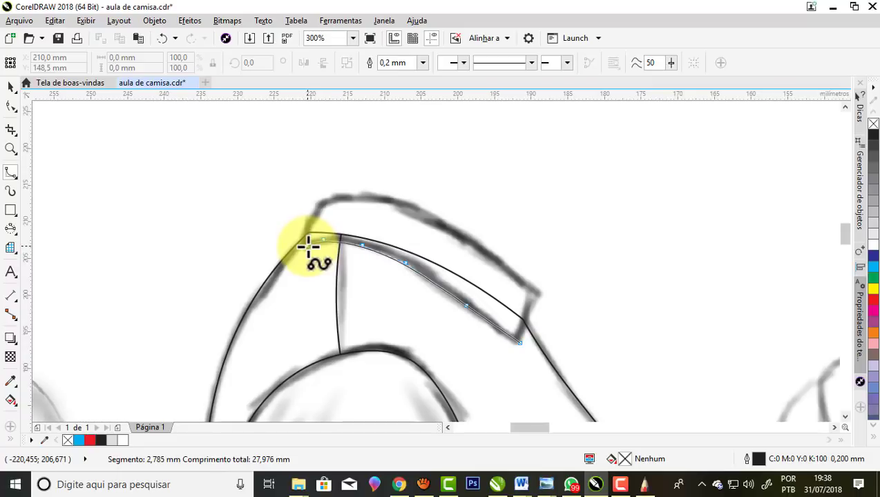
Trace the collar's front tip and upper edge, closing the B-spline outline at its start
{"action": "left_click", "coordinate": [306, 246]}
{"action": "left_click", "coordinate": [311, 217]}
{"action": "left_click", "coordinate": [321, 200]}
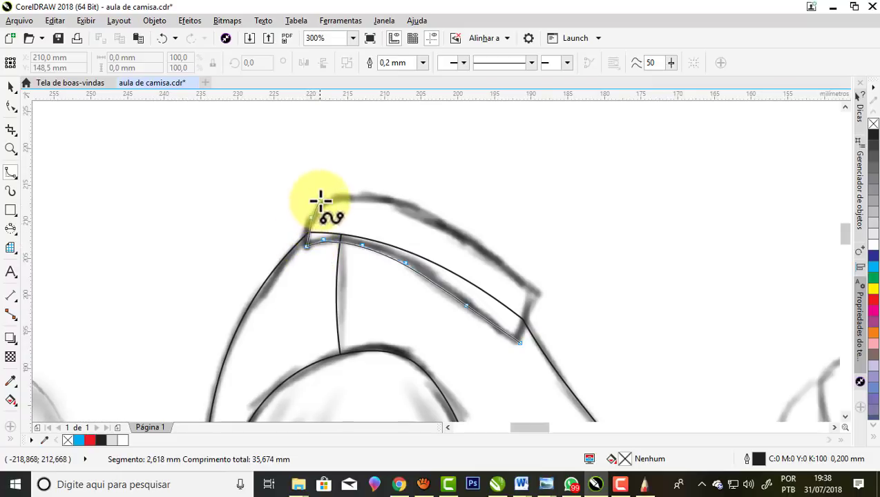
{"action": "left_click", "coordinate": [359, 193]}
{"action": "left_click", "coordinate": [423, 210]}
{"action": "left_click", "coordinate": [485, 250]}
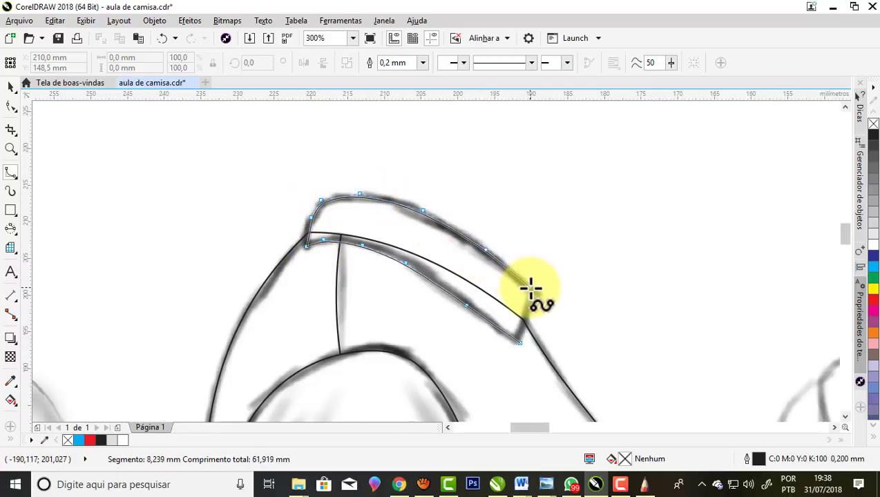
{"action": "left_click", "coordinate": [530, 290]}
{"action": "left_click", "coordinate": [519, 343]}
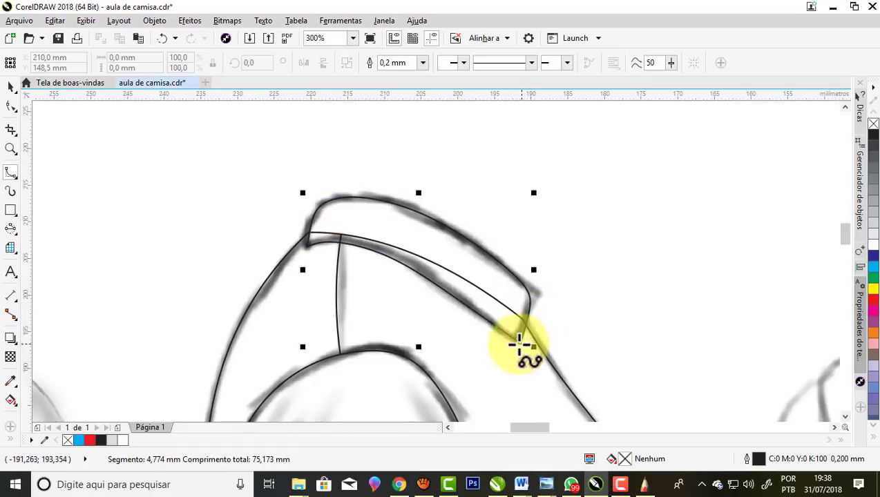
{"action": "scroll", "coordinate": [359, 217], "scroll_direction": "down", "scroll_amount": 4}
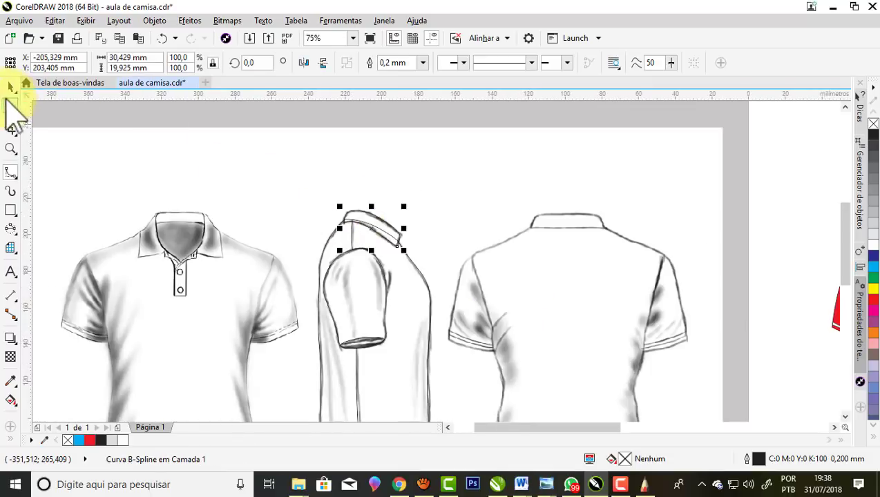
Move the whole traced side-view shirt beside the coloured front shirt
{"action": "left_click", "coordinate": [10, 86]}
{"action": "scroll", "coordinate": [393, 196], "scroll_direction": "down", "scroll_amount": 1}
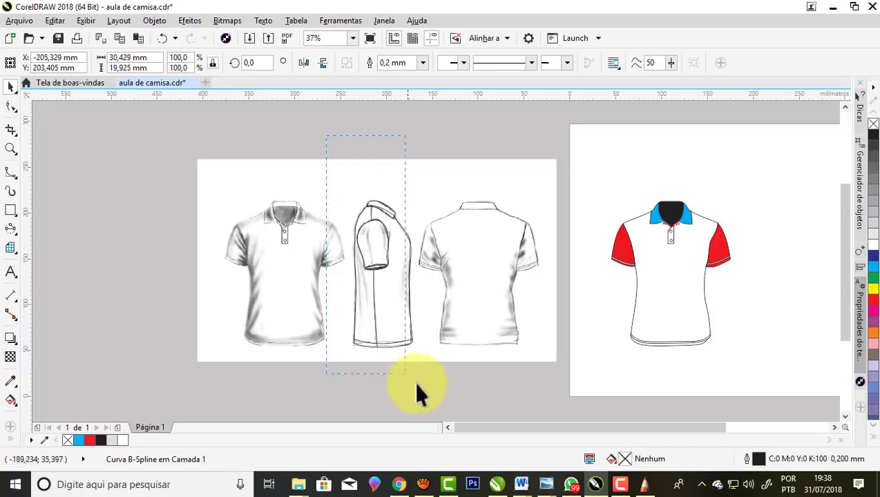
{"action": "left_click_drag", "start_coordinate": [436, 388], "coordinate": [437, 389]}
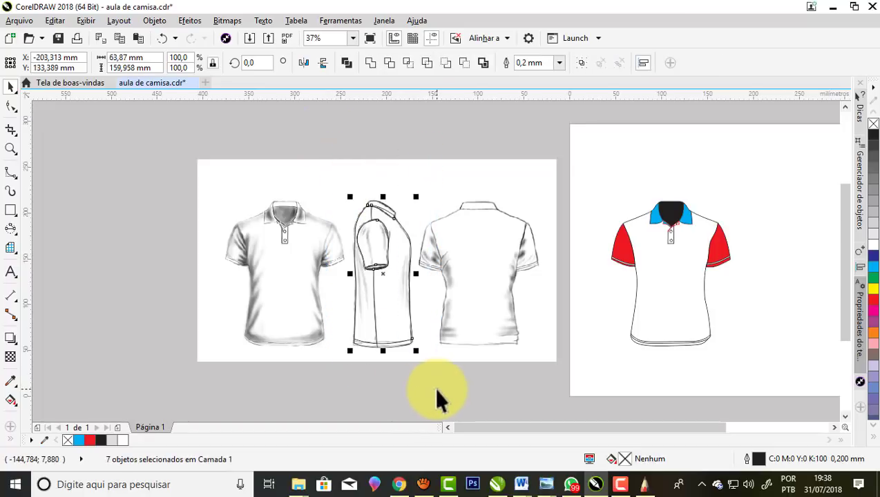
{"action": "left_click_drag", "start_coordinate": [387, 343], "coordinate": [765, 343]}
{"action": "scroll", "coordinate": [379, 336], "scroll_direction": "down", "scroll_amount": 1}
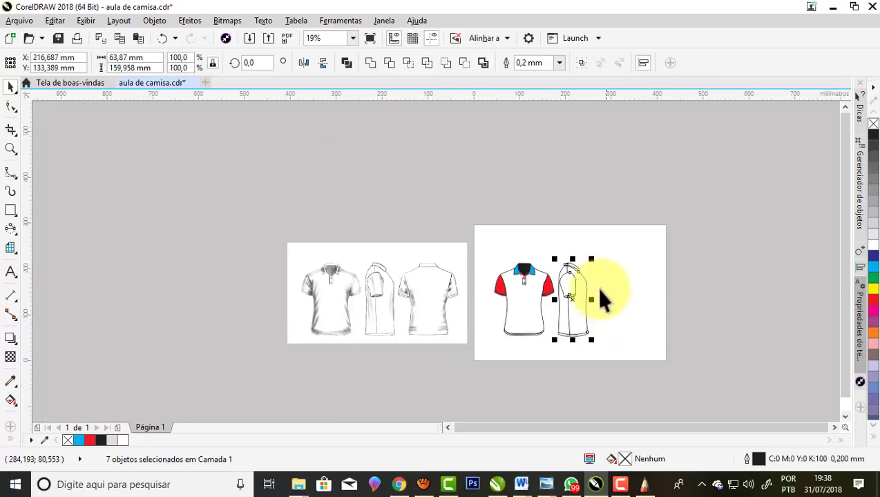
{"action": "scroll", "coordinate": [587, 266], "scroll_direction": "up", "scroll_amount": 1}
{"action": "scroll", "coordinate": [580, 261], "scroll_direction": "up", "scroll_amount": 1}
{"action": "scroll", "coordinate": [580, 261], "scroll_direction": "down", "scroll_amount": 1}
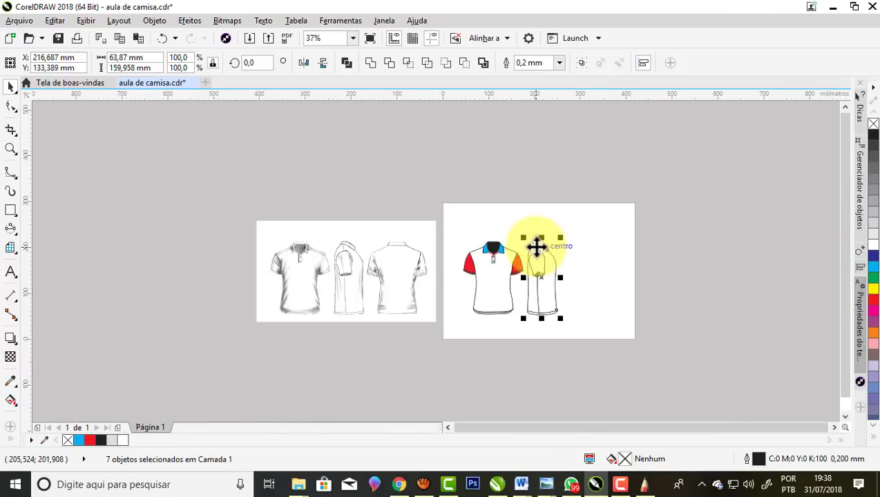
{"action": "scroll", "coordinate": [580, 261], "scroll_direction": "down", "scroll_amount": 1}
{"action": "left_click", "coordinate": [668, 269]}
Reposition the sleeve curve, then intersect it with the collar curve to make a 30.099 × 17.394 mm collar
{"action": "scroll", "coordinate": [545, 249], "scroll_direction": "up", "scroll_amount": 1}
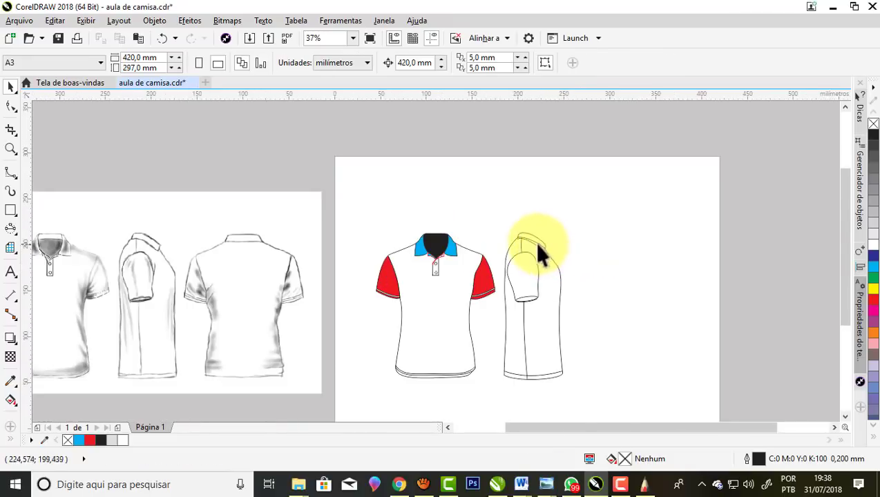
{"action": "scroll", "coordinate": [535, 241], "scroll_direction": "up", "scroll_amount": 2}
{"action": "scroll", "coordinate": [526, 222], "scroll_direction": "up", "scroll_amount": 1}
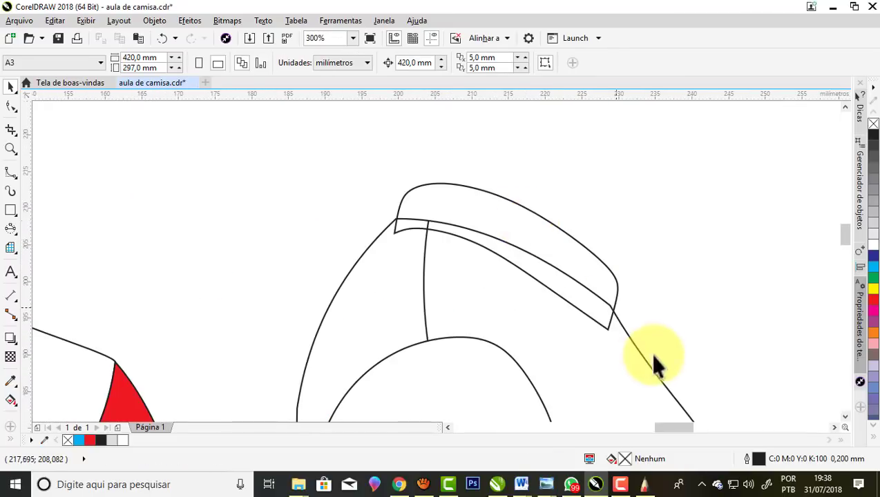
{"action": "mouse_move", "coordinate": [642, 370]}
{"action": "left_mouse_down"}
{"action": "mouse_move", "coordinate": [786, 235]}
{"action": "mouse_move", "coordinate": [645, 228]}
{"action": "left_mouse_up"}
{"action": "scroll", "coordinate": [515, 233], "scroll_direction": "down", "scroll_amount": 1}
{"action": "scroll", "coordinate": [487, 226], "scroll_direction": "up", "scroll_amount": 1}
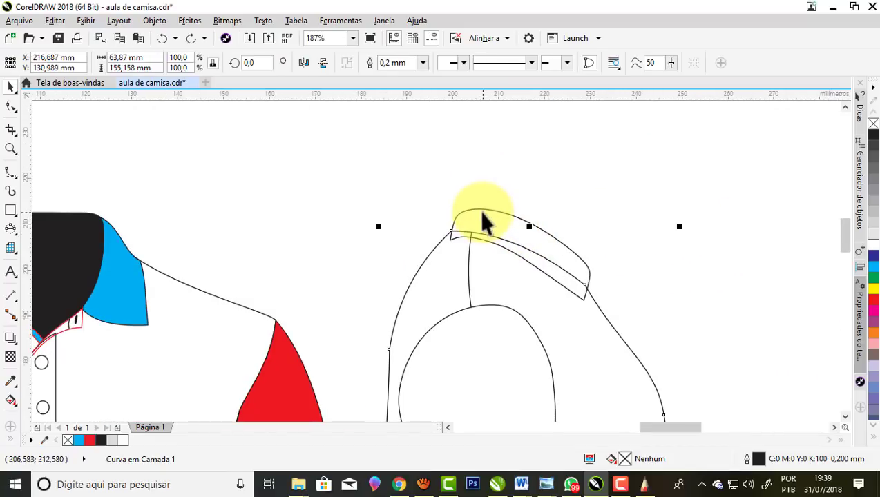
{"action": "left_click", "coordinate": [484, 211], "text": "shift"}
{"action": "left_click", "coordinate": [391, 63]}
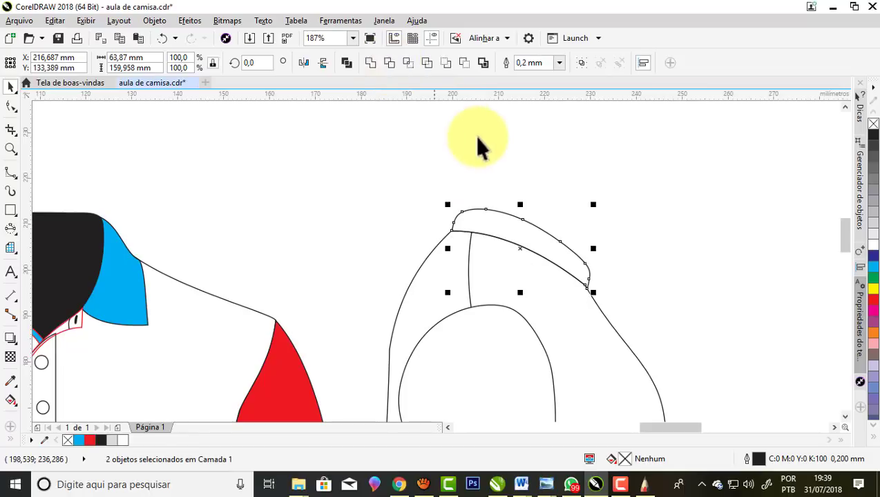
{"action": "left_click", "coordinate": [531, 145]}
{"action": "scroll", "coordinate": [531, 145], "scroll_direction": "down", "scroll_amount": 2}
{"action": "scroll", "coordinate": [528, 143], "scroll_direction": "down", "scroll_amount": 2}
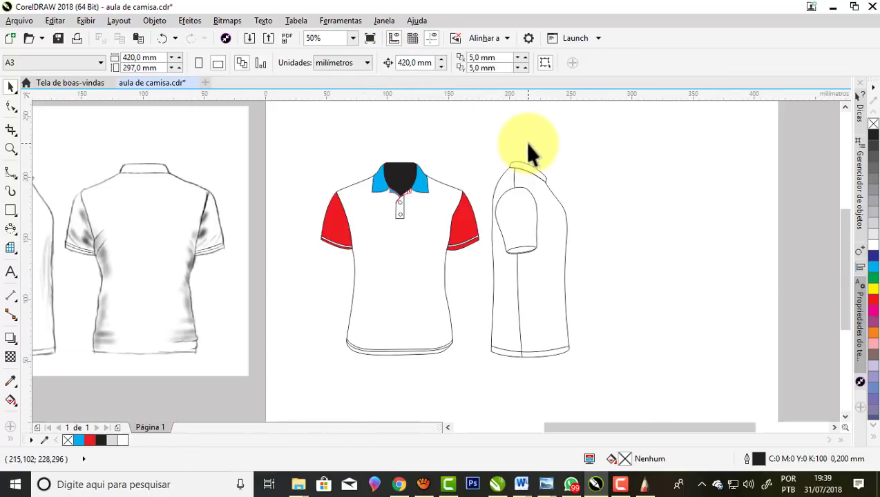
{"action": "scroll", "coordinate": [527, 168], "scroll_direction": "up", "scroll_amount": 2}
Fill the side-view collar and sleeve cyan and the cuff ellipse grey
{"action": "left_click", "coordinate": [527, 168]}
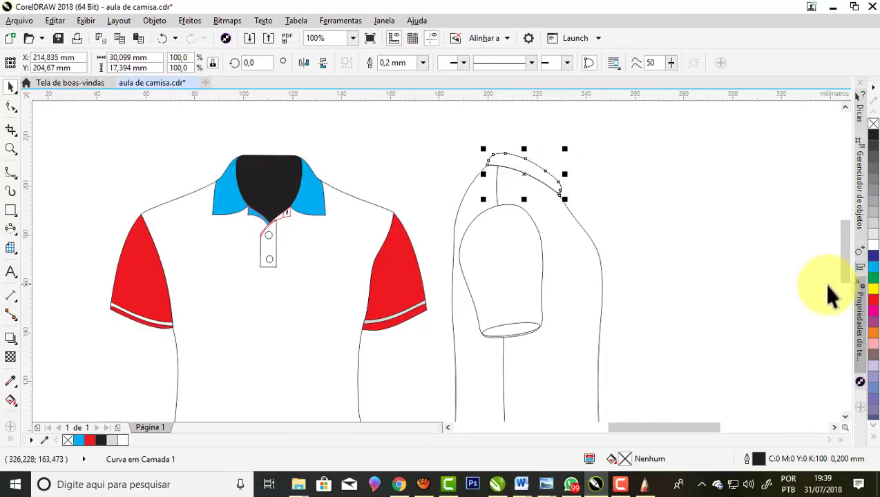
{"action": "left_click", "coordinate": [873, 271]}
{"action": "left_click", "coordinate": [508, 259]}
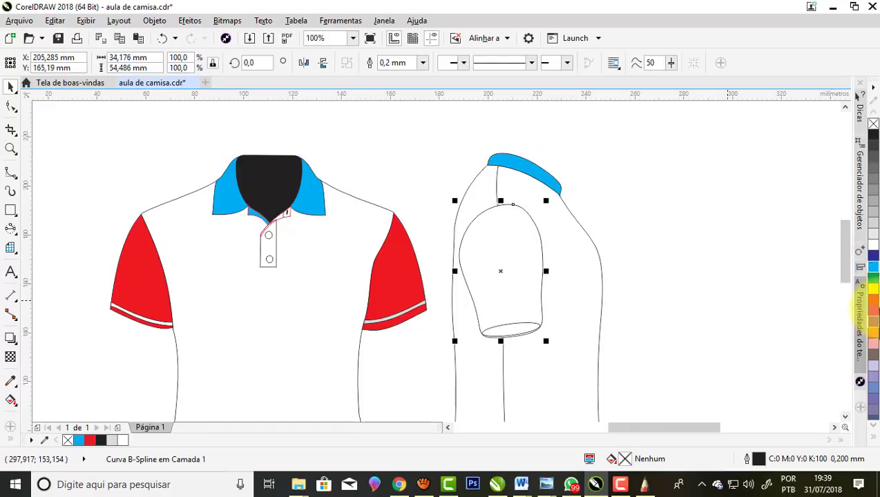
{"action": "left_click", "coordinate": [873, 269]}
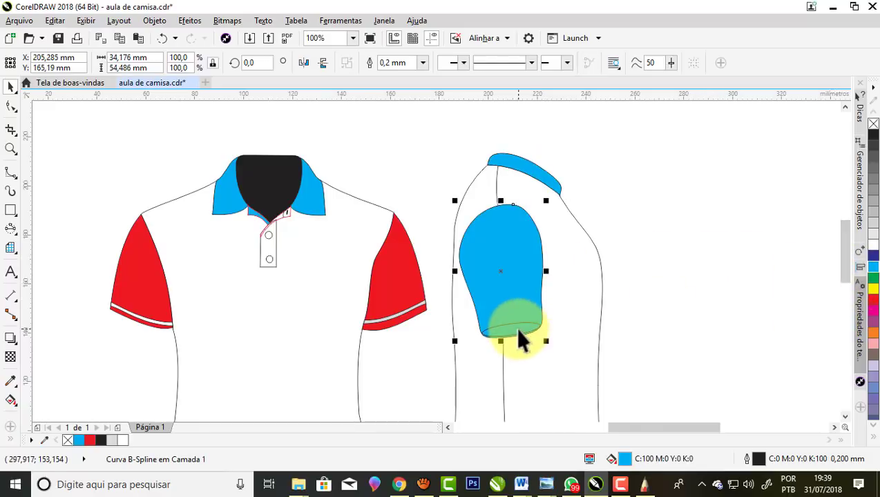
{"action": "left_click", "coordinate": [514, 327]}
{"action": "left_click", "coordinate": [872, 178]}
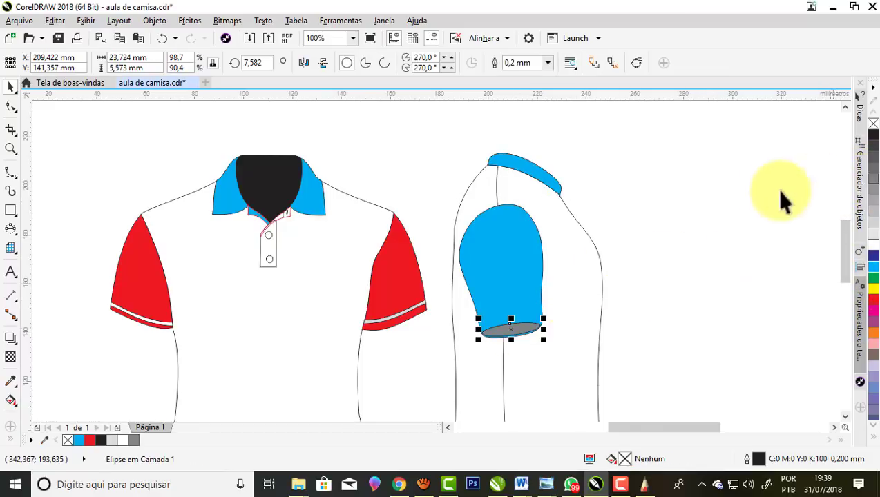
Return to the front view and select its right inner collar piece
{"action": "left_click", "coordinate": [674, 193]}
{"action": "scroll", "coordinate": [503, 170], "scroll_direction": "down", "scroll_amount": 1}
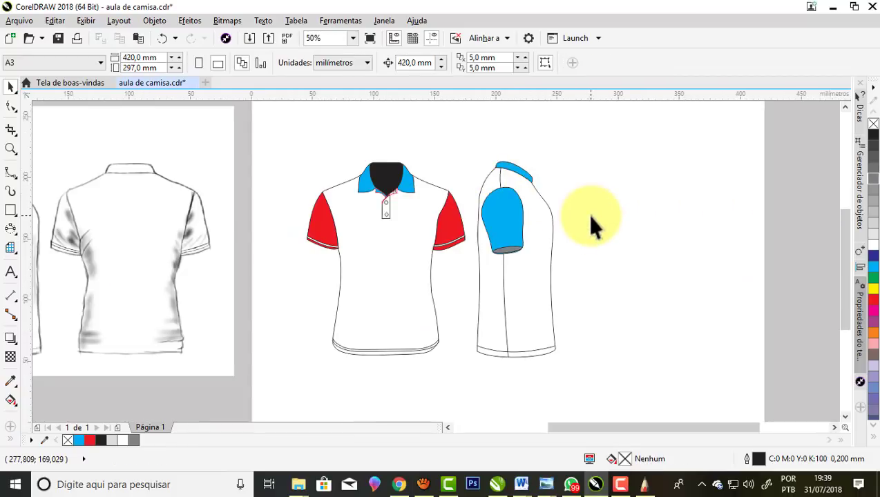
{"action": "scroll", "coordinate": [591, 216], "scroll_direction": "down", "scroll_amount": 1}
{"action": "scroll", "coordinate": [541, 211], "scroll_direction": "up", "scroll_amount": 1}
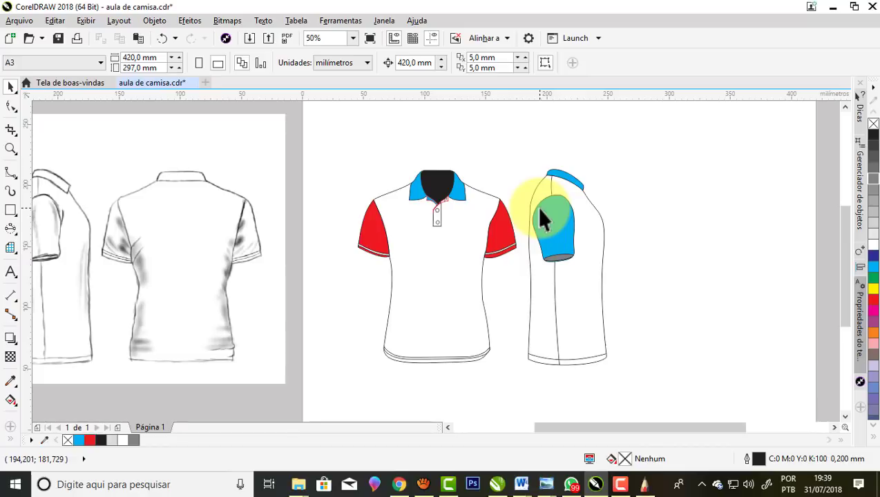
{"action": "scroll", "coordinate": [446, 202], "scroll_direction": "up", "scroll_amount": 1}
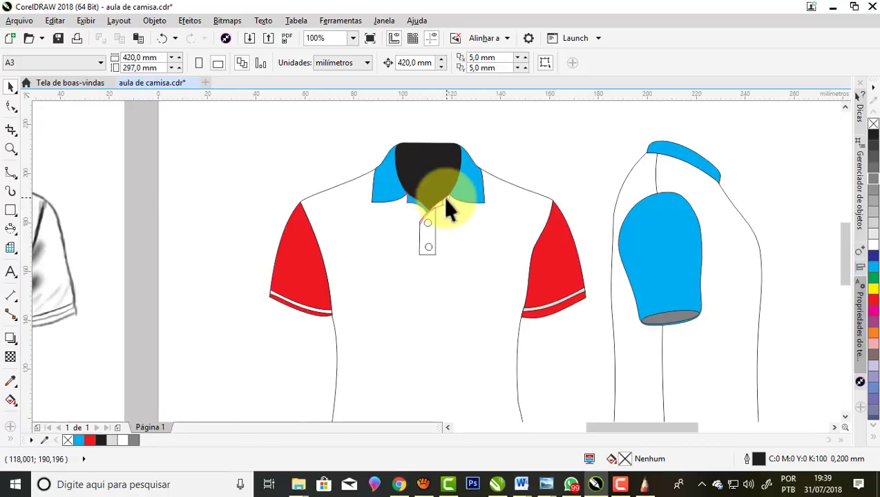
{"action": "scroll", "coordinate": [443, 206], "scroll_direction": "up", "scroll_amount": 2}
{"action": "left_click", "coordinate": [435, 207]}
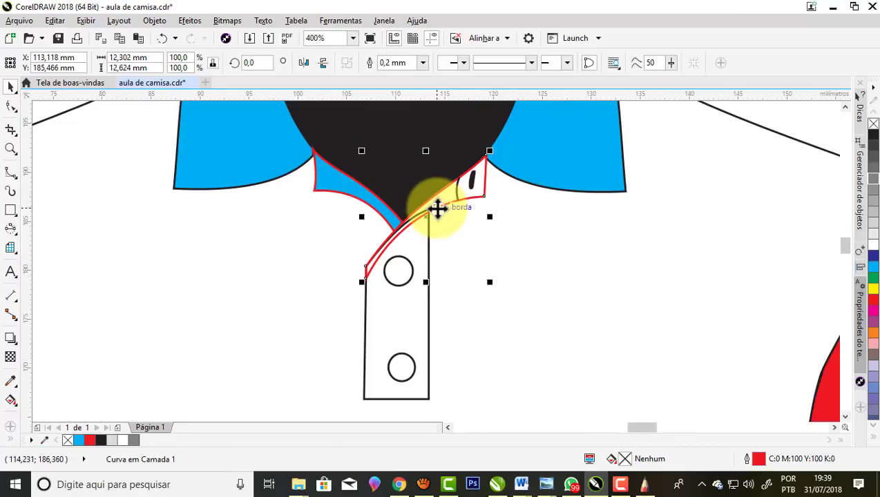
Fill both front inner collar pieces light grey (K:10)
{"action": "scroll", "coordinate": [436, 206], "scroll_direction": "up", "scroll_amount": 1}
{"action": "left_click_drag", "start_coordinate": [437, 205], "coordinate": [432, 300]}
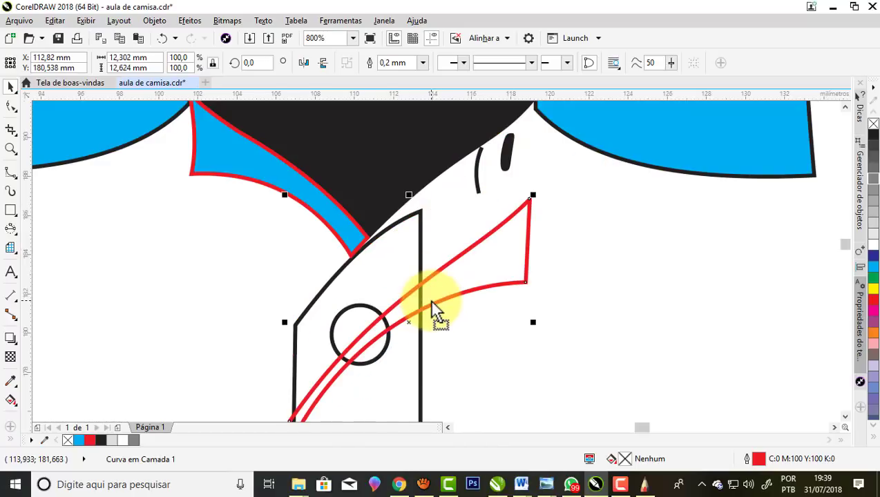
{"action": "key", "text": "Escape"}
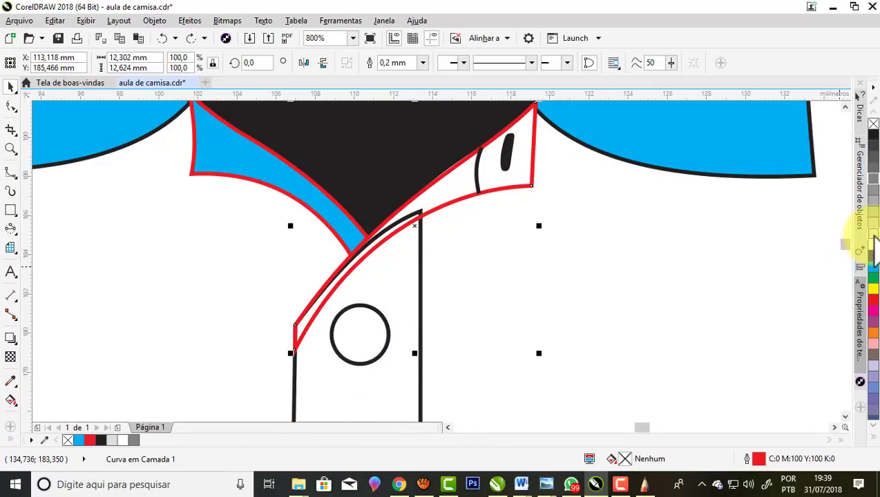
{"action": "left_click", "coordinate": [873, 236]}
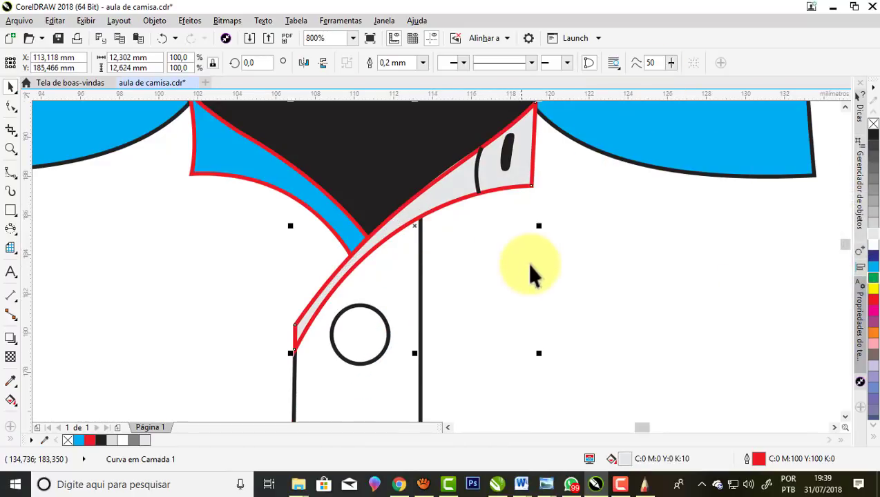
{"action": "scroll", "coordinate": [556, 200], "scroll_direction": "down", "scroll_amount": 3}
{"action": "left_click", "coordinate": [718, 241]}
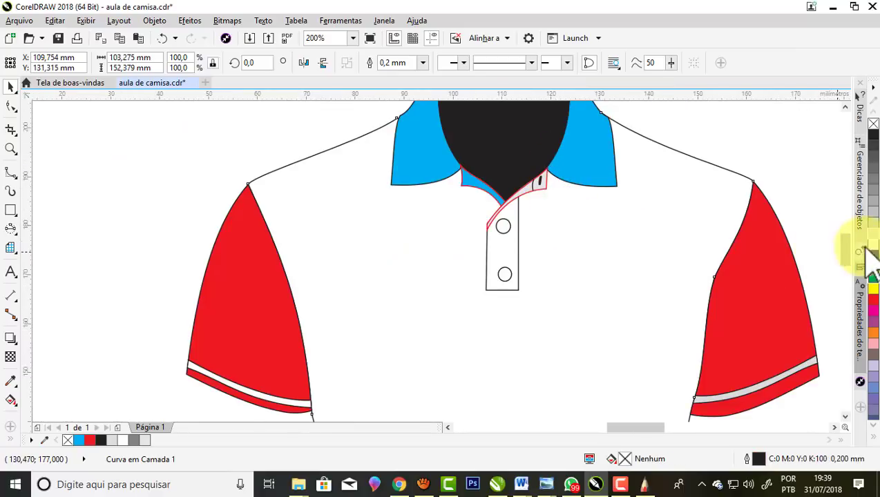
{"action": "left_click", "coordinate": [469, 183]}
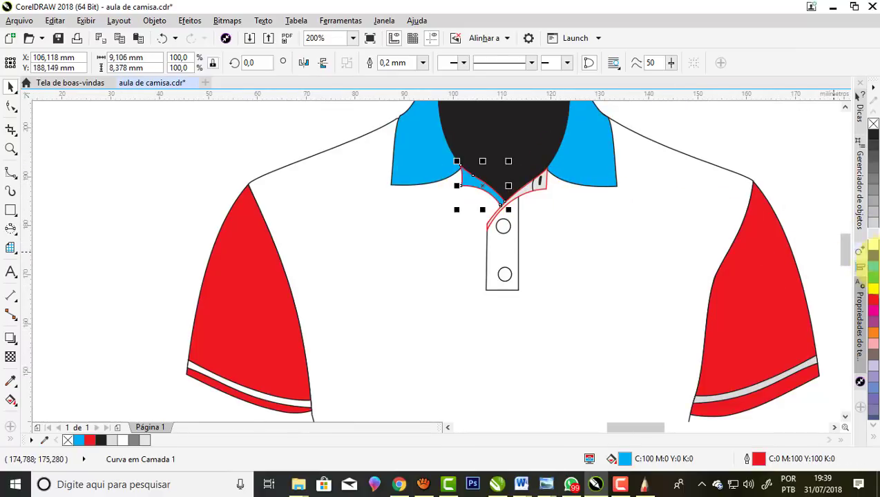
{"action": "left_click", "coordinate": [873, 233]}
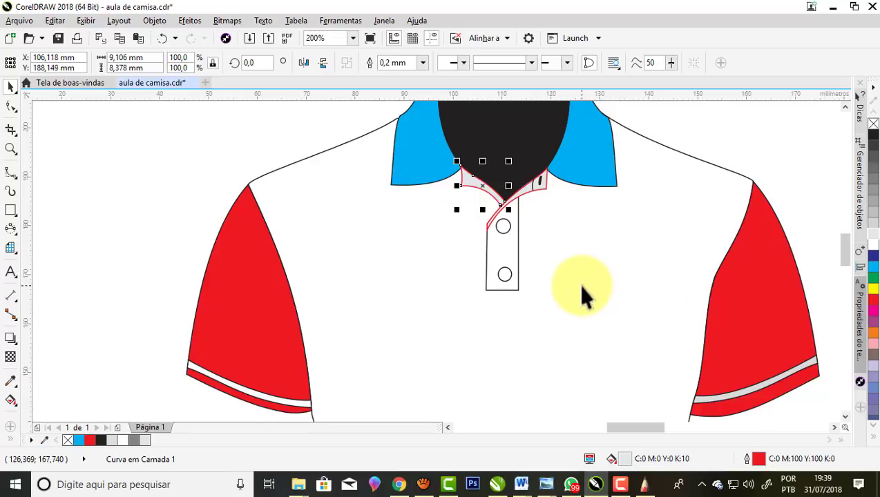
Fill the upper and lower placket buttons grey (K:40)
{"action": "scroll", "coordinate": [581, 289], "scroll_direction": "up", "scroll_amount": 2}
{"action": "left_click", "coordinate": [430, 178]}
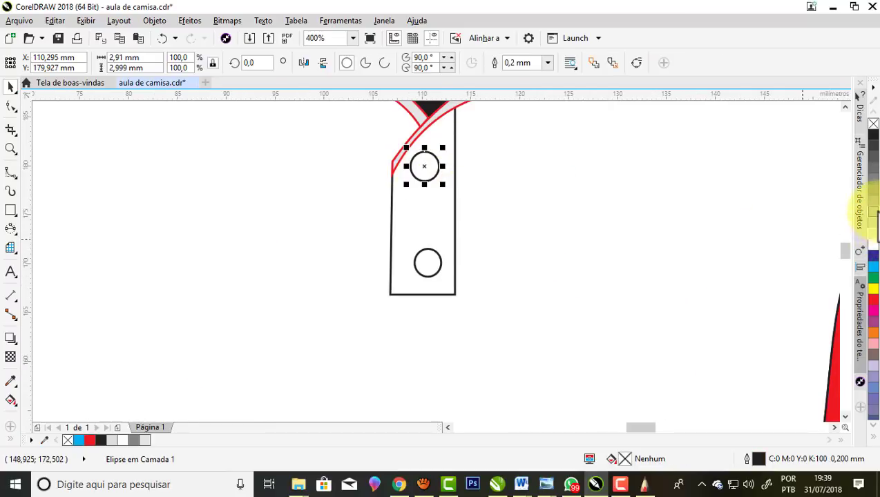
{"action": "left_click", "coordinate": [872, 207]}
{"action": "left_click", "coordinate": [428, 266]}
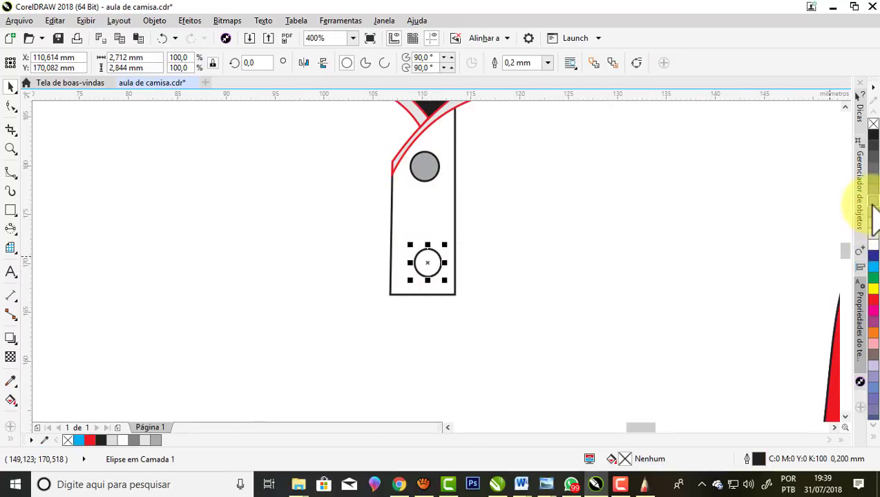
{"action": "left_click", "coordinate": [871, 207]}
{"action": "scroll", "coordinate": [534, 251], "scroll_direction": "down", "scroll_amount": 2}
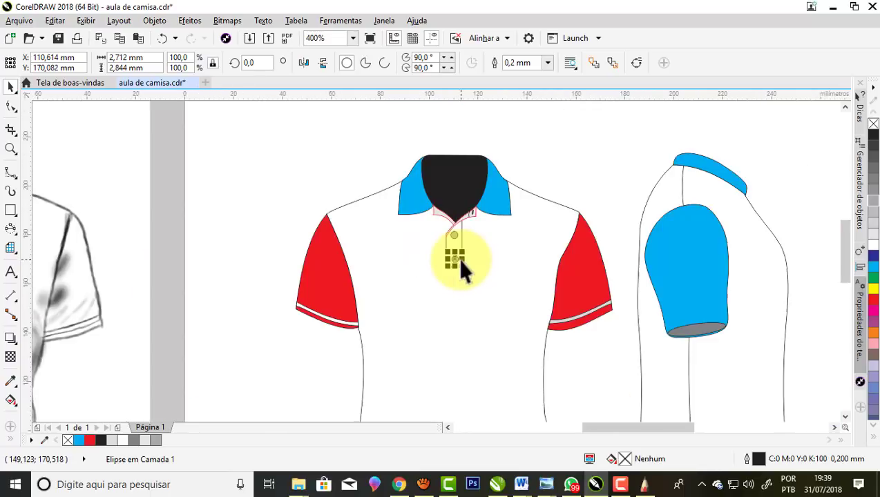
Give the left and right inner collar pieces grey outlines
{"action": "left_click", "coordinate": [434, 207]}
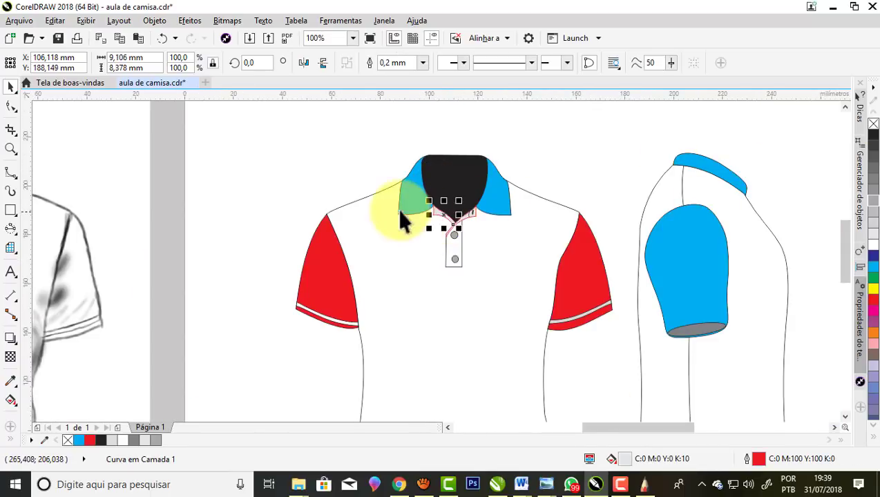
{"action": "scroll", "coordinate": [451, 214], "scroll_direction": "up", "scroll_amount": 2}
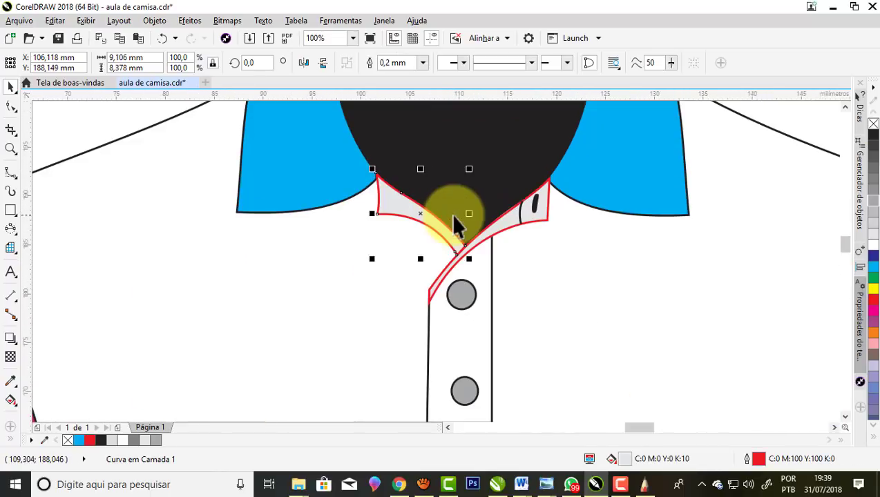
{"action": "right_click", "coordinate": [872, 197]}
{"action": "left_click", "coordinate": [544, 220]}
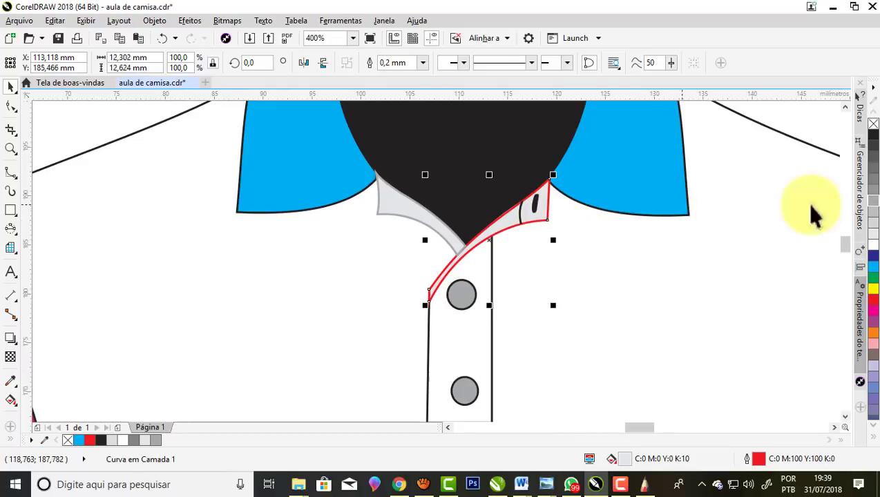
{"action": "right_click", "coordinate": [873, 202]}
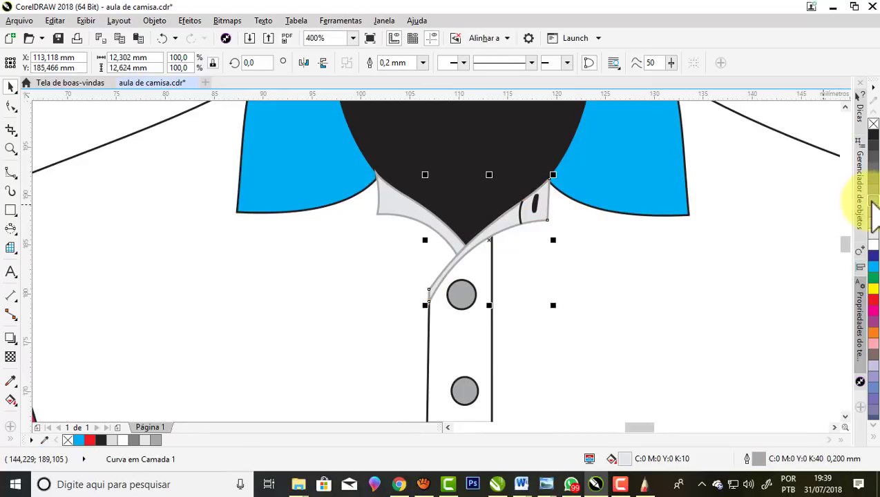
Give the placket and the right blue collar flap light grey (K:20) outlines
{"action": "left_click", "coordinate": [491, 289]}
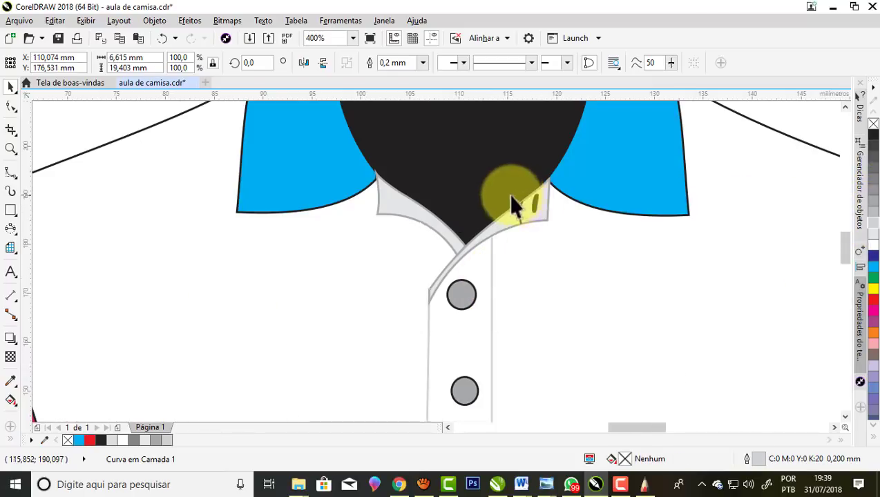
{"action": "scroll", "coordinate": [507, 193], "scroll_direction": "down", "scroll_amount": 1}
{"action": "scroll", "coordinate": [553, 228], "scroll_direction": "down", "scroll_amount": 1}
{"action": "scroll", "coordinate": [539, 278], "scroll_direction": "down", "scroll_amount": 2}
{"action": "scroll", "coordinate": [548, 249], "scroll_direction": "up", "scroll_amount": 2}
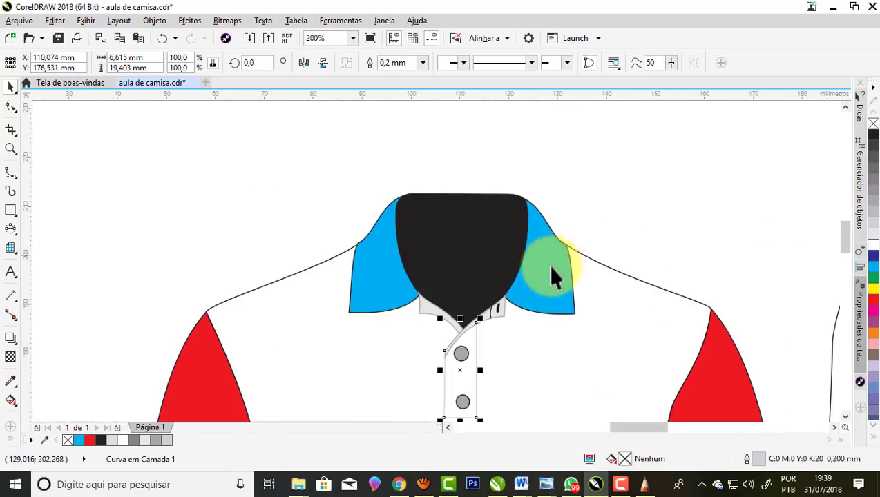
{"action": "scroll", "coordinate": [553, 266], "scroll_direction": "up", "scroll_amount": 2}
{"action": "left_click", "coordinate": [583, 266]}
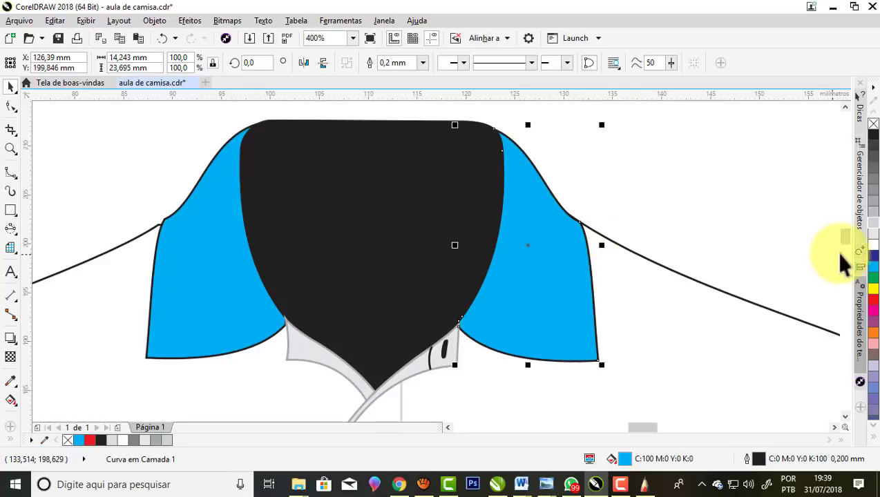
{"action": "right_click", "coordinate": [872, 222]}
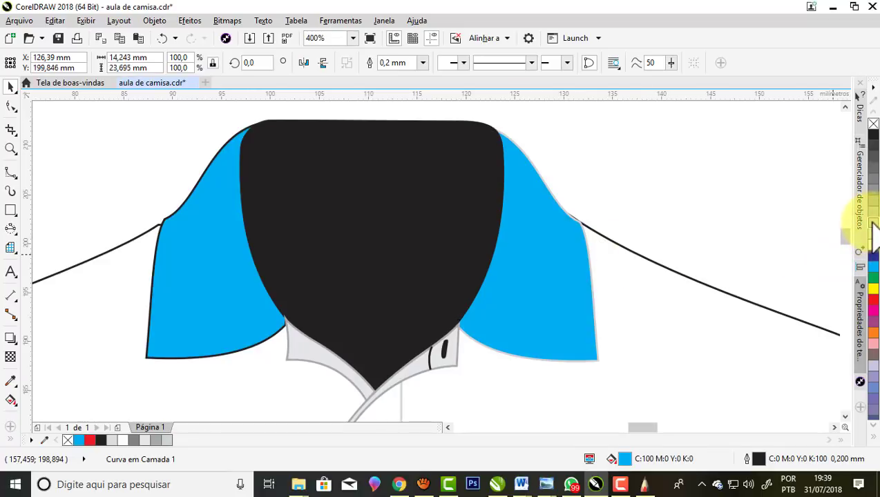
{"action": "left_click", "coordinate": [196, 230]}
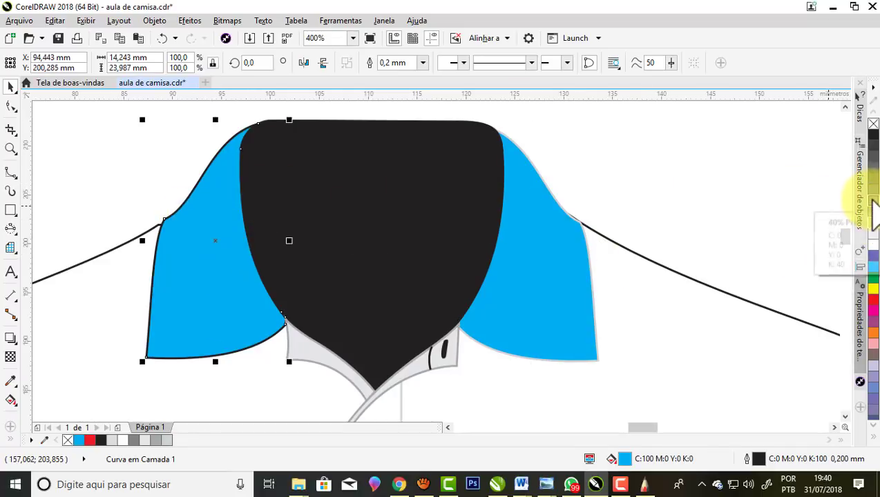
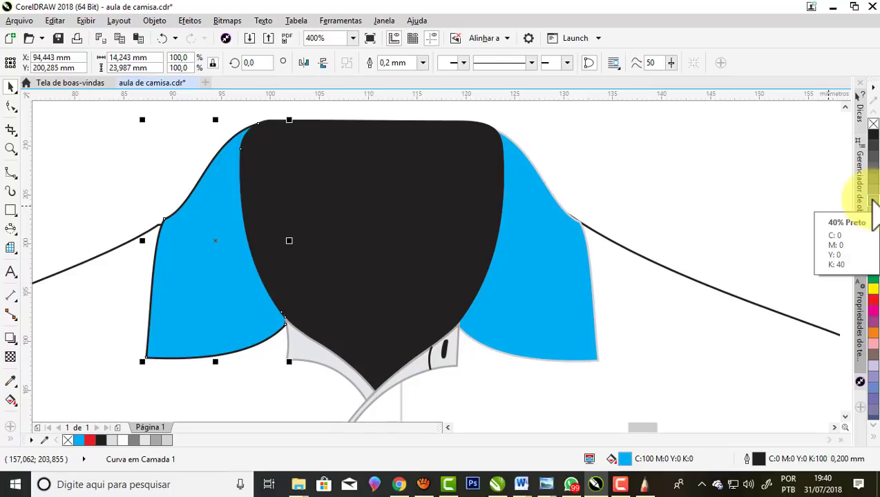
Give the left blue collar piece a 40% grey outline and the right one 60% grey
{"action": "right_click", "coordinate": [872, 200]}
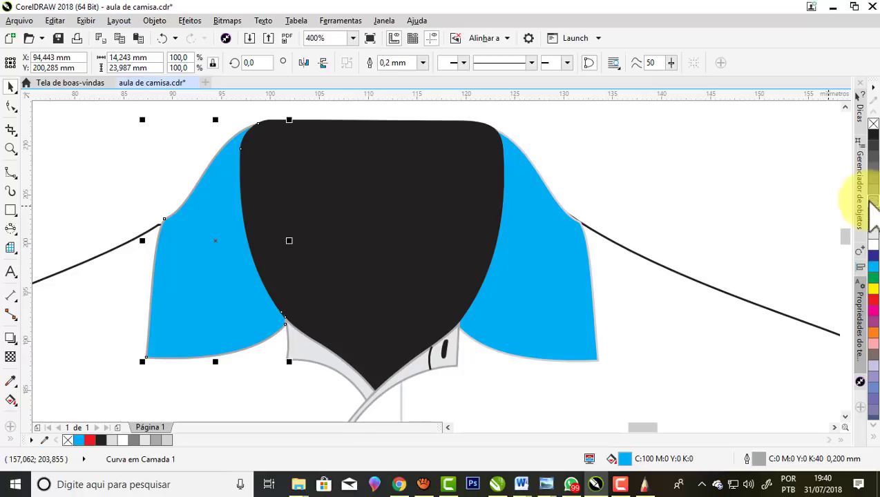
{"action": "scroll", "coordinate": [528, 181], "scroll_direction": "down", "scroll_amount": 1}
{"action": "scroll", "coordinate": [519, 258], "scroll_direction": "up", "scroll_amount": 2}
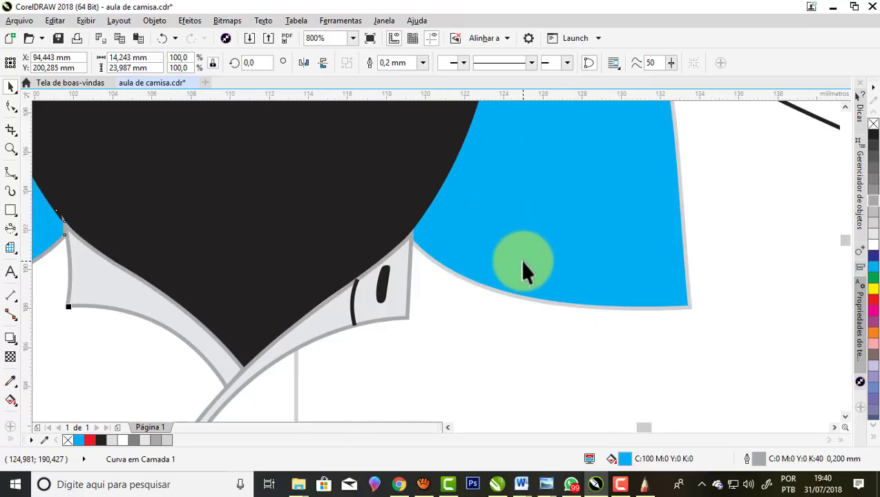
{"action": "left_click", "coordinate": [497, 304]}
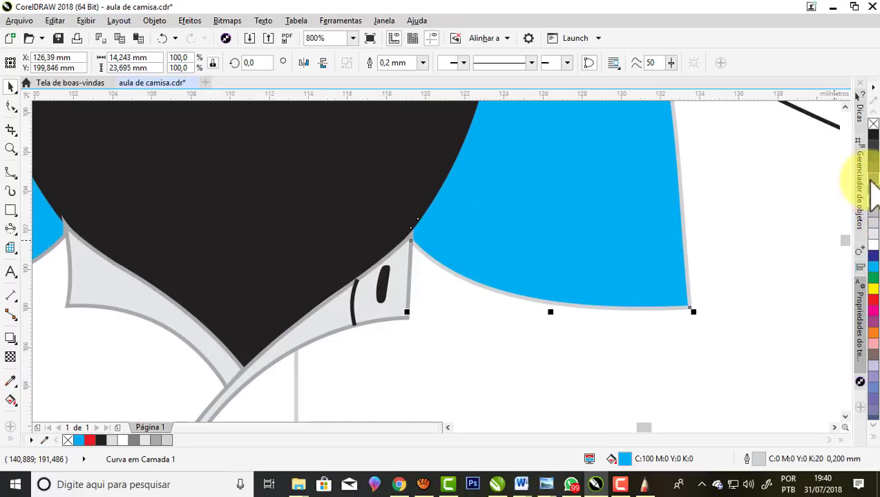
{"action": "right_click", "coordinate": [872, 179]}
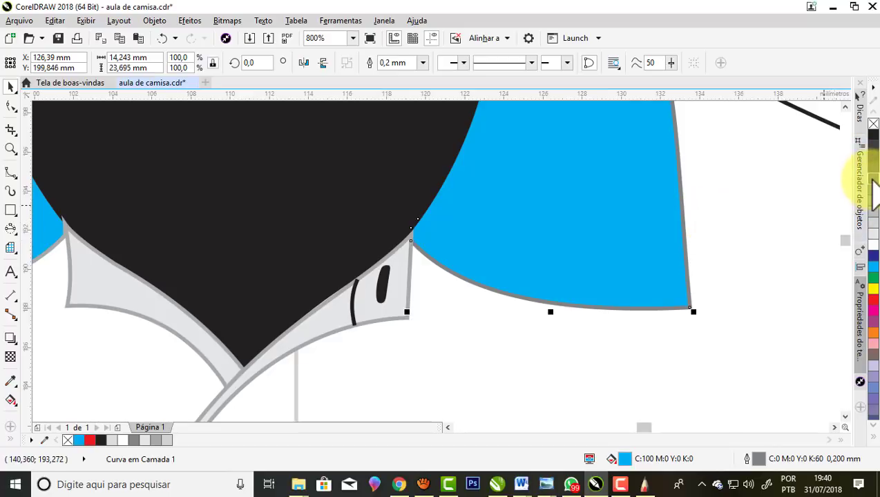
{"action": "scroll", "coordinate": [618, 230], "scroll_direction": "down", "scroll_amount": 3}
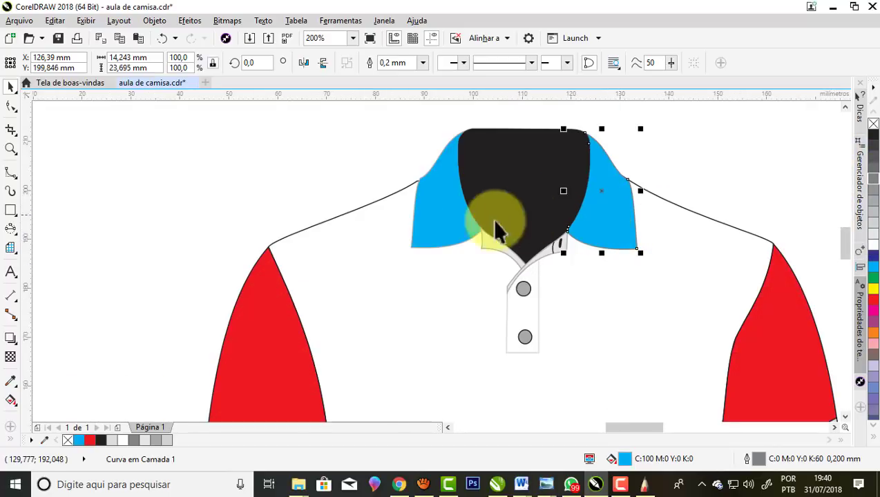
{"action": "left_click", "coordinate": [431, 256]}
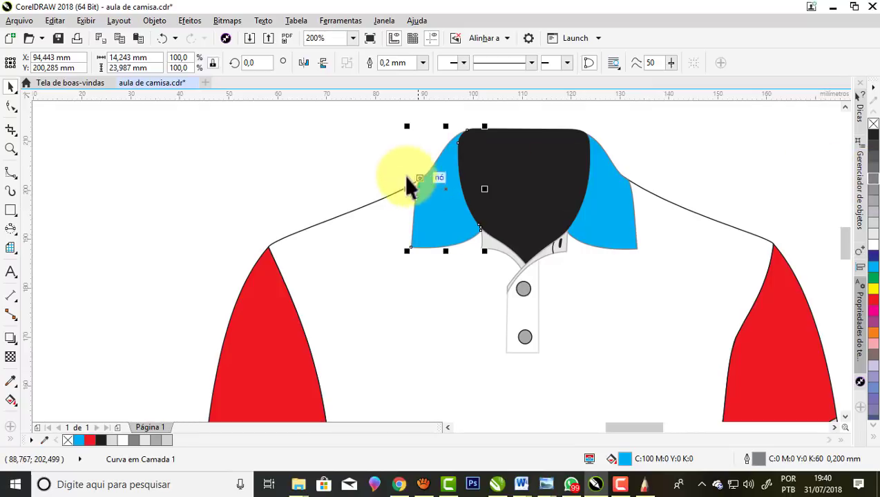
{"action": "scroll", "coordinate": [409, 181], "scroll_direction": "down", "scroll_amount": 1}
{"action": "scroll", "coordinate": [486, 185], "scroll_direction": "down", "scroll_amount": 1}
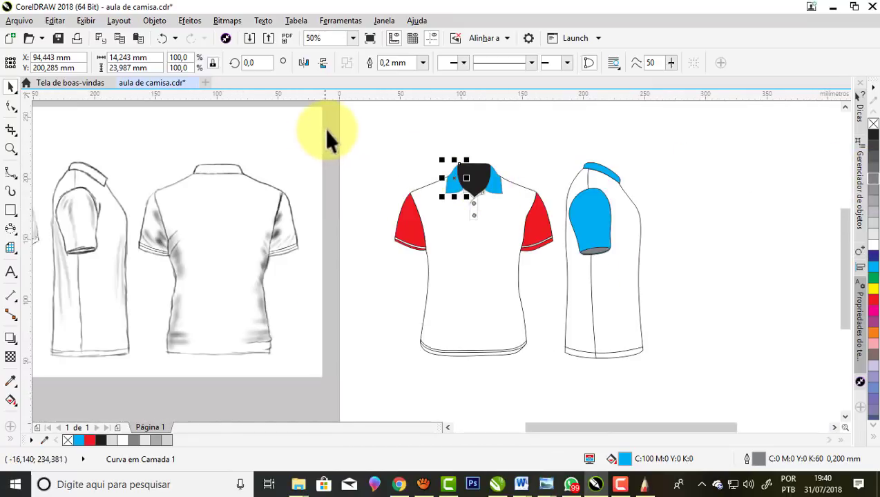
Marquee-select all the shirt front parts to review them, then clear the selection
{"action": "left_click_drag", "start_coordinate": [342, 129], "coordinate": [559, 387]}
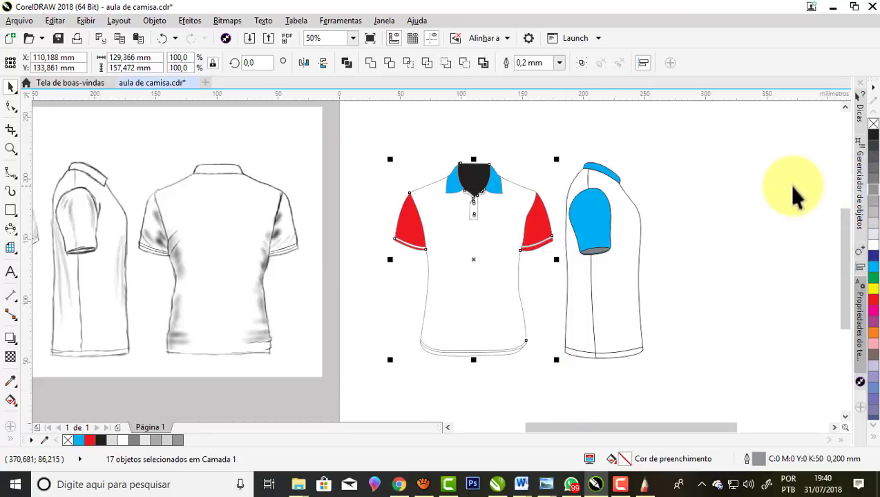
{"action": "scroll", "coordinate": [469, 247], "scroll_direction": "up", "scroll_amount": 1}
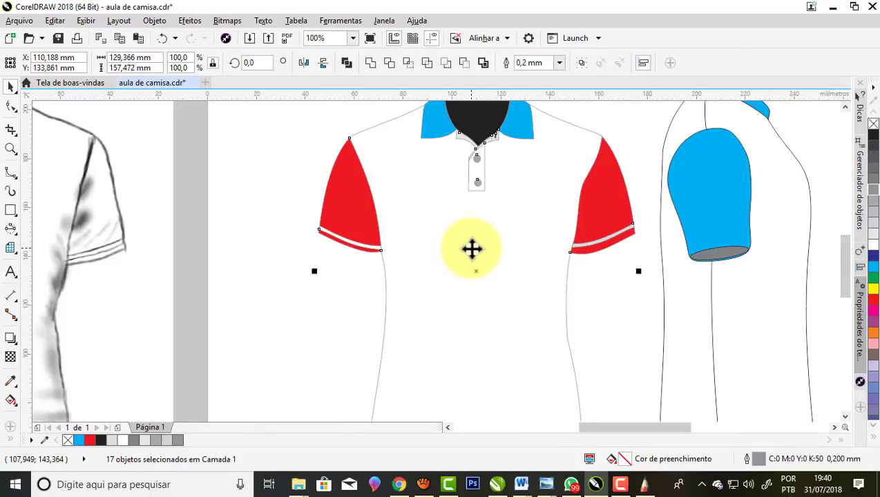
{"action": "scroll", "coordinate": [457, 253], "scroll_direction": "down", "scroll_amount": 1}
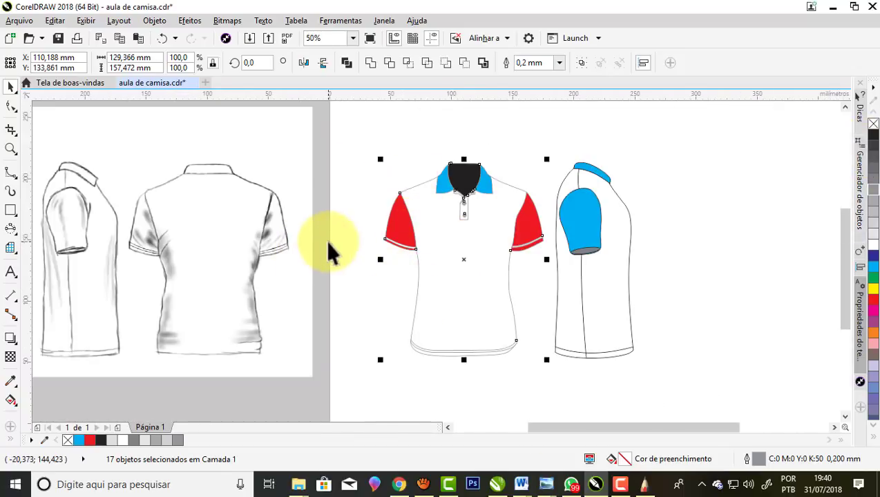
{"action": "left_click", "coordinate": [377, 276]}
{"action": "scroll", "coordinate": [414, 283], "scroll_direction": "up", "scroll_amount": 1}
{"action": "scroll", "coordinate": [418, 280], "scroll_direction": "up", "scroll_amount": 1}
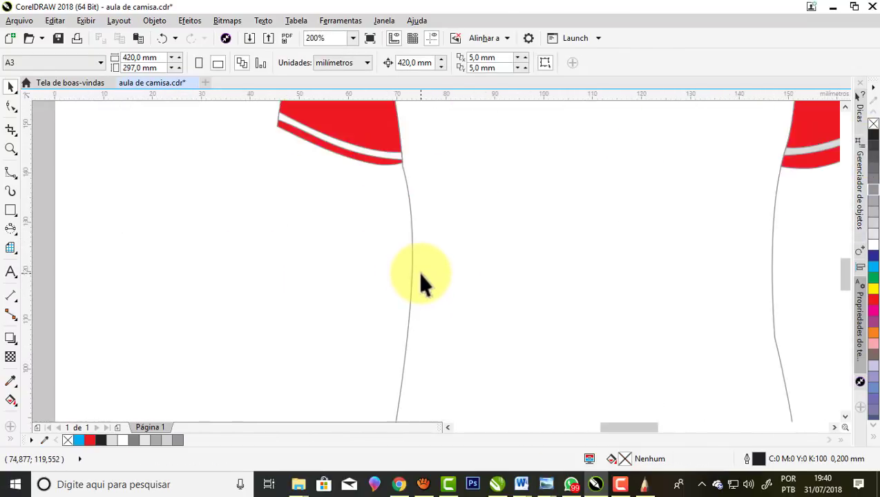
Change the shirt body curve's outline to 80% Preto (dark grey)
{"action": "left_click", "coordinate": [413, 256]}
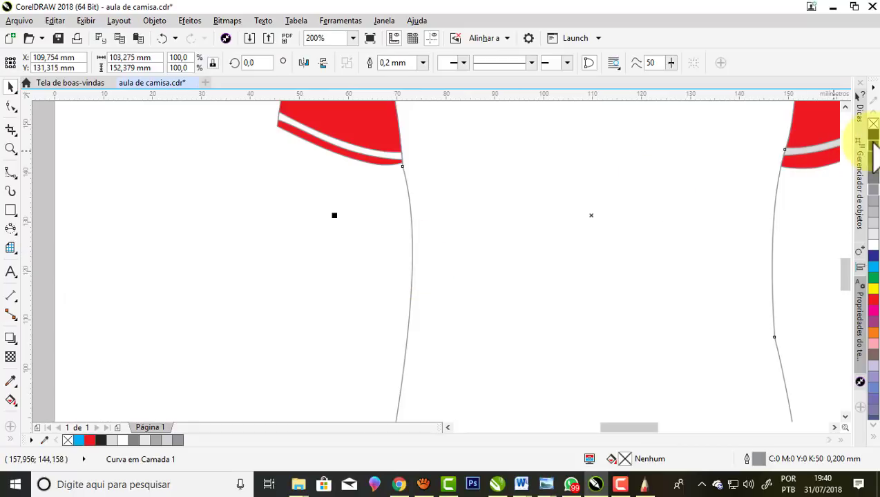
{"action": "right_click", "coordinate": [871, 147]}
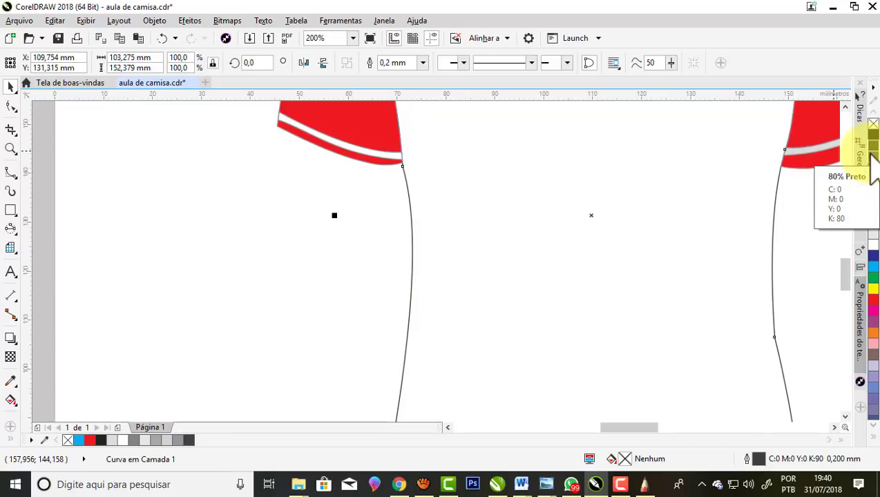
{"action": "scroll", "coordinate": [500, 275], "scroll_direction": "down", "scroll_amount": 1}
{"action": "scroll", "coordinate": [495, 271], "scroll_direction": "down", "scroll_amount": 1}
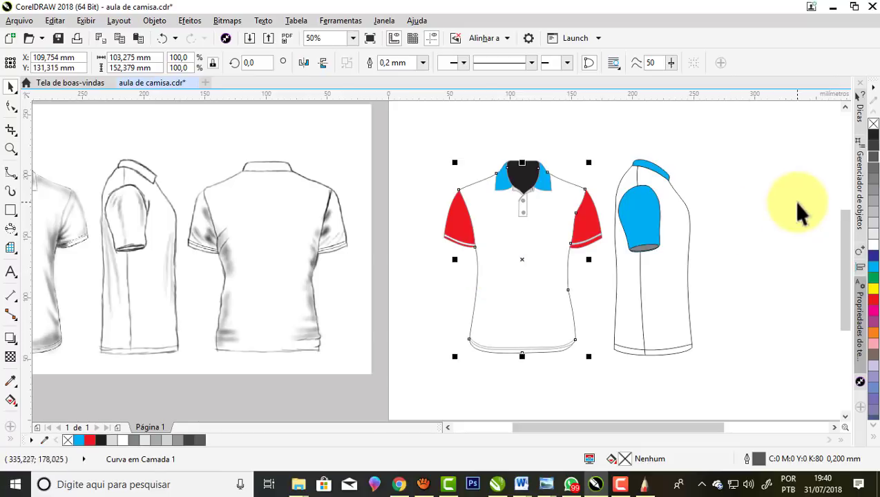
{"action": "left_click", "coordinate": [760, 197]}
{"action": "scroll", "coordinate": [542, 251], "scroll_direction": "up", "scroll_amount": 1}
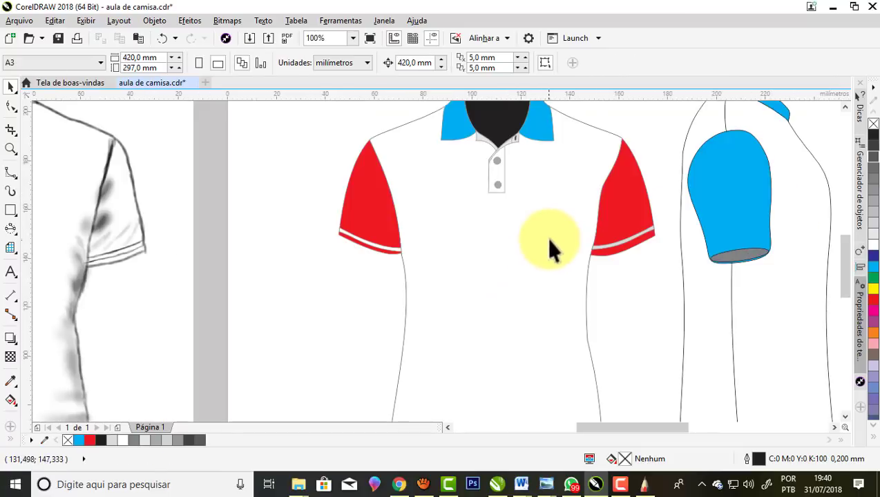
{"action": "scroll", "coordinate": [545, 236], "scroll_direction": "down", "scroll_amount": 1}
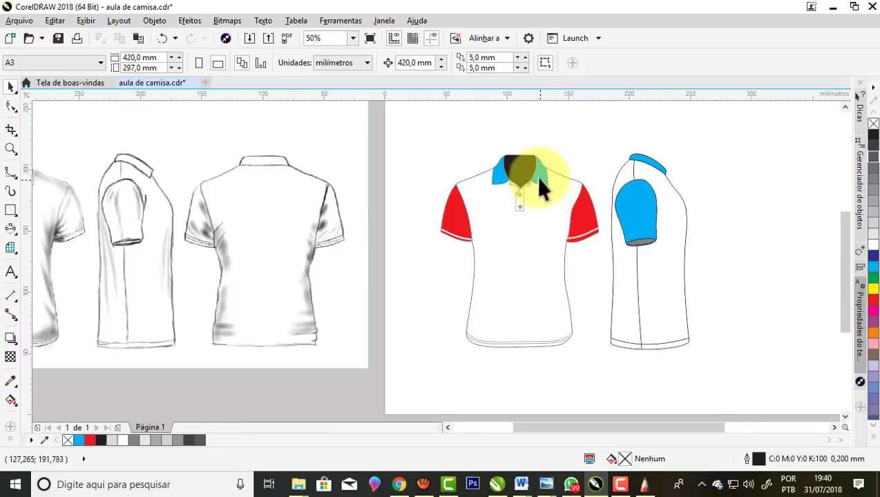
{"action": "scroll", "coordinate": [530, 174], "scroll_direction": "up", "scroll_amount": 2}
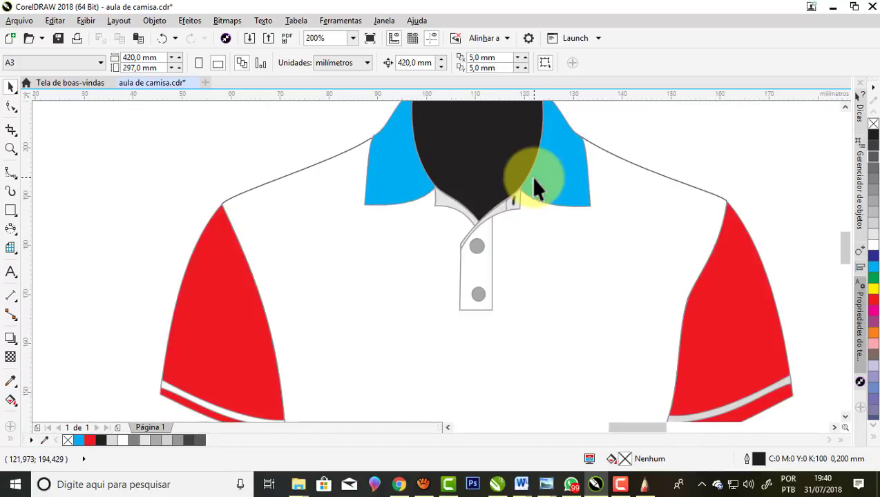
Fill the button placket shape with cyan to match the blue collar
{"action": "left_click", "coordinate": [482, 272]}
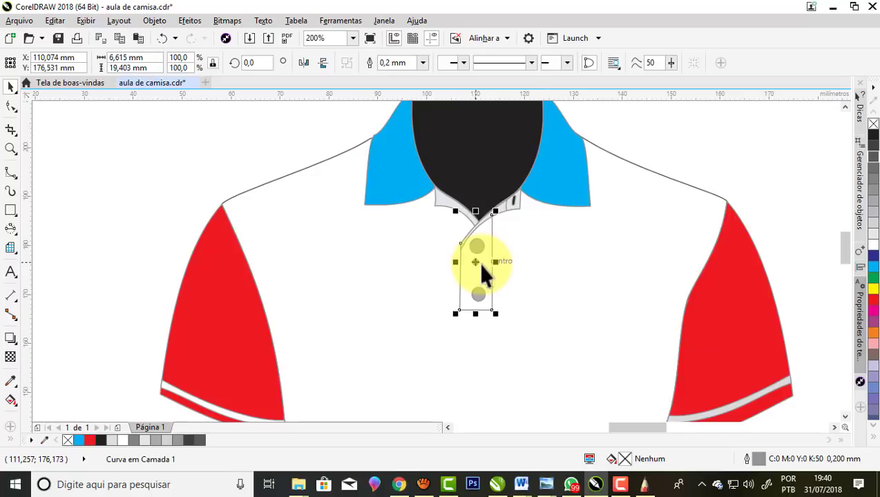
{"action": "left_click", "coordinate": [872, 269]}
{"action": "scroll", "coordinate": [439, 188], "scroll_direction": "down", "scroll_amount": 1}
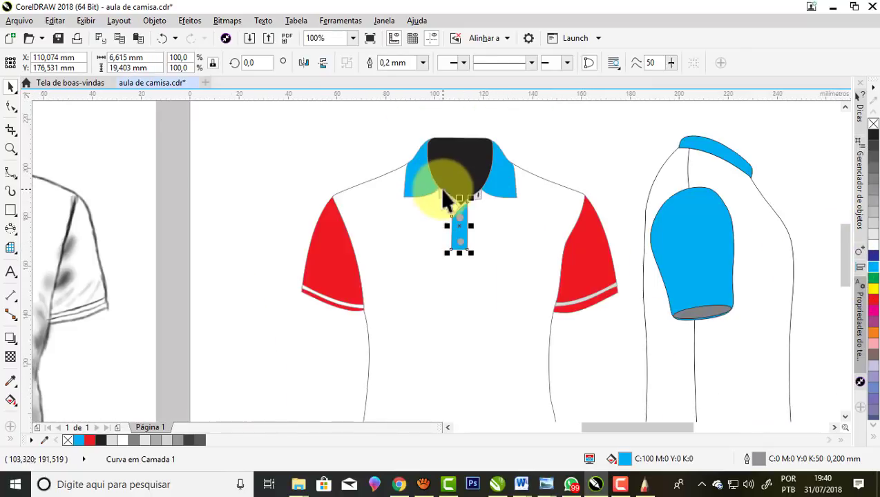
{"action": "left_click", "coordinate": [534, 133]}
{"action": "scroll", "coordinate": [536, 133], "scroll_direction": "down", "scroll_amount": 1}
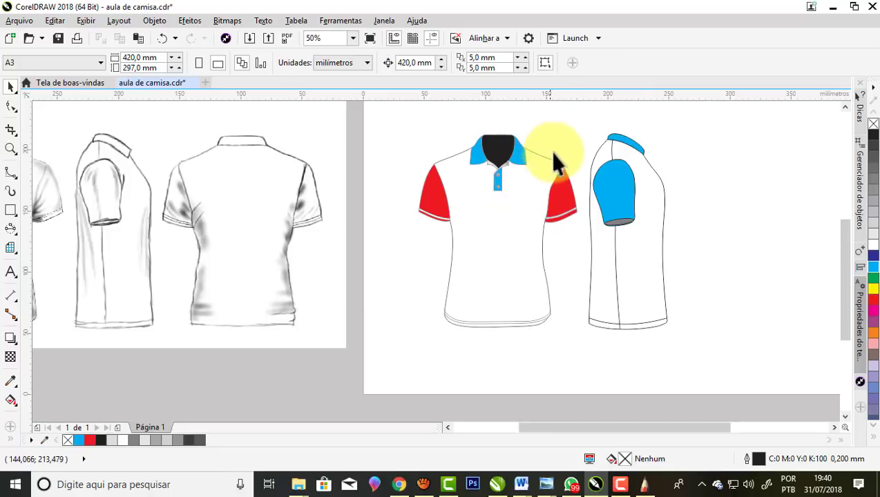
{"action": "scroll", "coordinate": [543, 206], "scroll_direction": "down", "scroll_amount": 1}
{"action": "scroll", "coordinate": [380, 193], "scroll_direction": "up", "scroll_amount": 1}
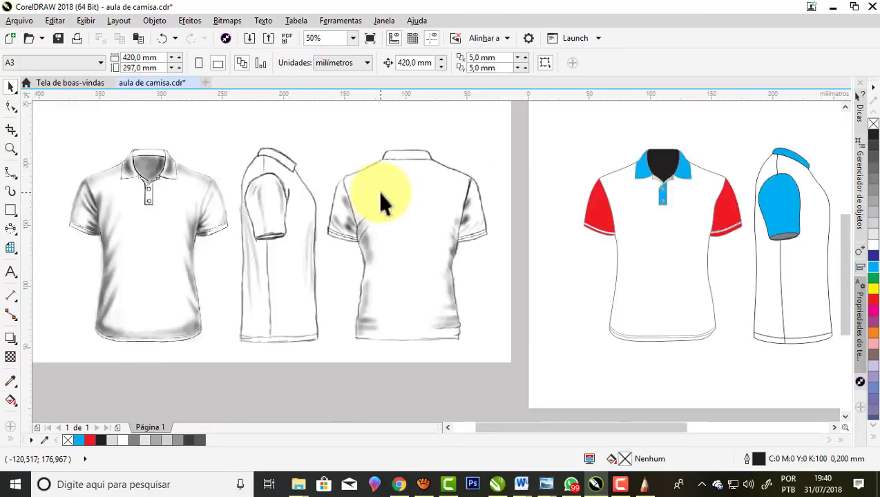
{"action": "scroll", "coordinate": [380, 193], "scroll_direction": "up", "scroll_amount": 1}
{"action": "scroll", "coordinate": [381, 207], "scroll_direction": "down", "scroll_amount": 1}
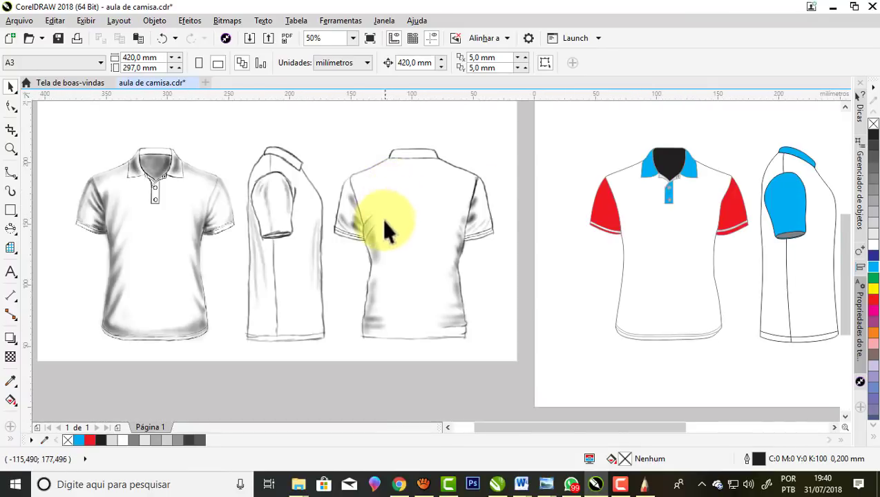
{"action": "left_click", "coordinate": [10, 149]}
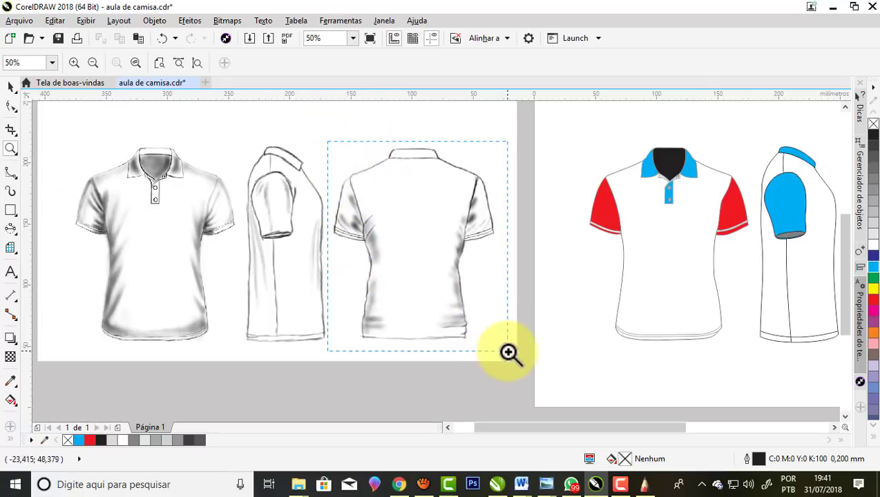
{"action": "left_click_drag", "start_coordinate": [364, 250], "coordinate": [505, 352]}
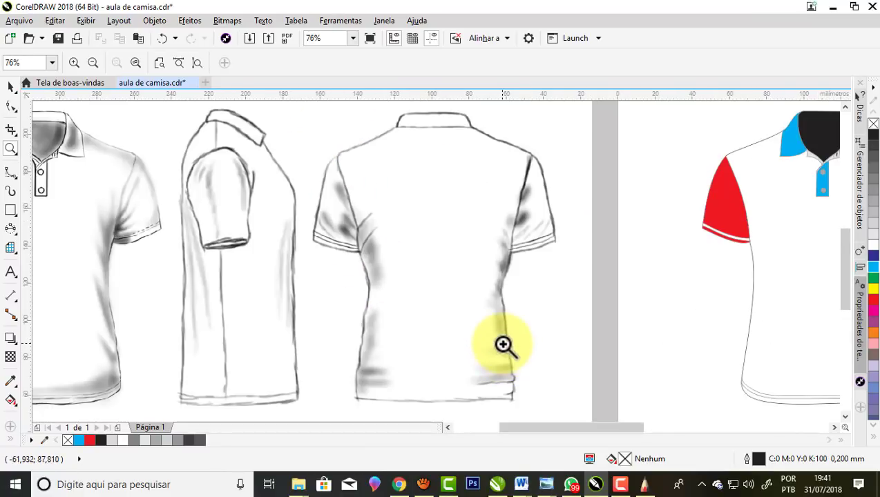
{"action": "scroll", "coordinate": [503, 345], "scroll_direction": "down", "scroll_amount": 1}
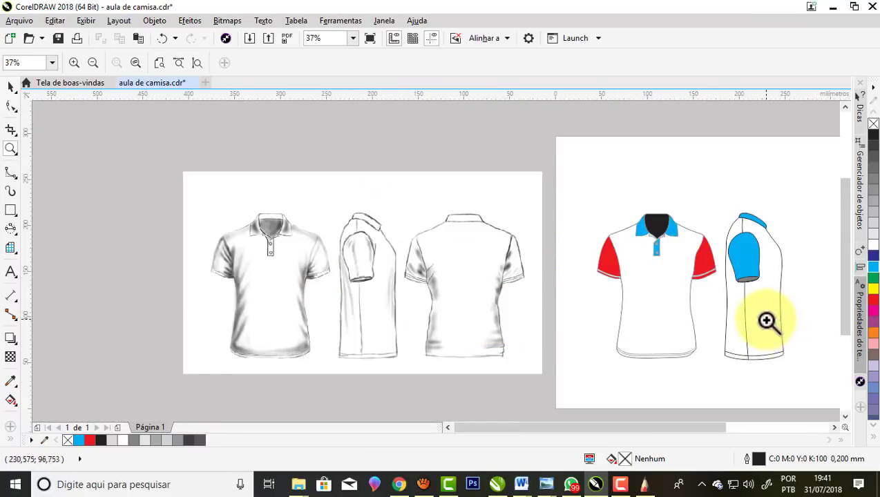
{"action": "scroll", "coordinate": [767, 321], "scroll_direction": "up", "scroll_amount": 1}
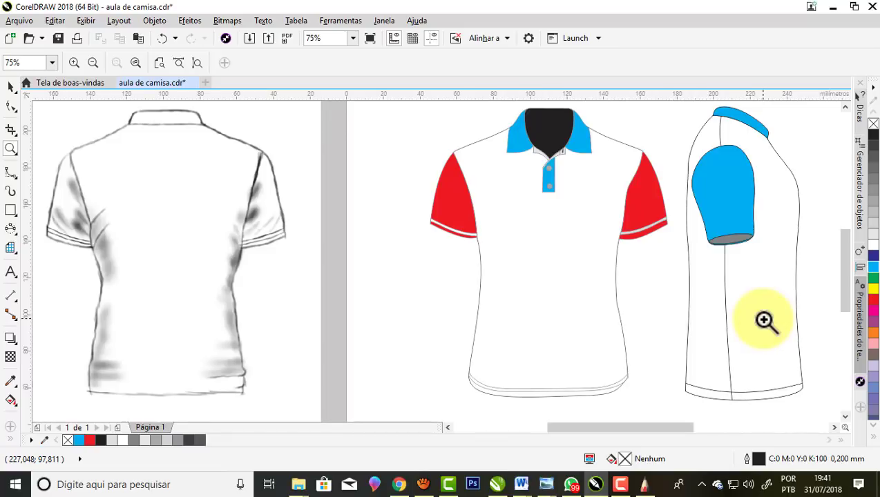